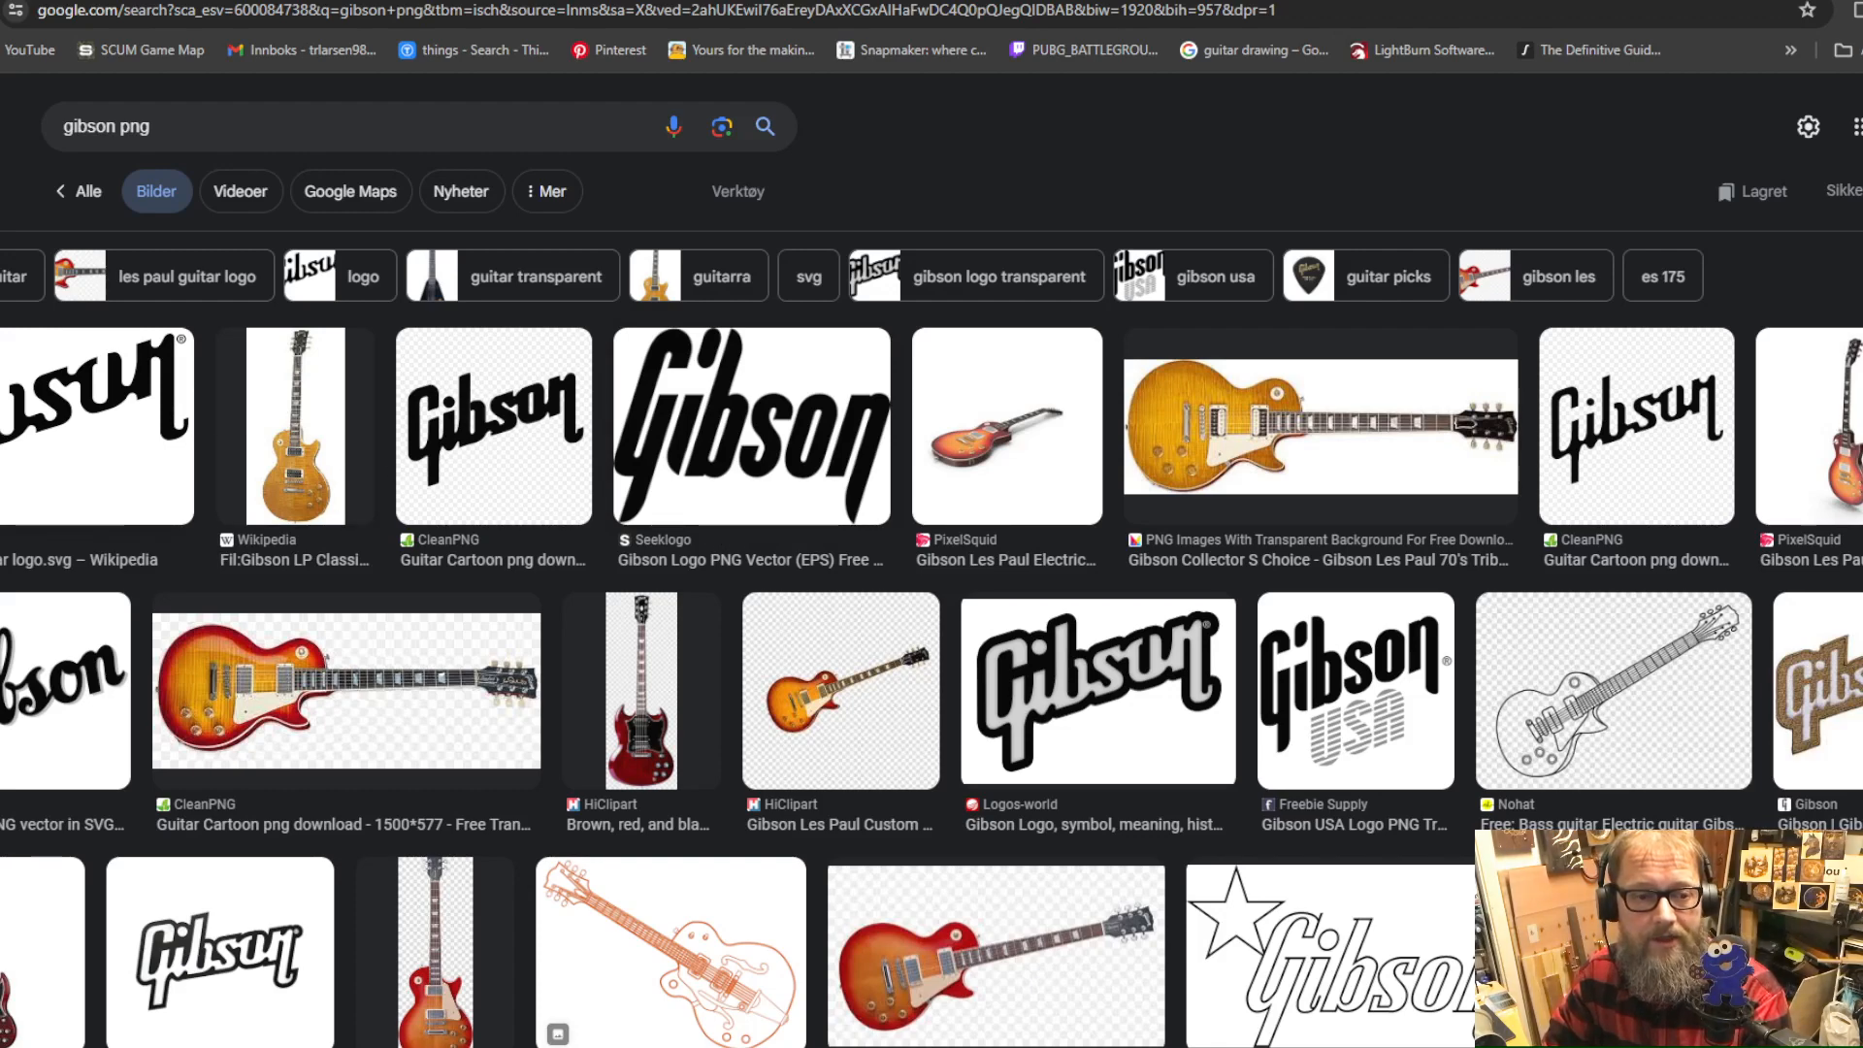
# Browse the "gibson png" image results, looking over the Gibson logo artwork and the pick images
pyautogui.click(70, 466)
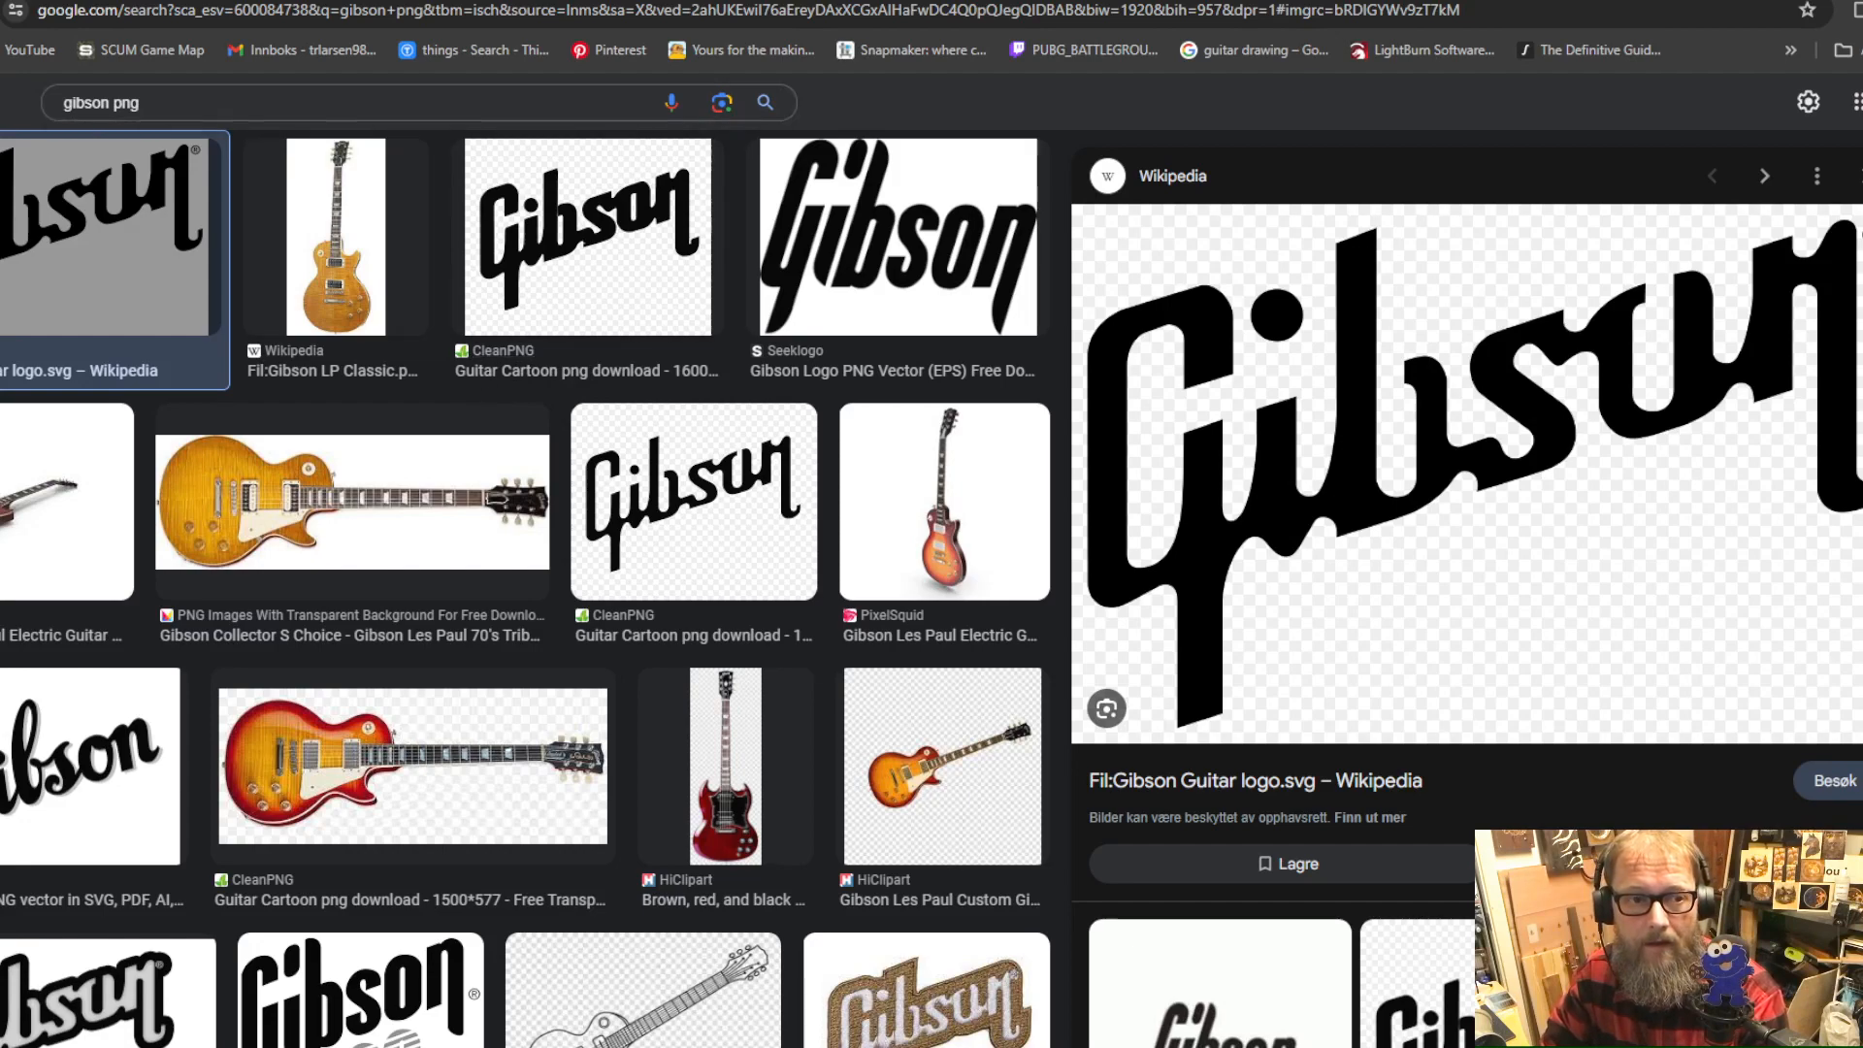
pyautogui.press('Escape')
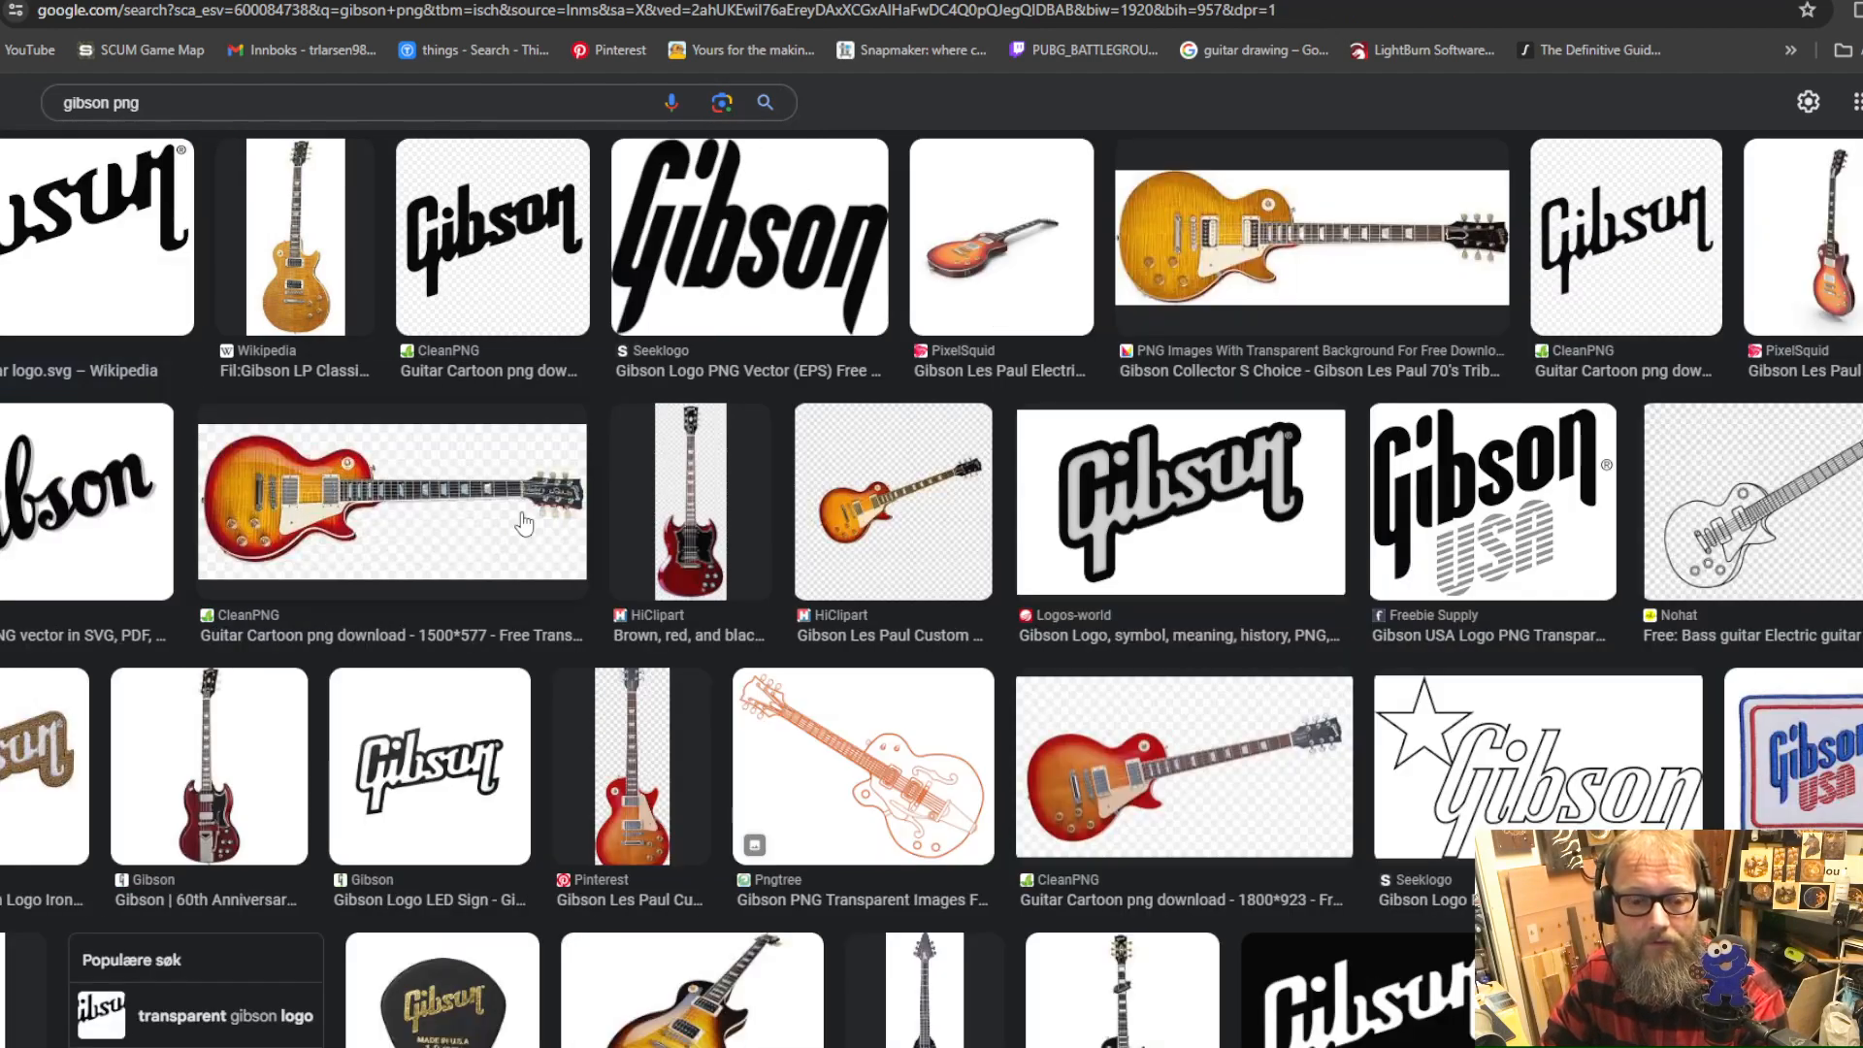
pyautogui.scroll(-5, 524, 524)
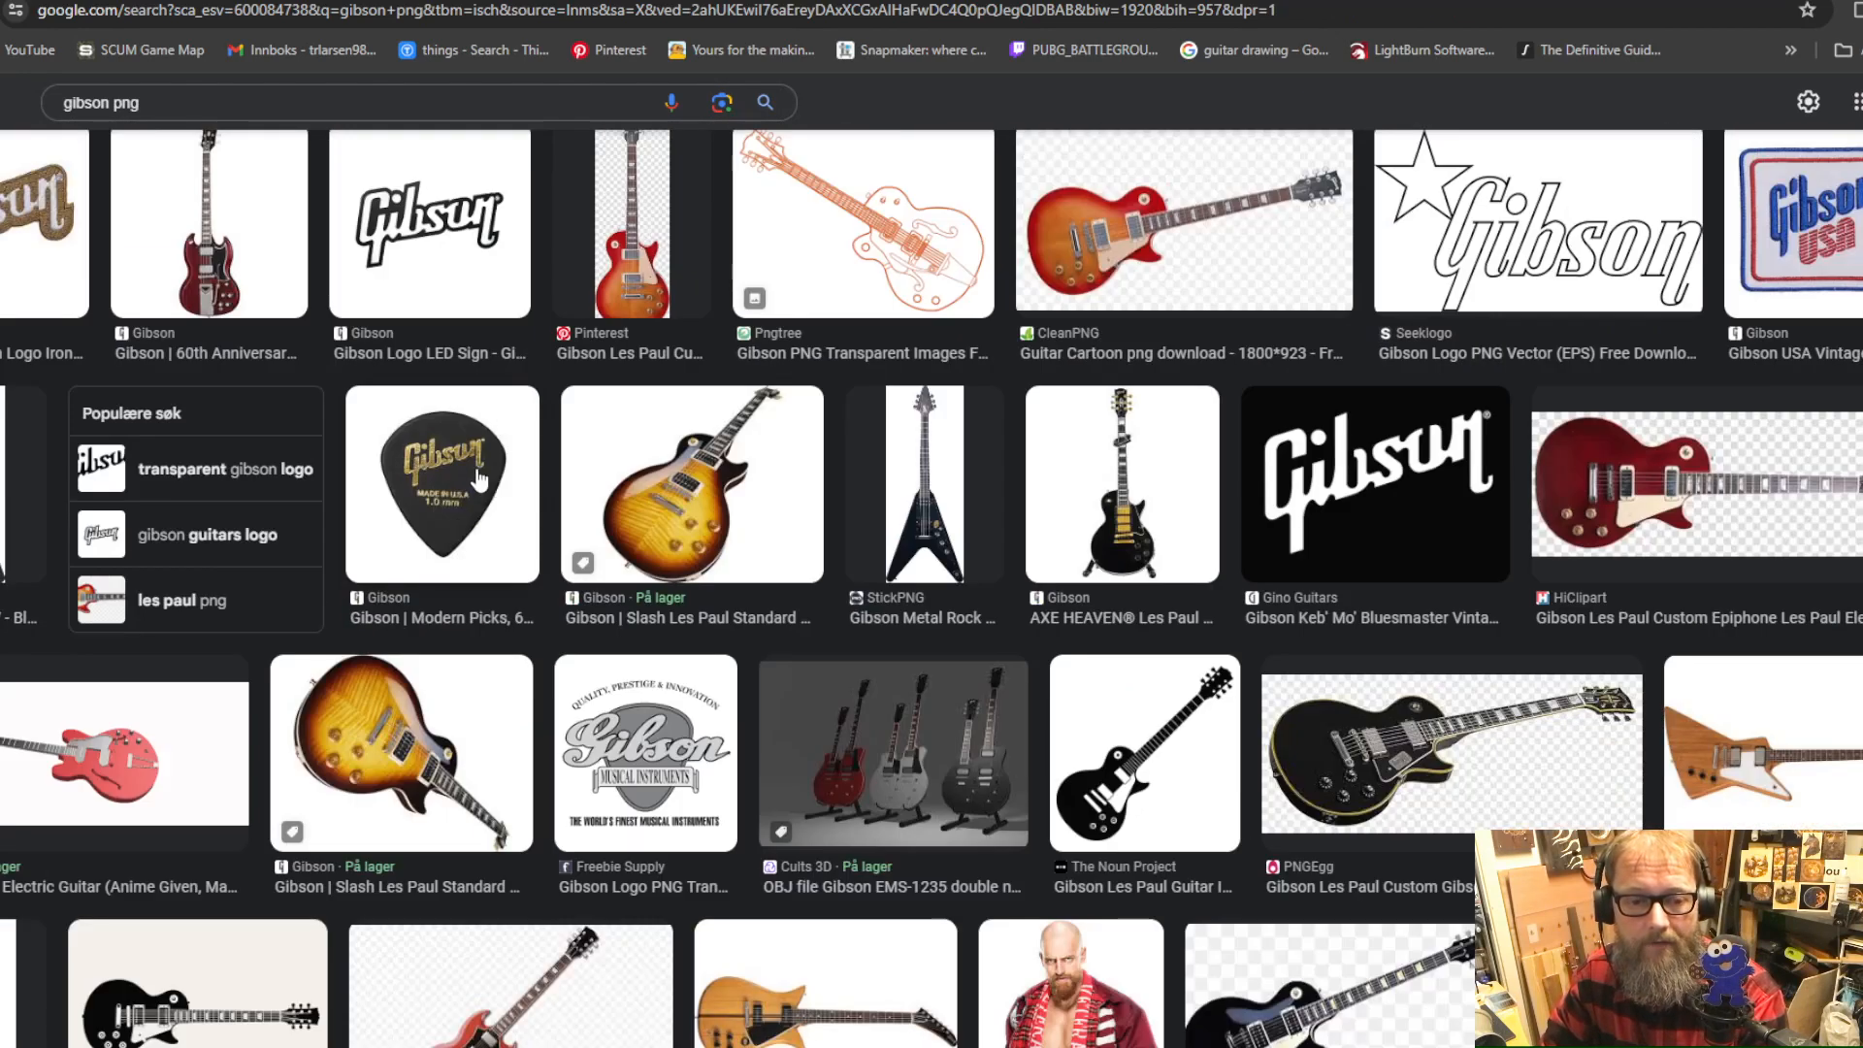
pyautogui.click(568, 495)
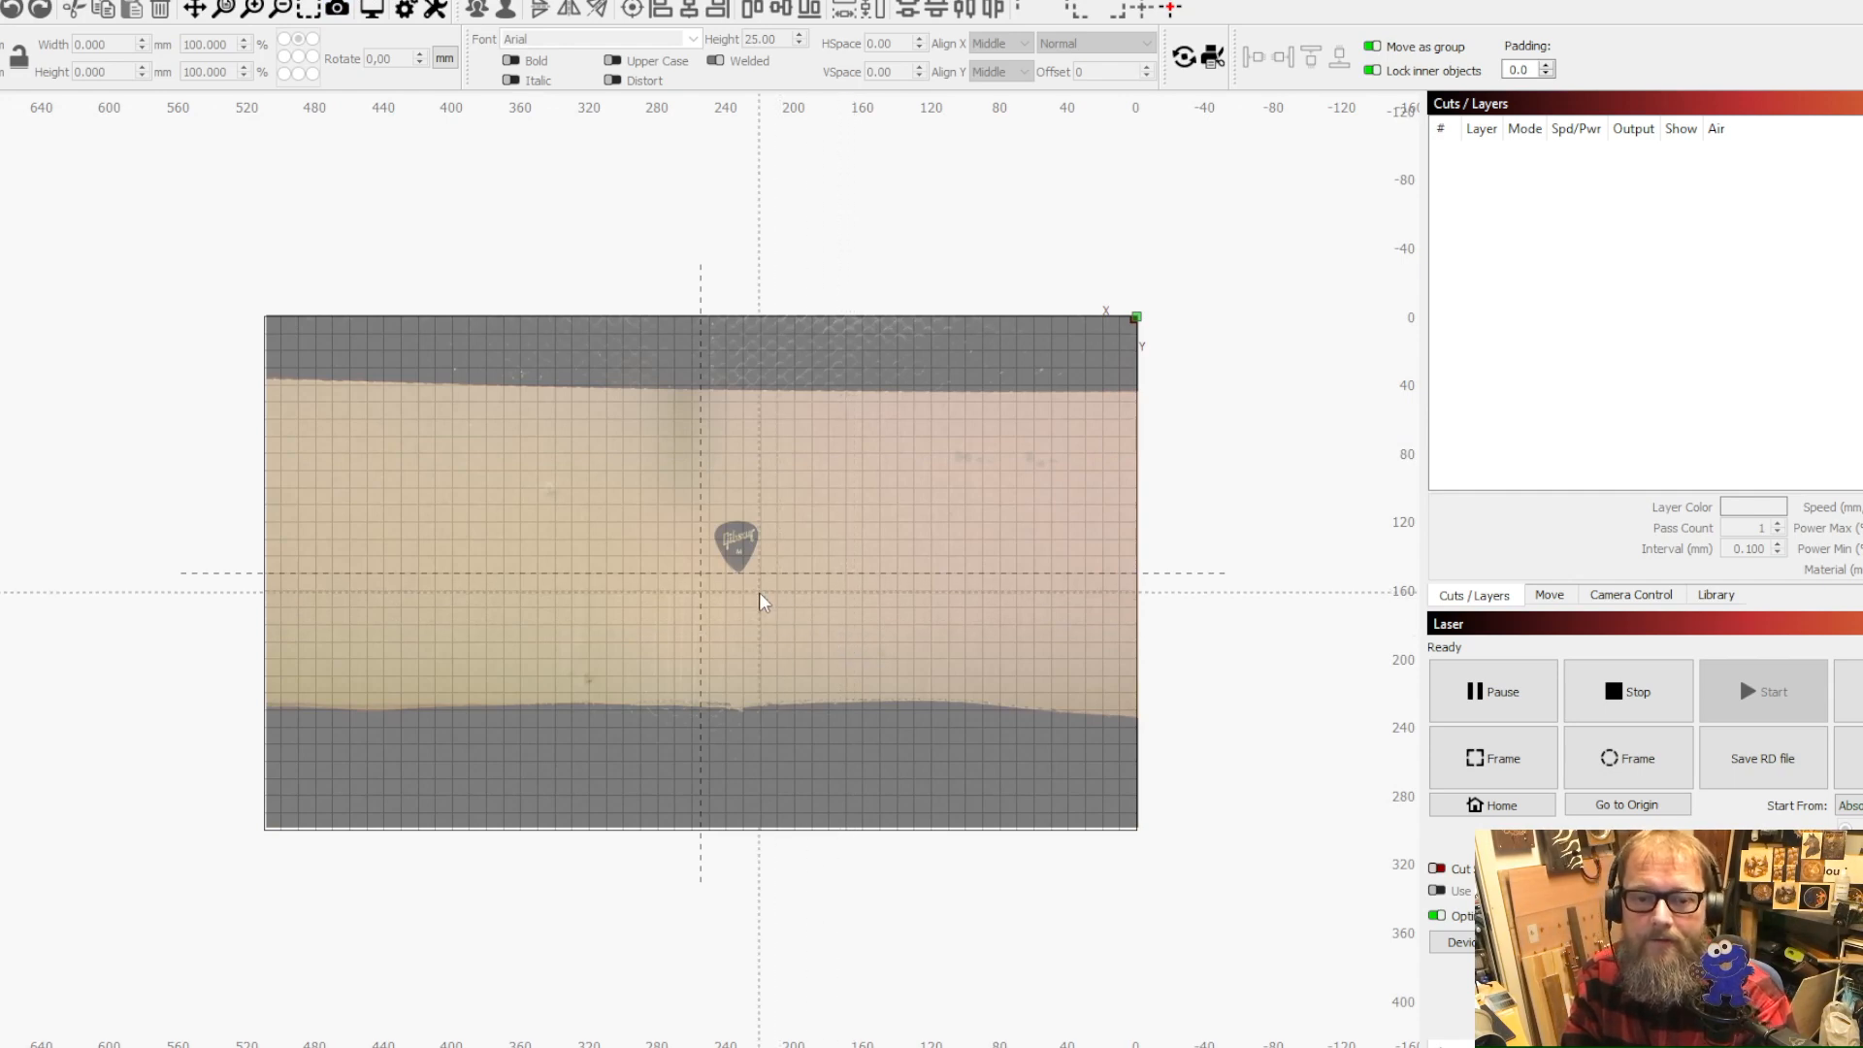
# Turn off fading of the camera overlay and inspect the Gibson pick on the bed
pyautogui.click(1614, 598)
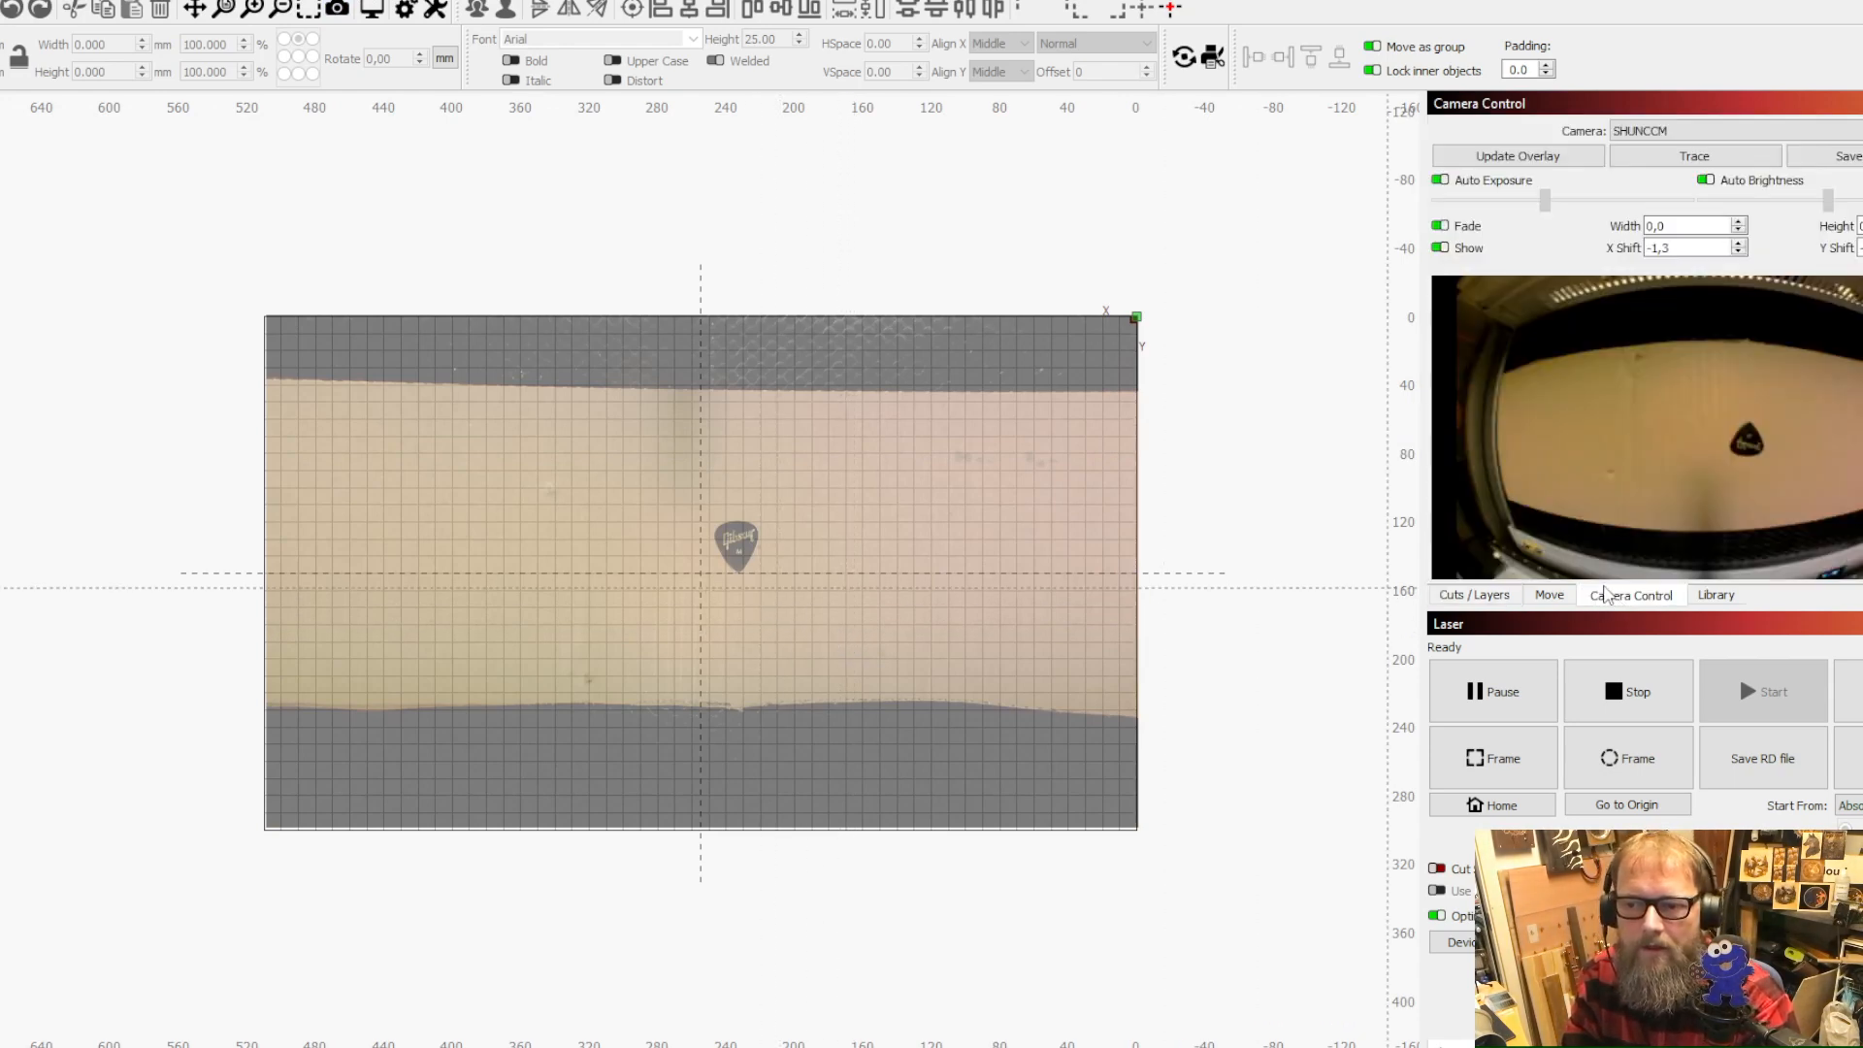
pyautogui.click(1440, 227)
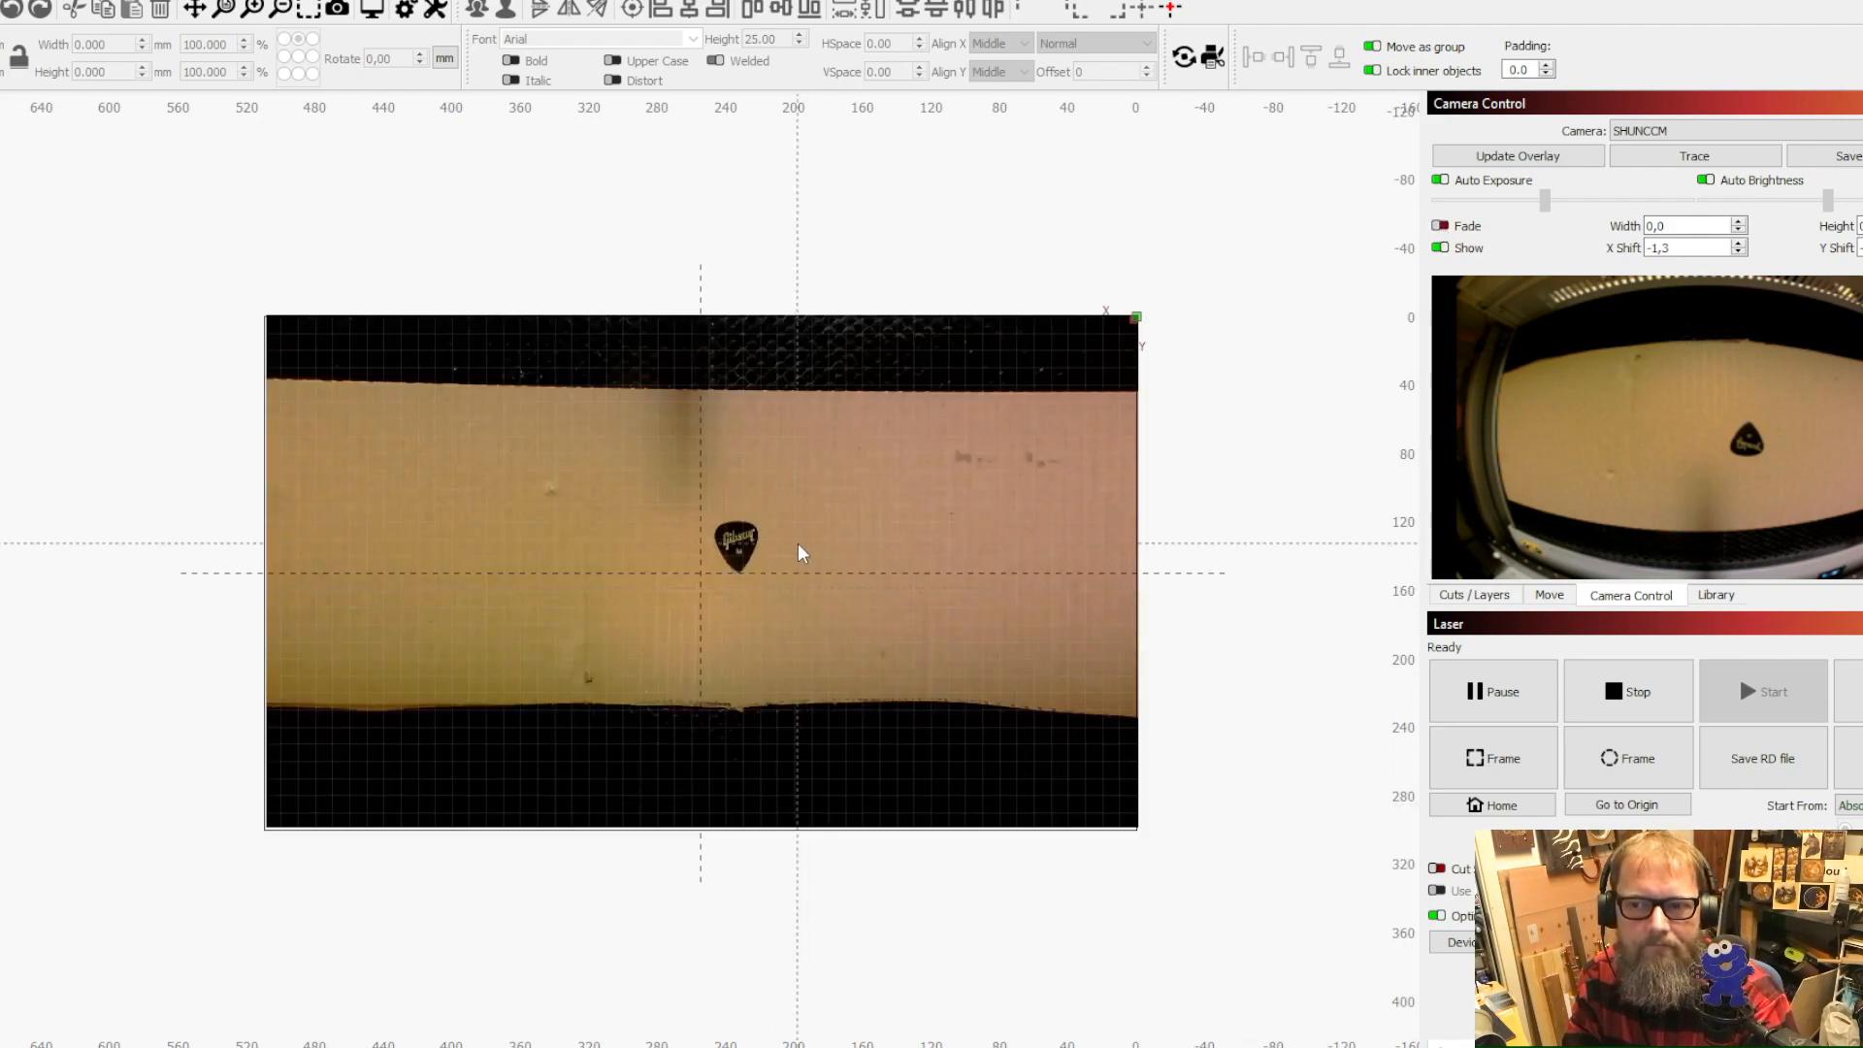
pyautogui.scroll(5, 798, 549)
pyautogui.scroll(-1, 640, 564)
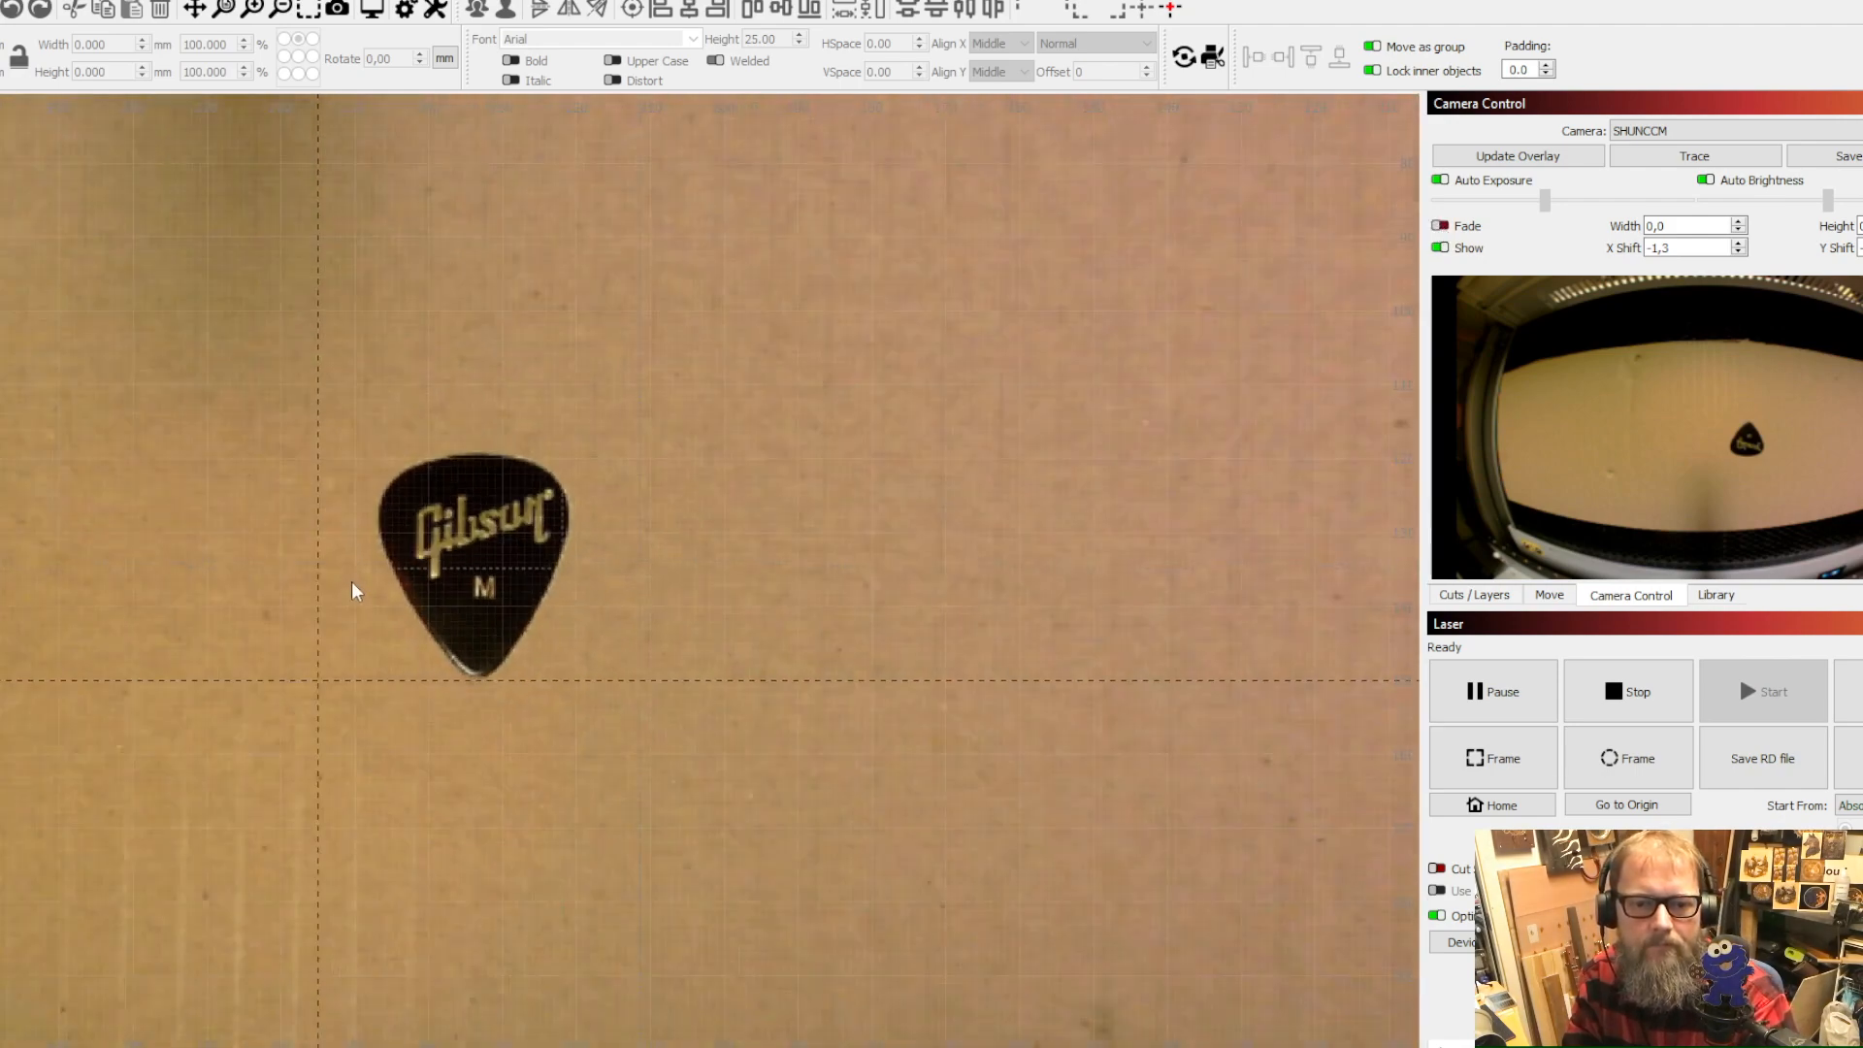
pyautogui.scroll(2, 142, 565)
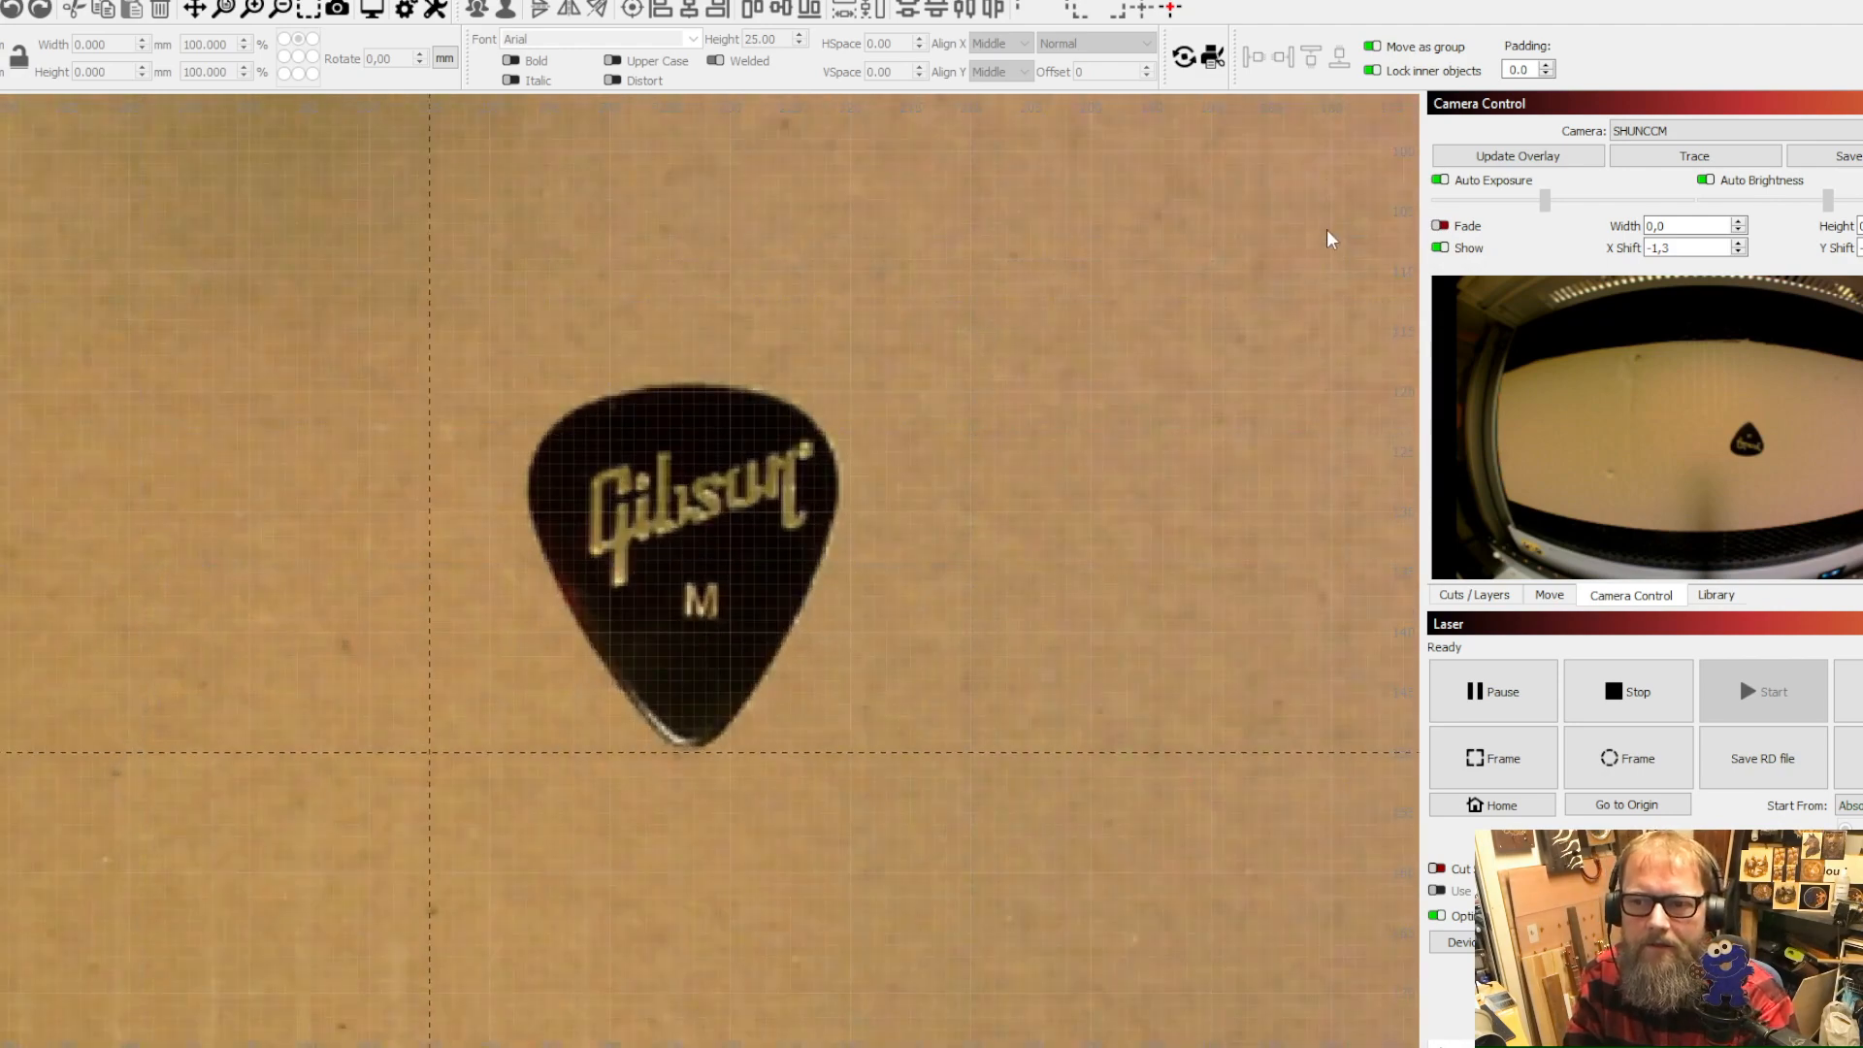
pyautogui.click(1443, 228)
pyautogui.click(1442, 227)
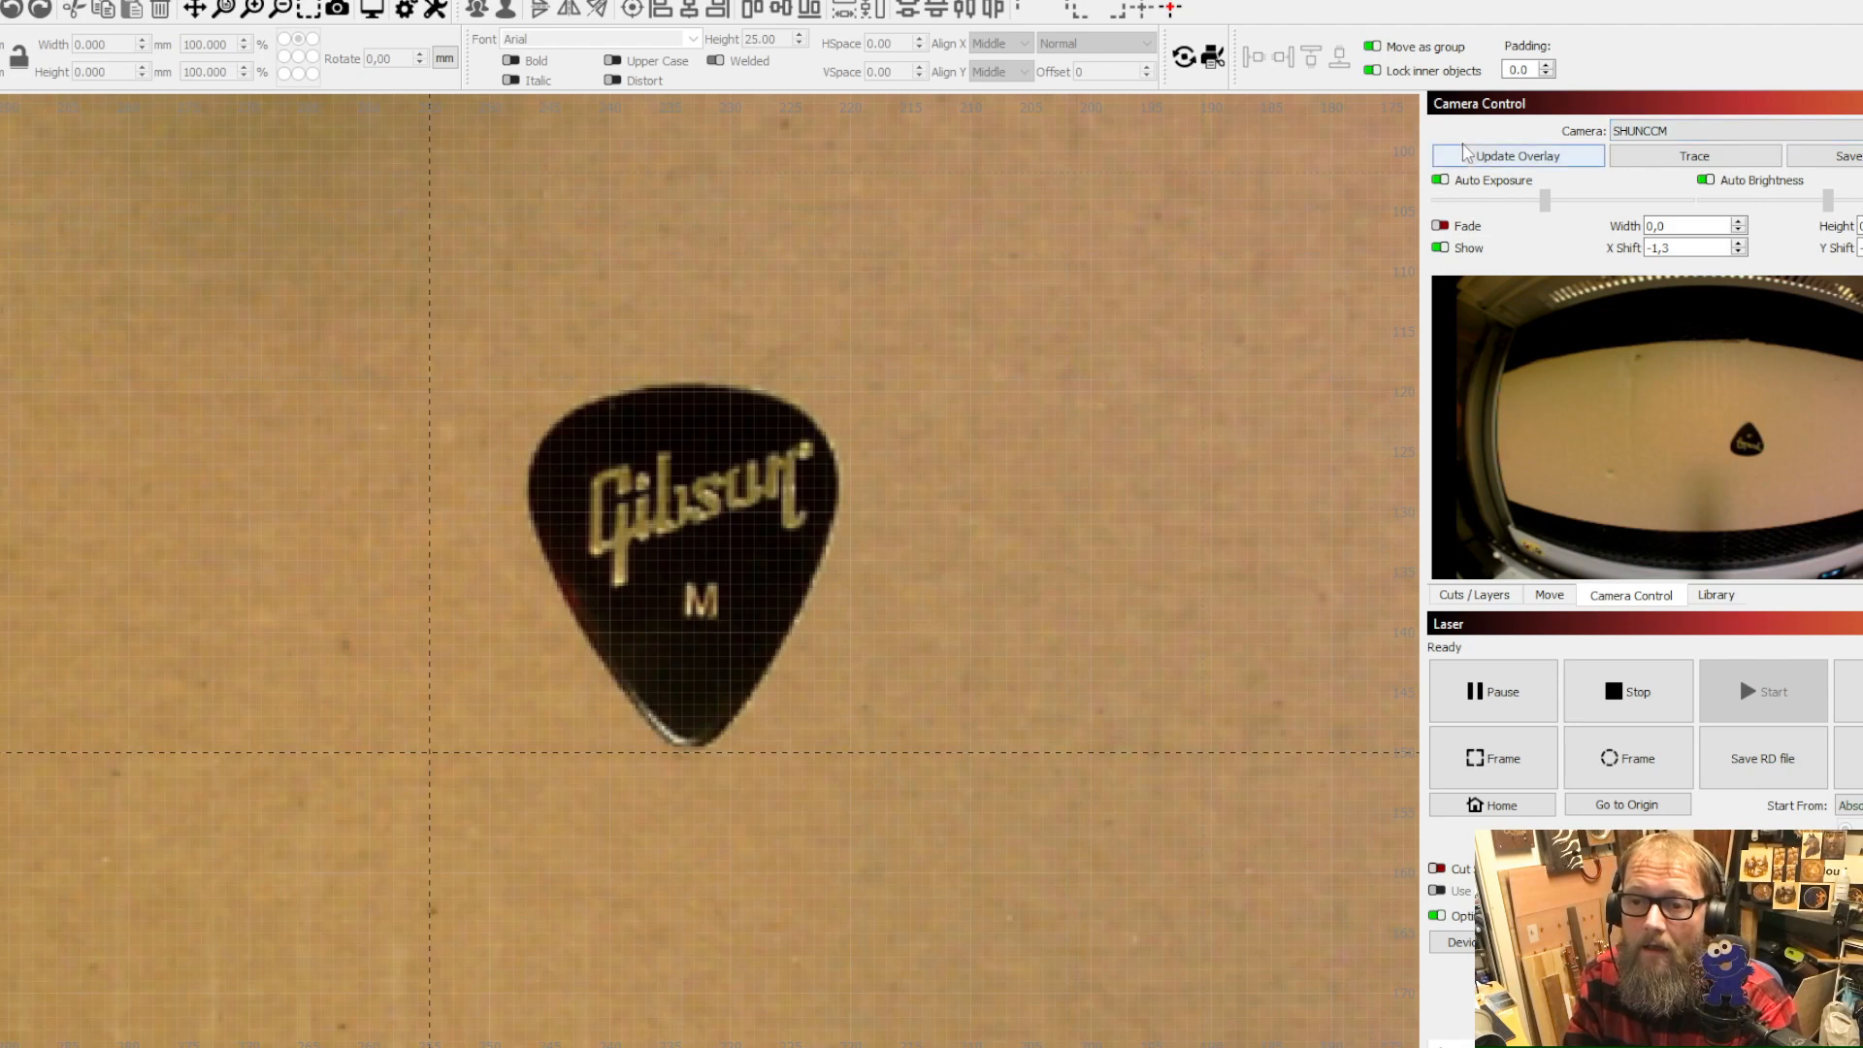
# Start a trace of the camera image and examine the outlines around the pick, its lettering and the cardboard
pyautogui.click(1671, 165)
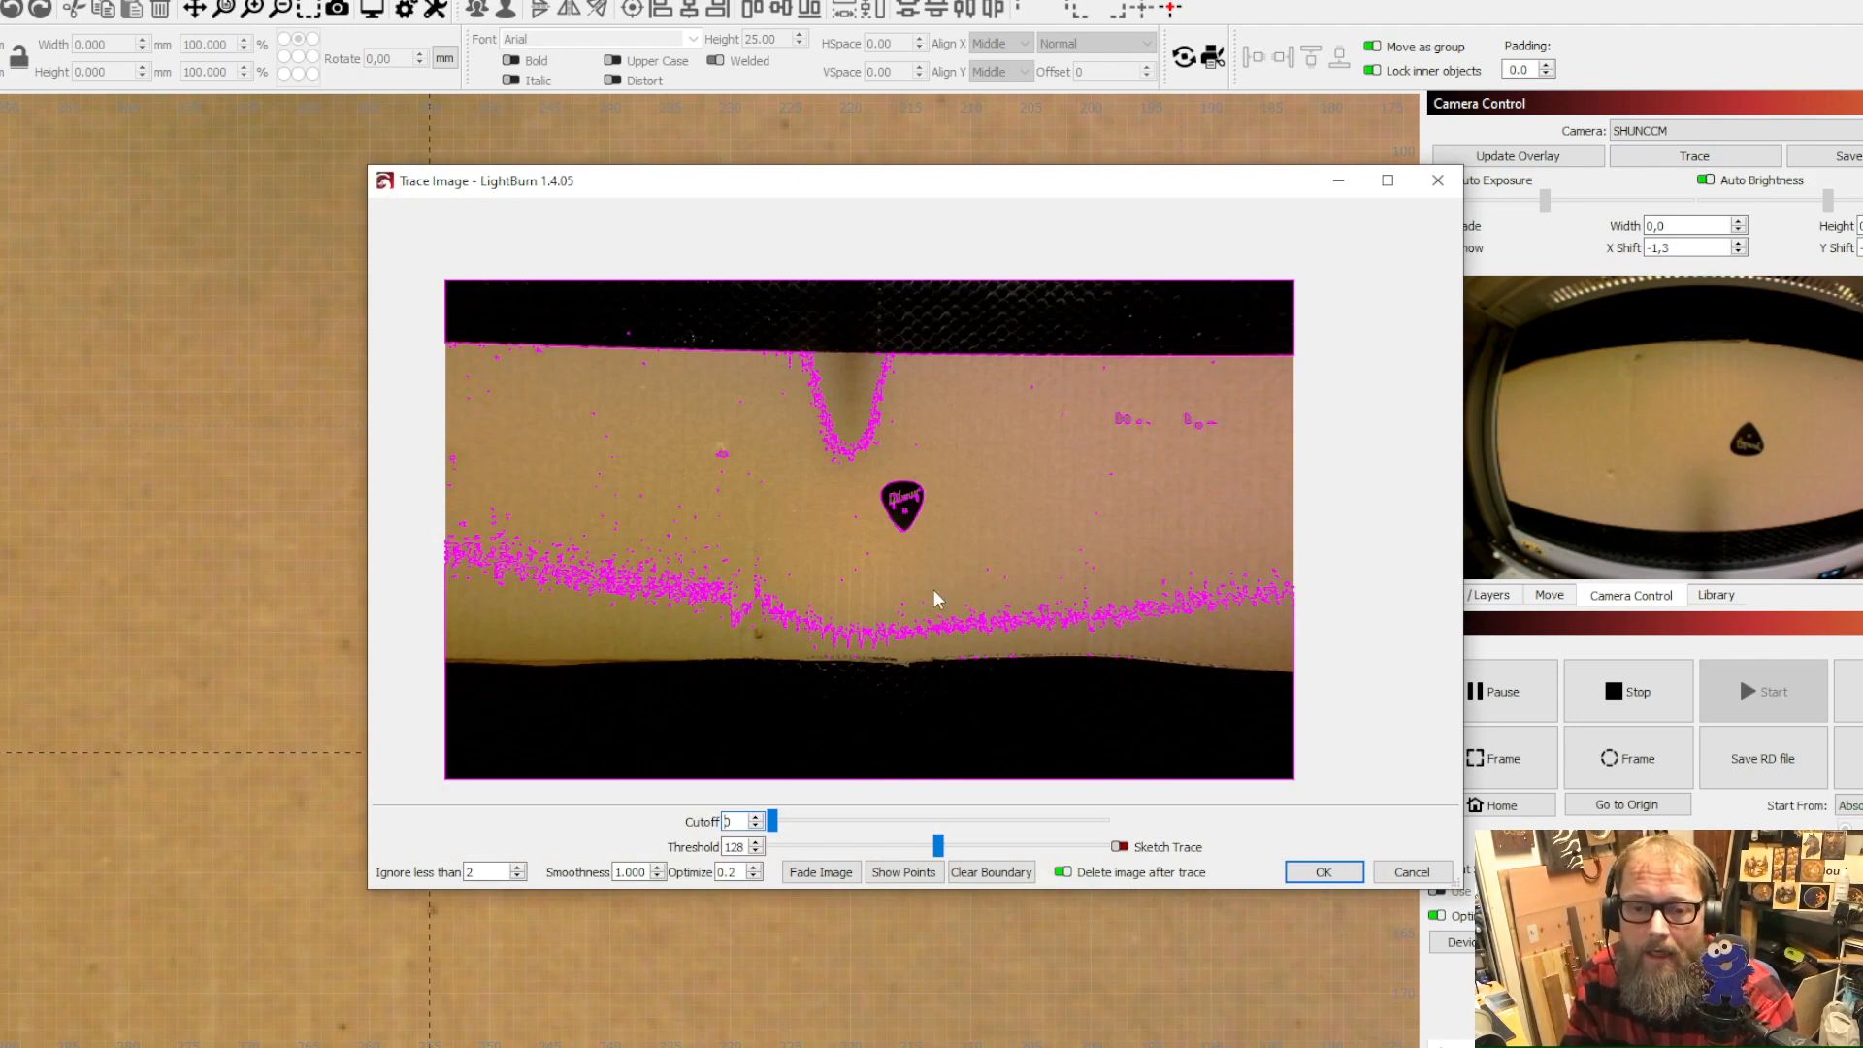
pyautogui.scroll(5, 926, 544)
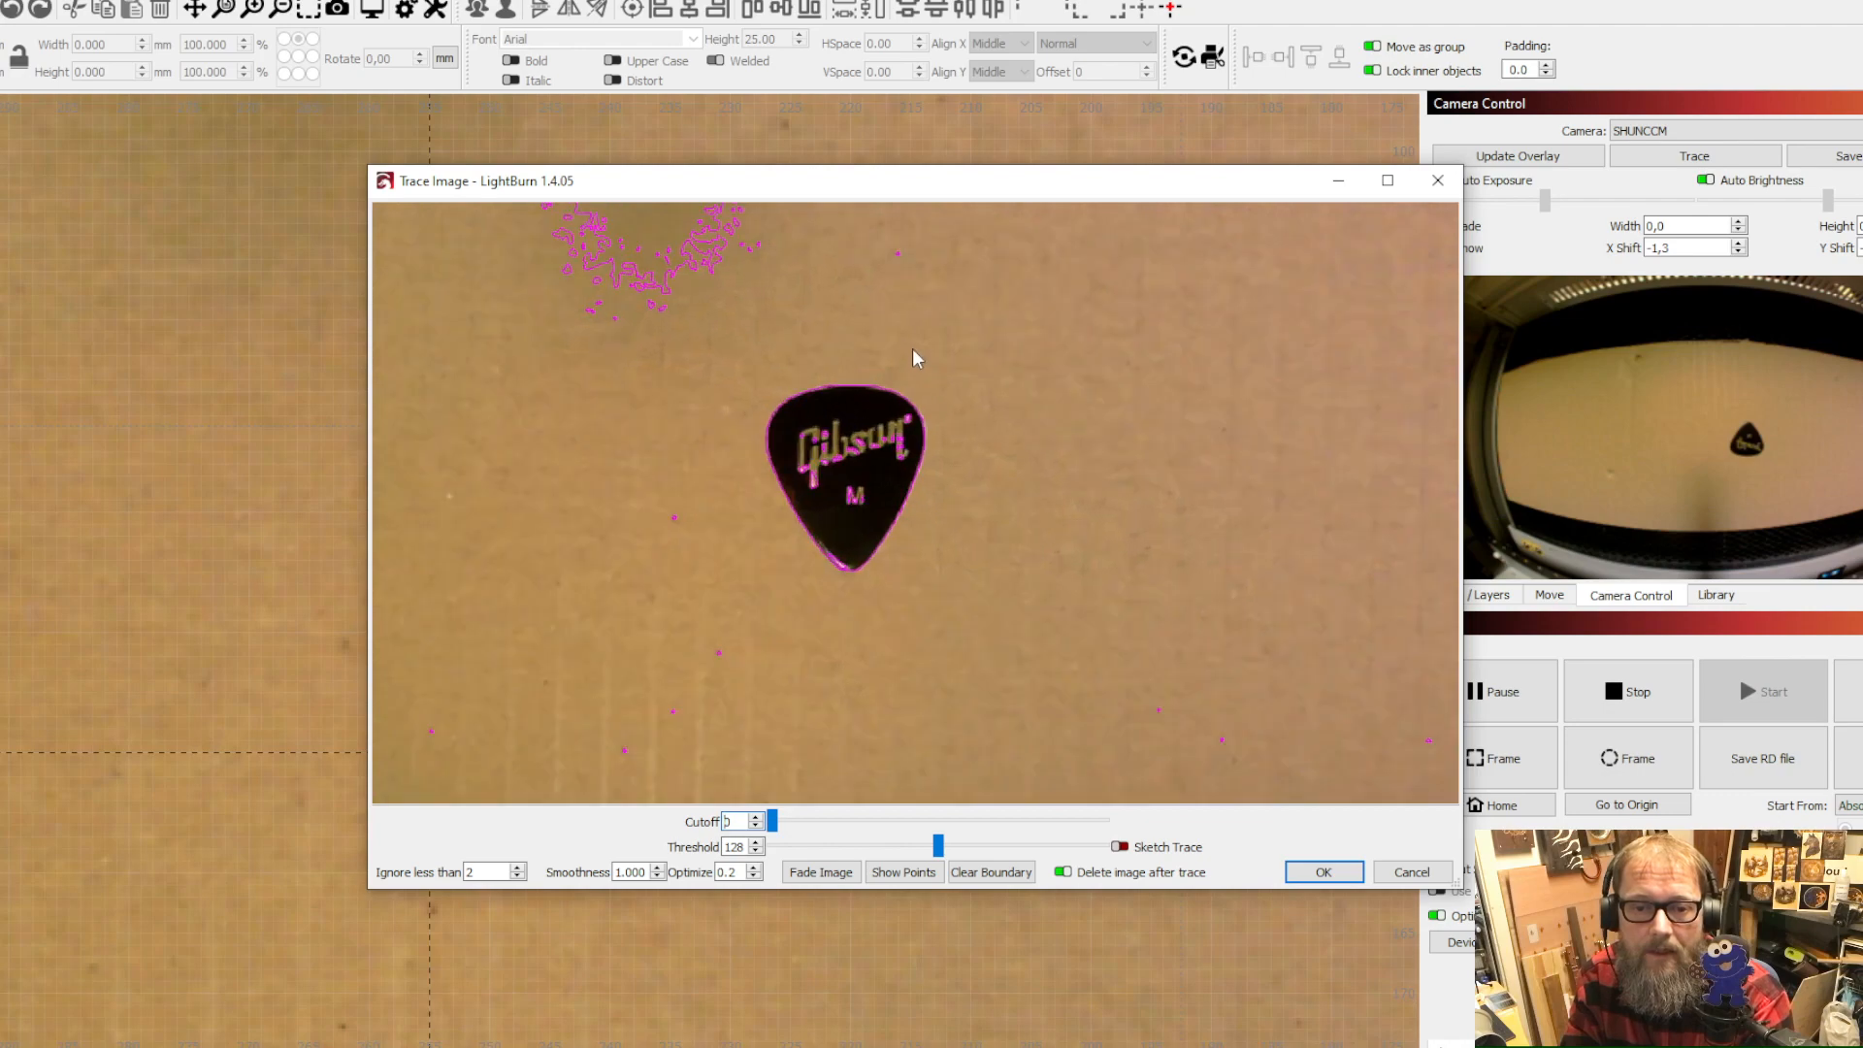
pyautogui.scroll(-5, 912, 348)
pyautogui.scroll(-3, 910, 201)
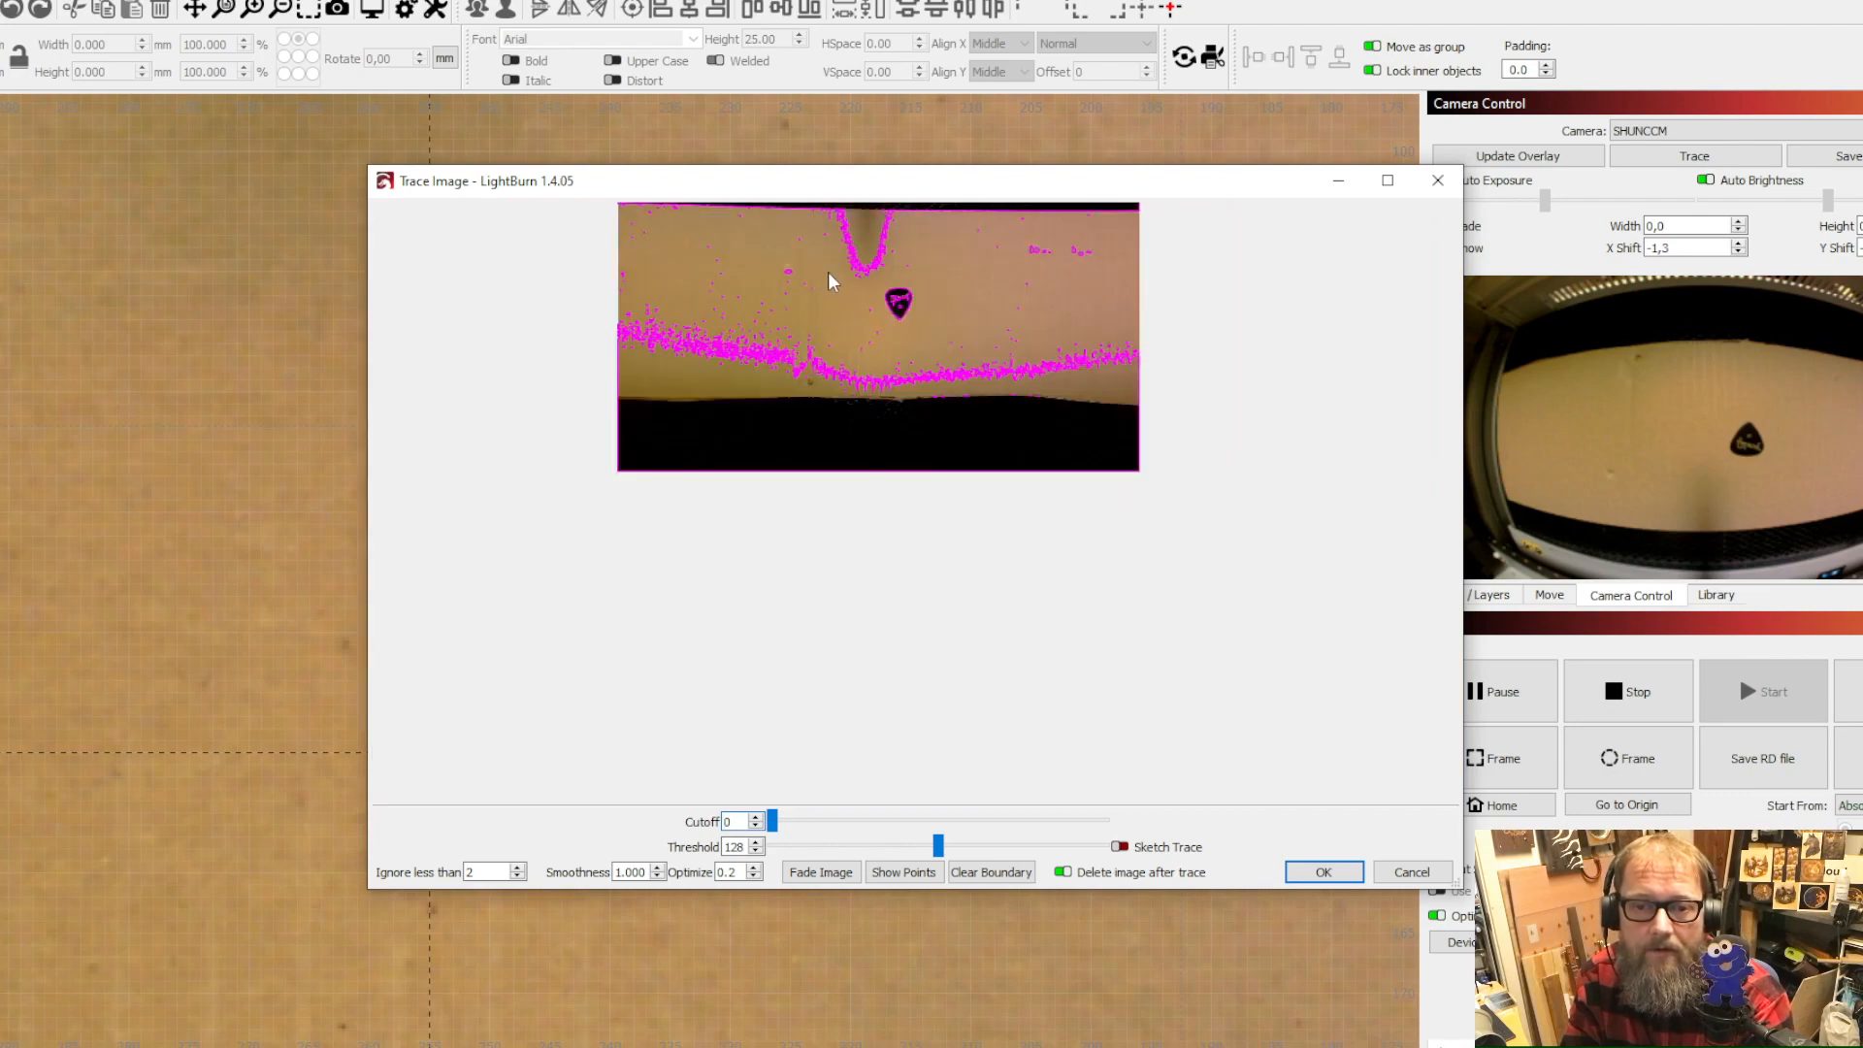
pyautogui.scroll(-3, 856, 667)
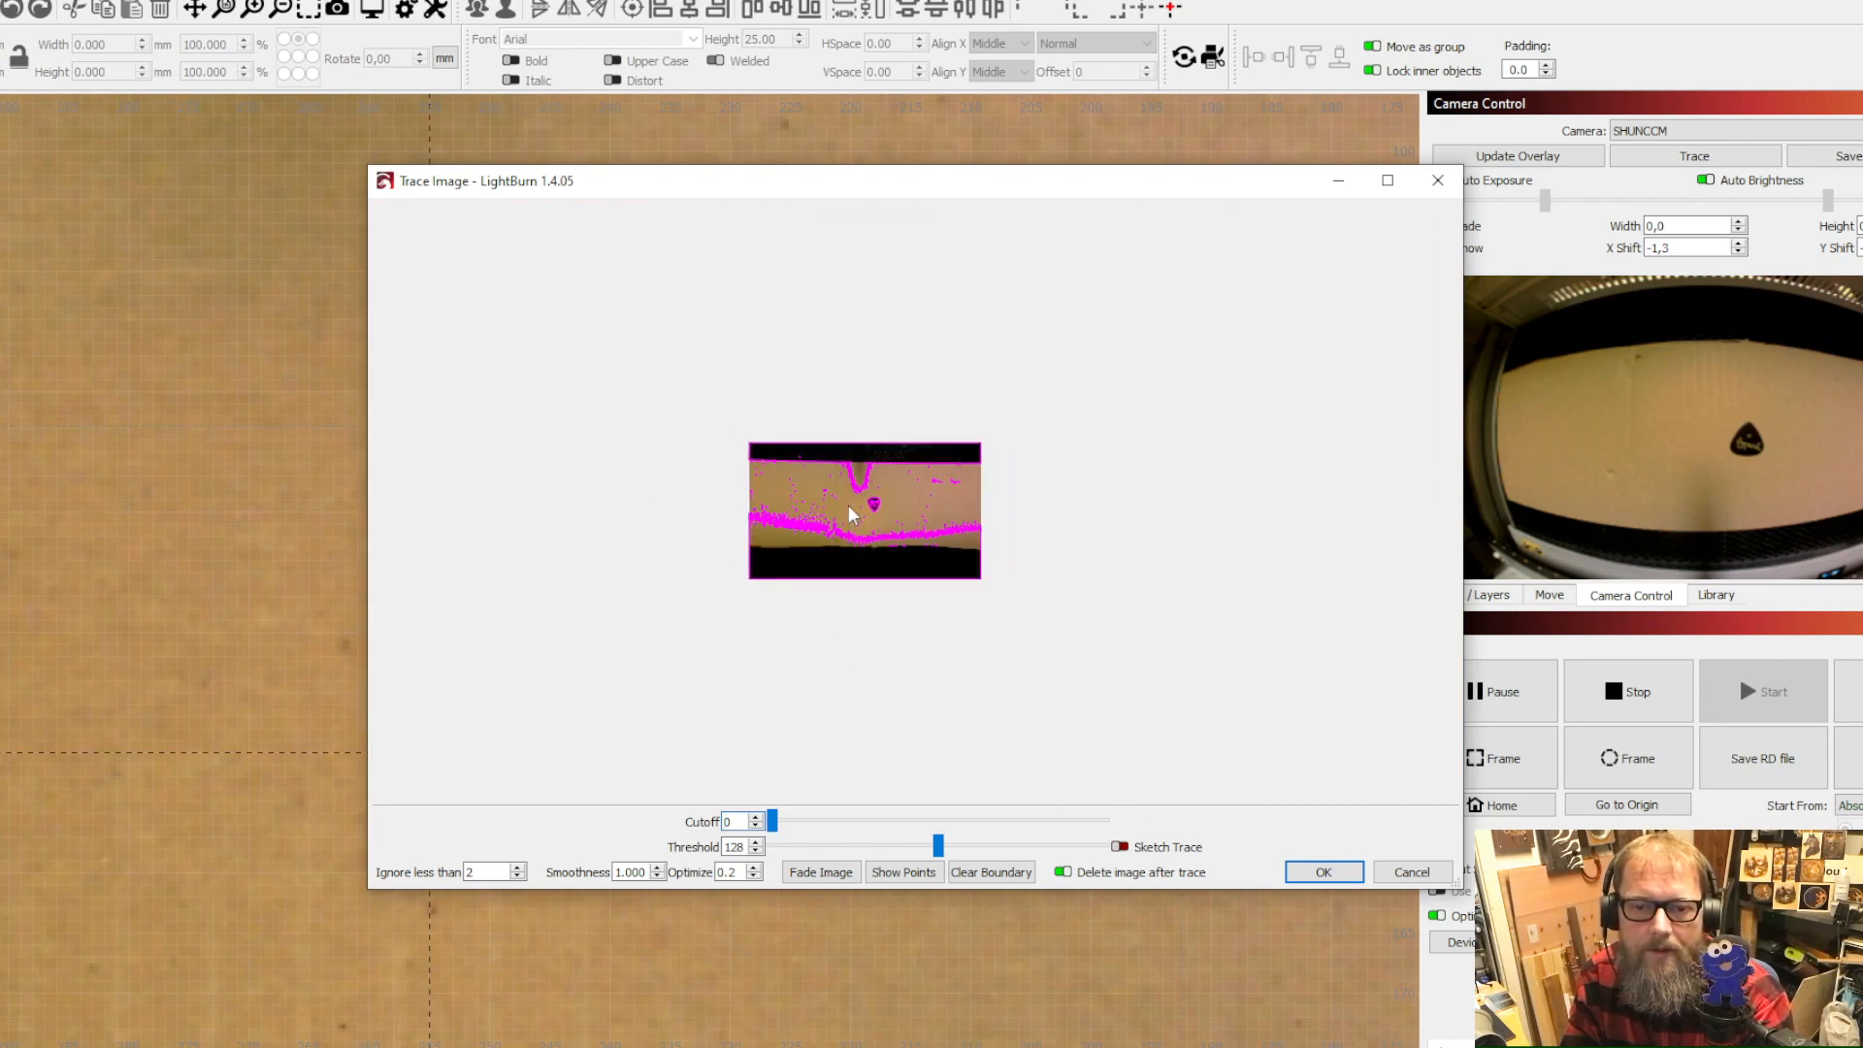
pyautogui.scroll(4, 850, 515)
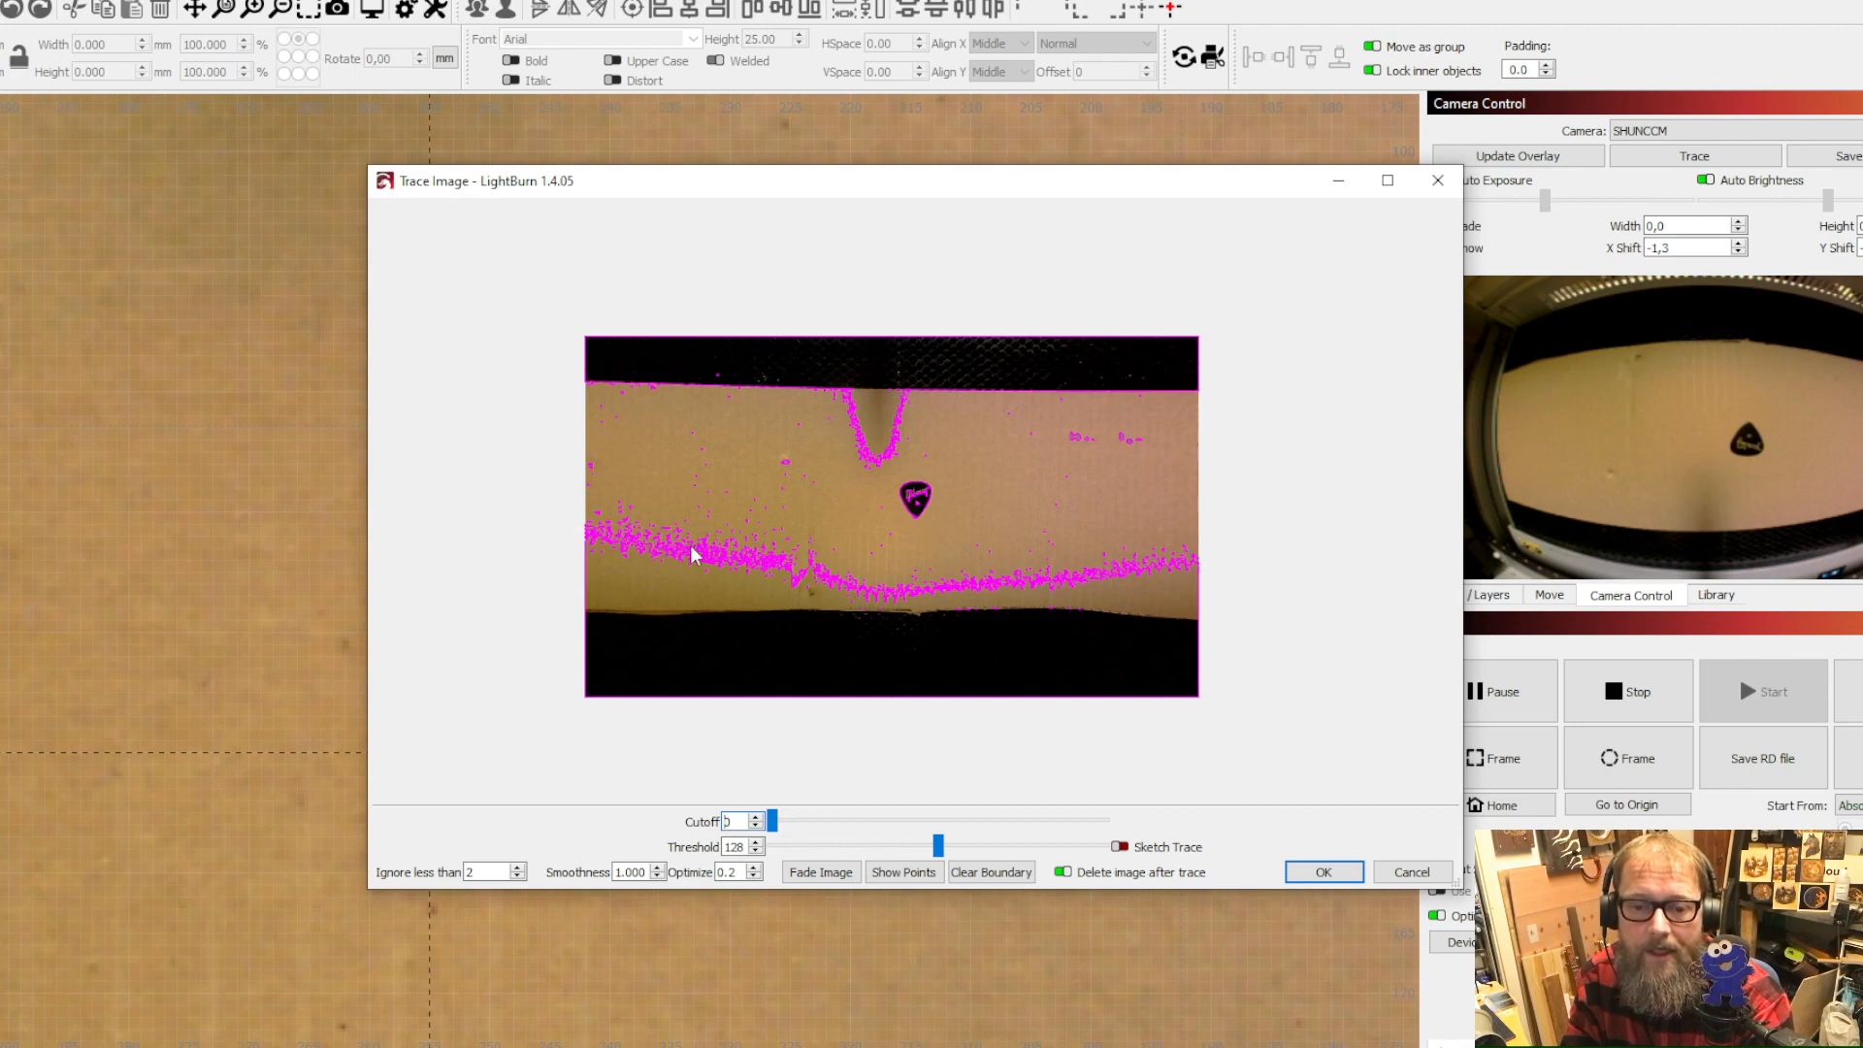
pyautogui.scroll(2, 923, 493)
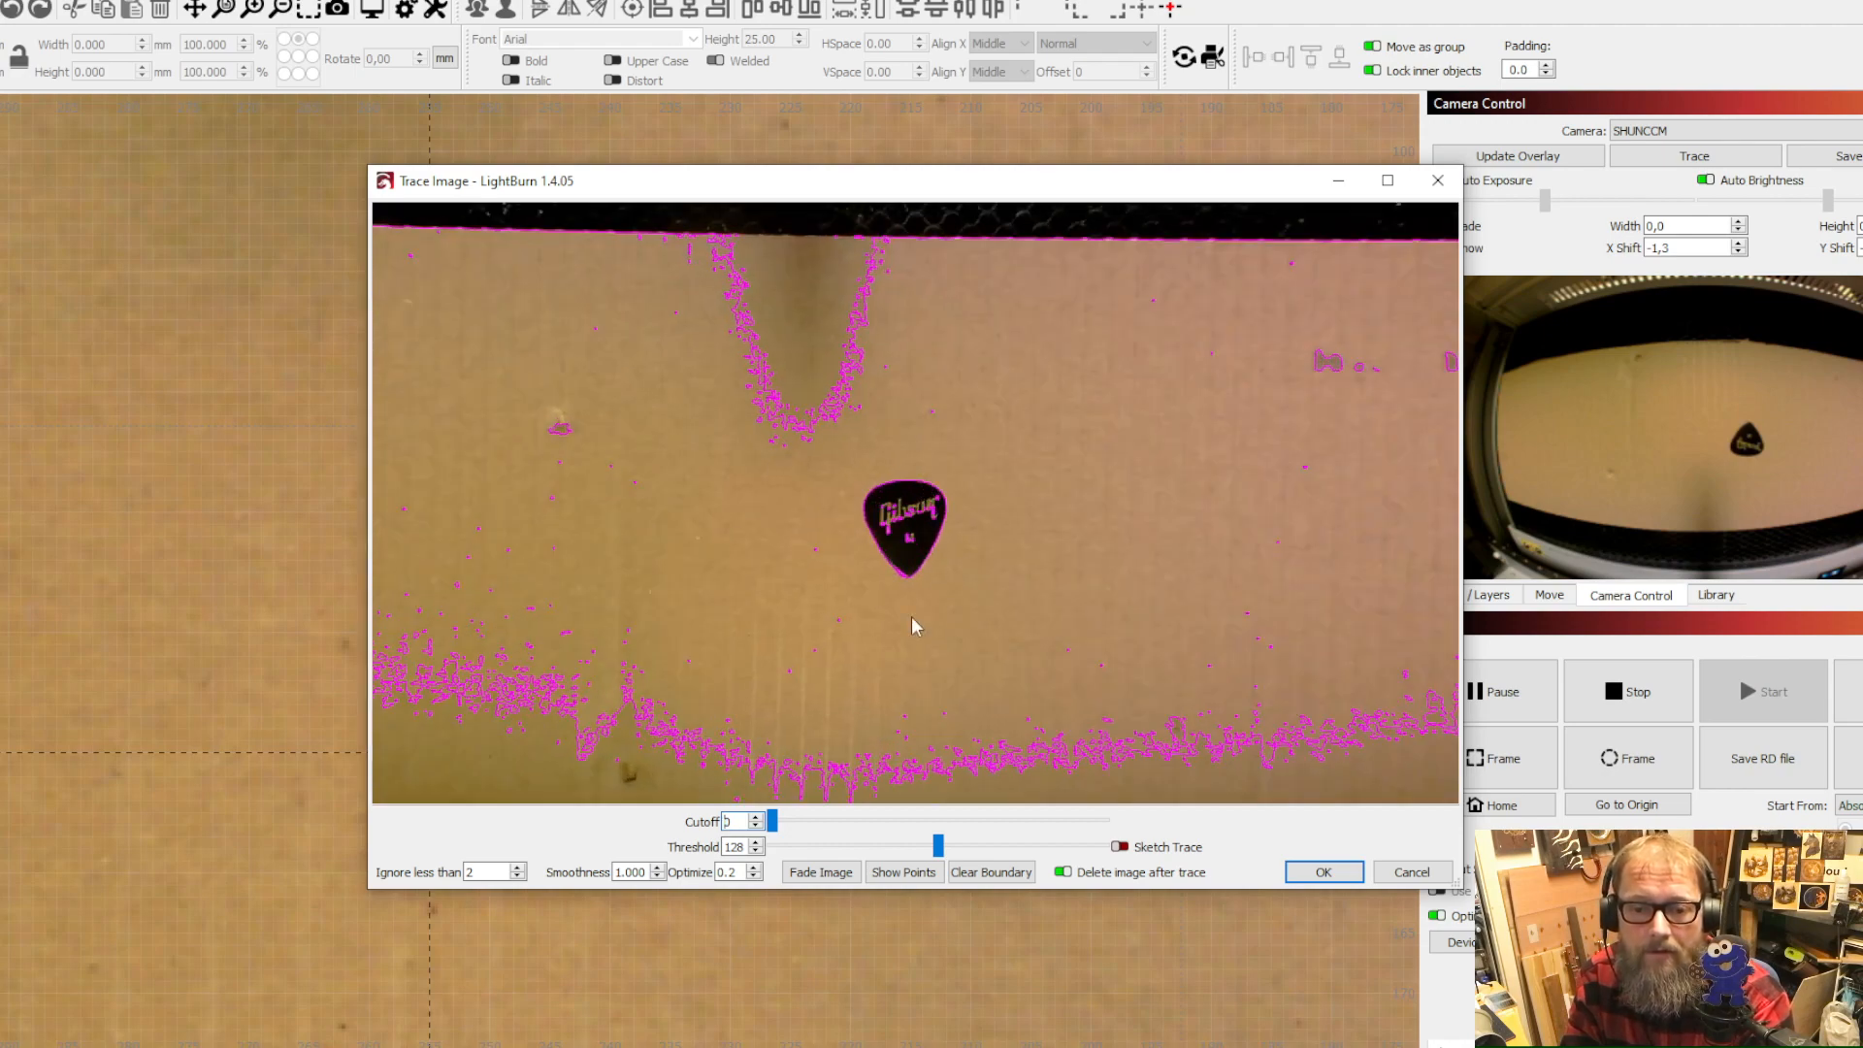
pyautogui.scroll(2, 911, 617)
pyautogui.scroll(2, 911, 617)
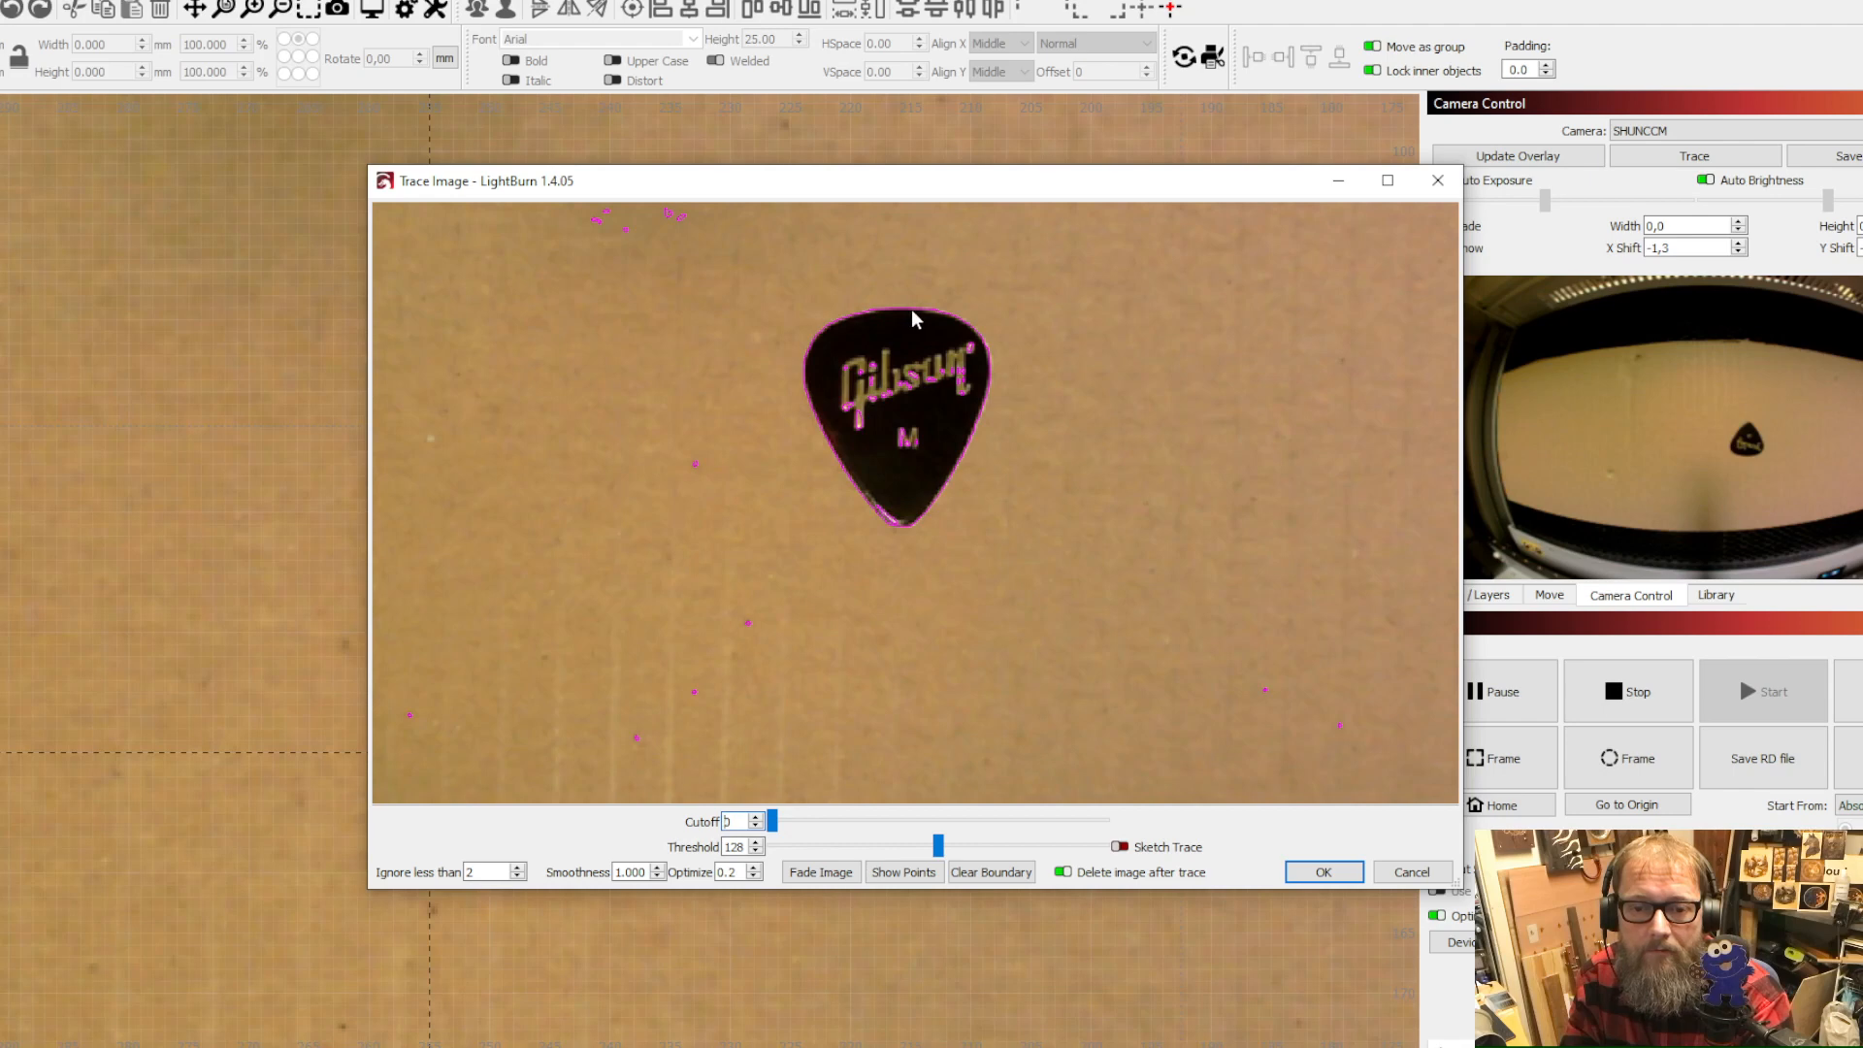
pyautogui.scroll(1, 913, 312)
pyautogui.scroll(1, 913, 316)
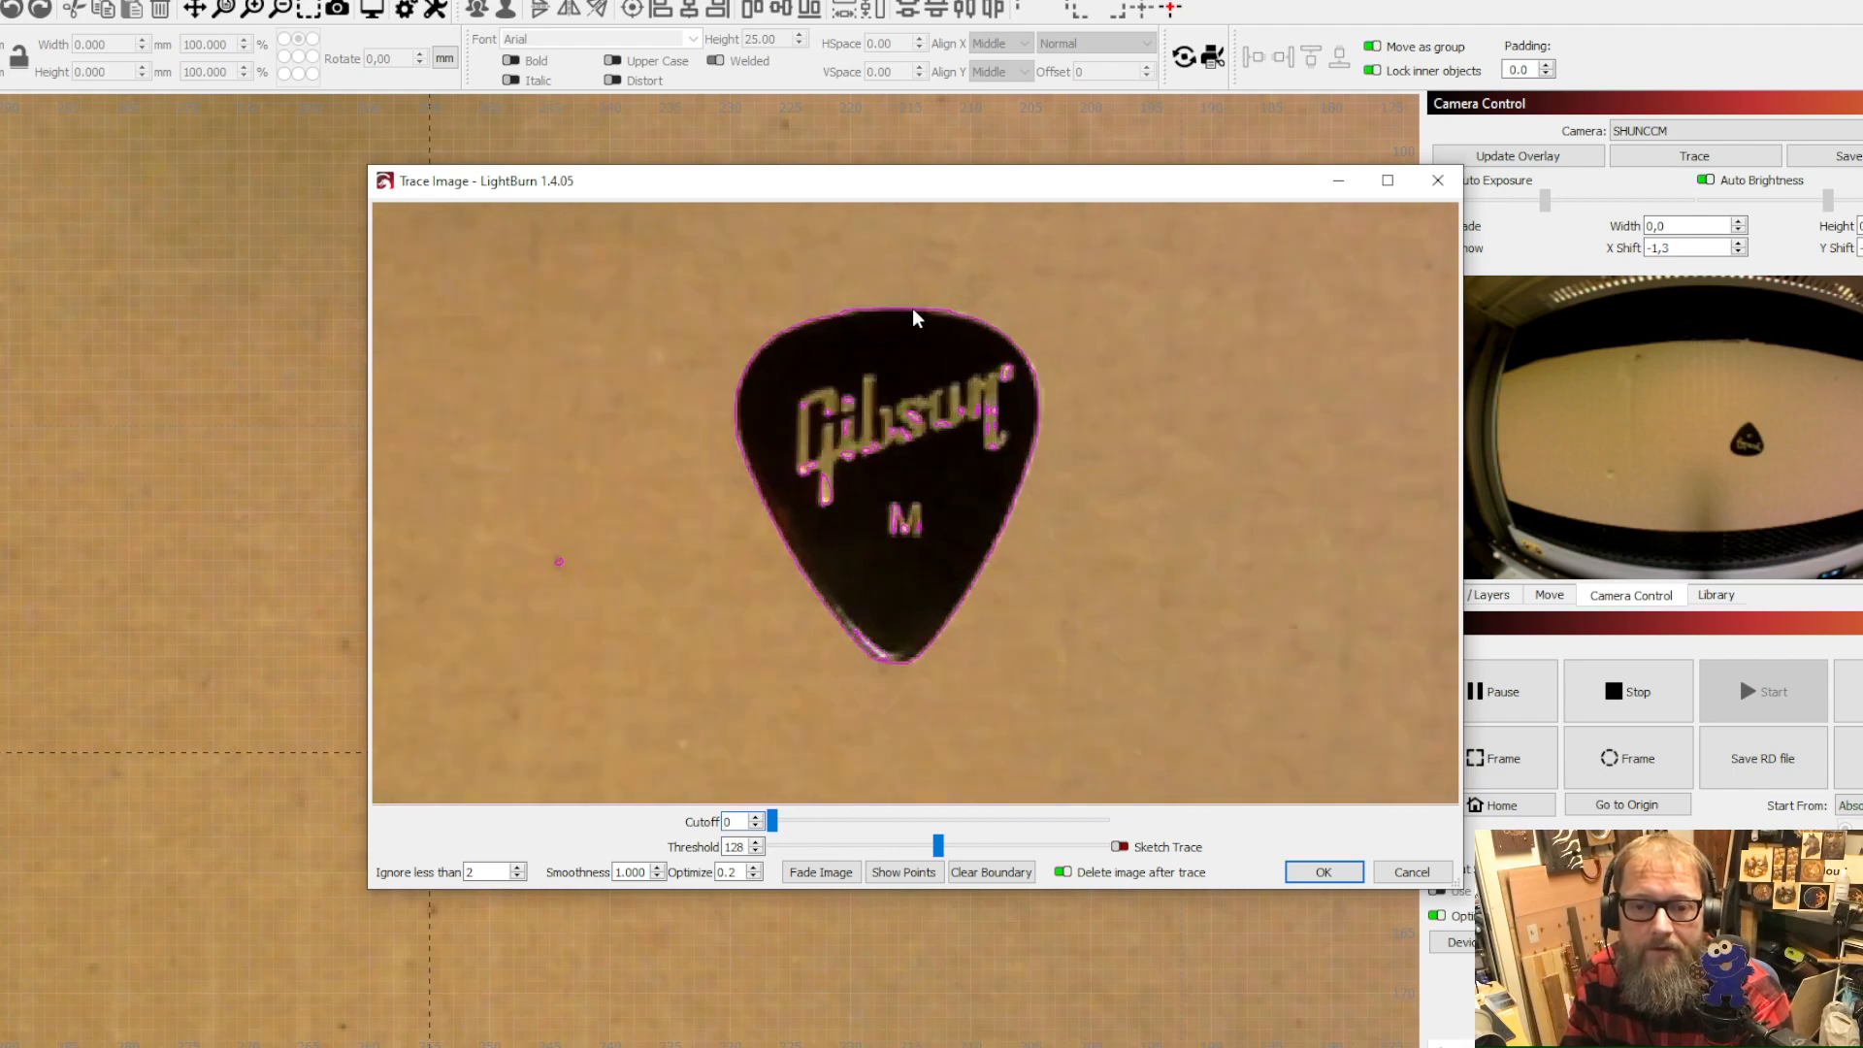
pyautogui.scroll(1, 914, 317)
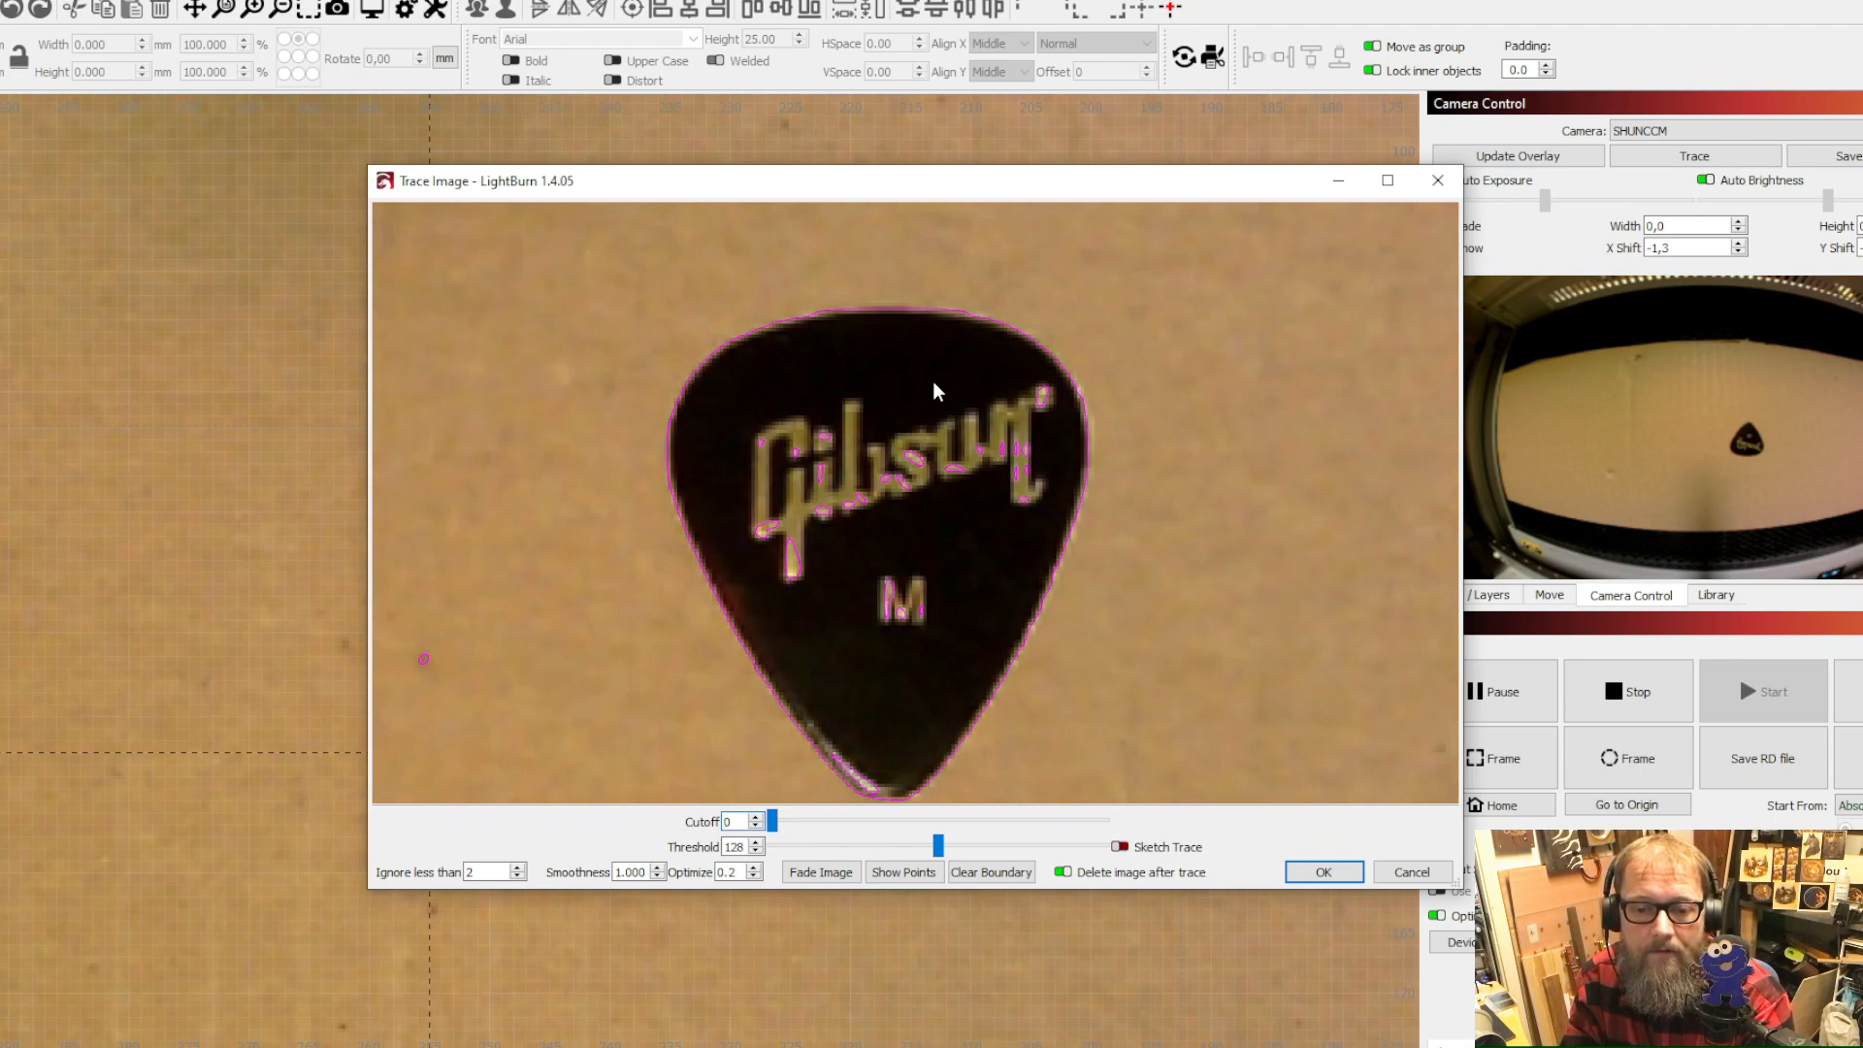
pyautogui.scroll(-2, 934, 386)
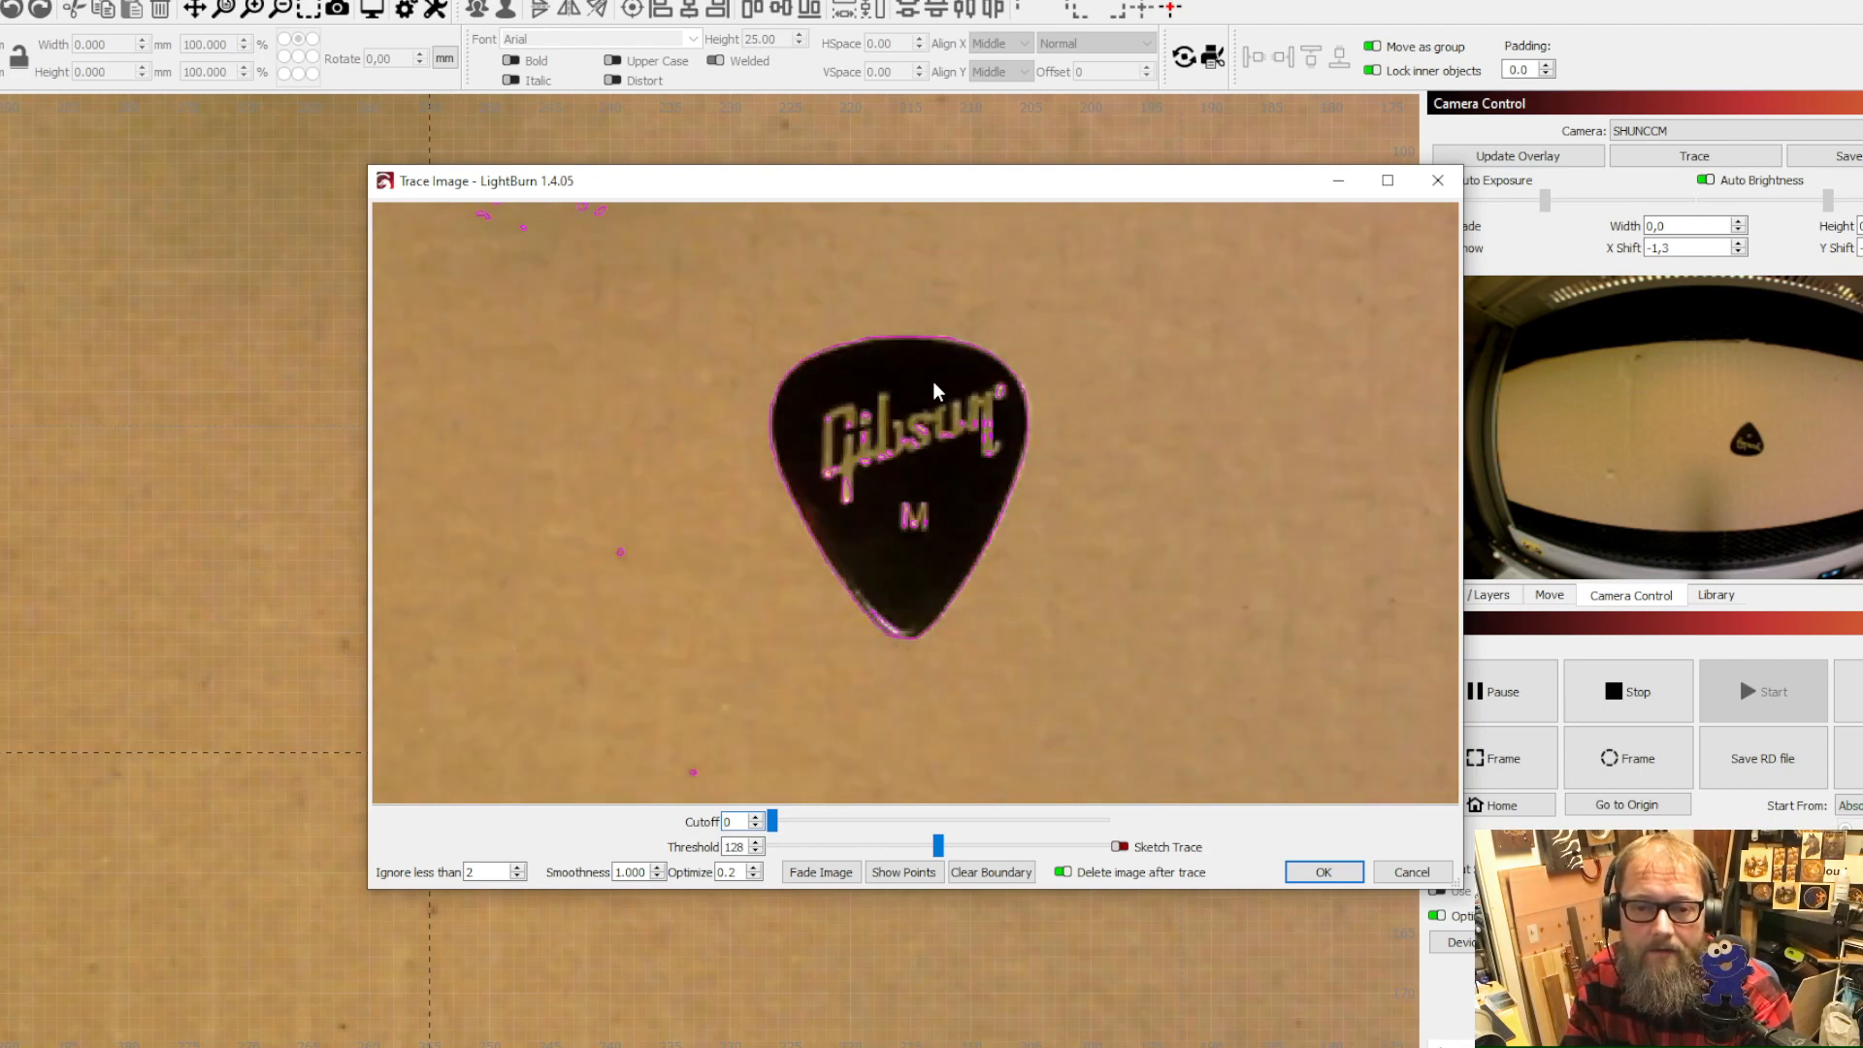
pyautogui.scroll(3, 897, 543)
pyautogui.scroll(-1, 899, 394)
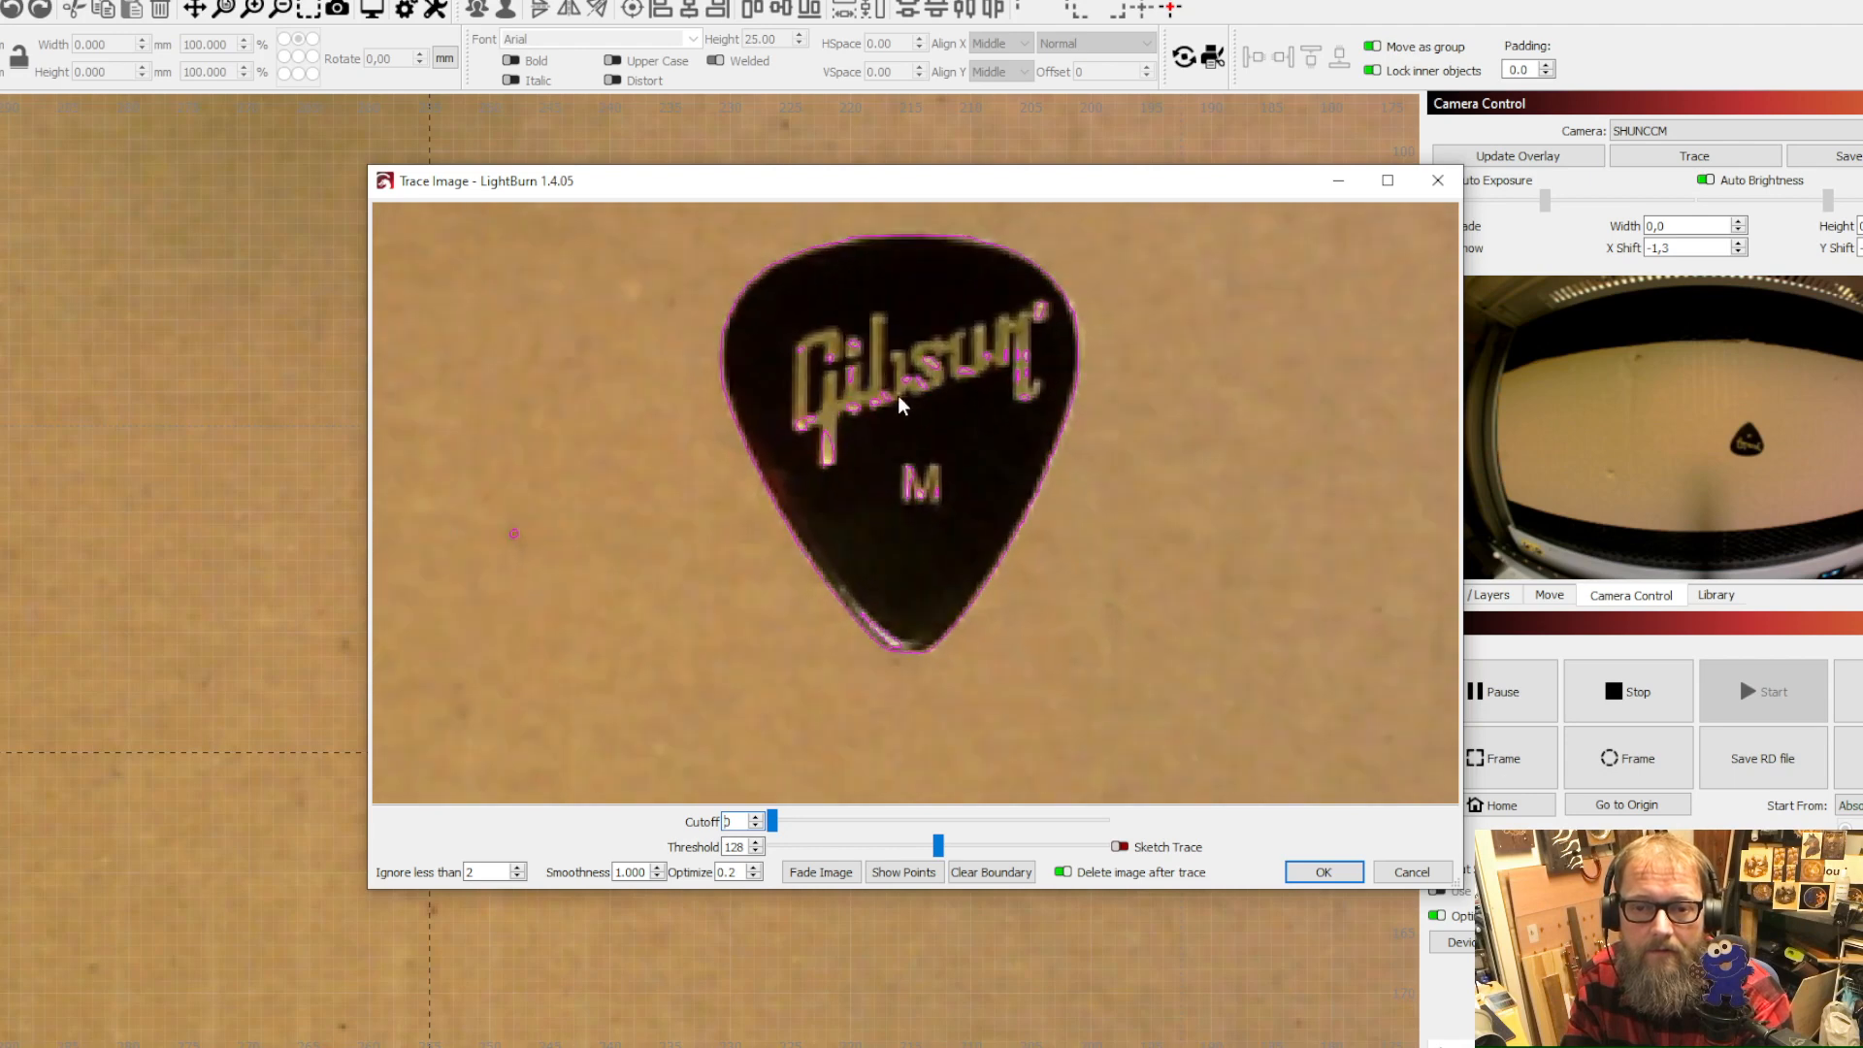
pyautogui.scroll(1, 894, 313)
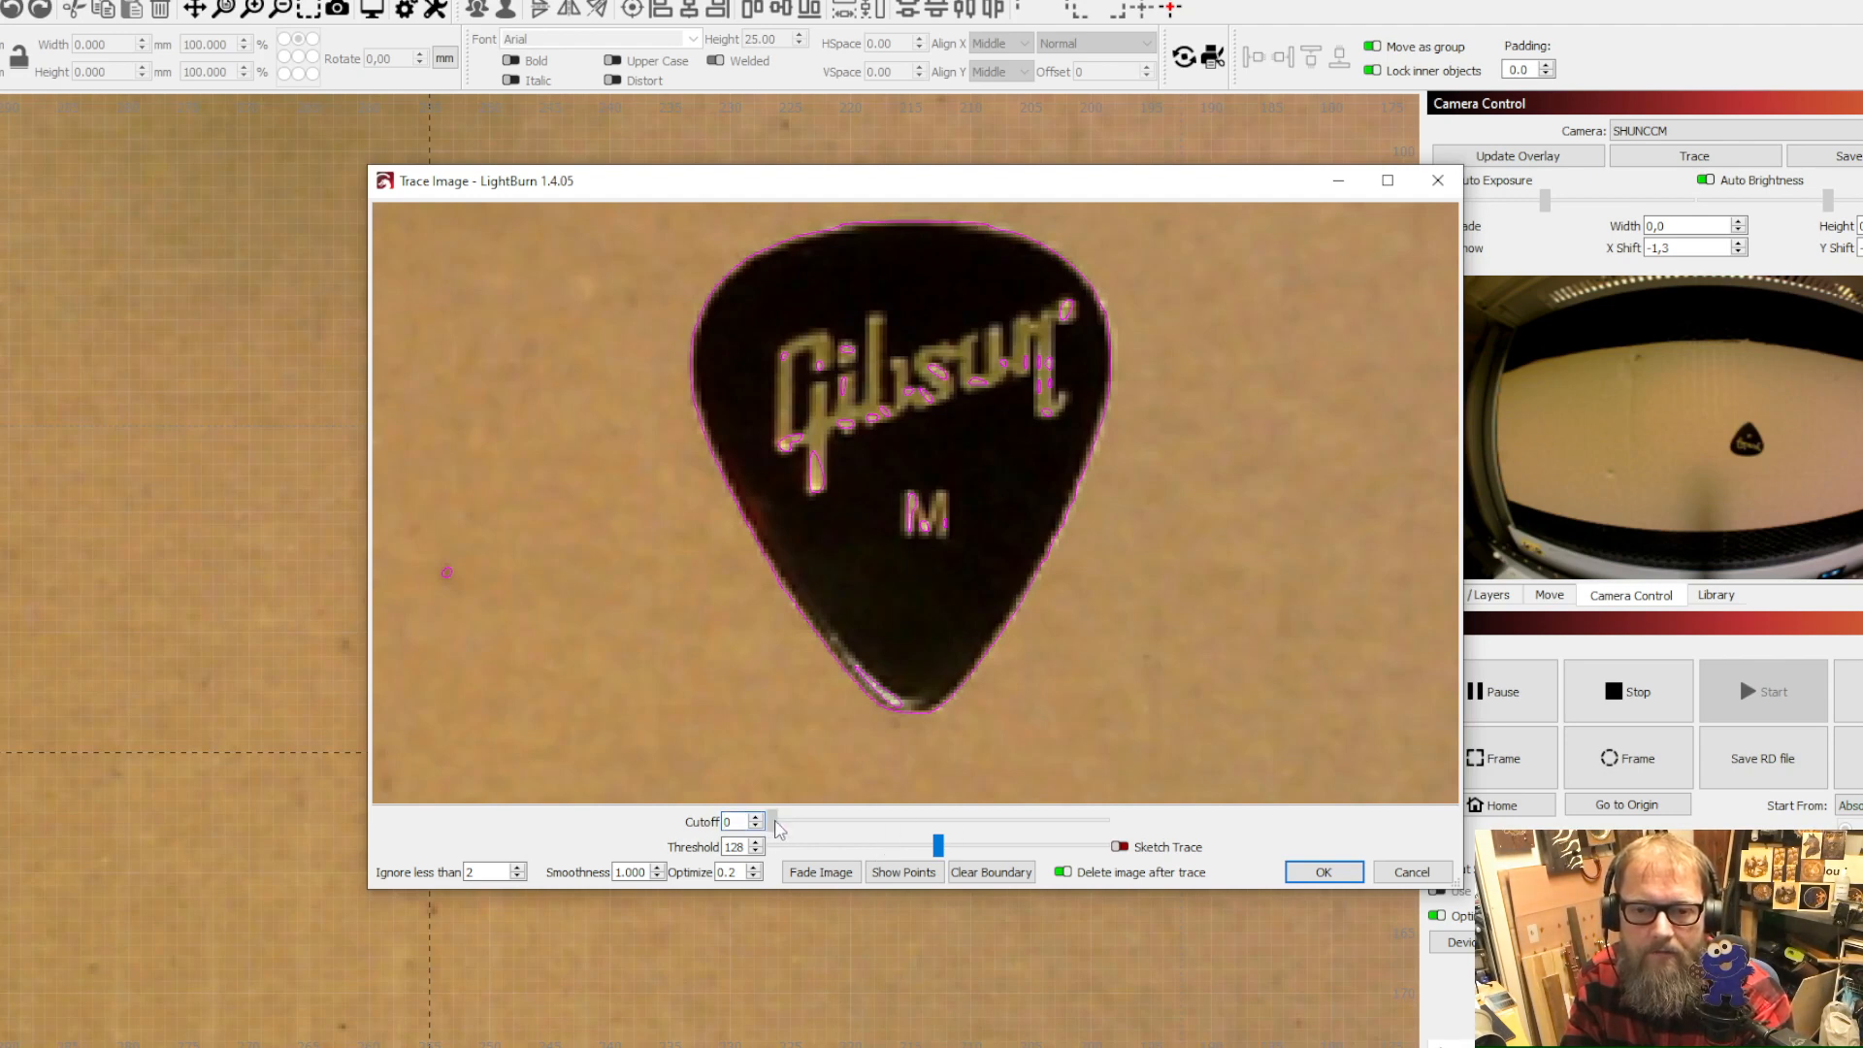
# Lower the trace threshold to 114, keeping the cutoff at 0, and accept the trace
pyautogui.moveTo(776, 825)
pyautogui.mouseDown()
pyautogui.moveTo(1049, 823)
pyautogui.moveTo(751, 821)
pyautogui.mouseUp()
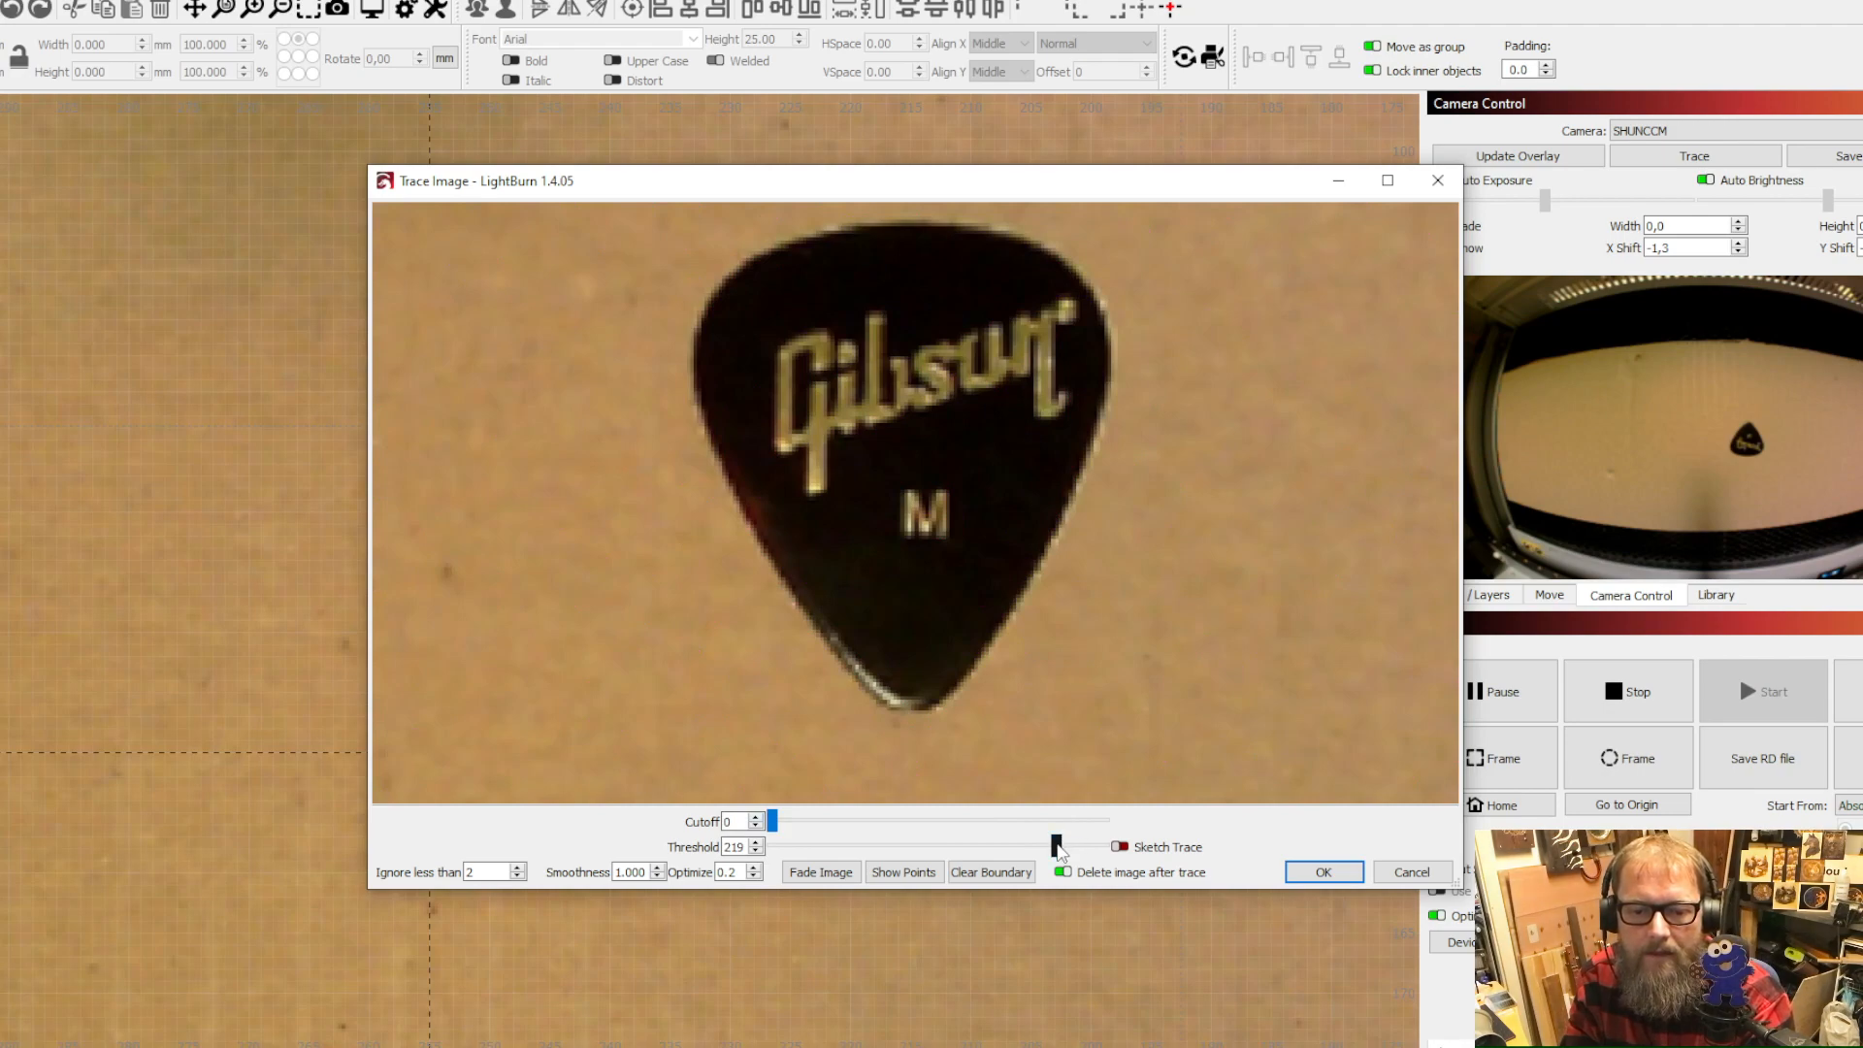
pyautogui.moveTo(1060, 850); pyautogui.dragTo(922, 850)
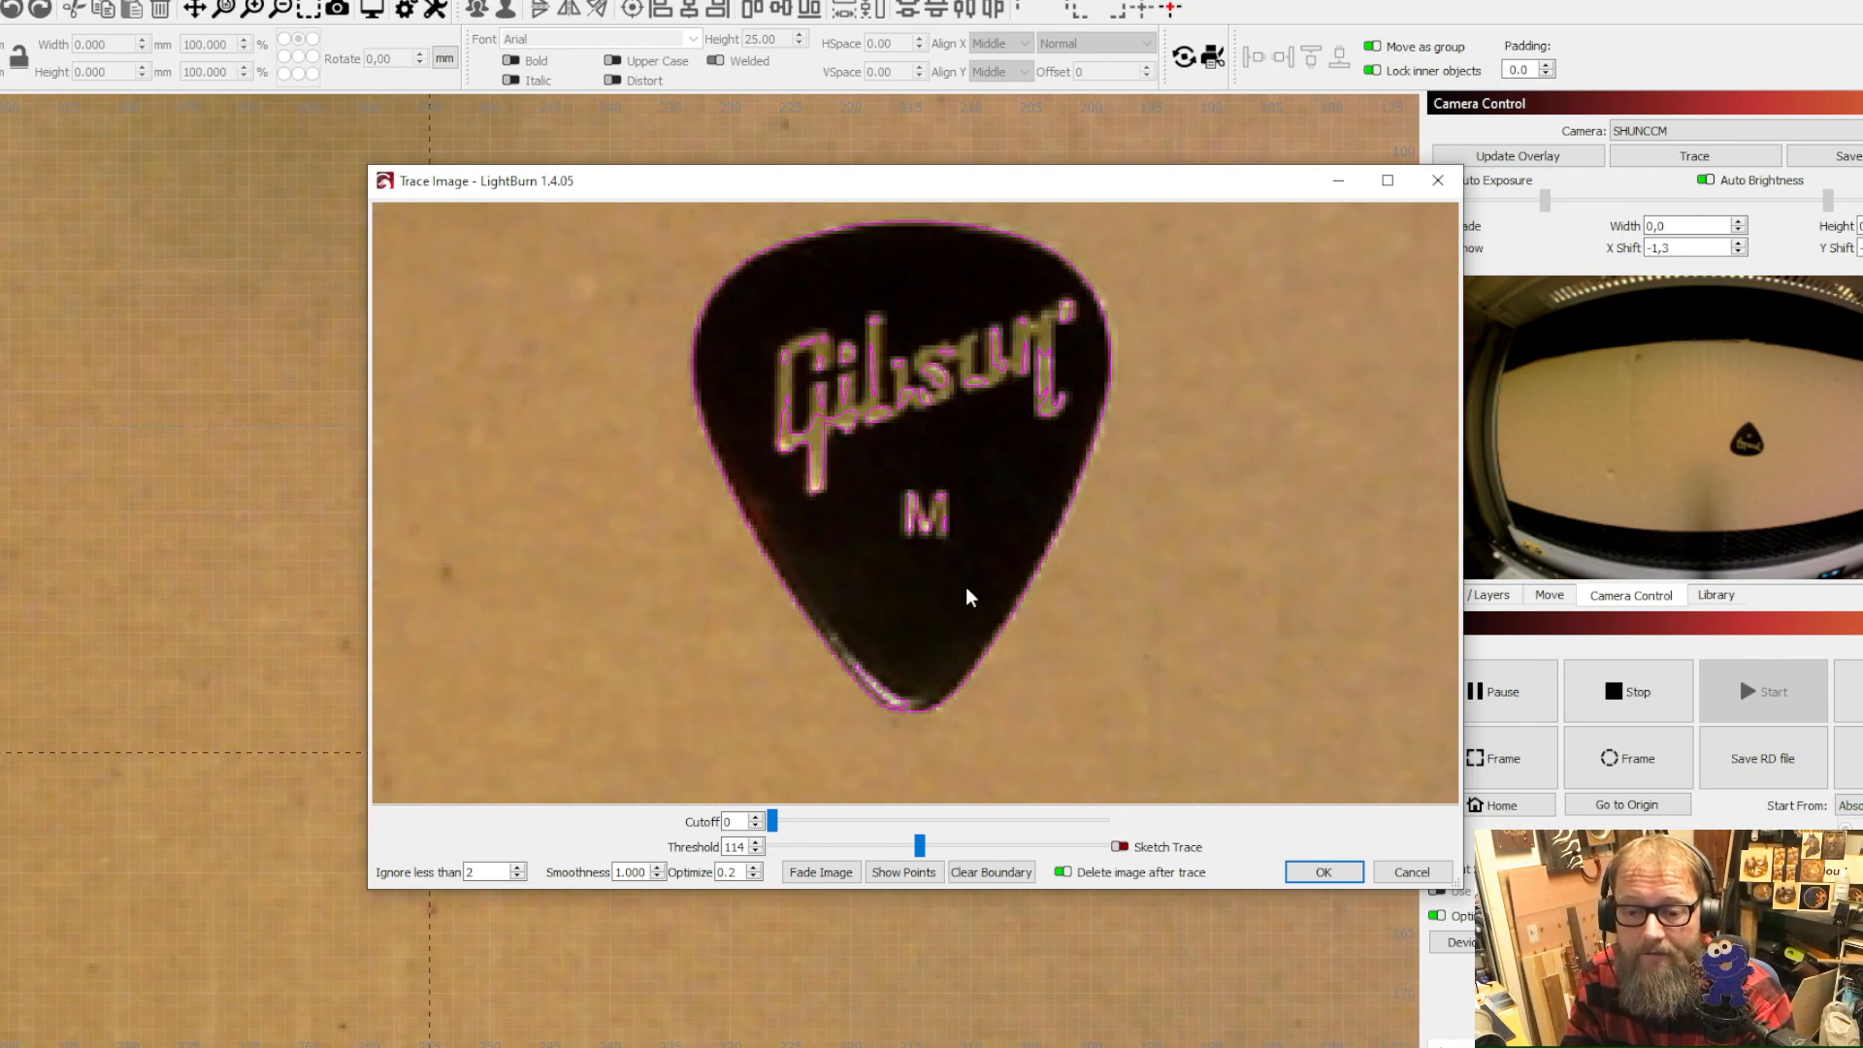
pyautogui.click(1322, 872)
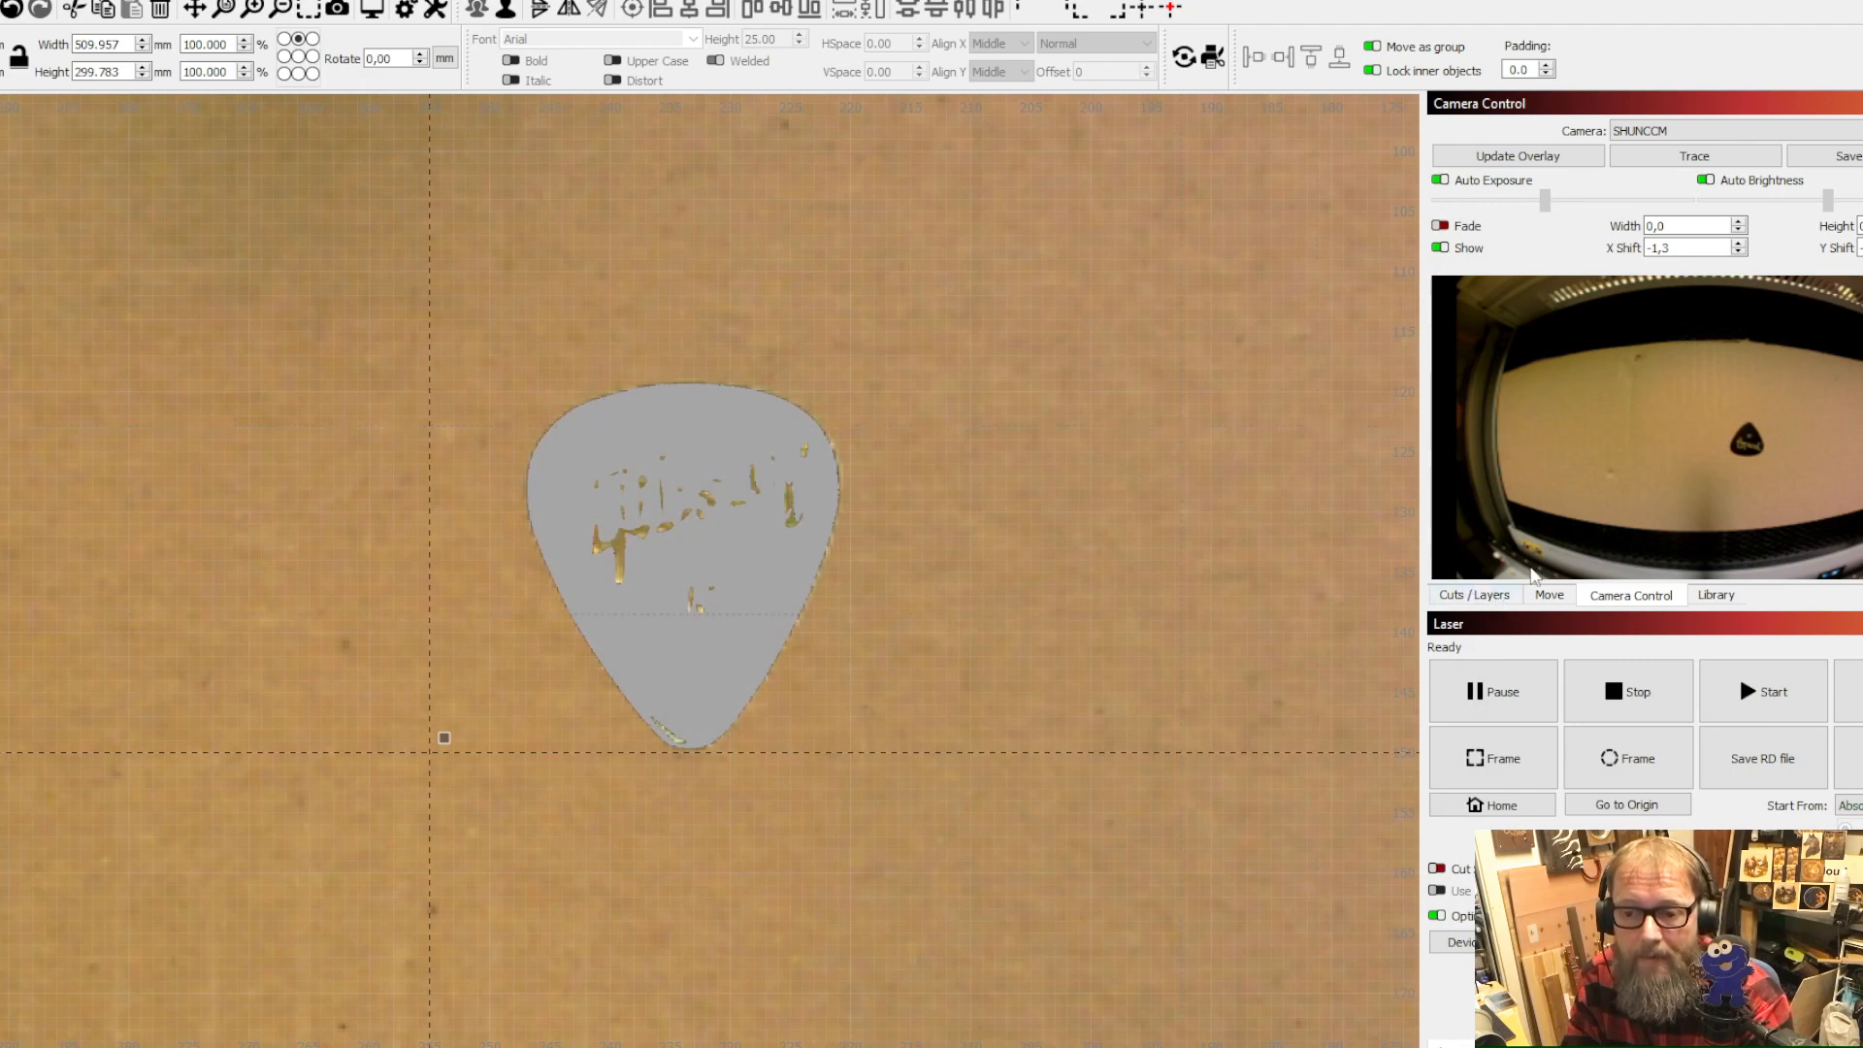
# Set black layer 00, which holds the traced shapes, to Line mode
pyautogui.click(1503, 597)
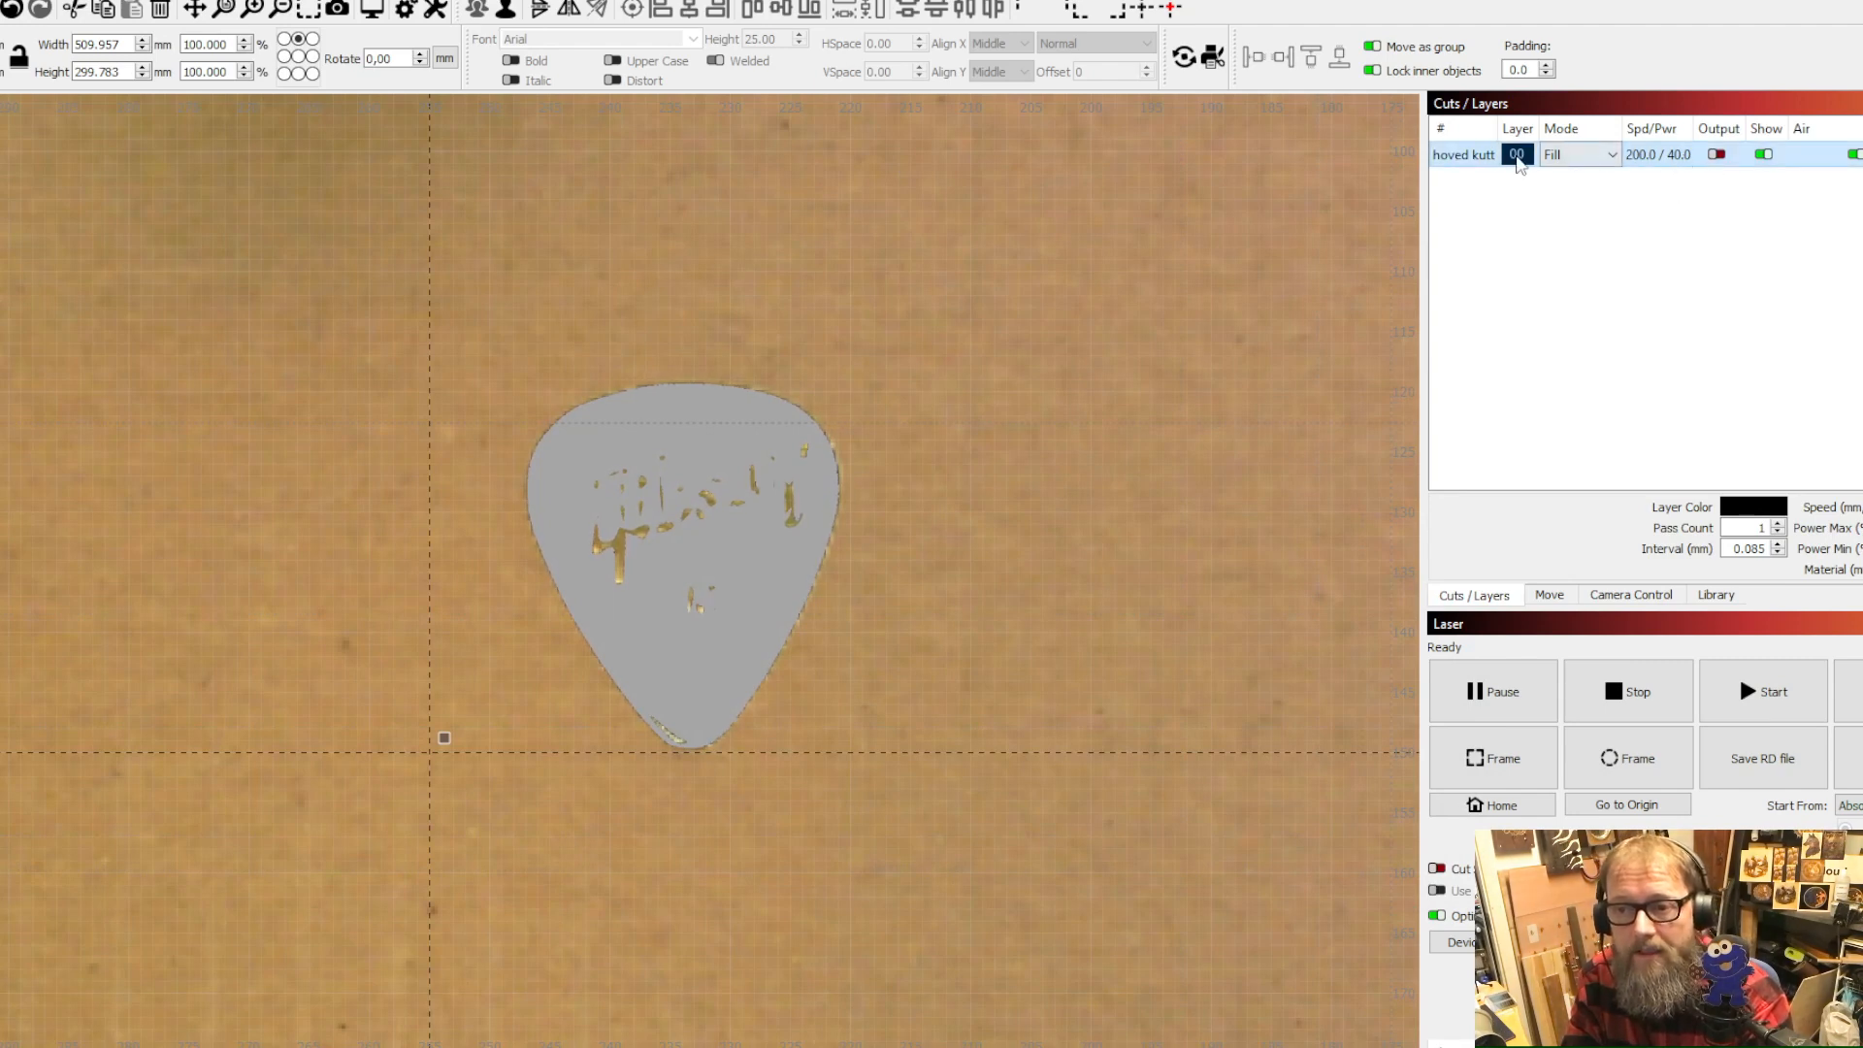
pyautogui.click(1613, 158)
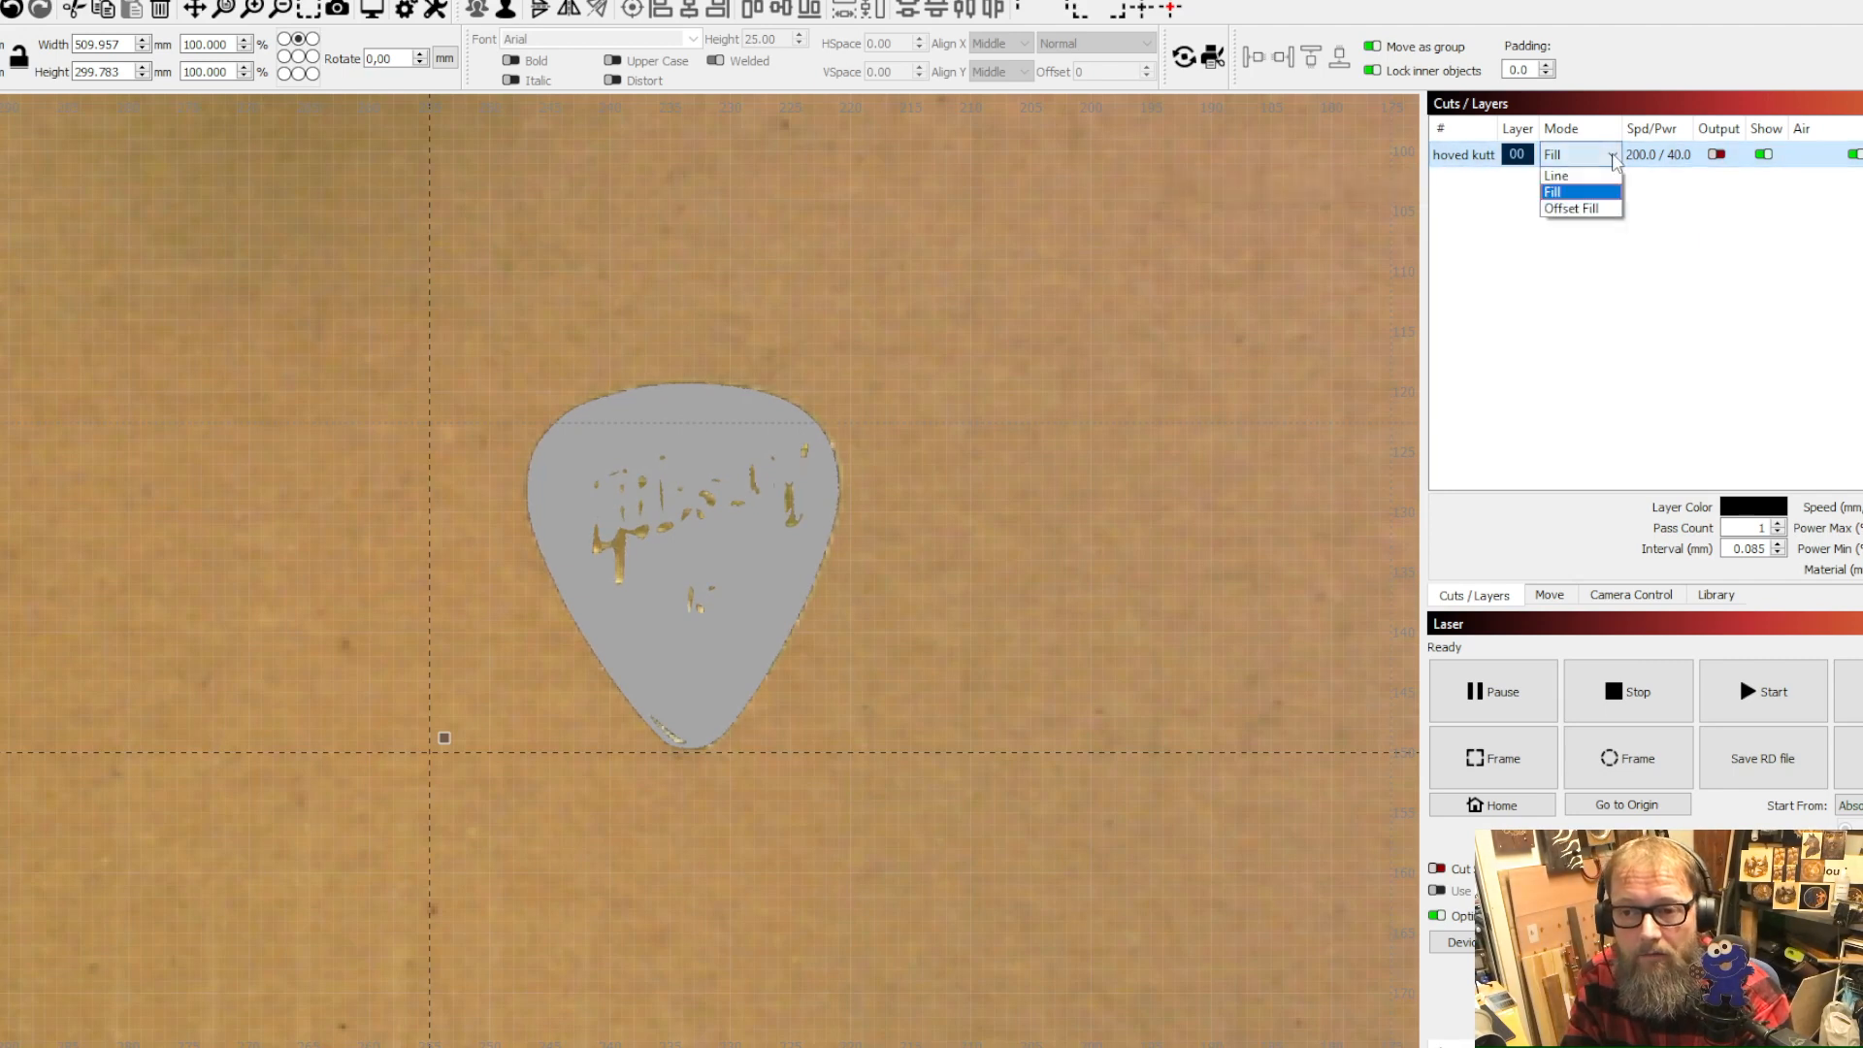
pyautogui.click(1579, 177)
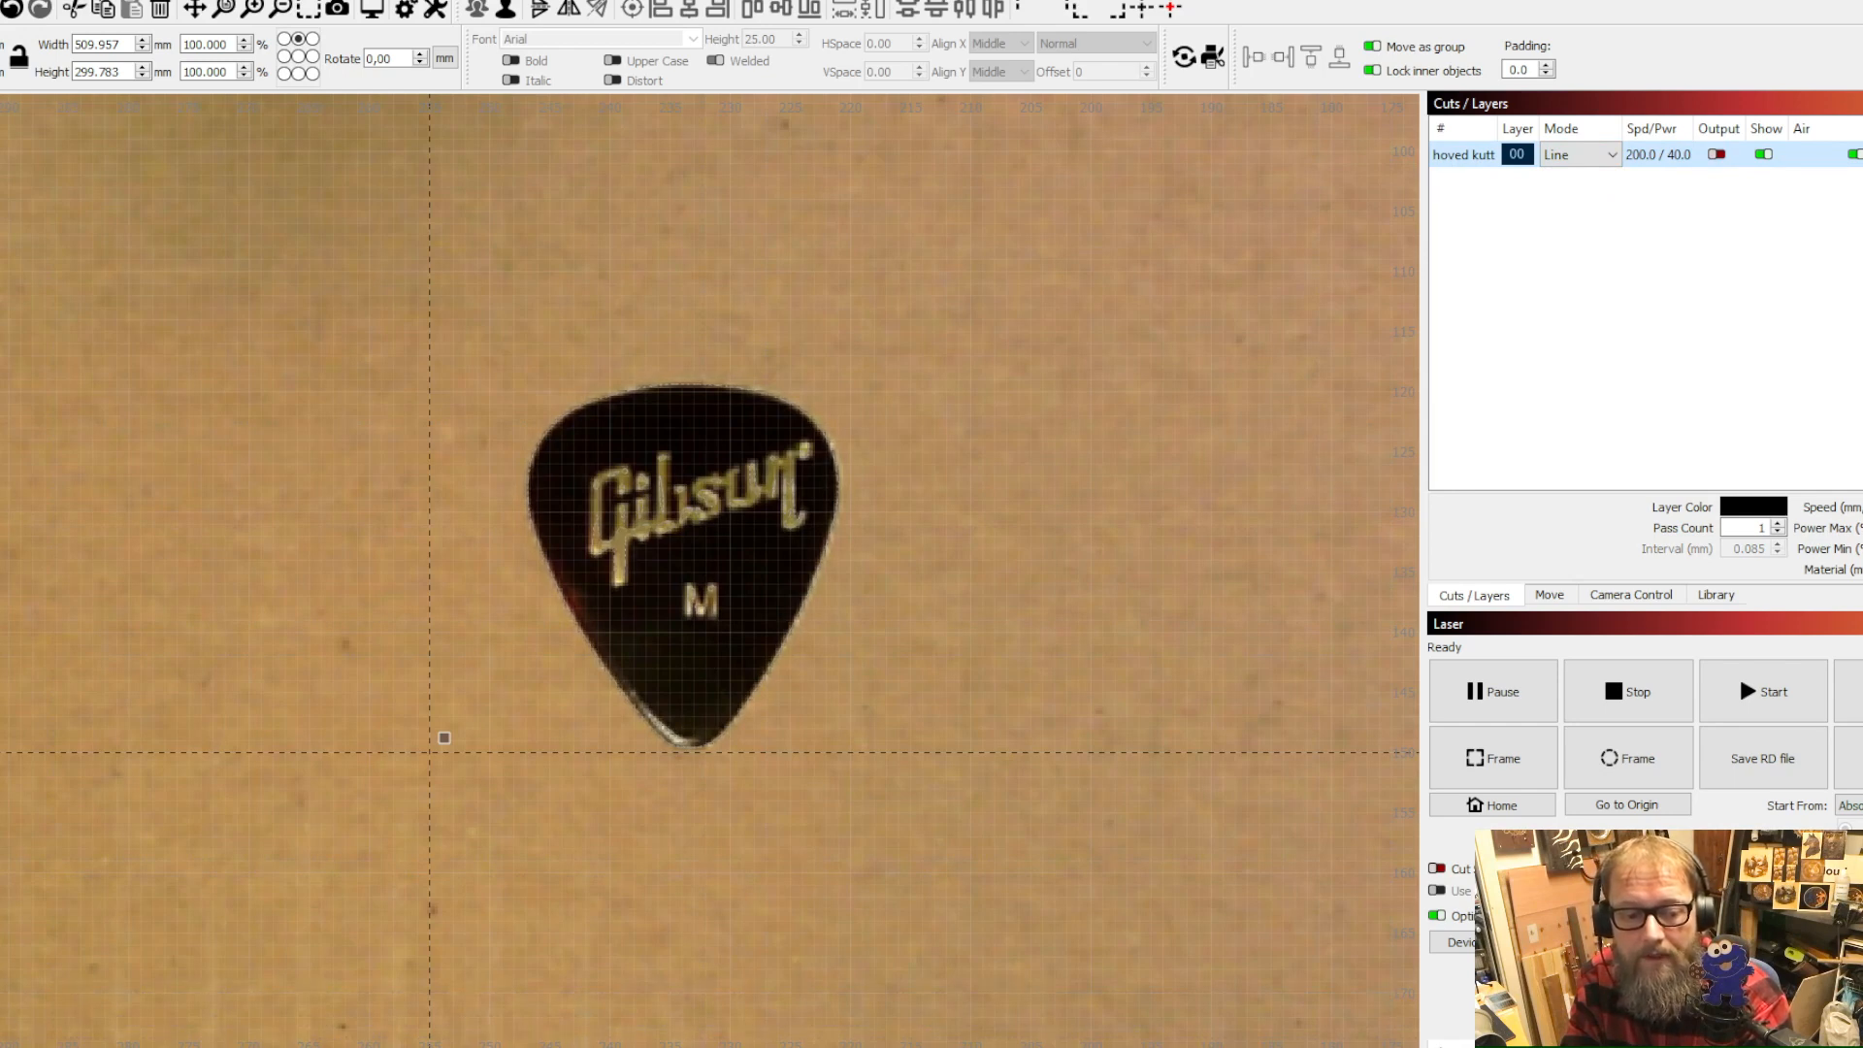
# Move the traced shapes to the red layer 02 and set that layer to Line mode
pyautogui.hotkey('ctrl', 'z')
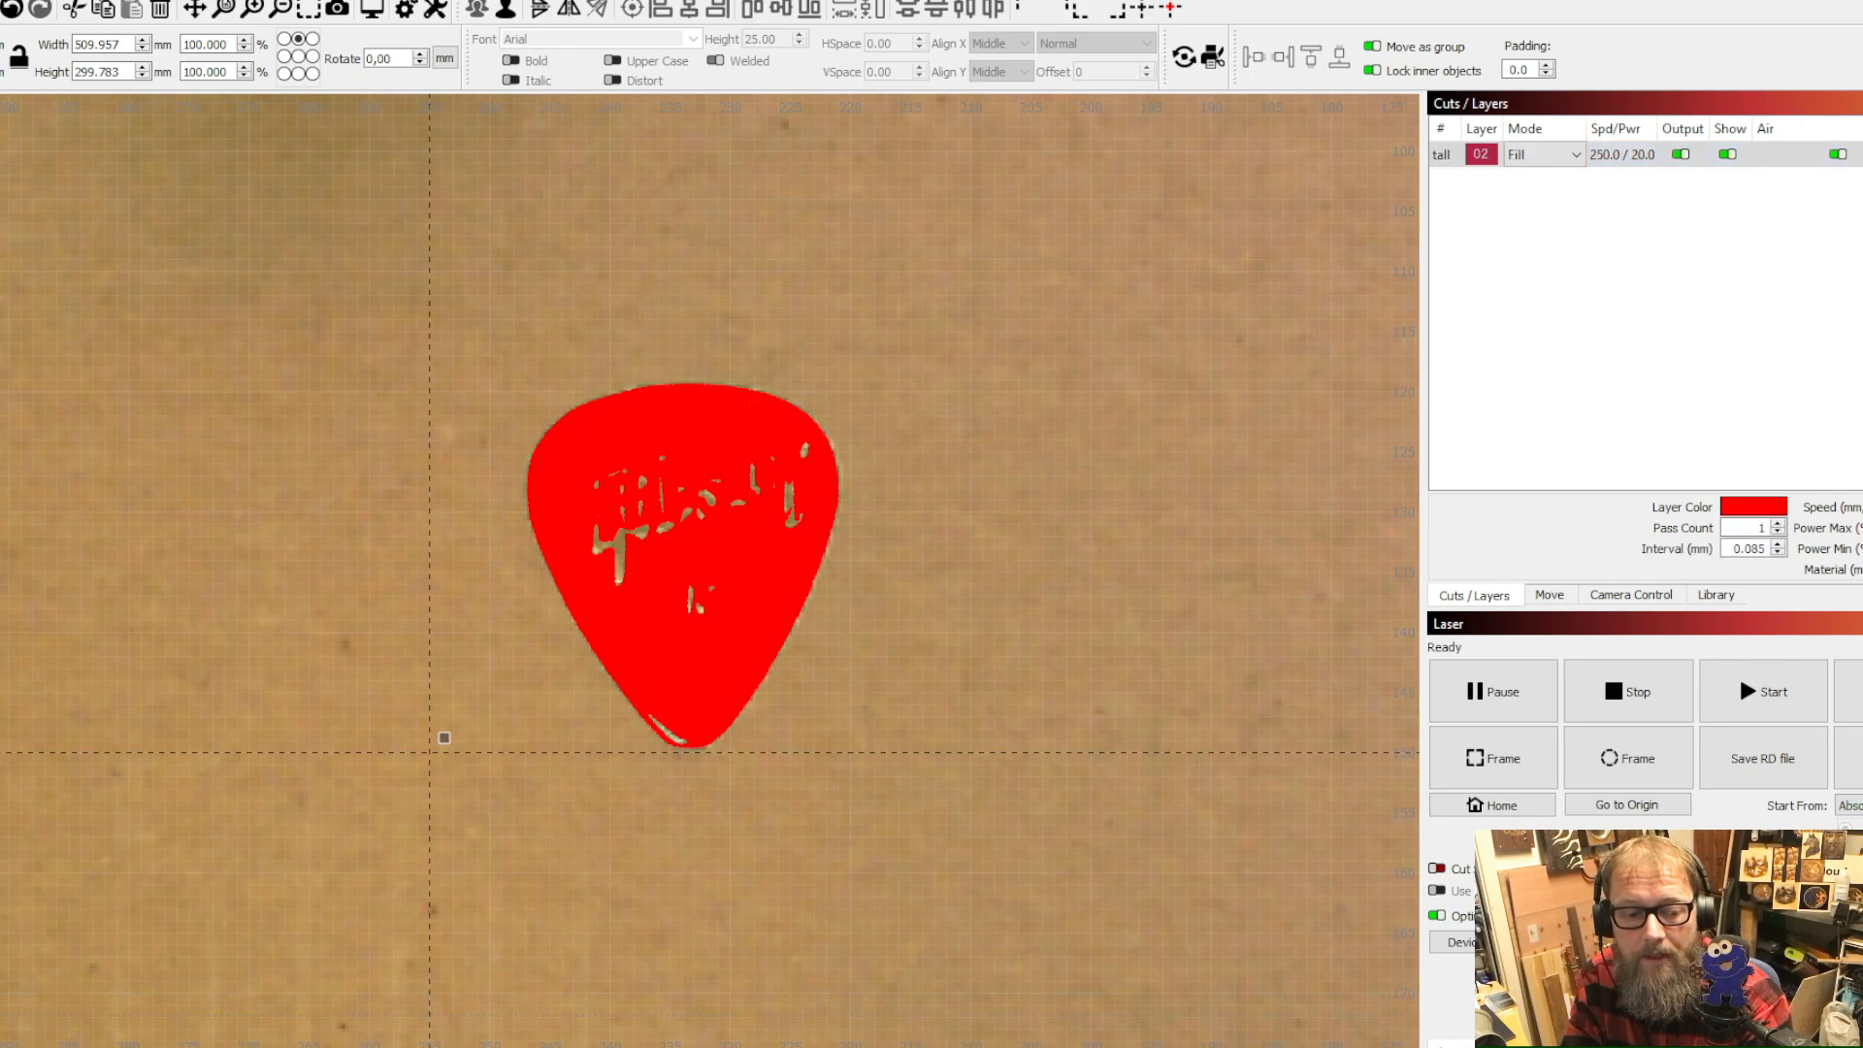
pyautogui.click(1563, 154)
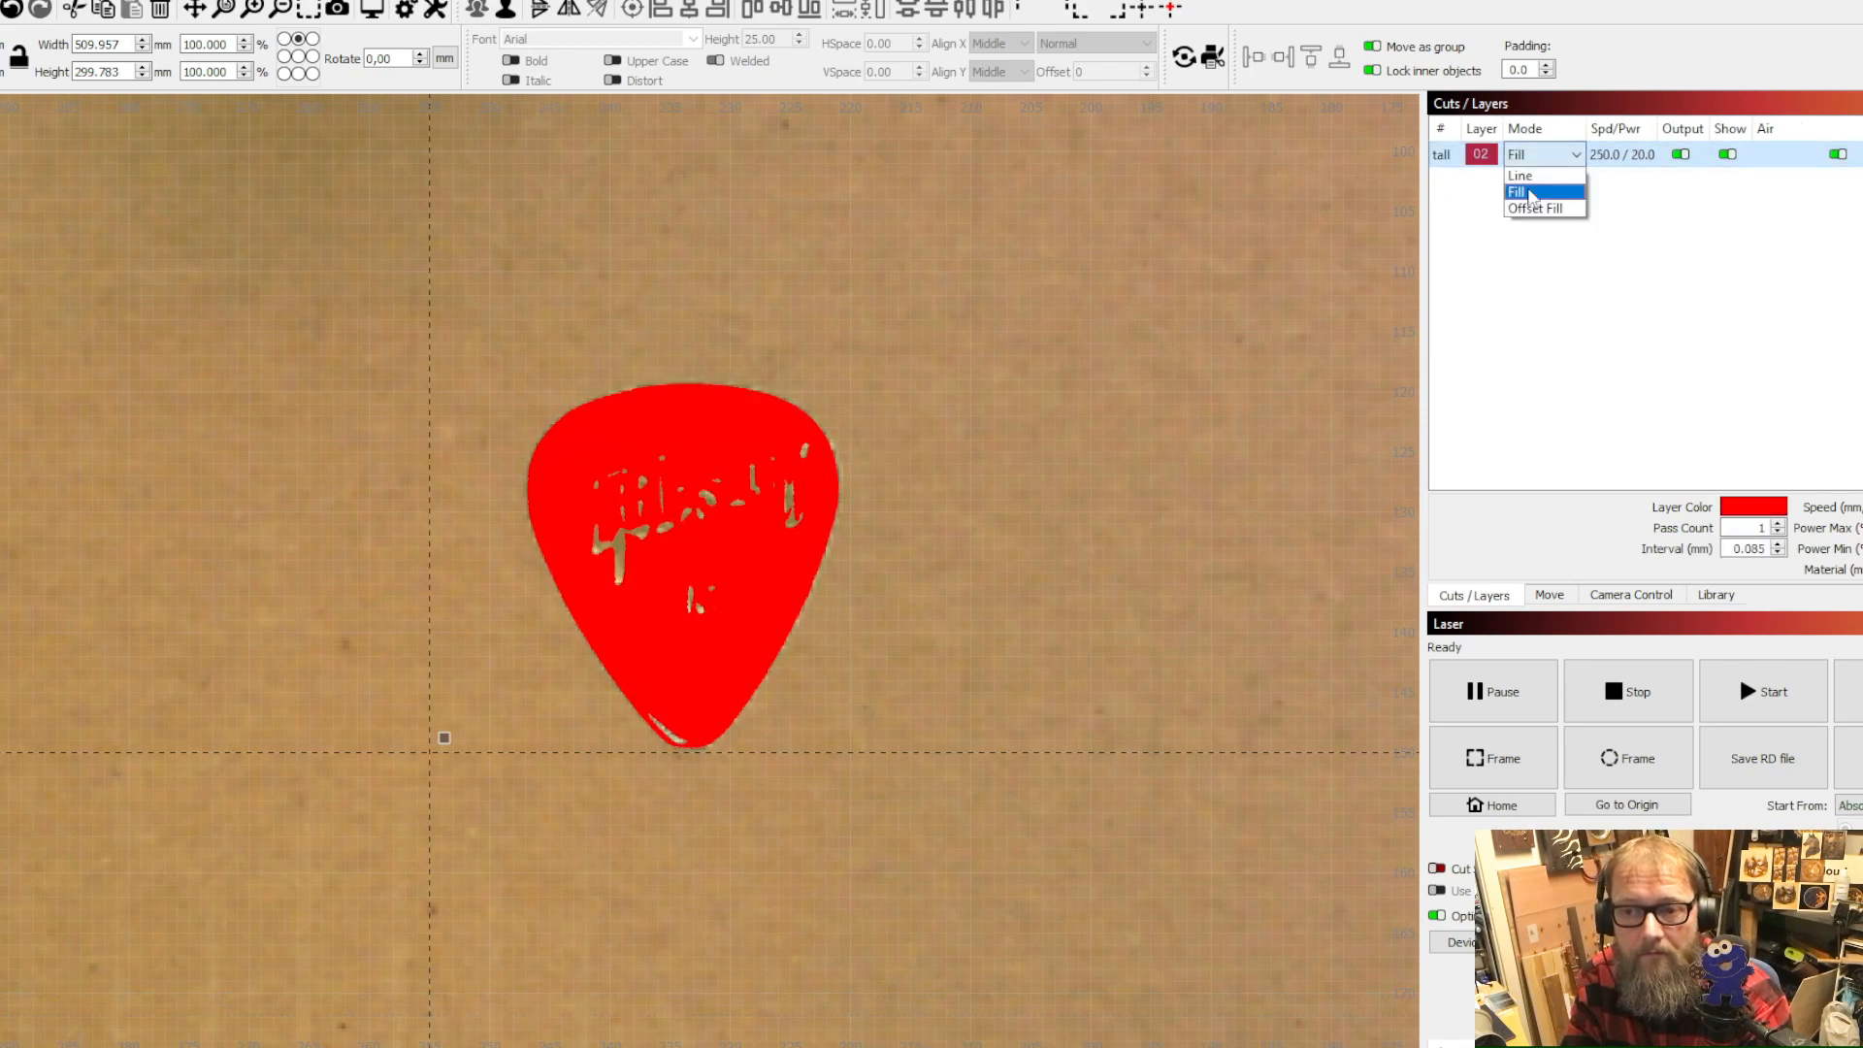
pyautogui.click(1531, 180)
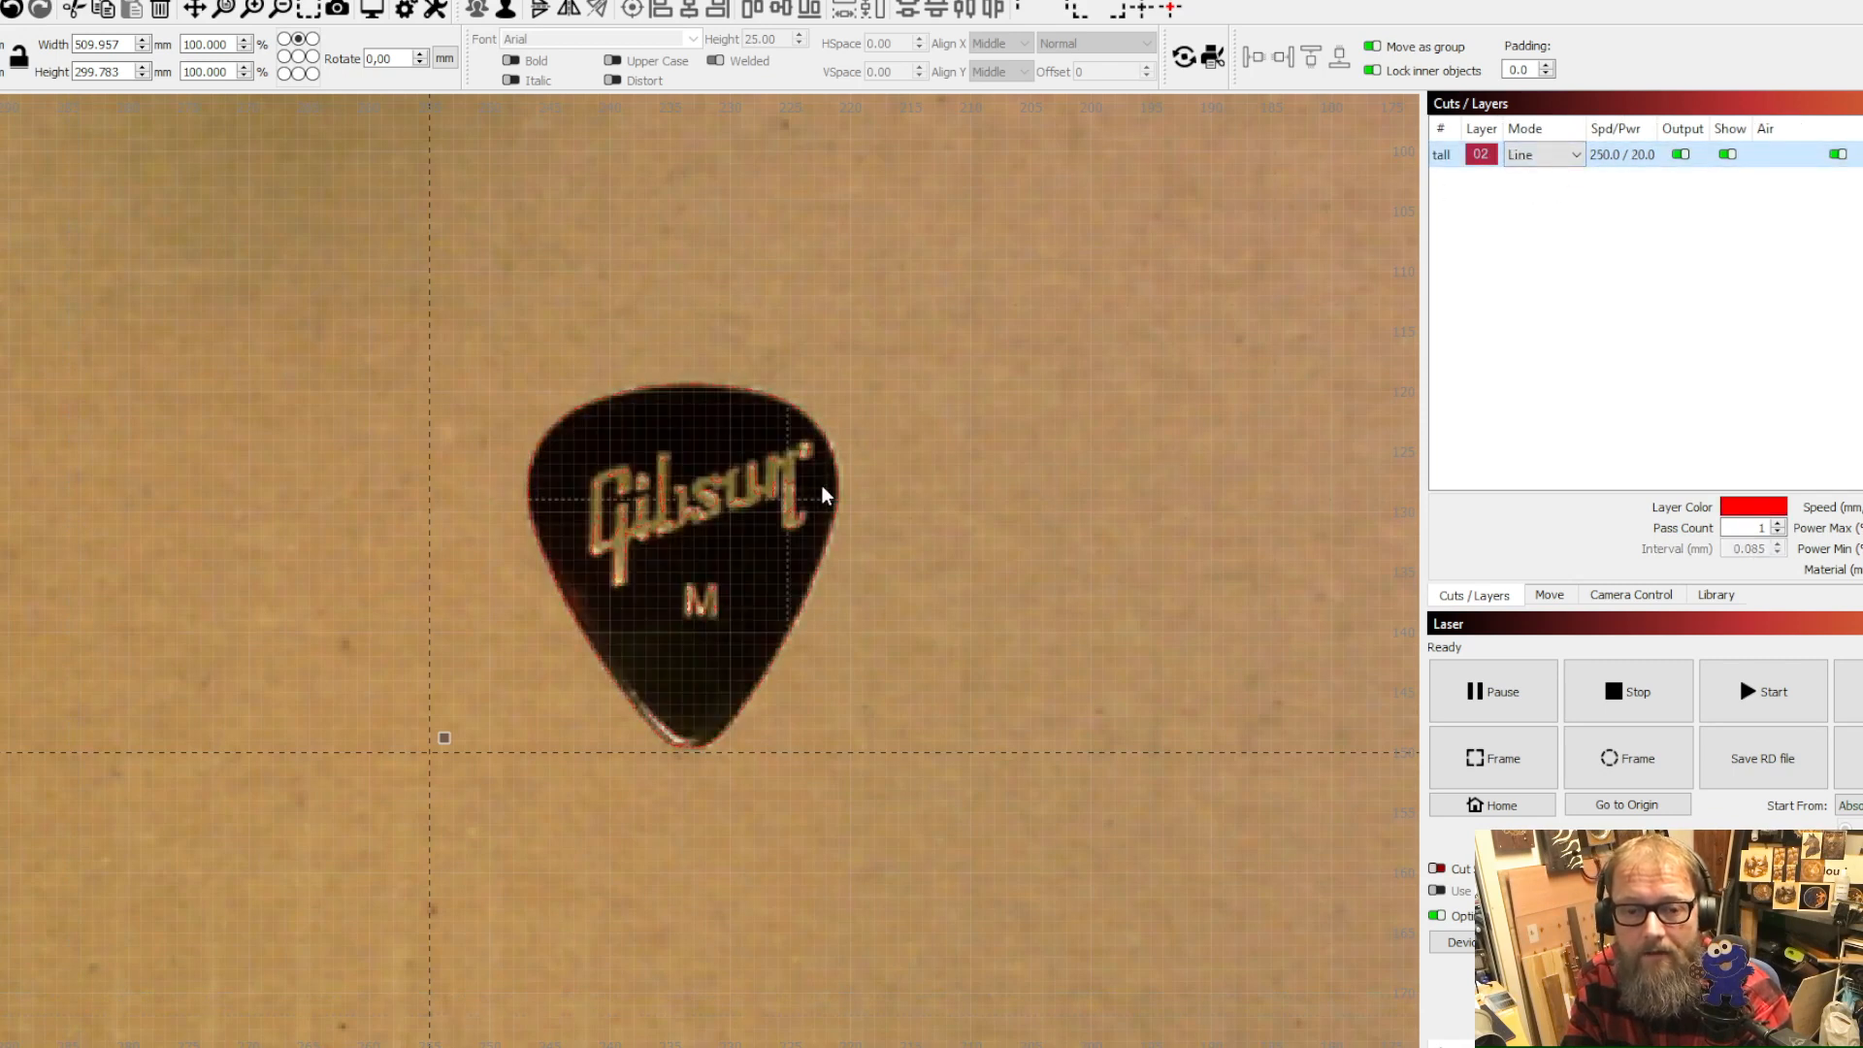
# Ungroup the traced vectors and delete the large outline around the dark strip above the cardboard
pyautogui.scroll(-4, 765, 532)
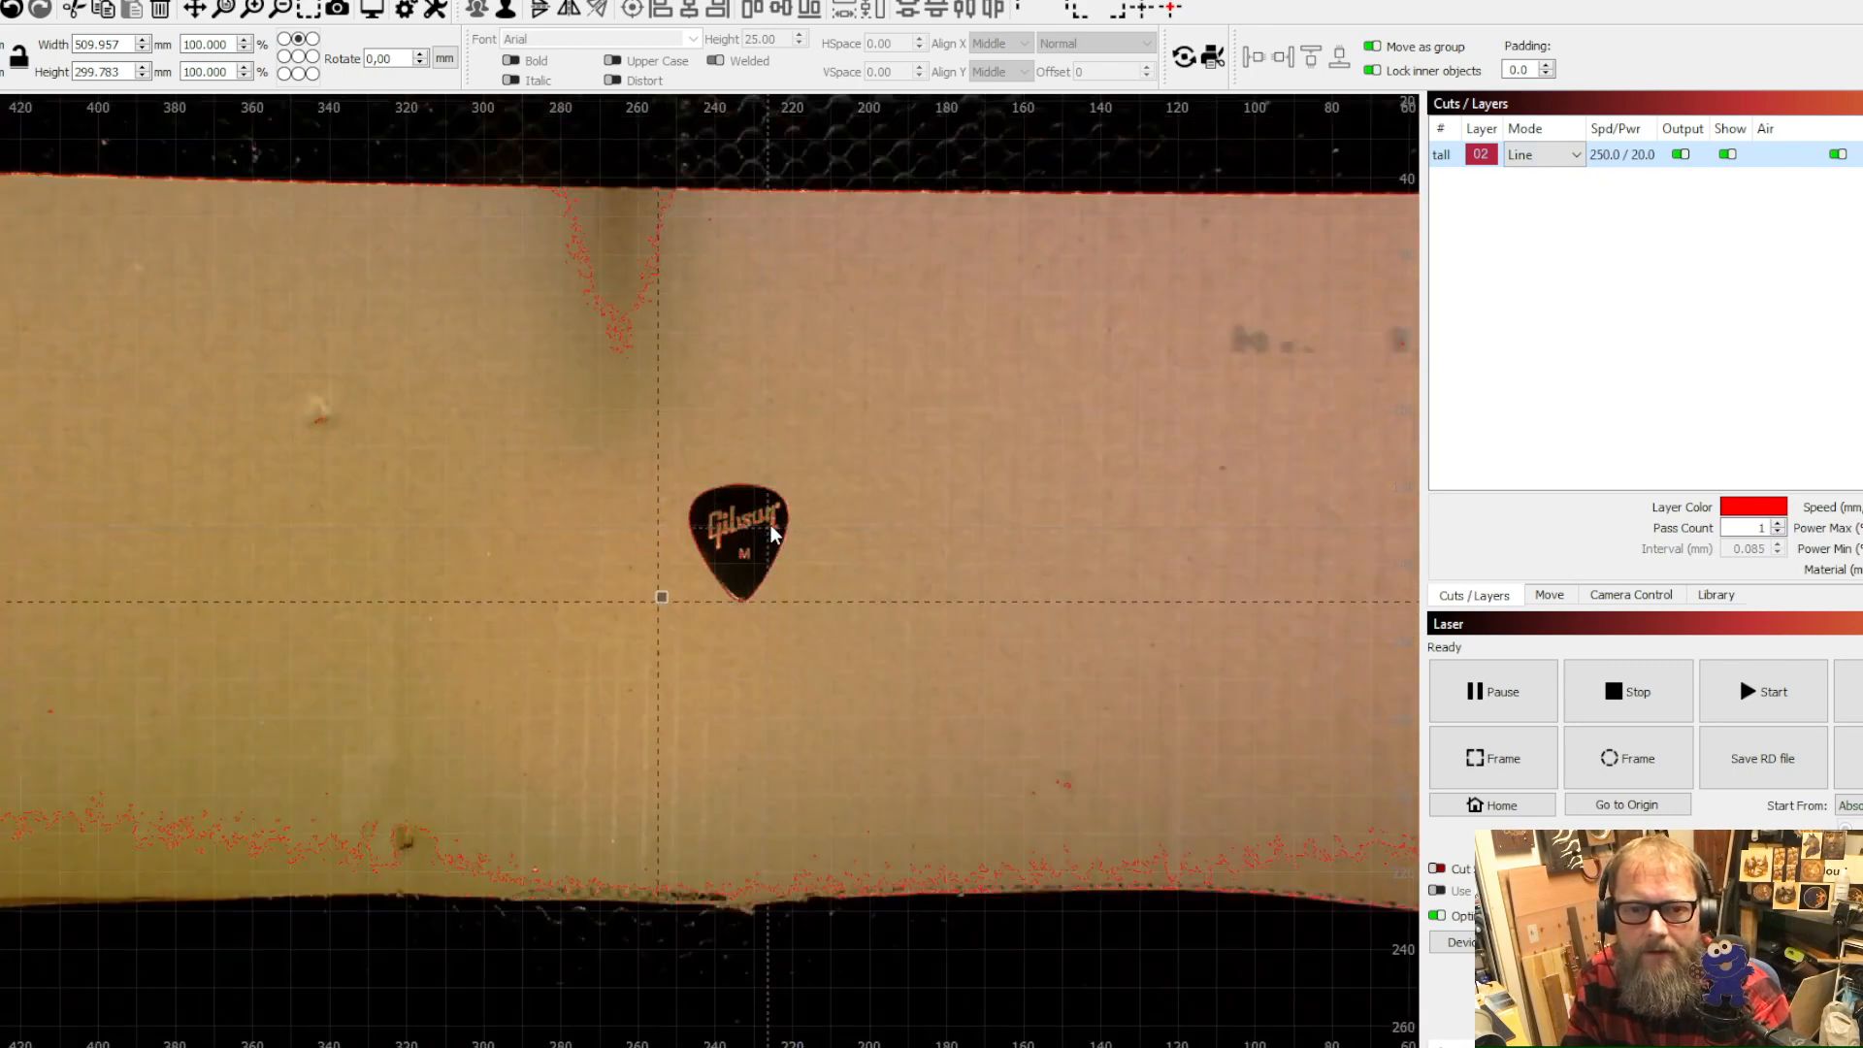
pyautogui.scroll(-2, 771, 524)
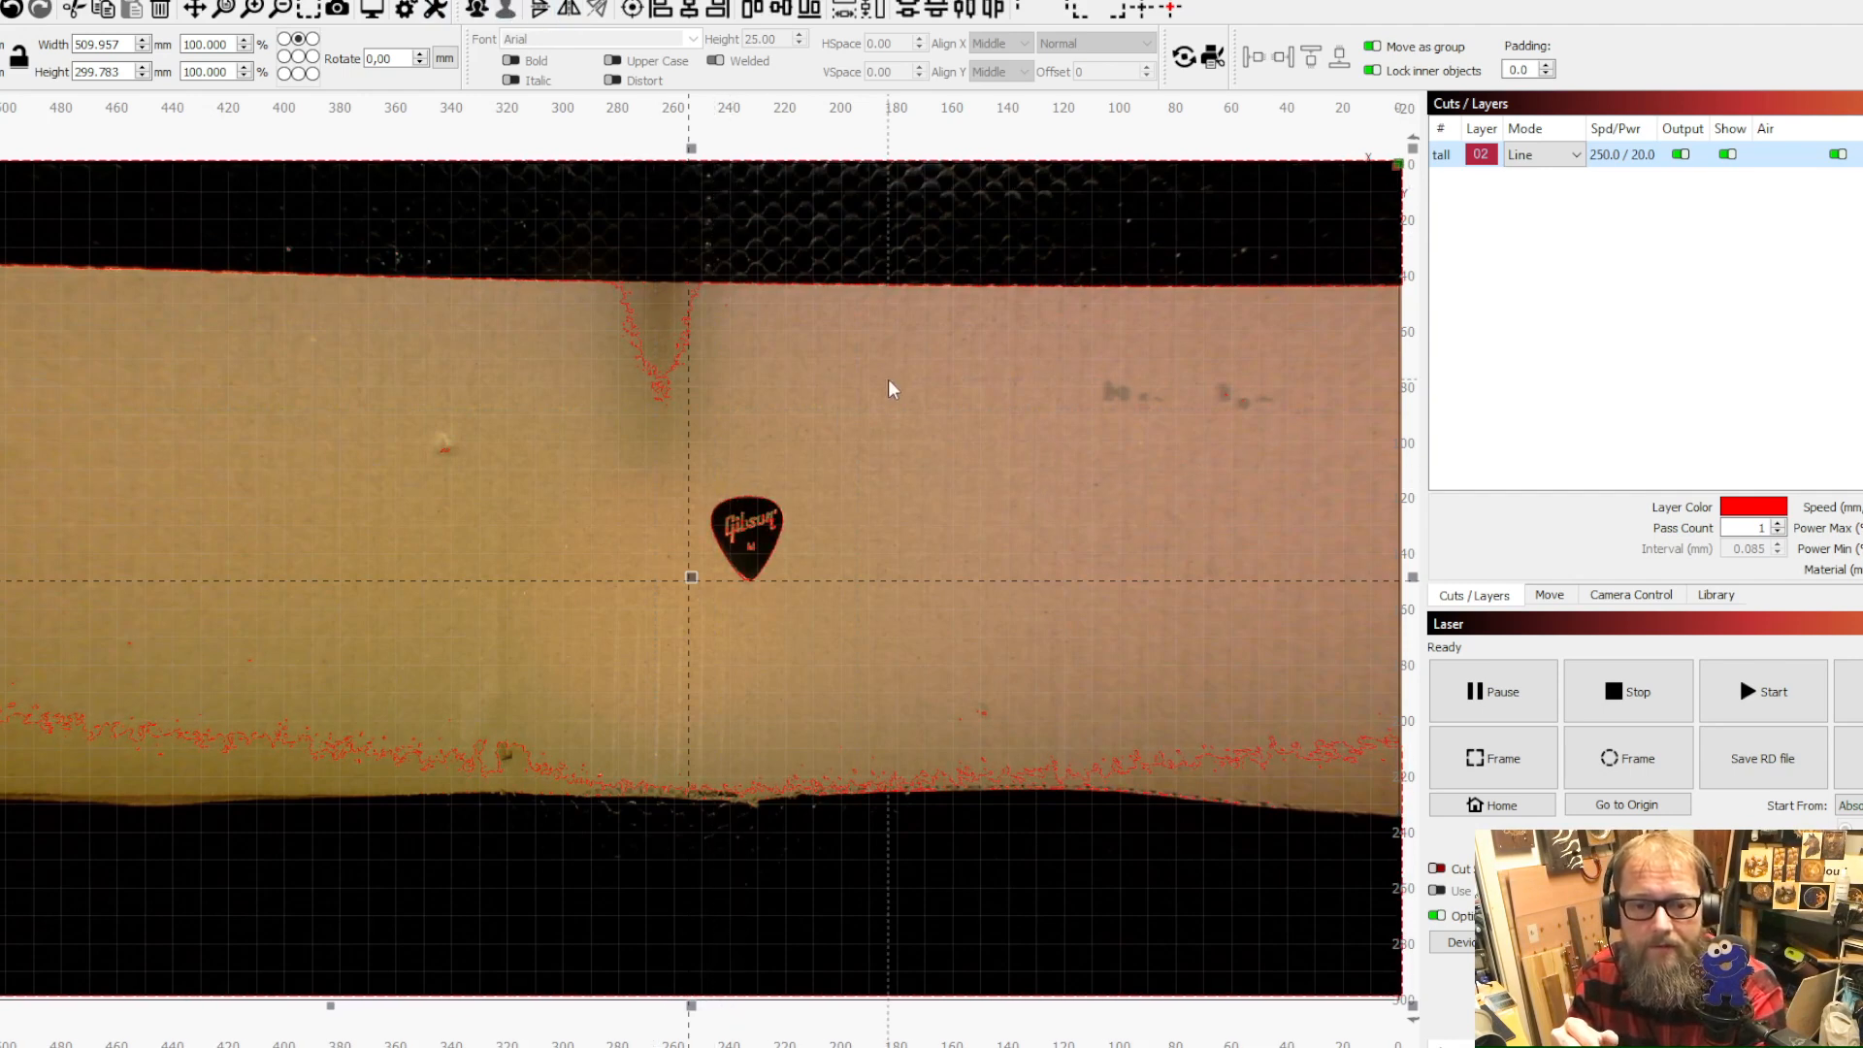
pyautogui.click(894, 202)
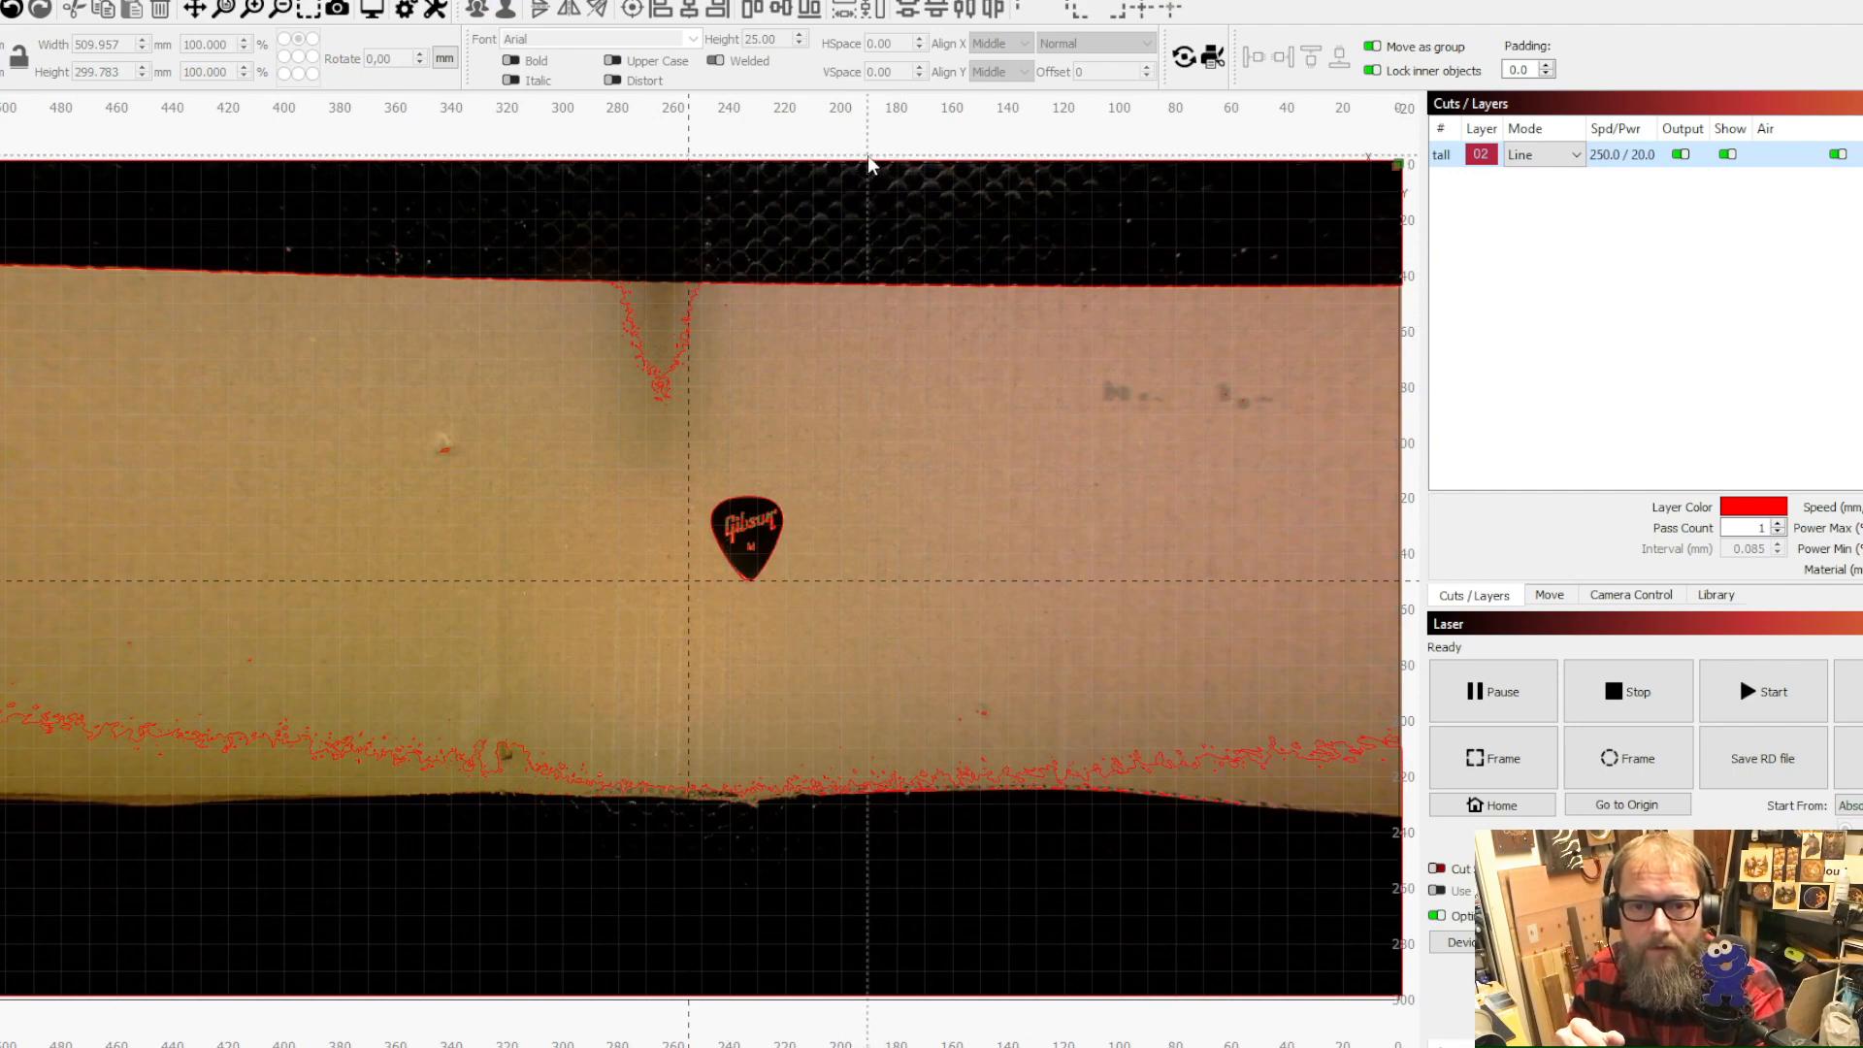
pyautogui.click(881, 227)
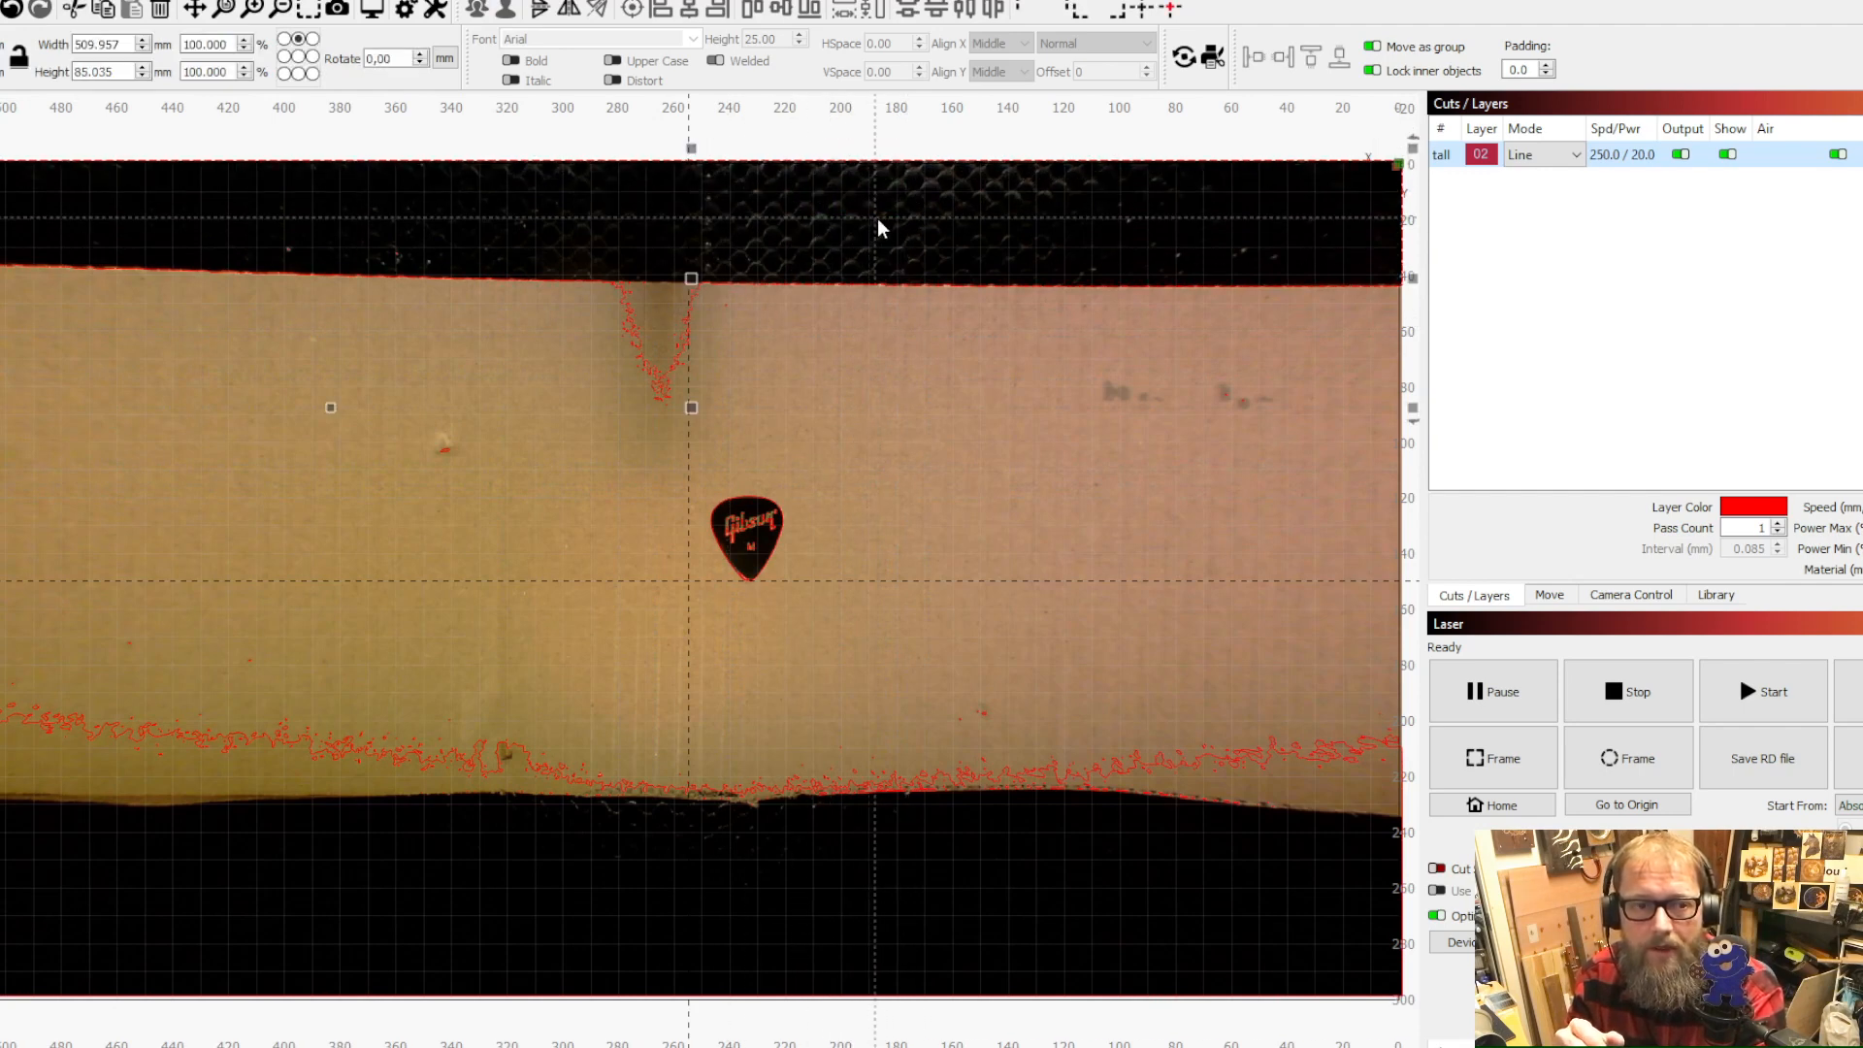
pyautogui.click(957, 237)
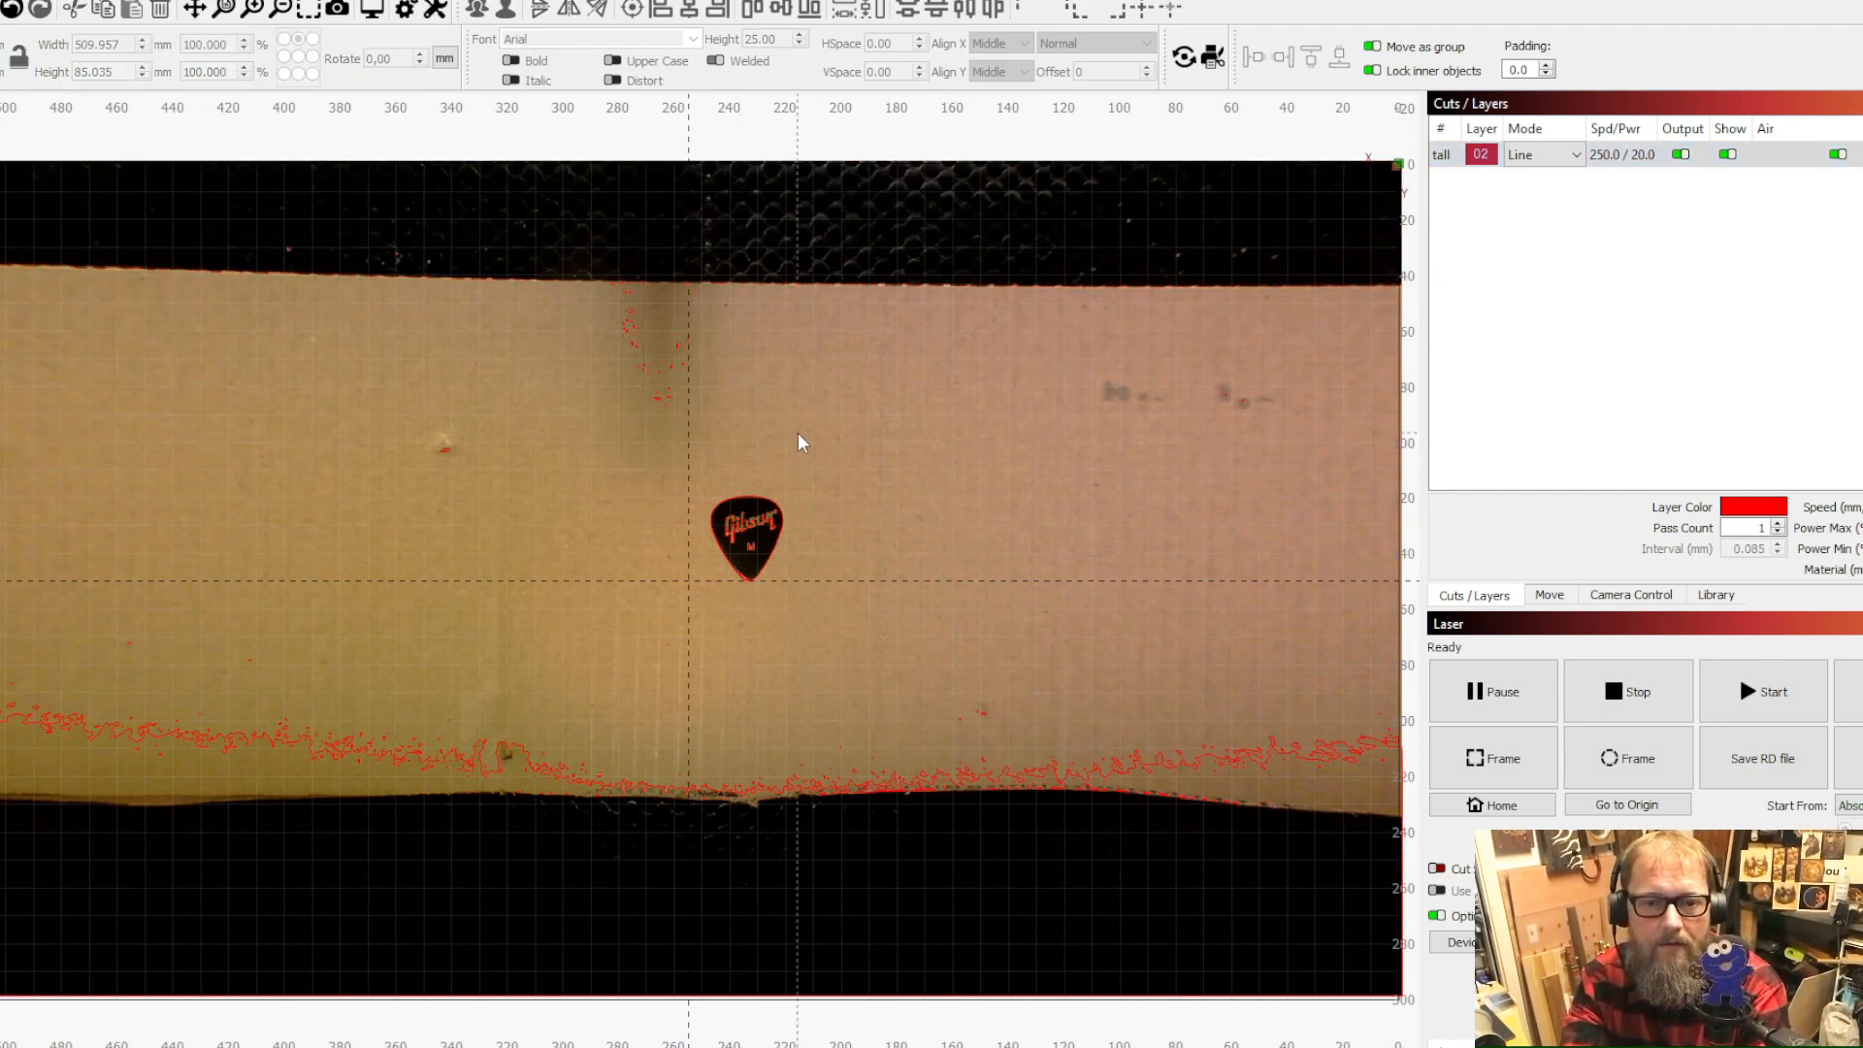
# Delete the stray traced specks around the dark stain and the small mark on the upper cardboard
pyautogui.moveTo(857, 454); pyautogui.dragTo(272, 214)
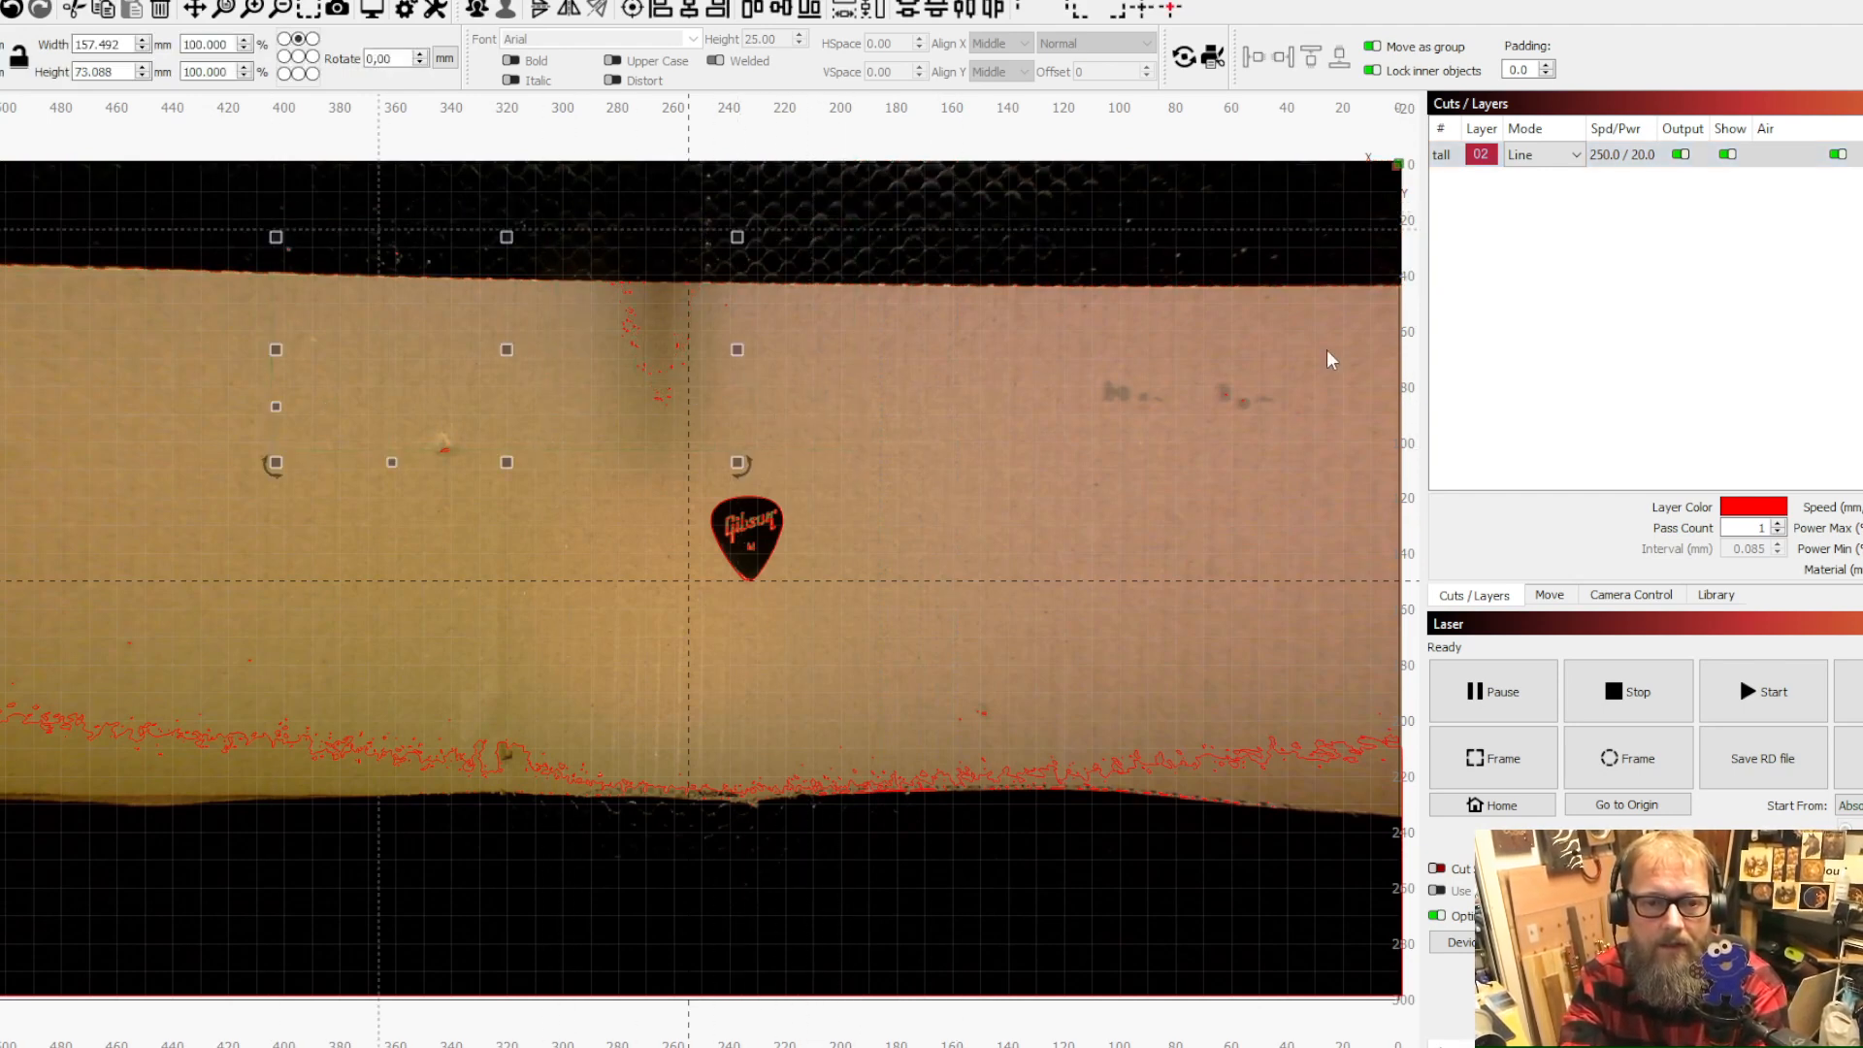
pyautogui.click(966, 295)
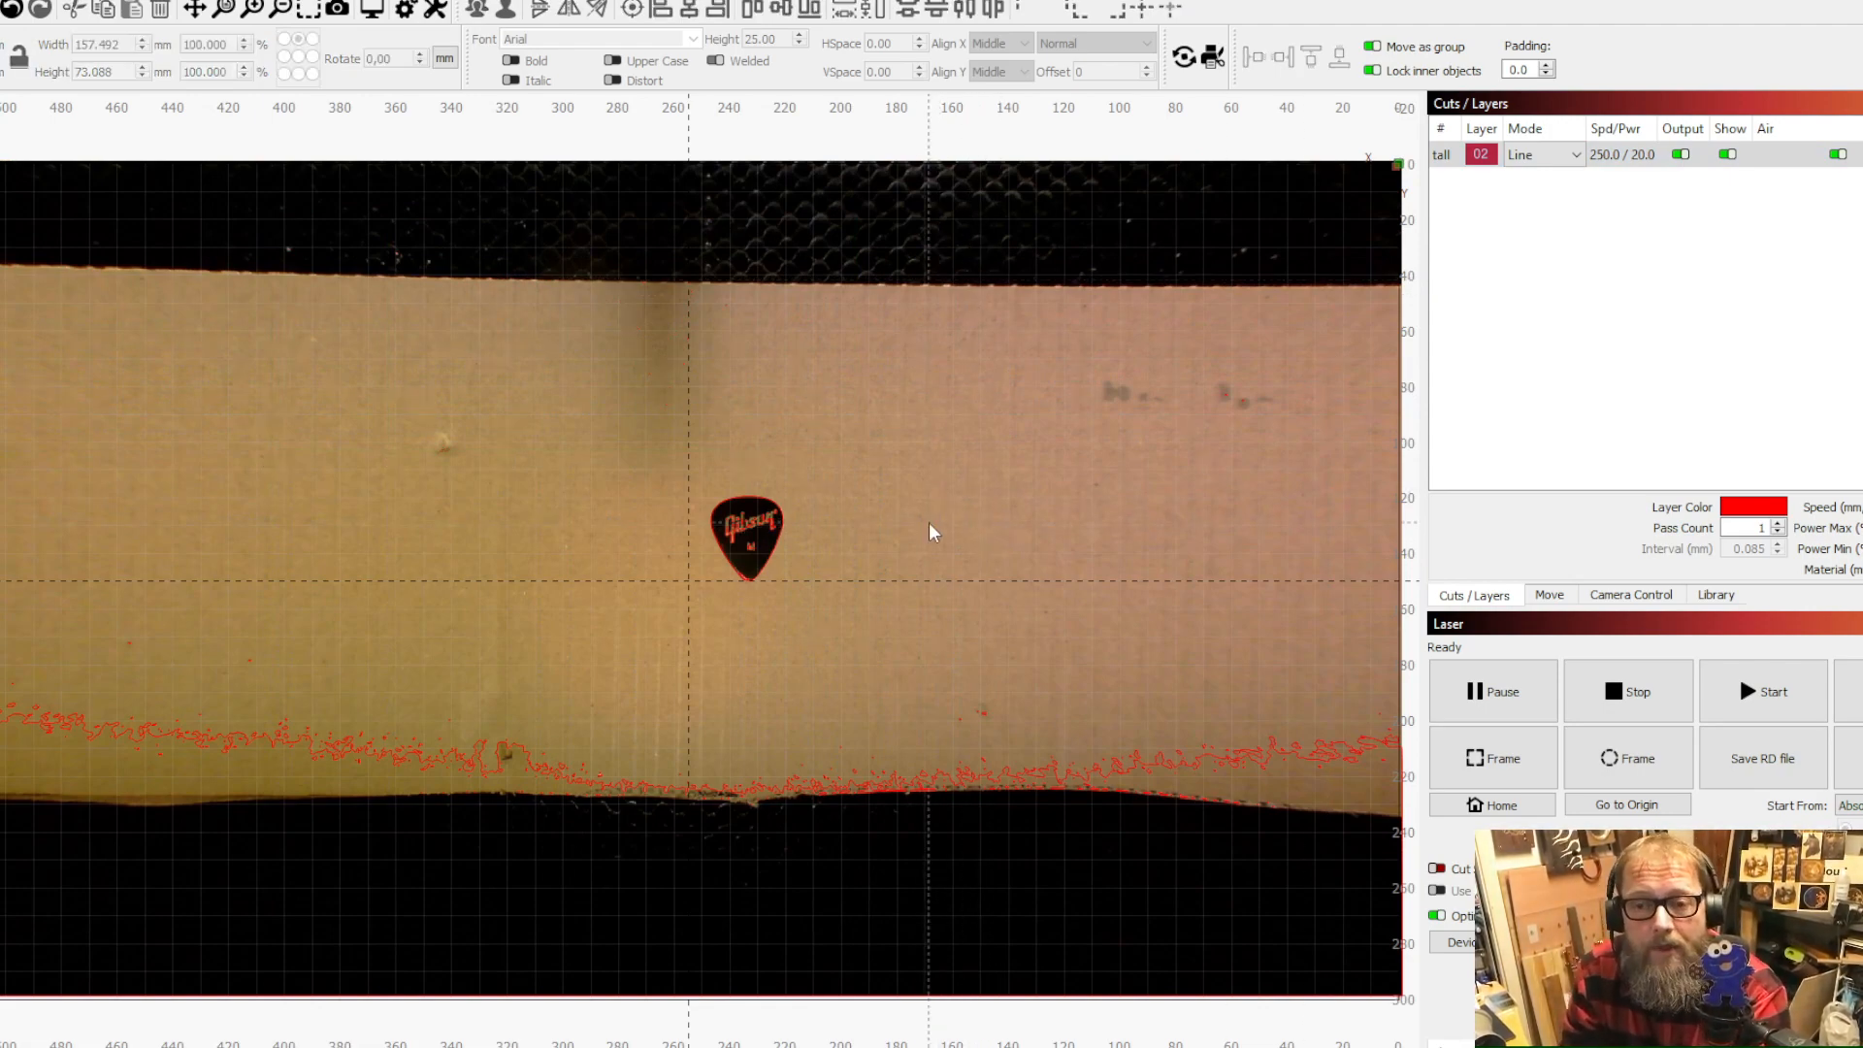
# Duplicate the traced pick outline onto blue layer 01 and place the copy beside the pick, clear of the original
pyautogui.scroll(4, 929, 532)
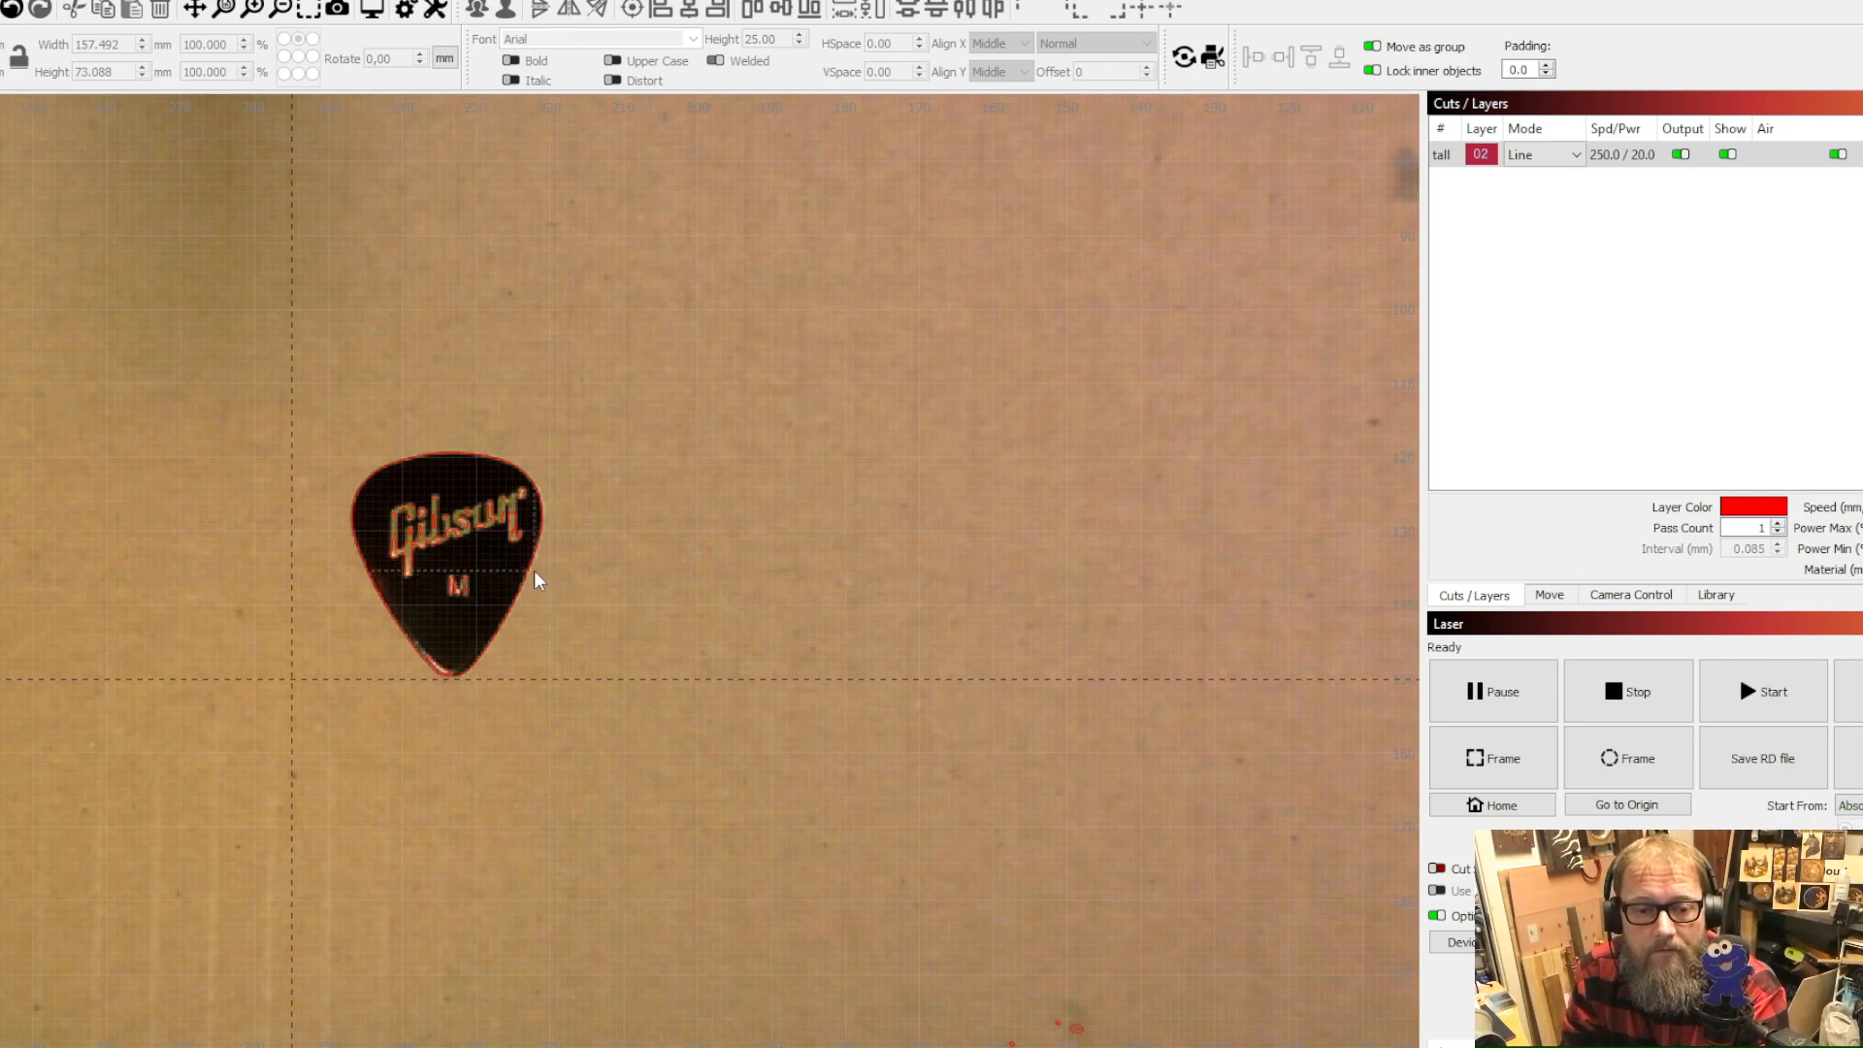
pyautogui.click(531, 566)
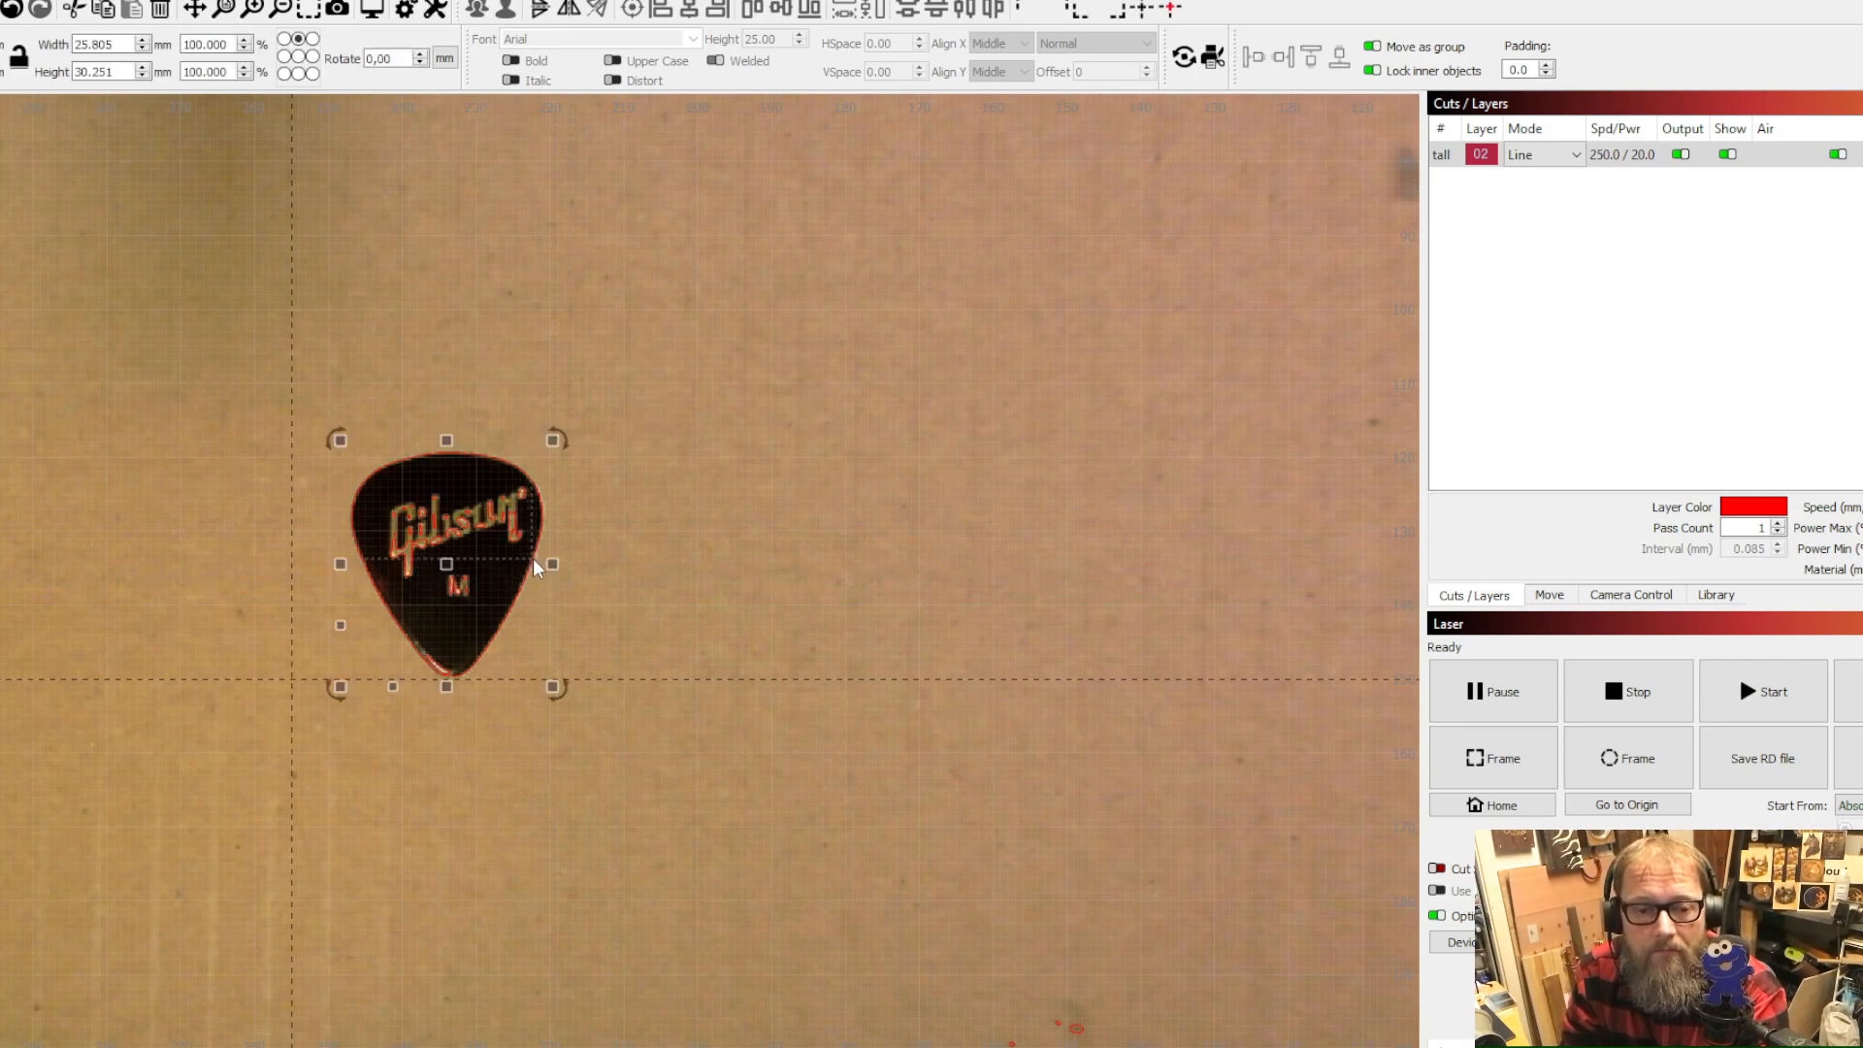
pyautogui.scroll(3, 532, 570)
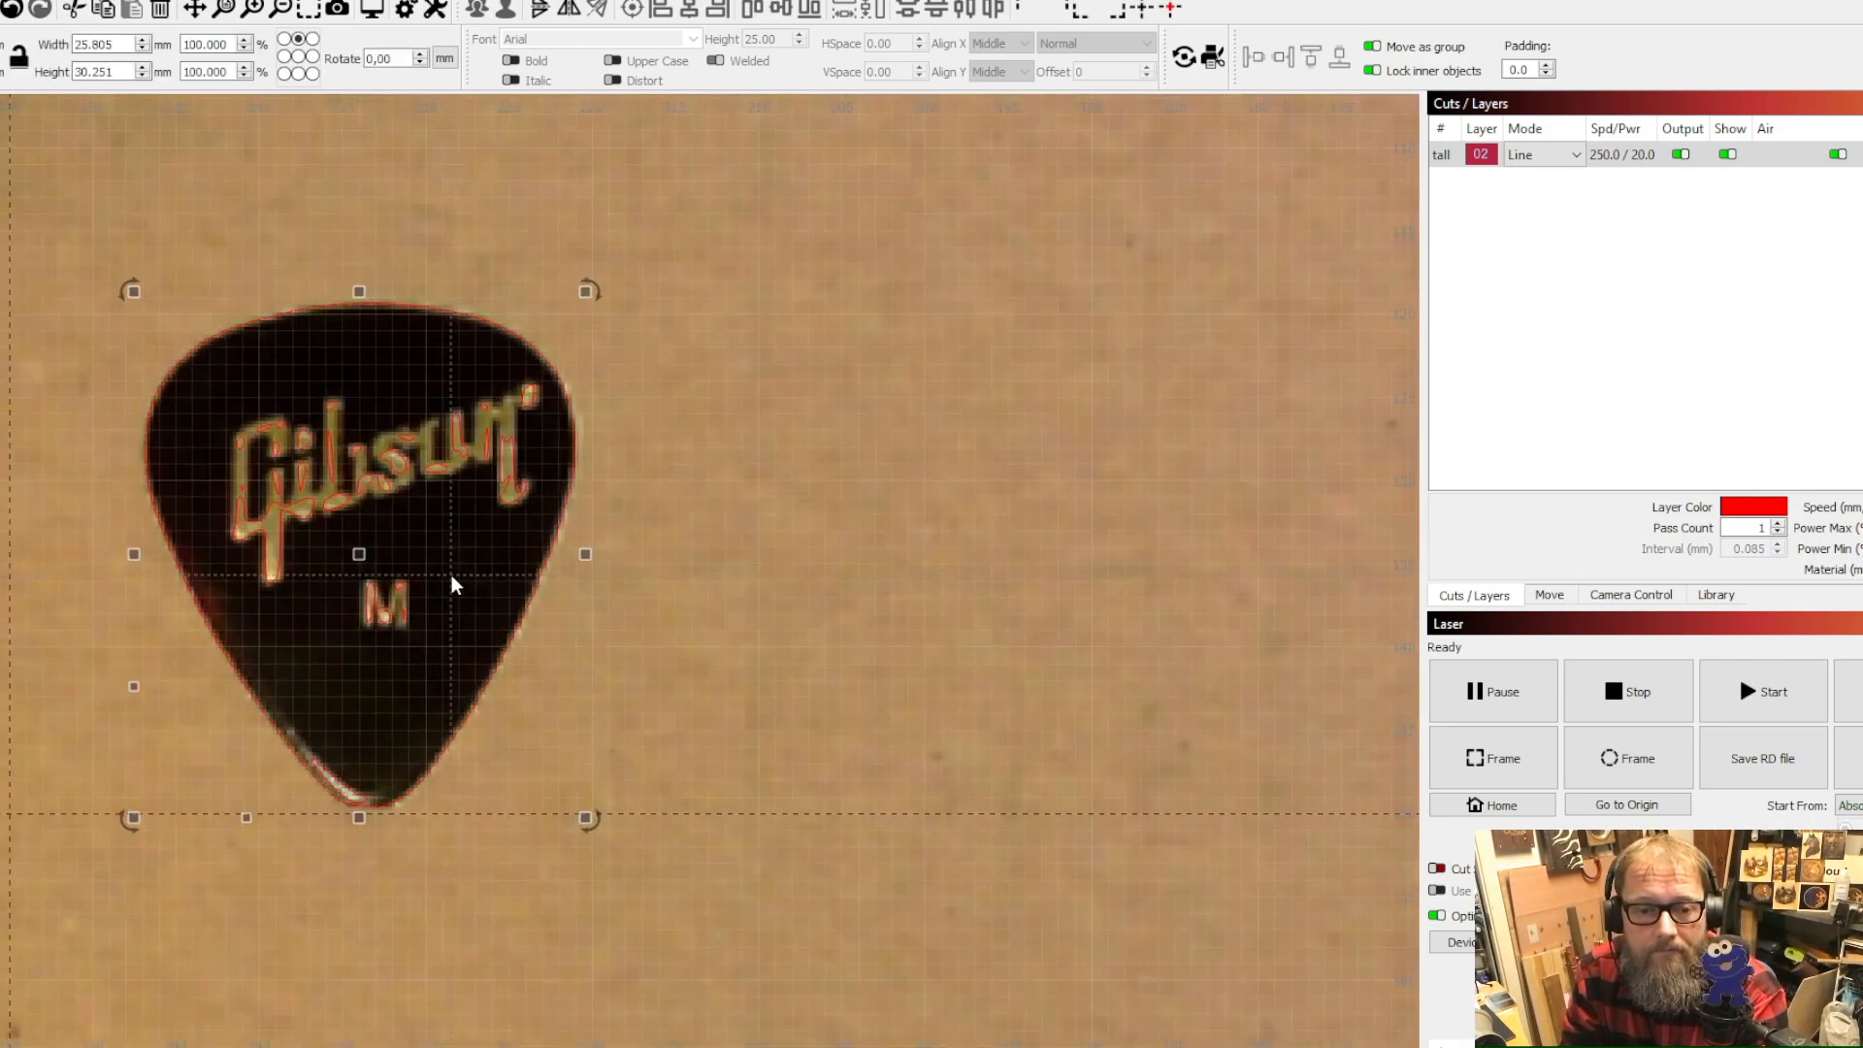
pyautogui.click(632, 493)
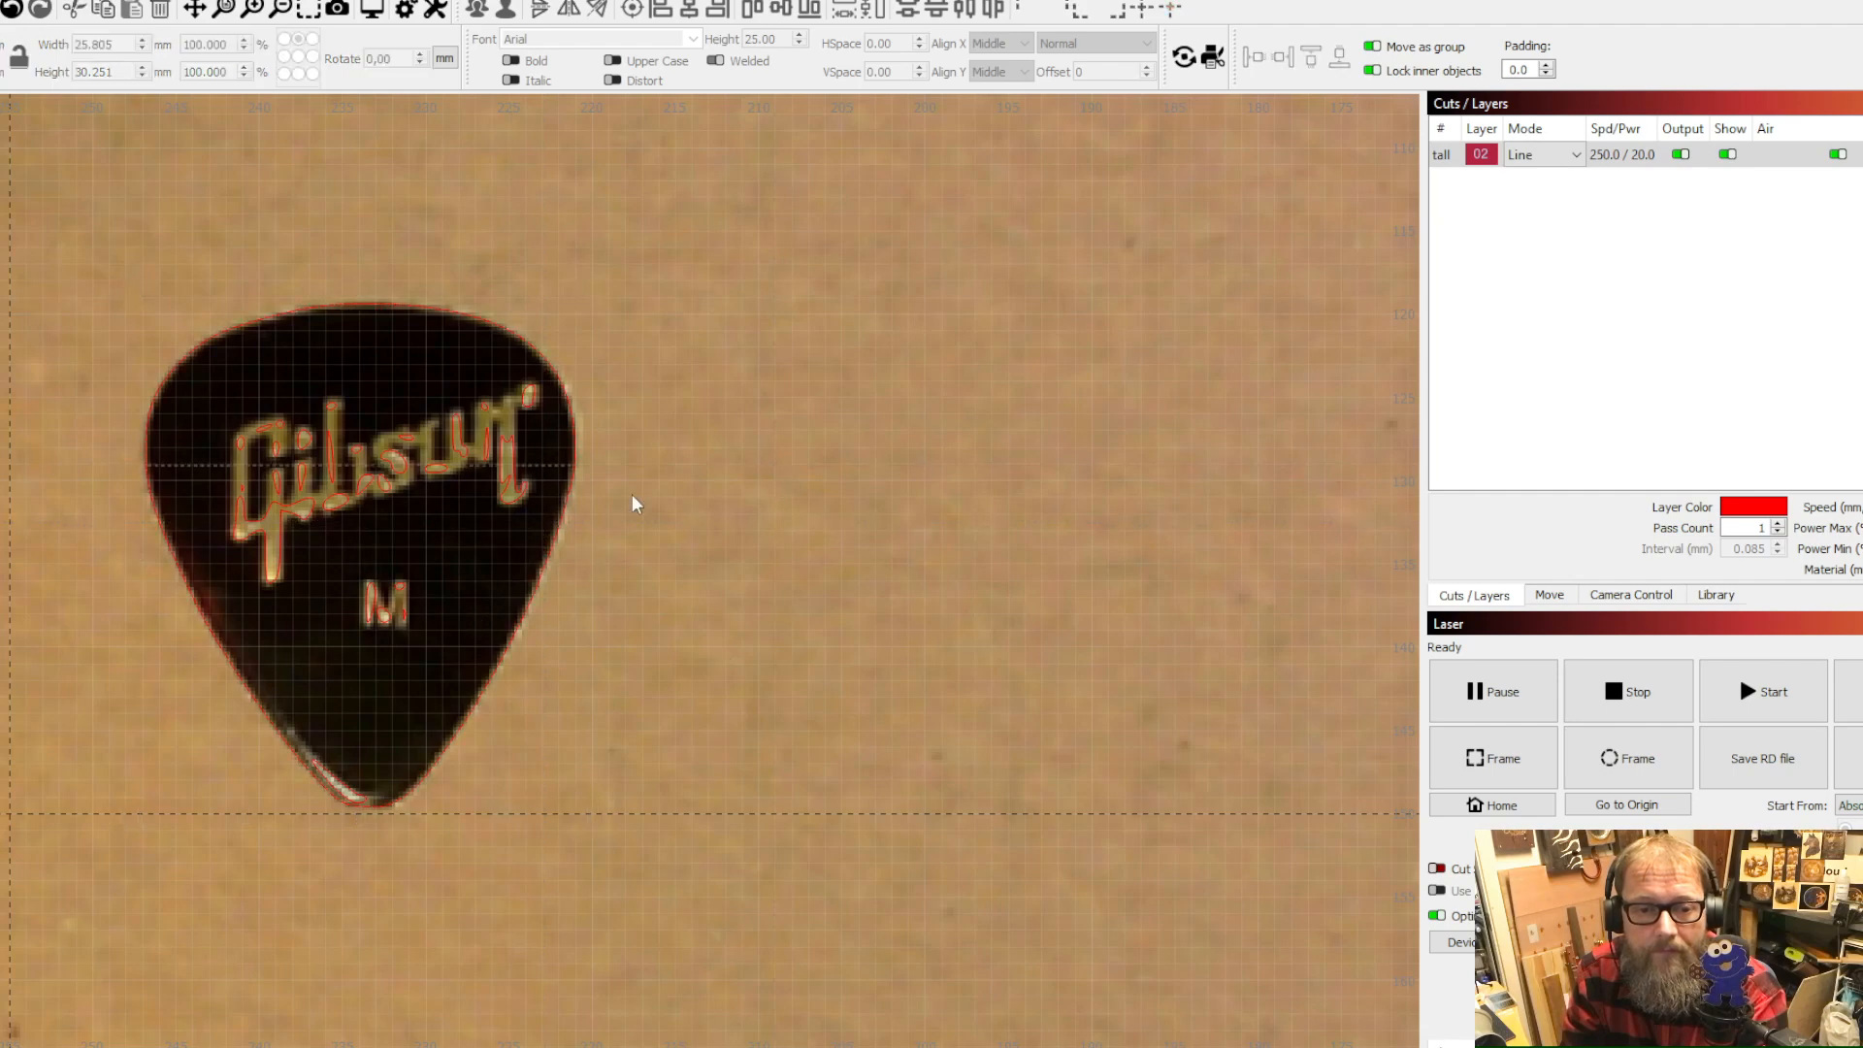
pyautogui.click(574, 450)
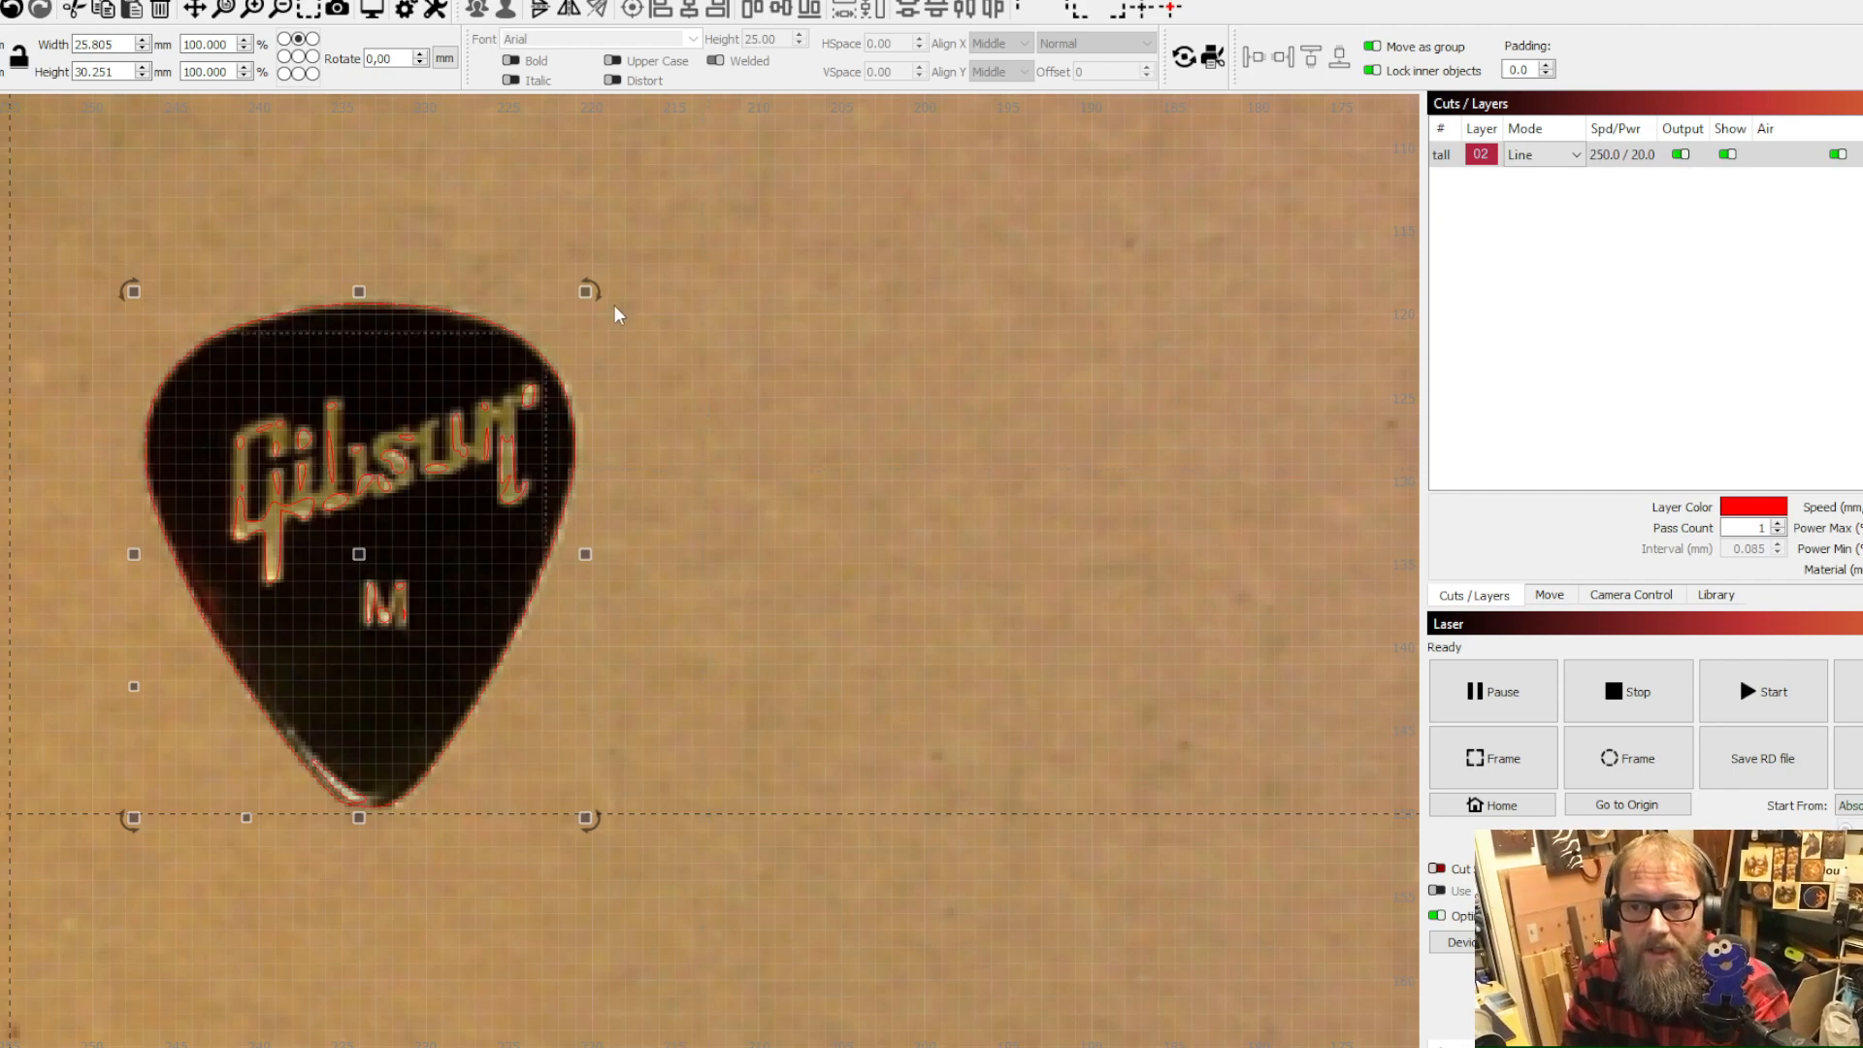
pyautogui.click(777, 656)
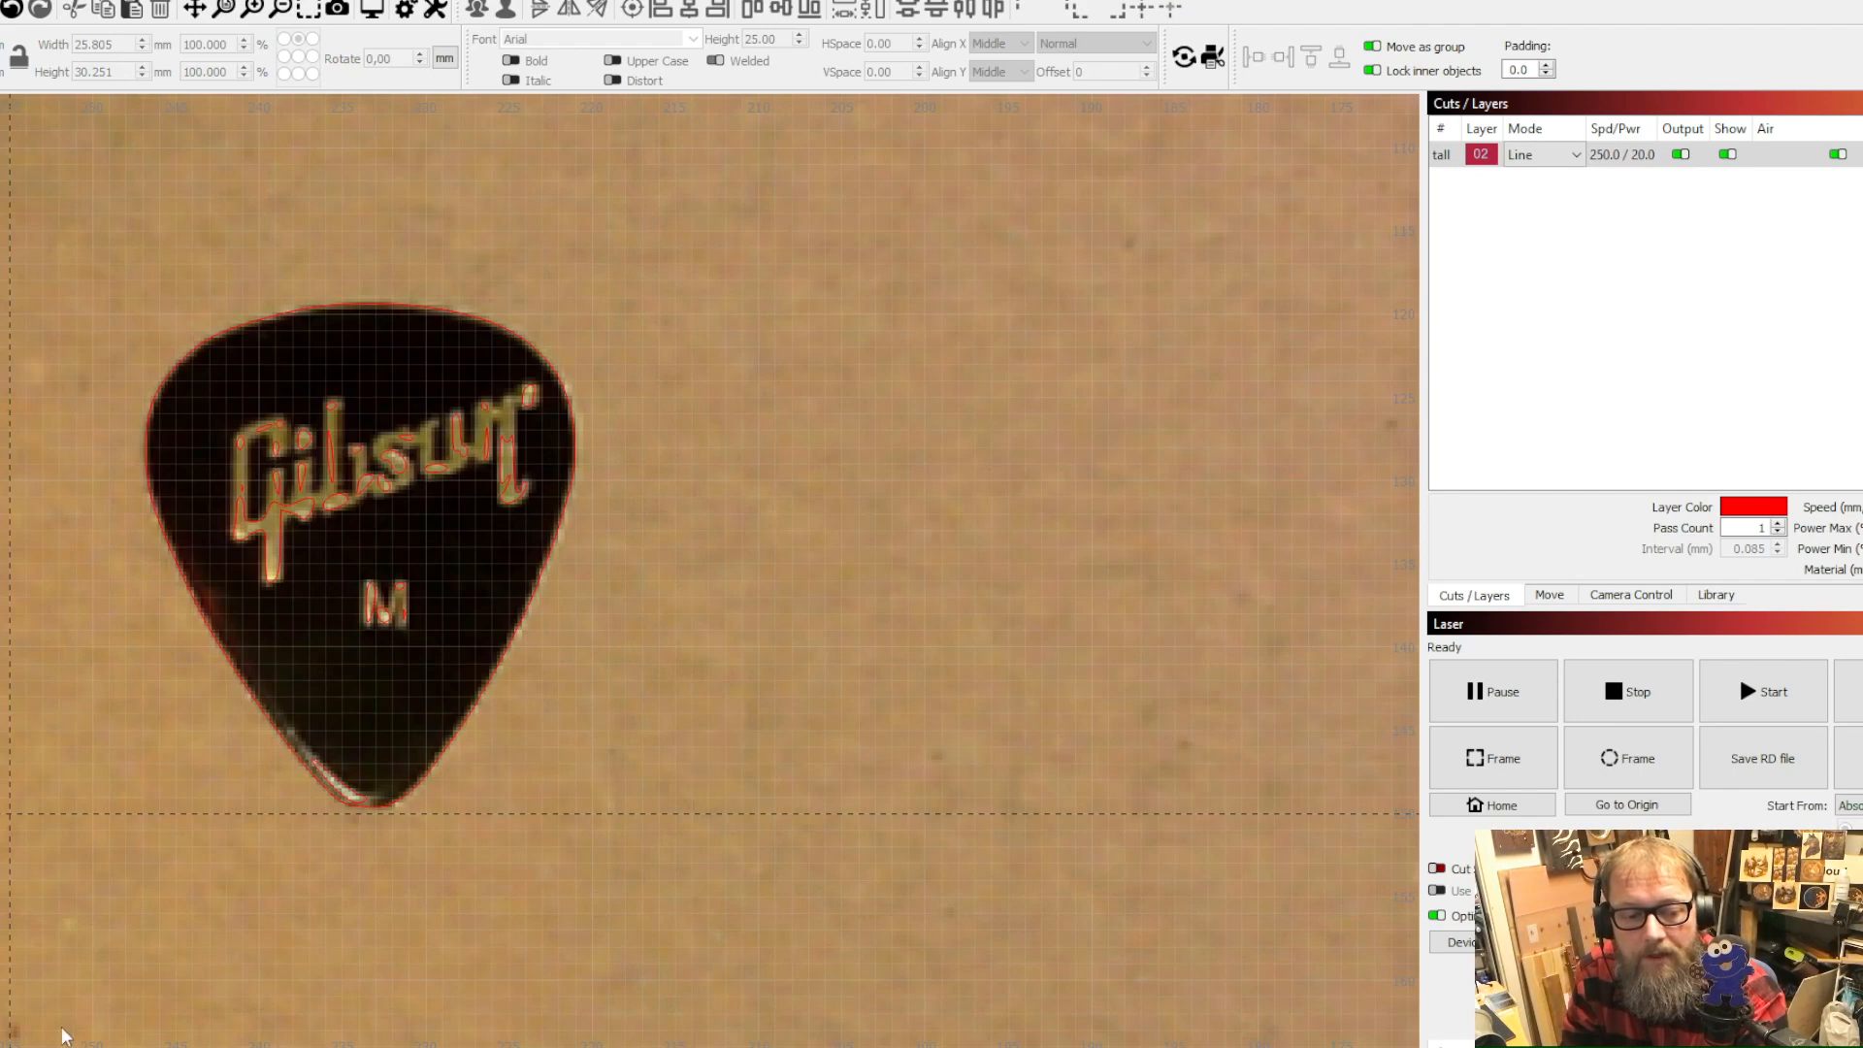
pyautogui.hotkey('ctrl', 'v')
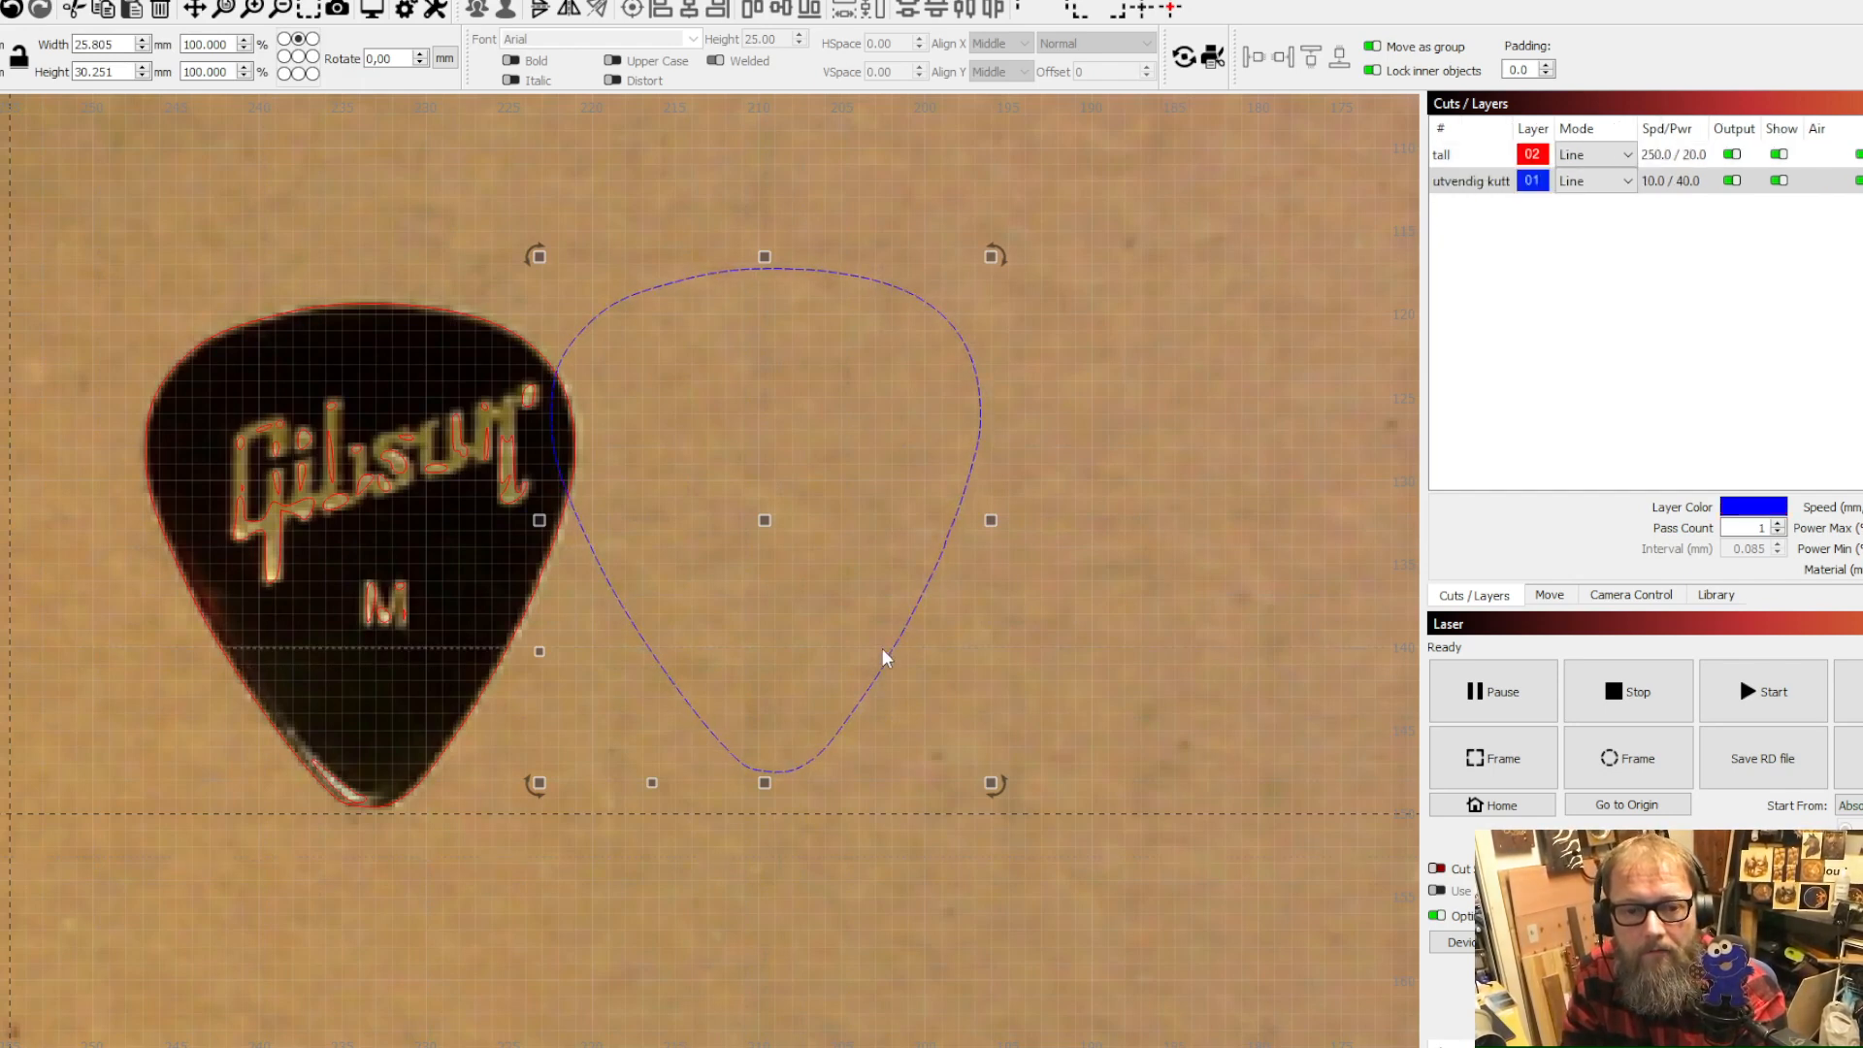
pyautogui.moveTo(761, 520); pyautogui.dragTo(1009, 562)
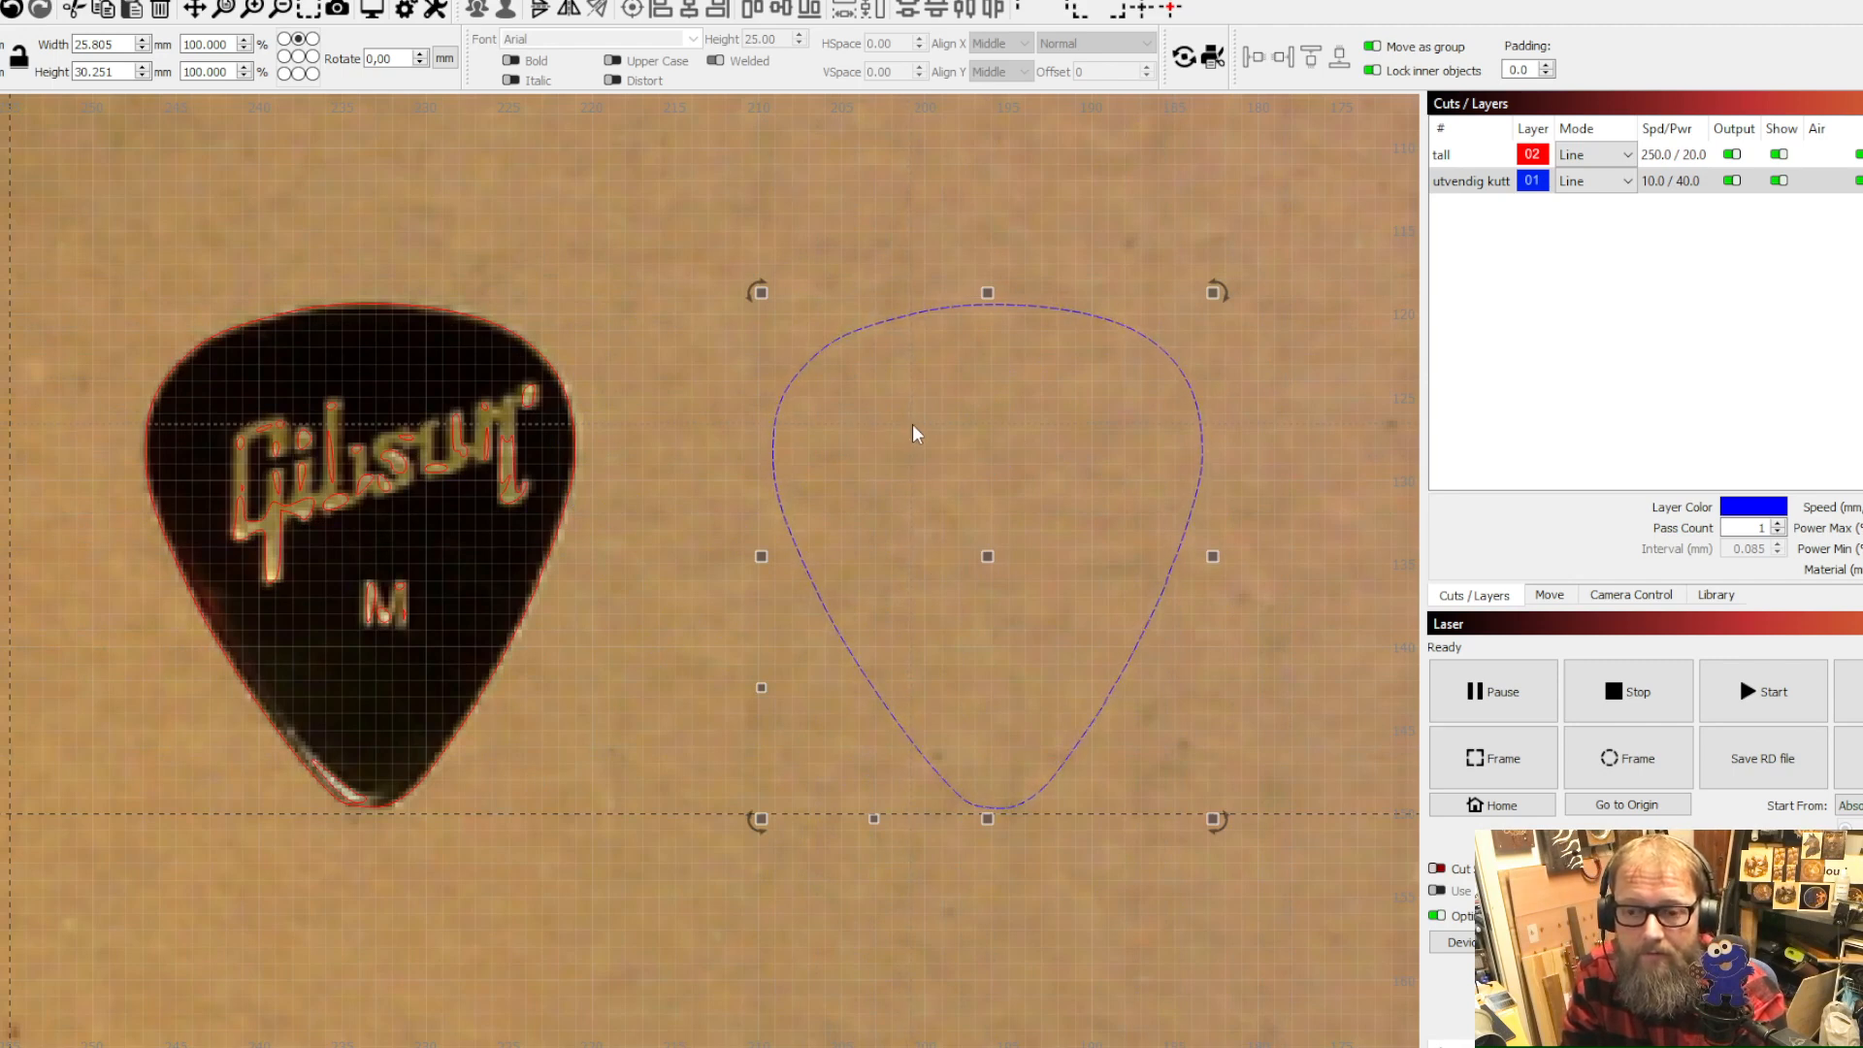
# Turn on fading for the camera overlay and return to the layer list
pyautogui.click(1597, 596)
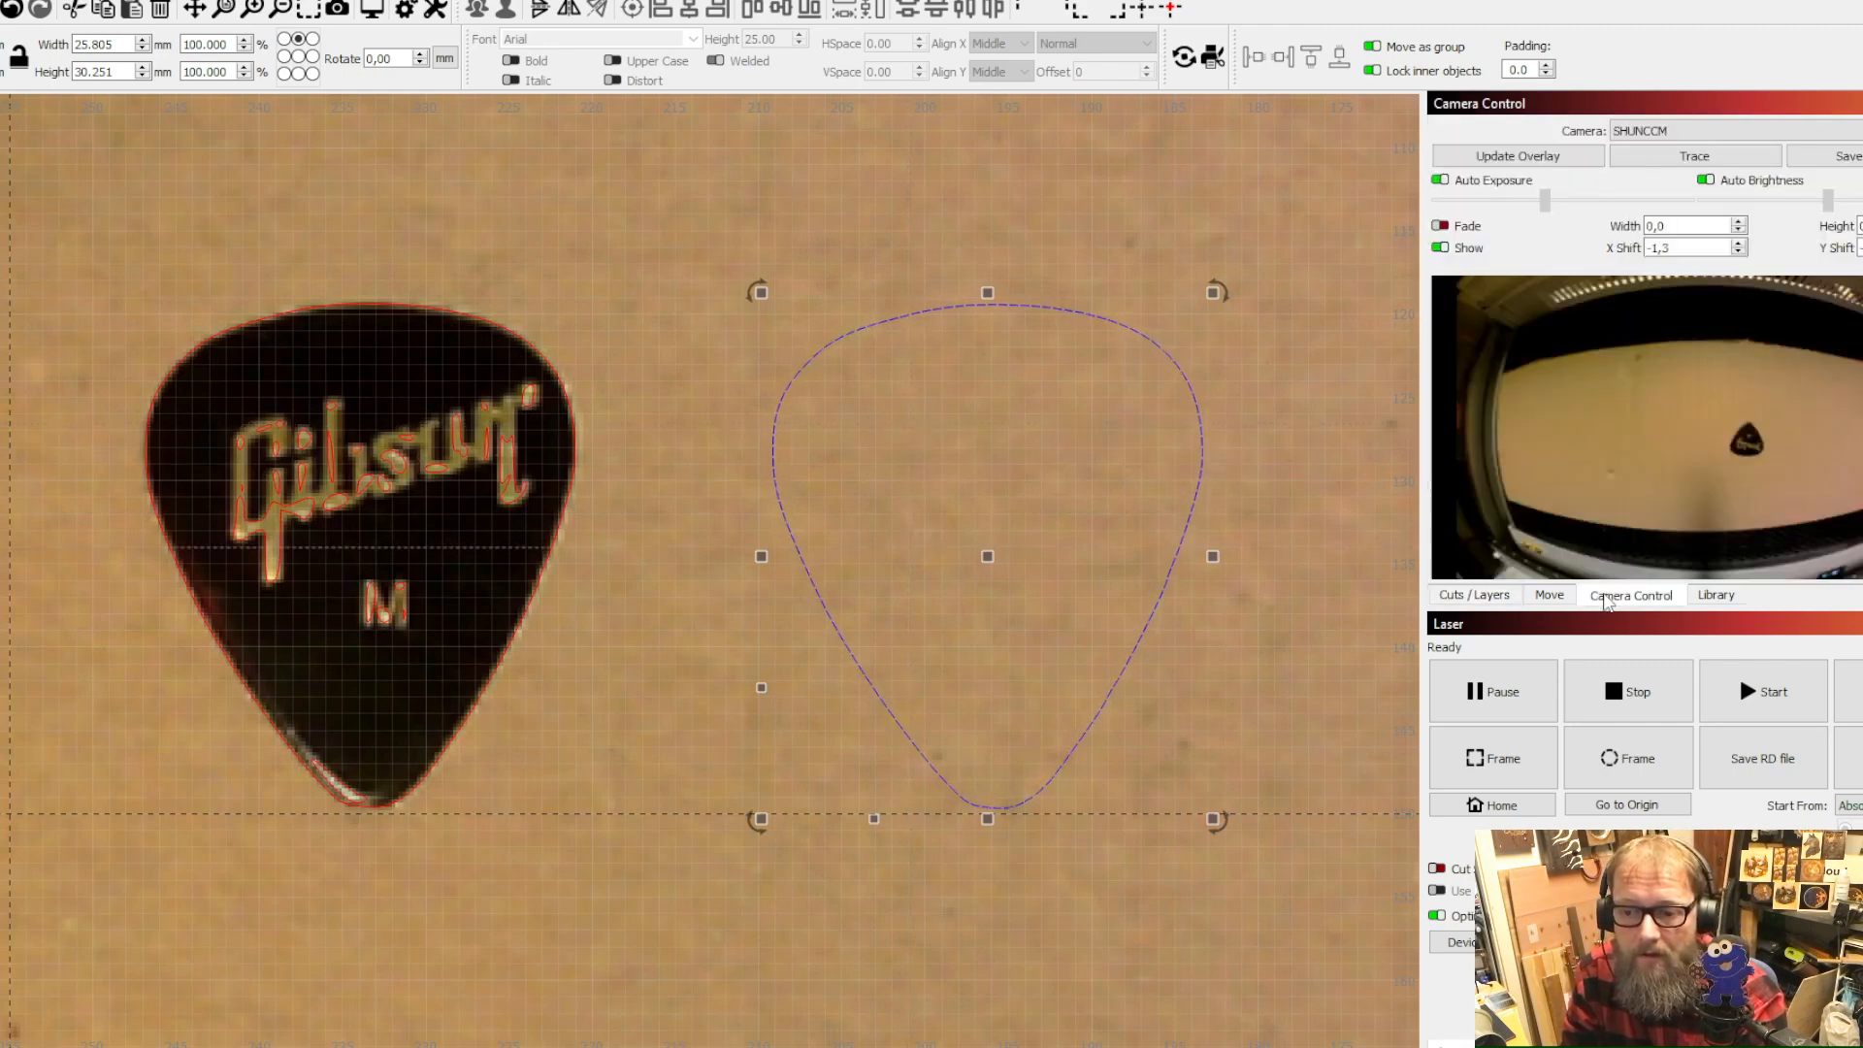
pyautogui.click(1446, 226)
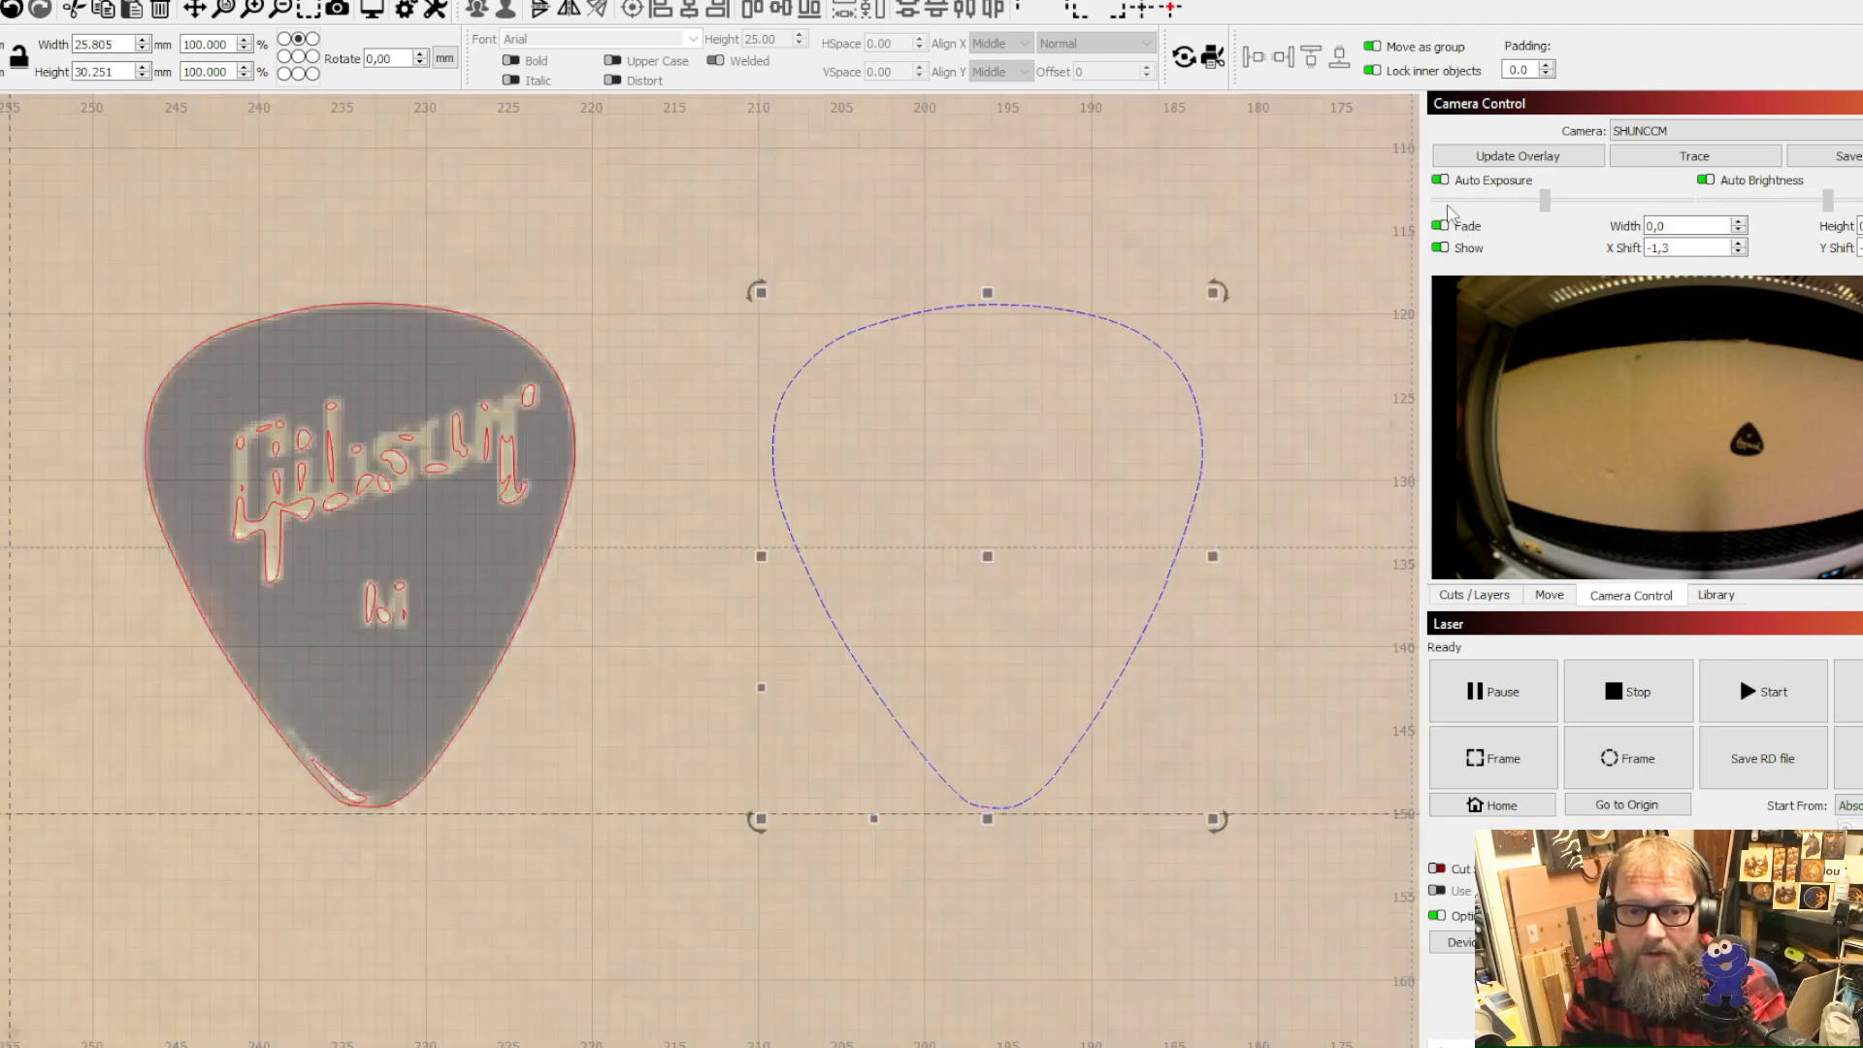
pyautogui.click(1467, 595)
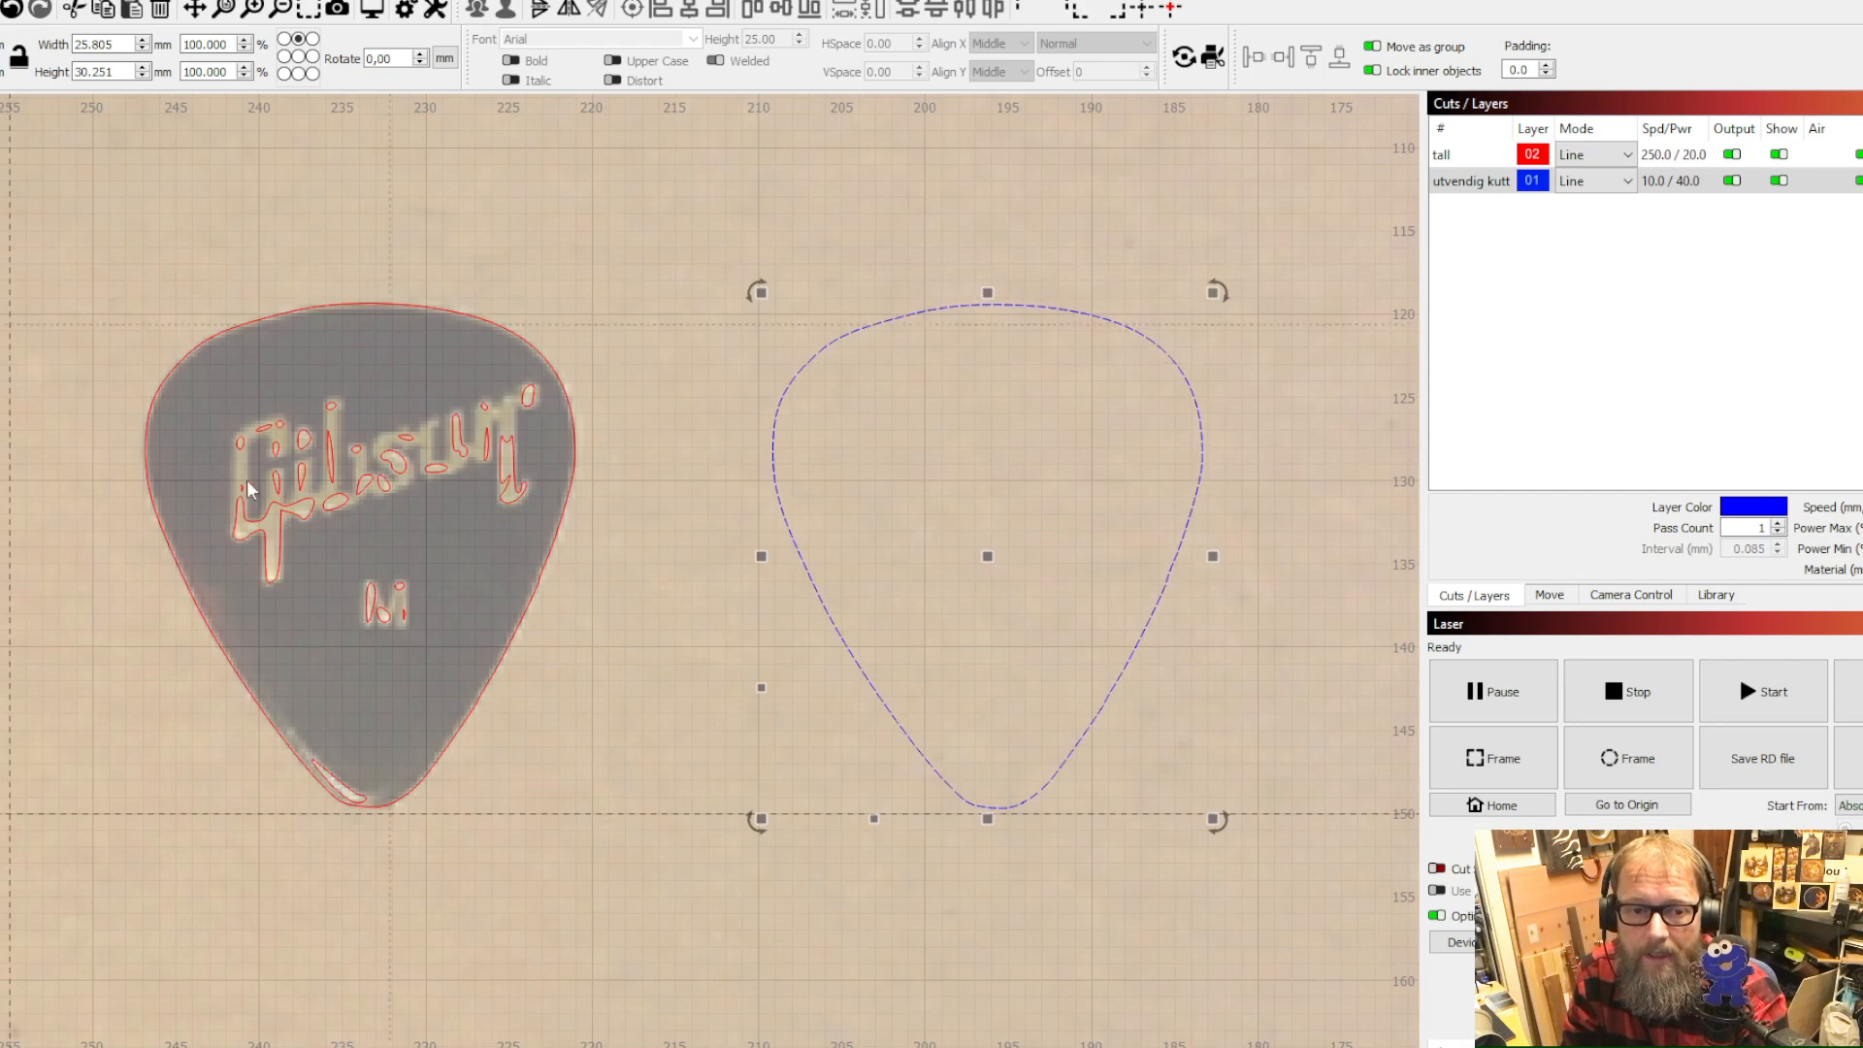
# Delete red layer 02 with all its remaining traced objects, keeping the blue pick outline
pyautogui.scroll(-6, 715, 395)
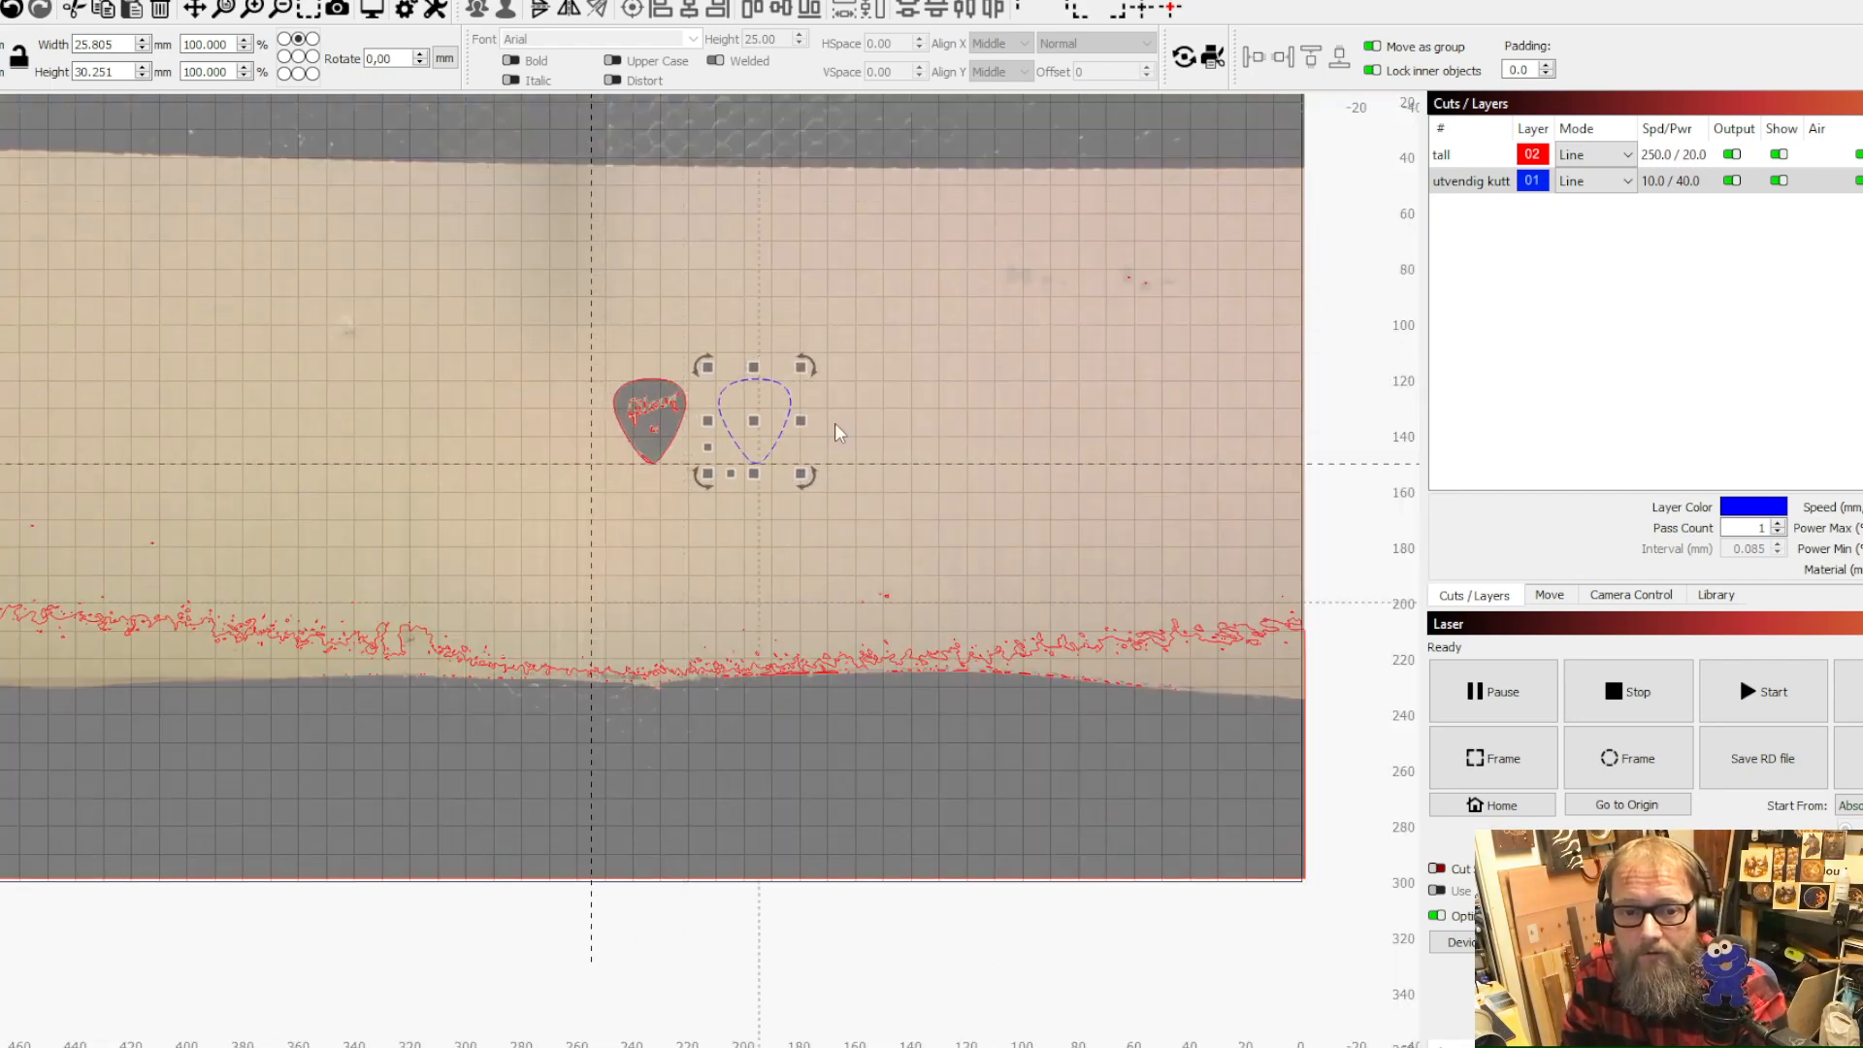
pyautogui.click(923, 359)
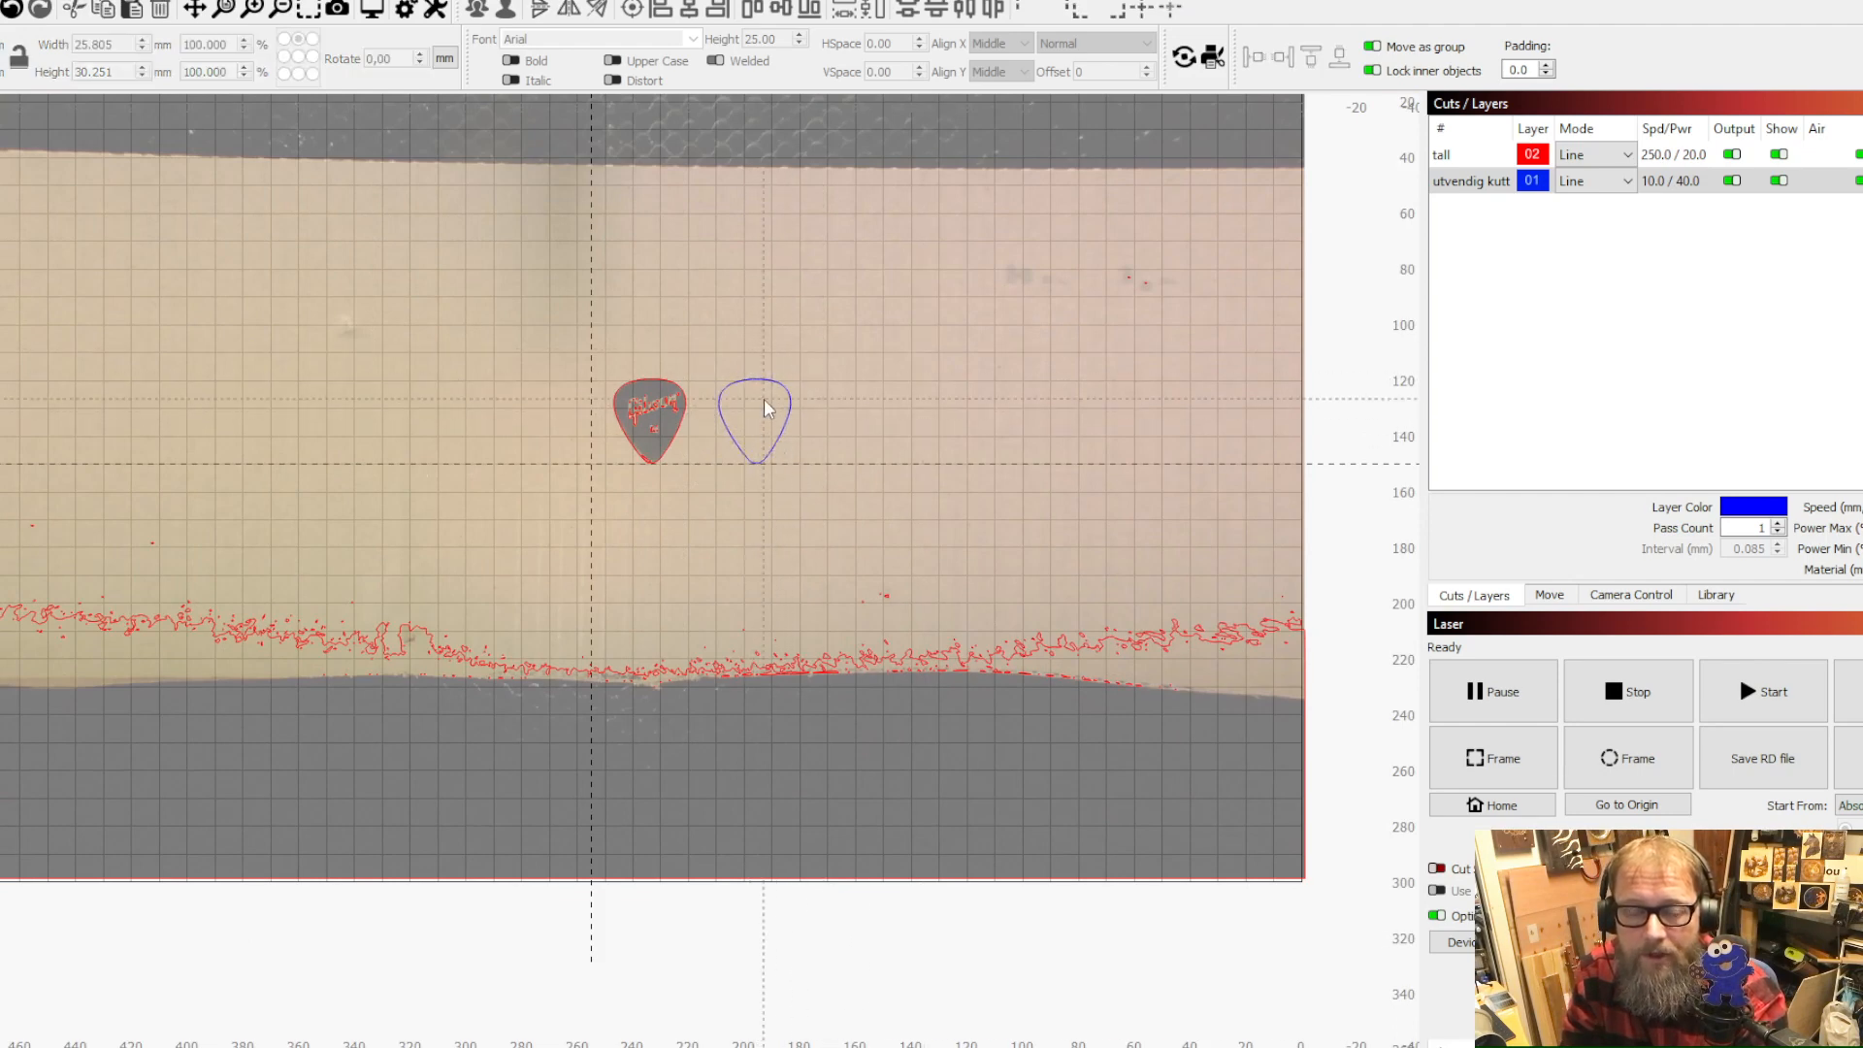
pyautogui.click(1671, 155)
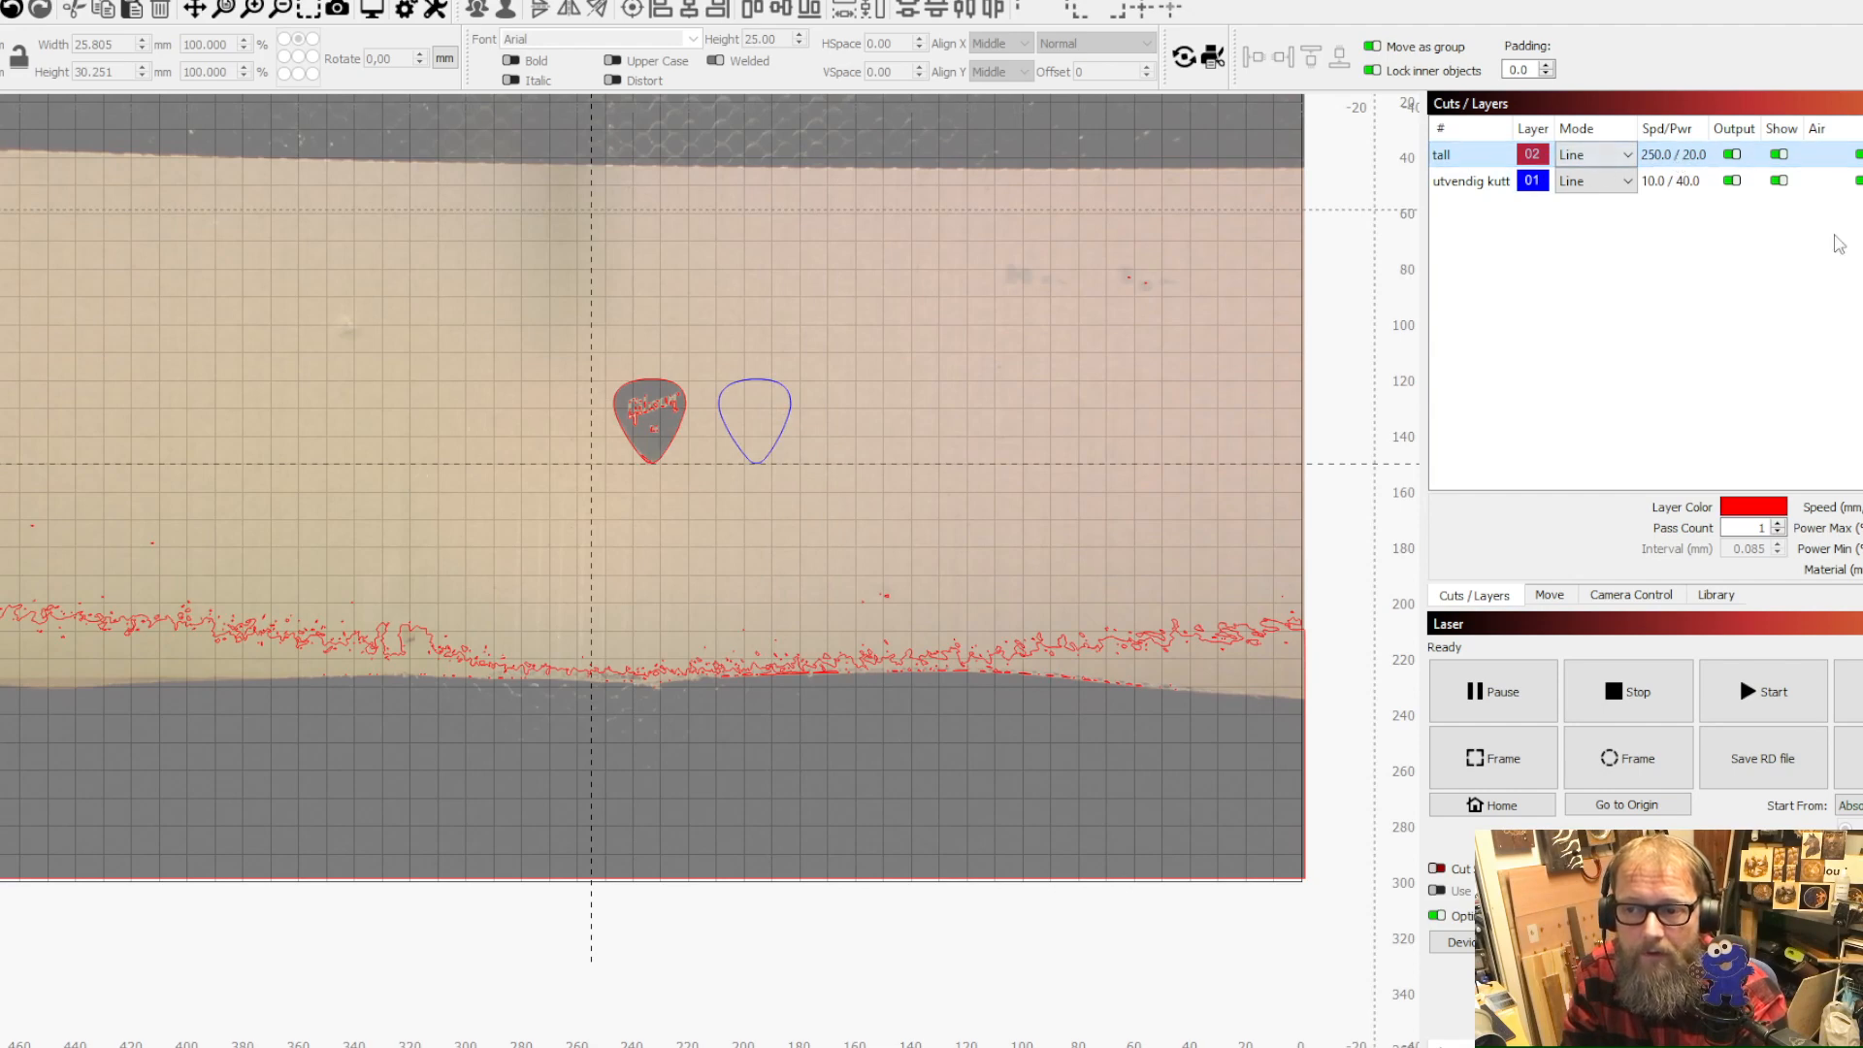
pyautogui.press('Delete')
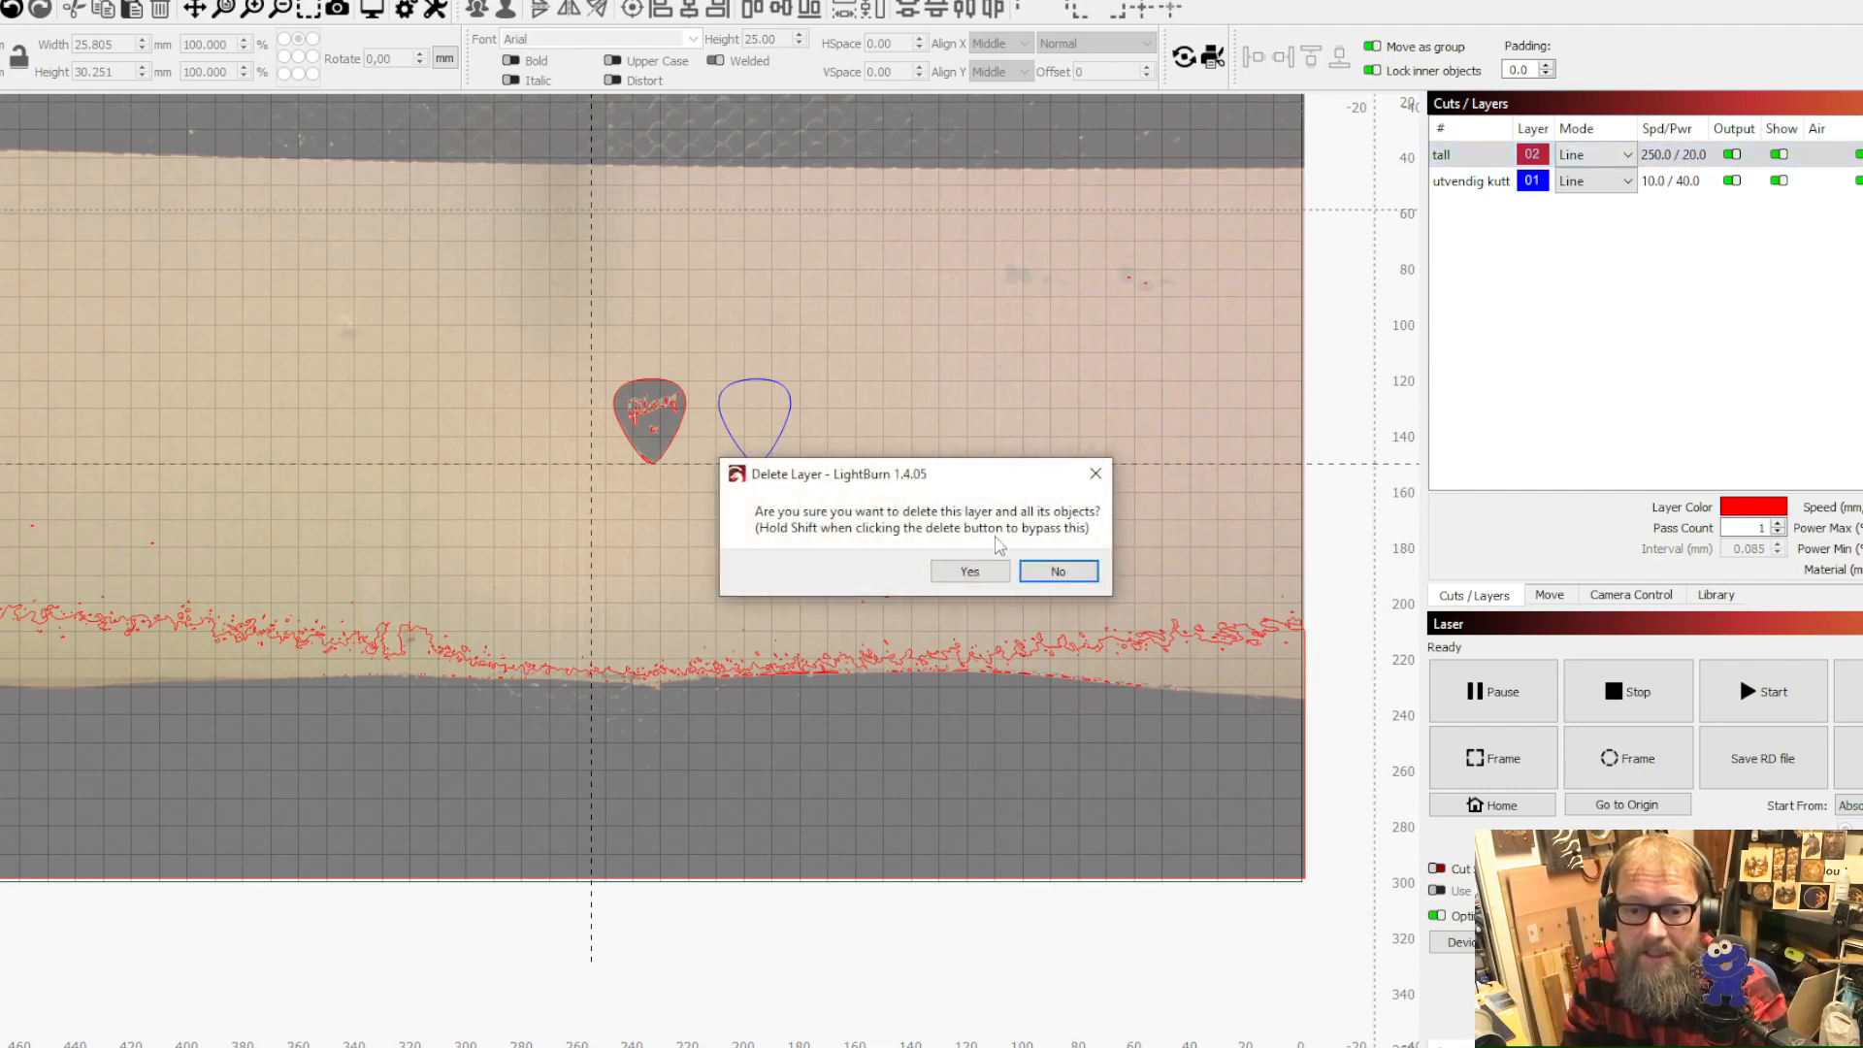
pyautogui.click(963, 570)
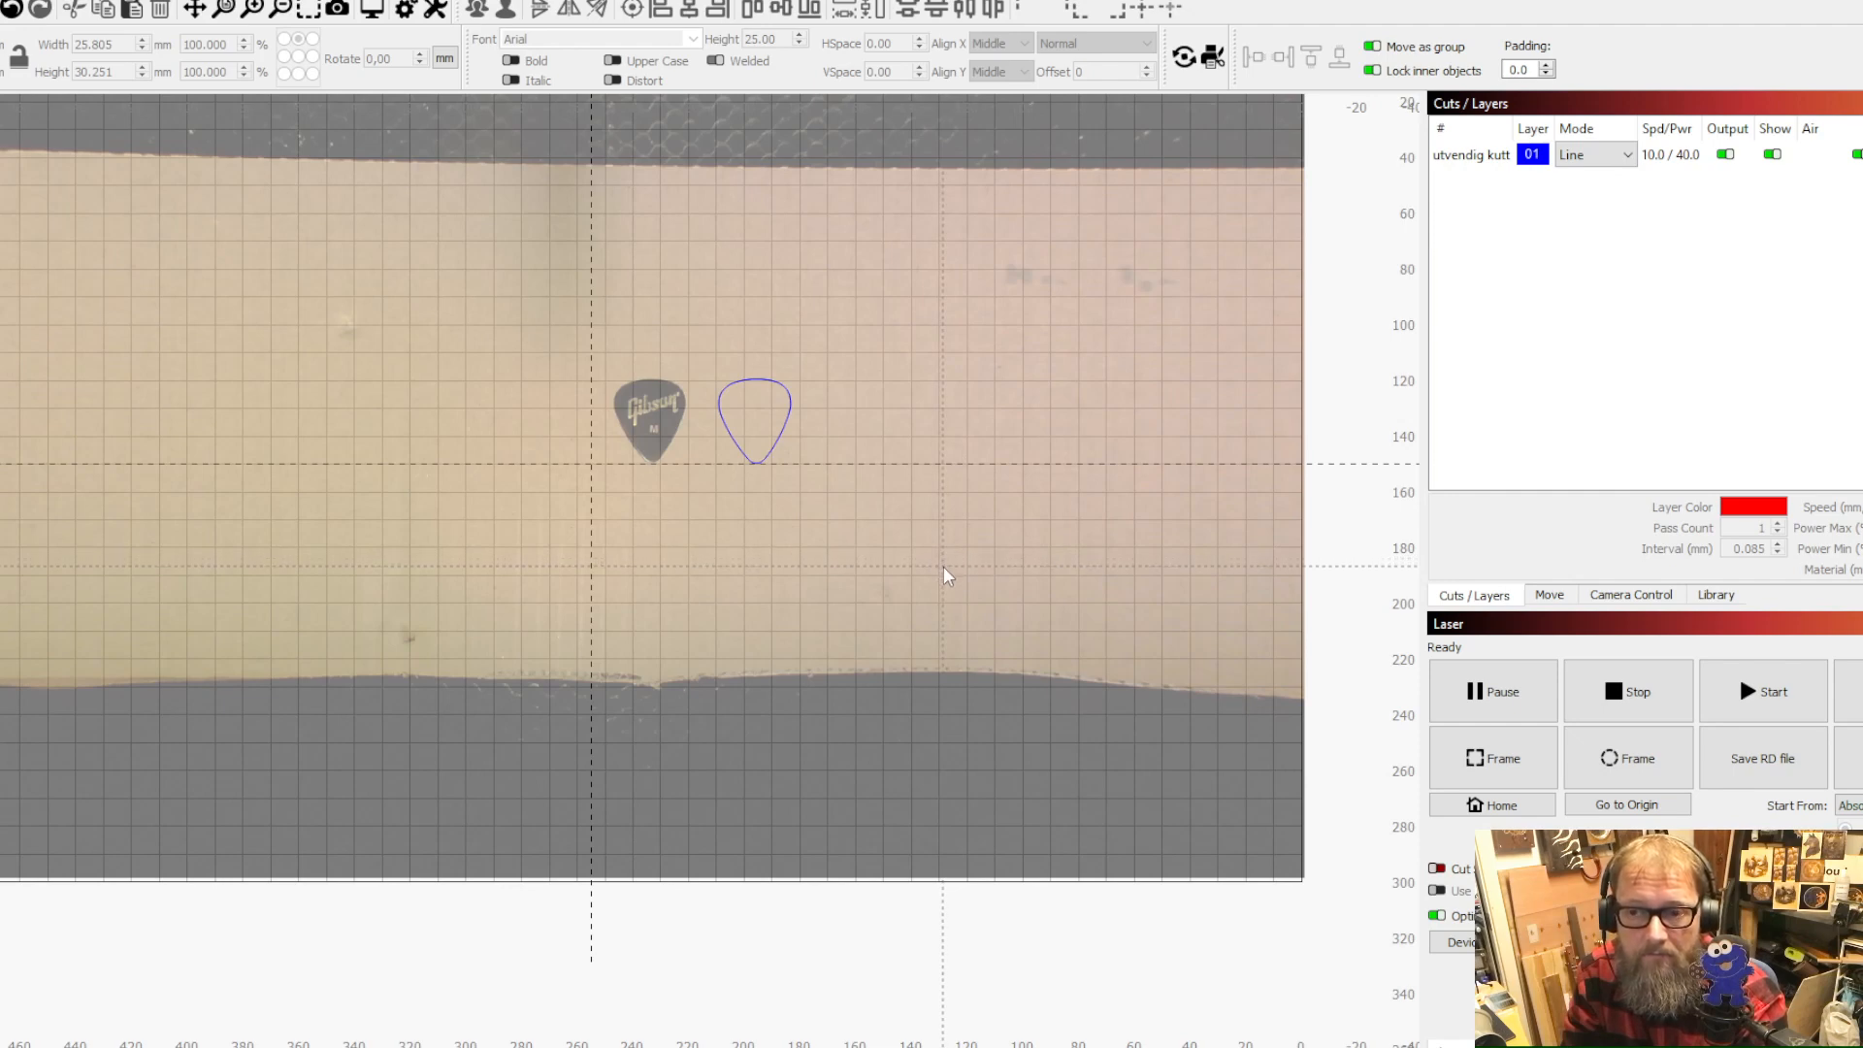
# Enlarge the blue pick outline to about 81 × 95 mm and move it higher on the cardboard, beside the real pick
pyautogui.click(780, 437)
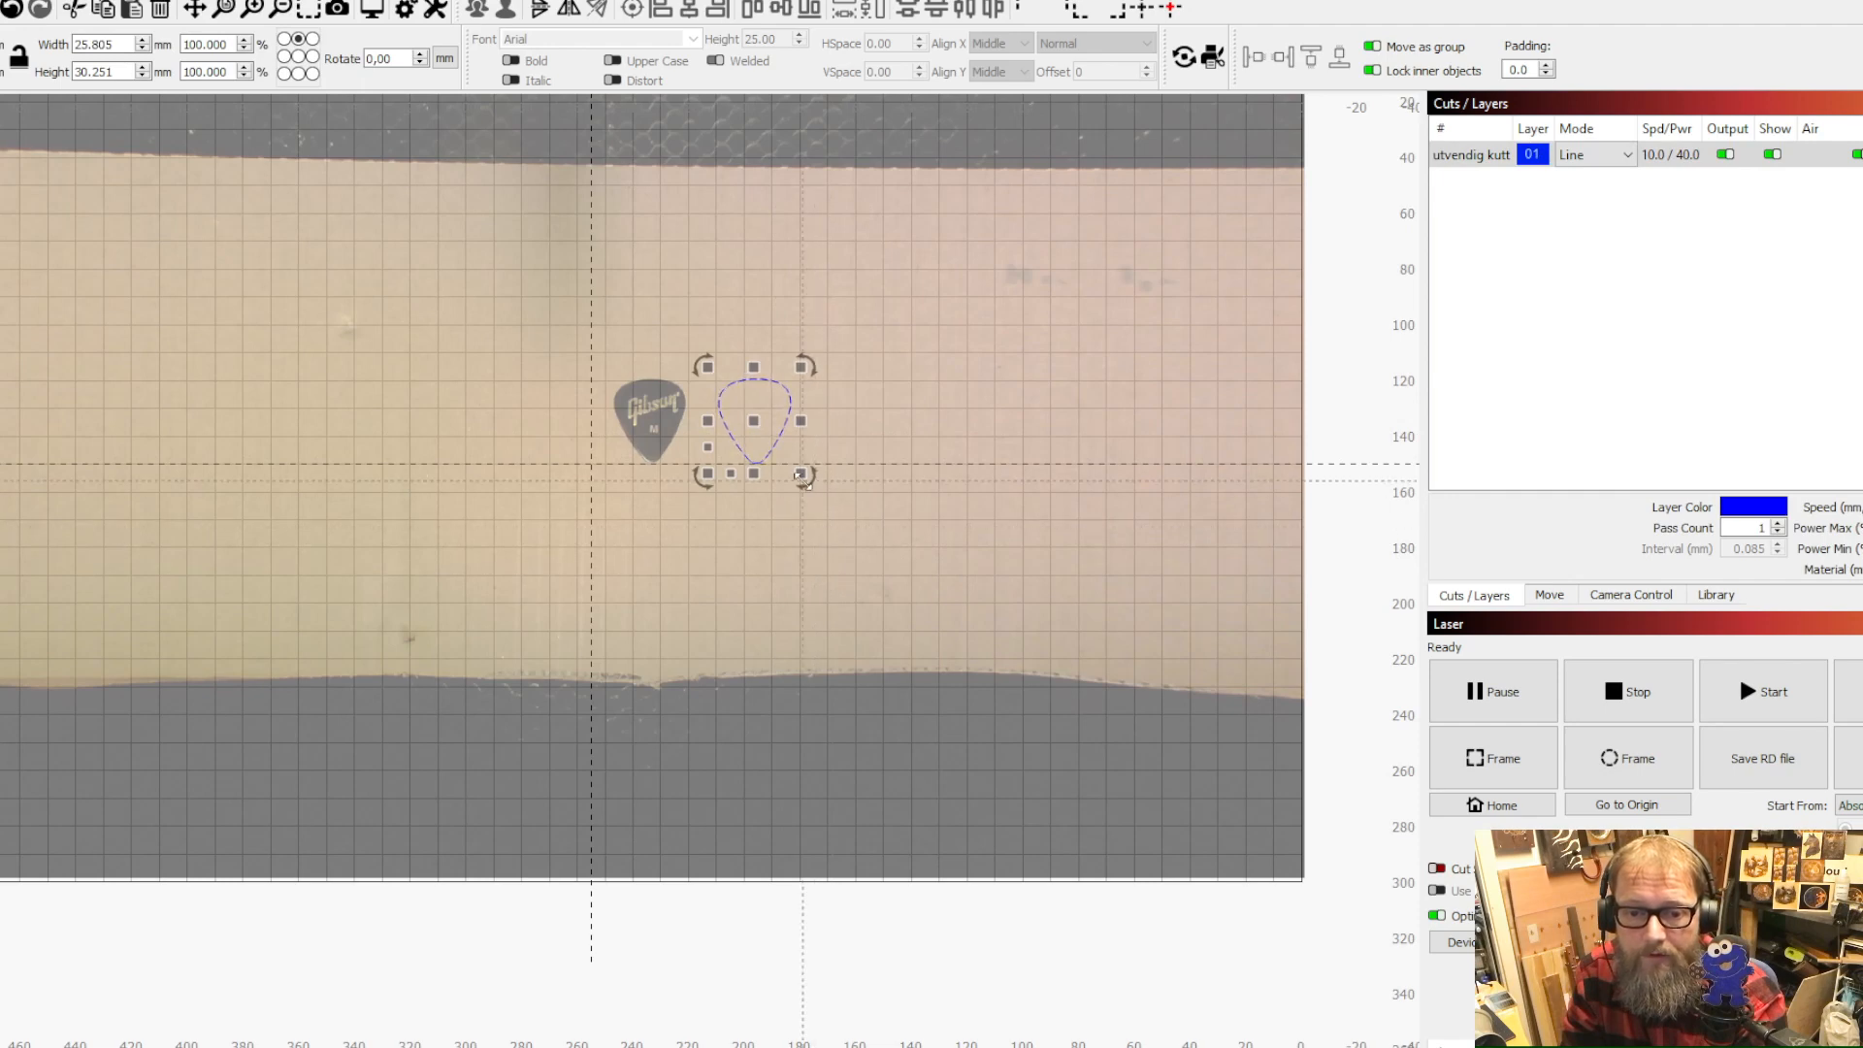
pyautogui.moveTo(801, 474); pyautogui.dragTo(936, 652)
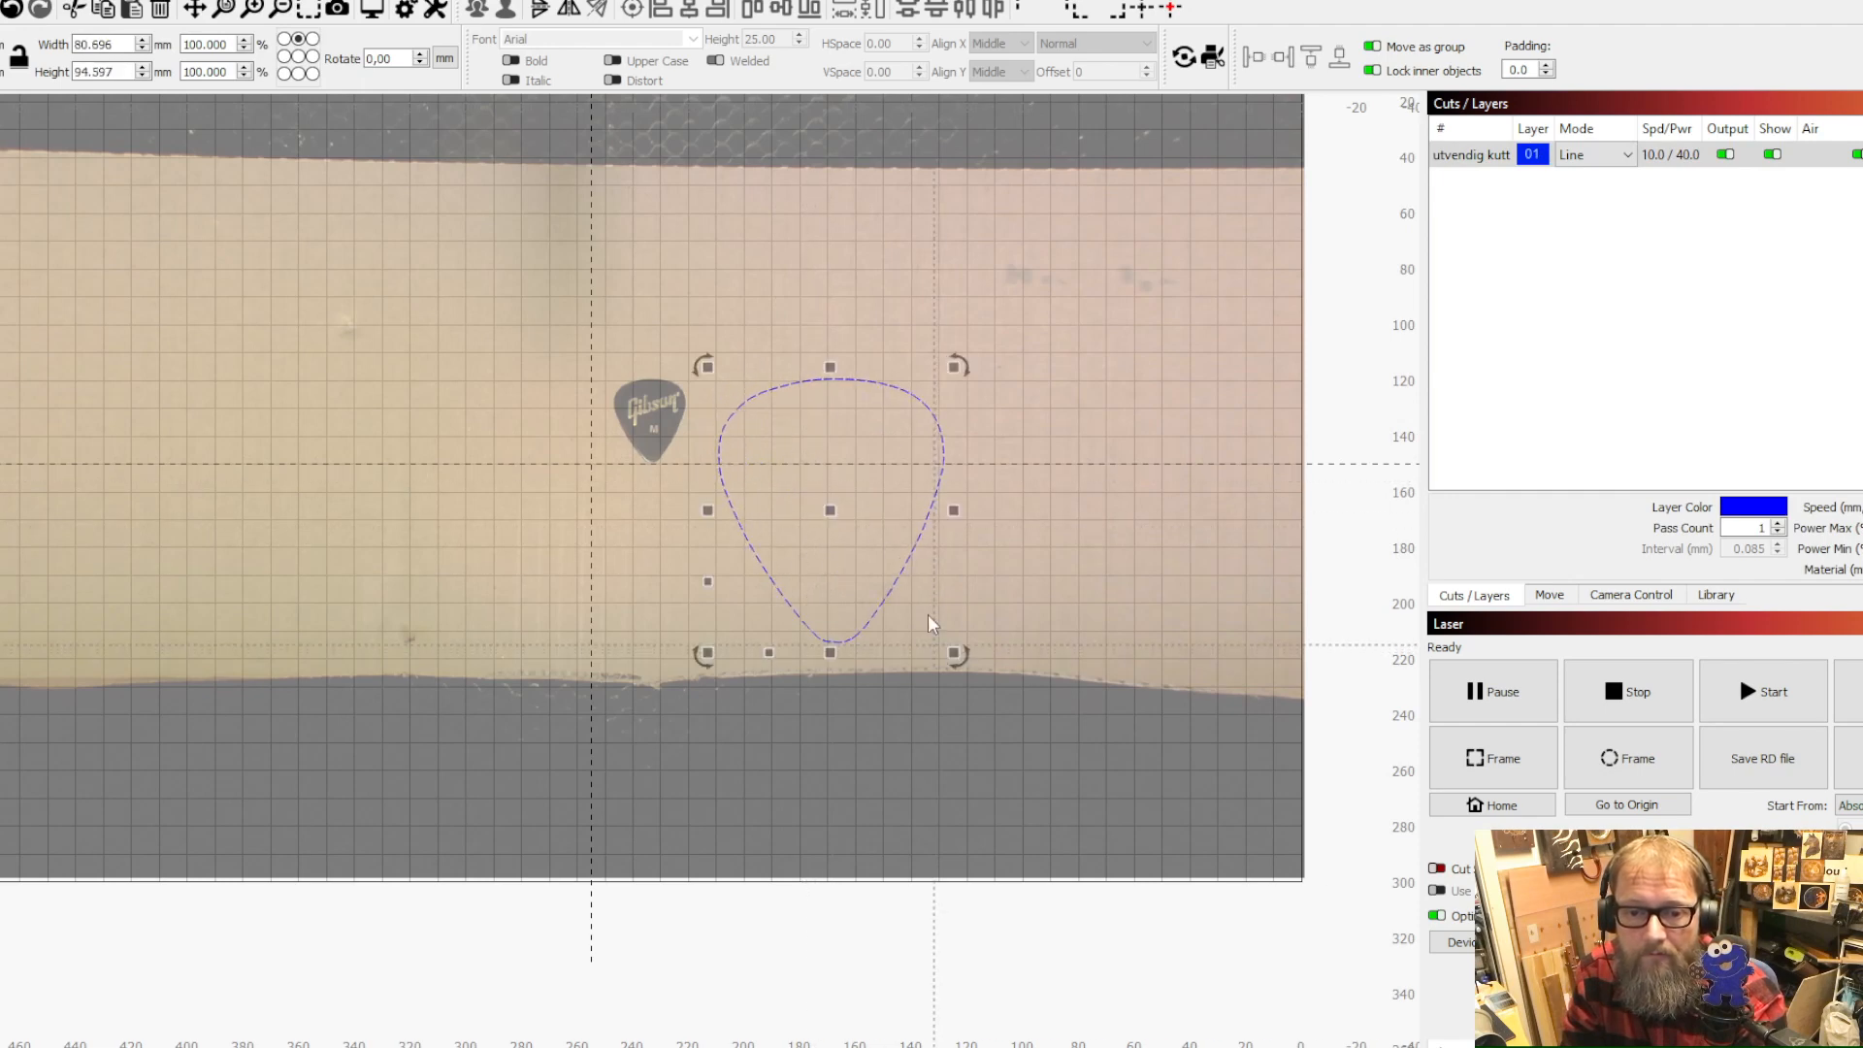
pyautogui.moveTo(827, 511); pyautogui.dragTo(845, 364)
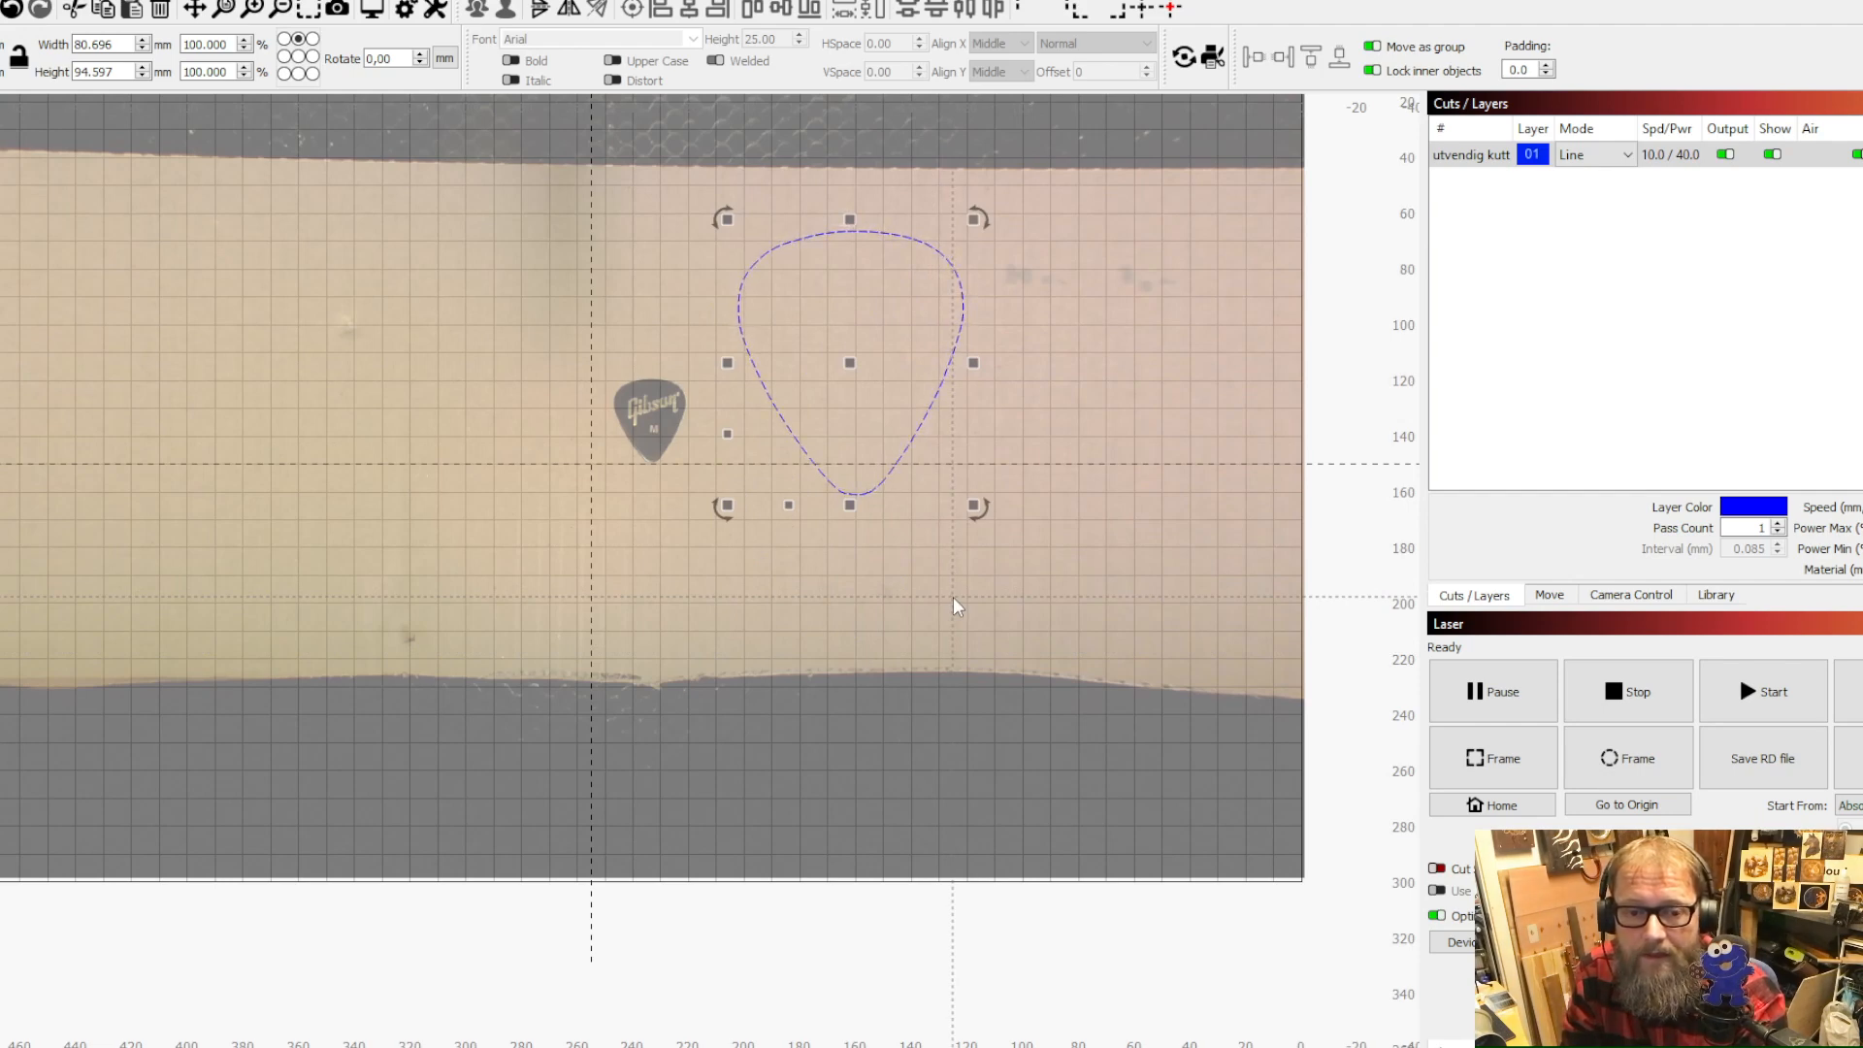
pyautogui.click(681, 444)
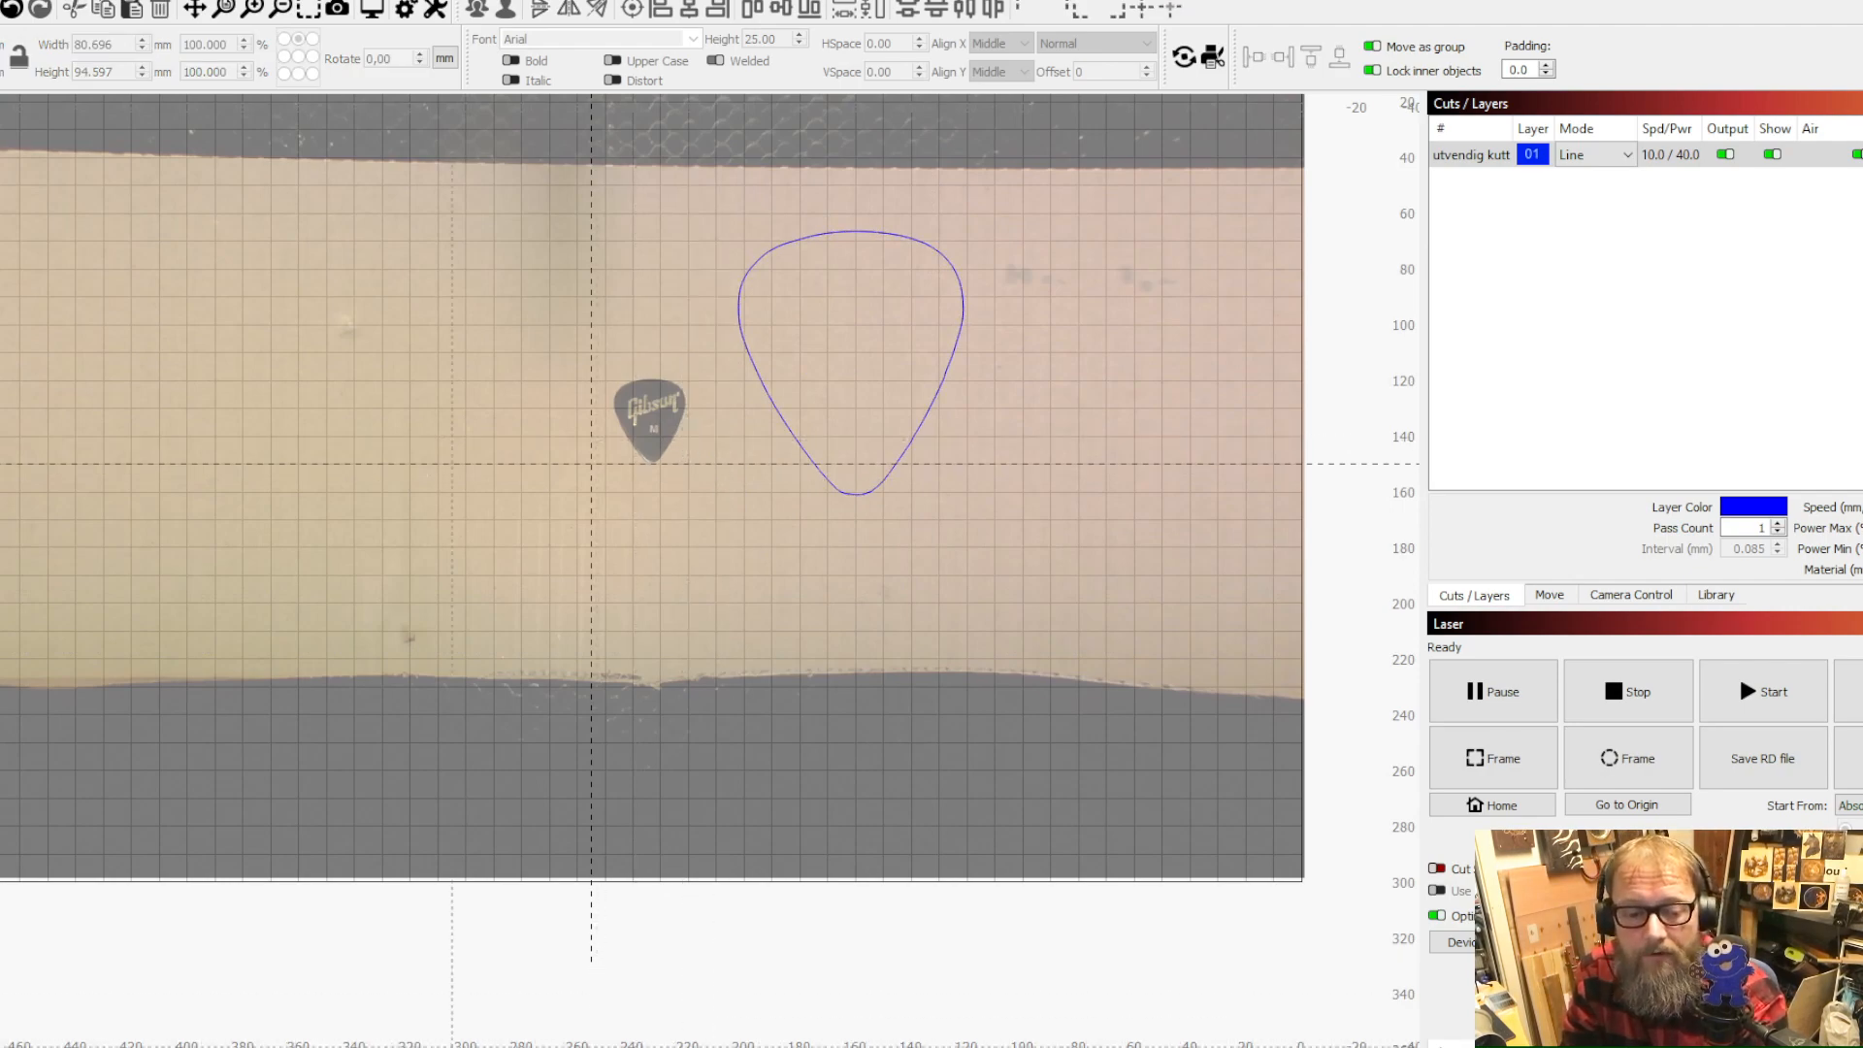
# Switch to the browser, look through the "gibson png" image results, view the Wikipedia Gibson Guitar logo, and return to LightBurn
pyautogui.click(453, 1046)
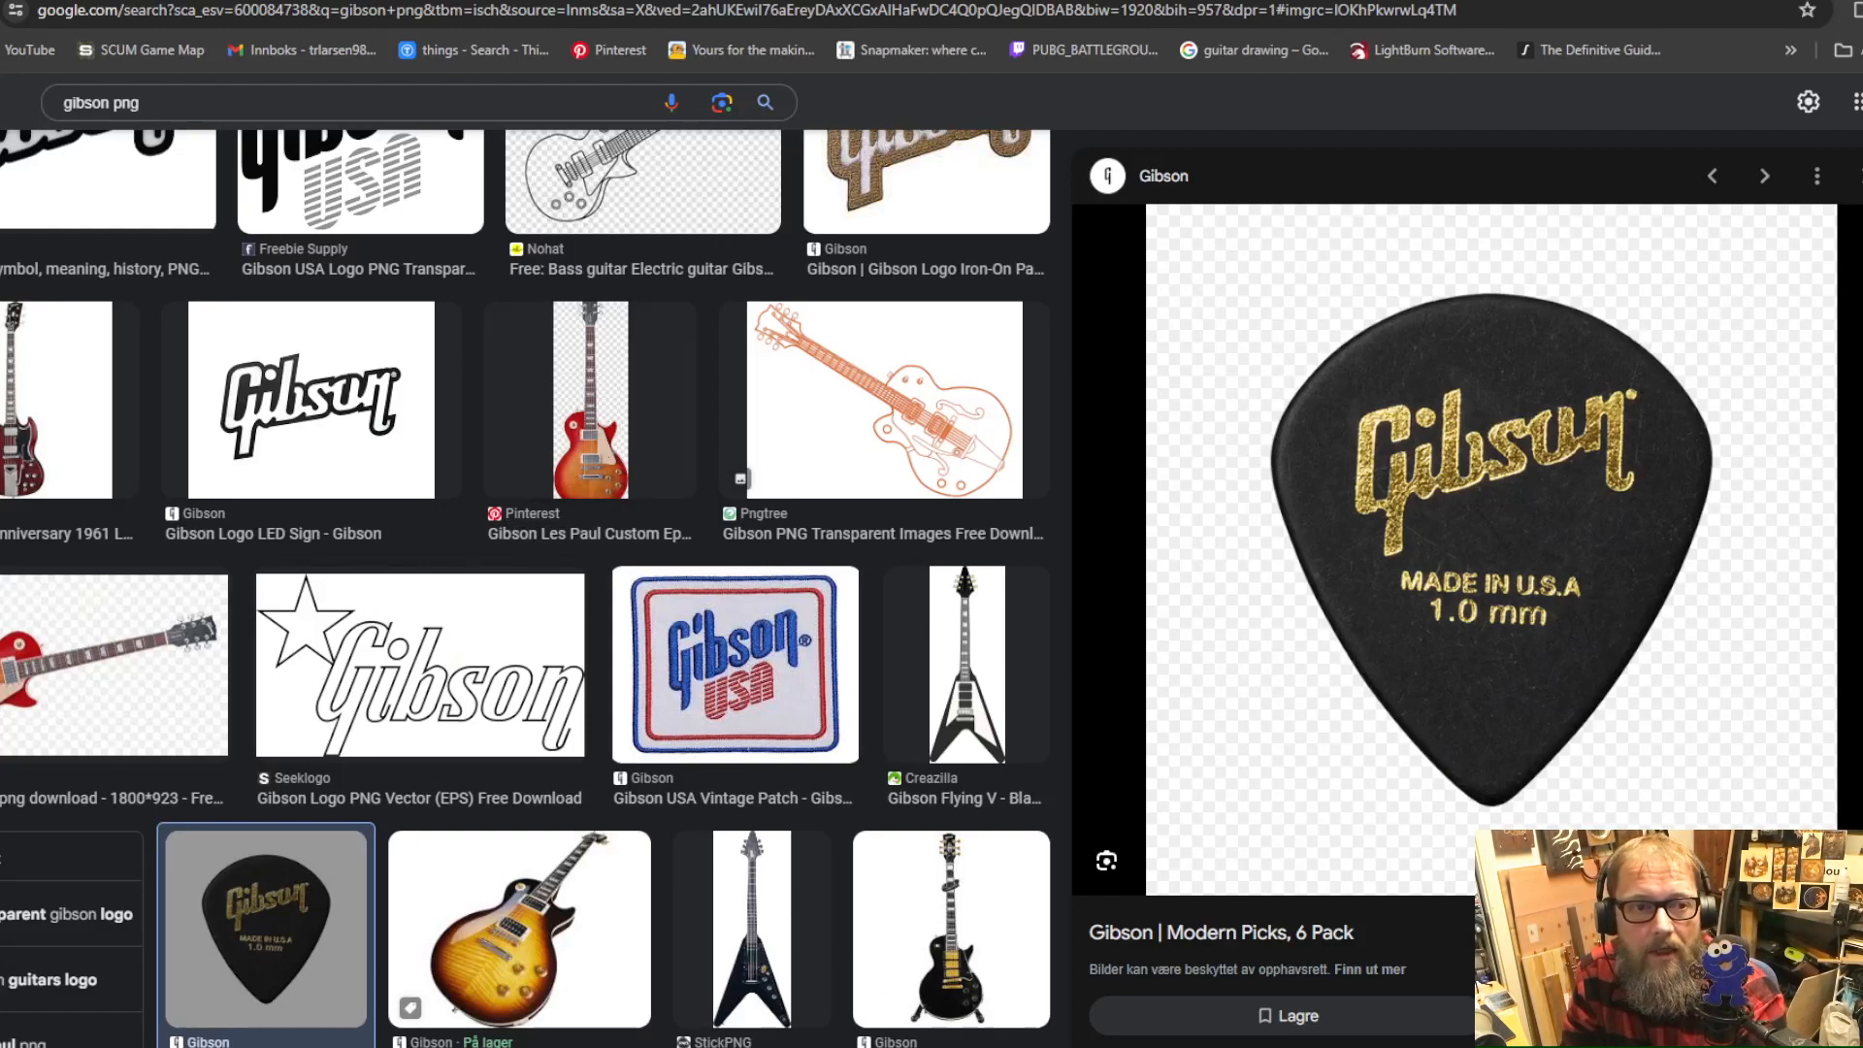
pyautogui.press('Escape')
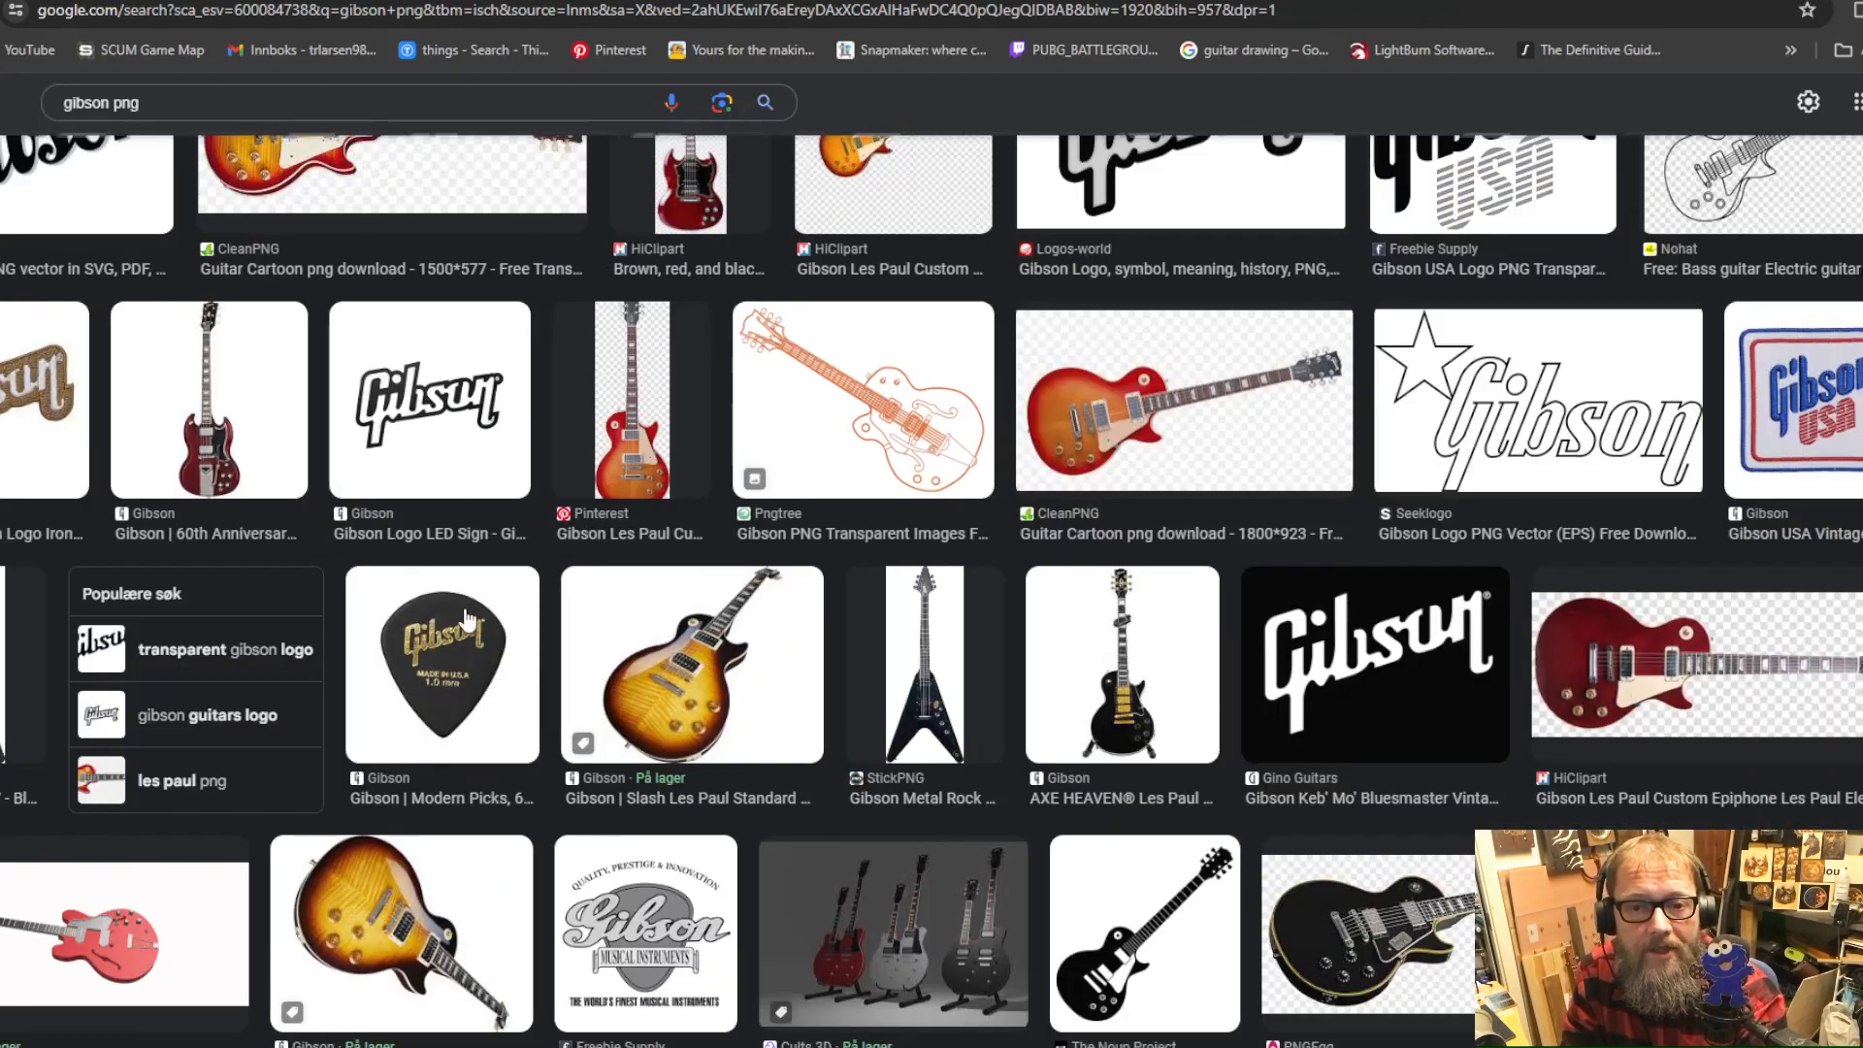
pyautogui.scroll(3, 461, 600)
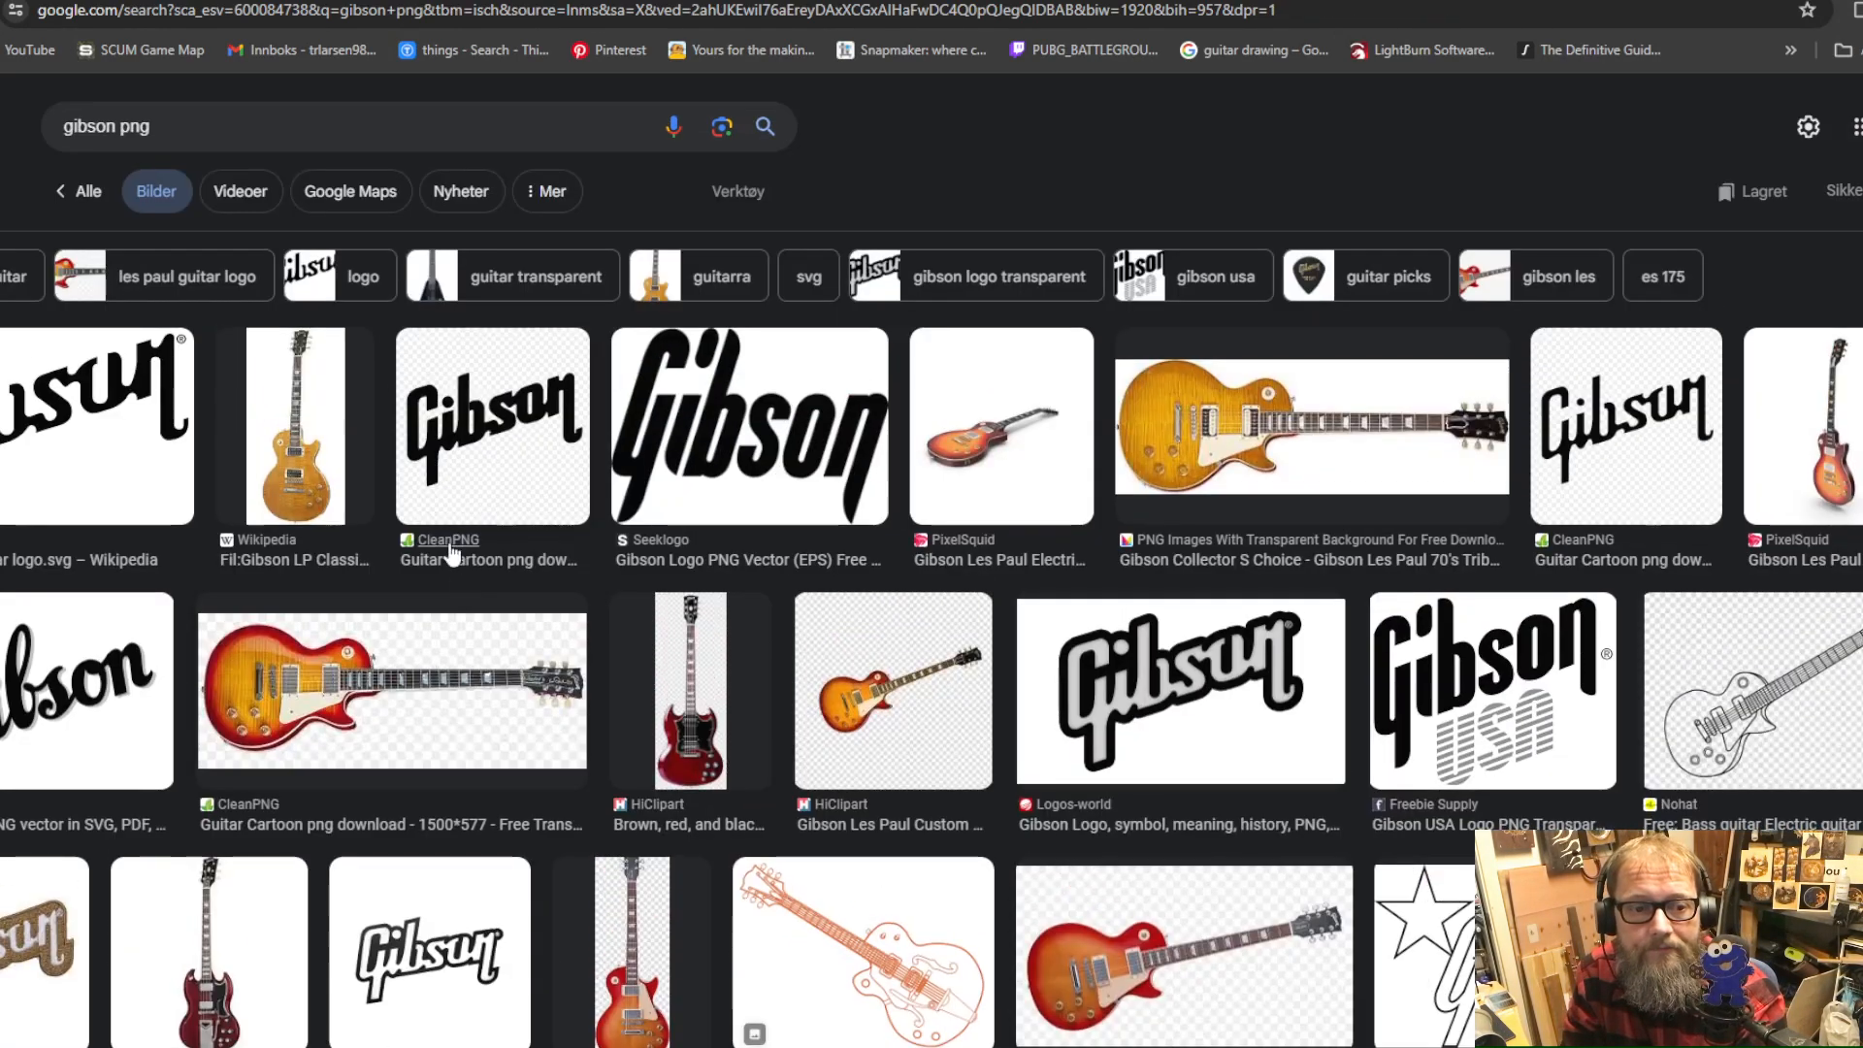
pyautogui.click(86, 417)
pyautogui.scroll(-2, 1558, 359)
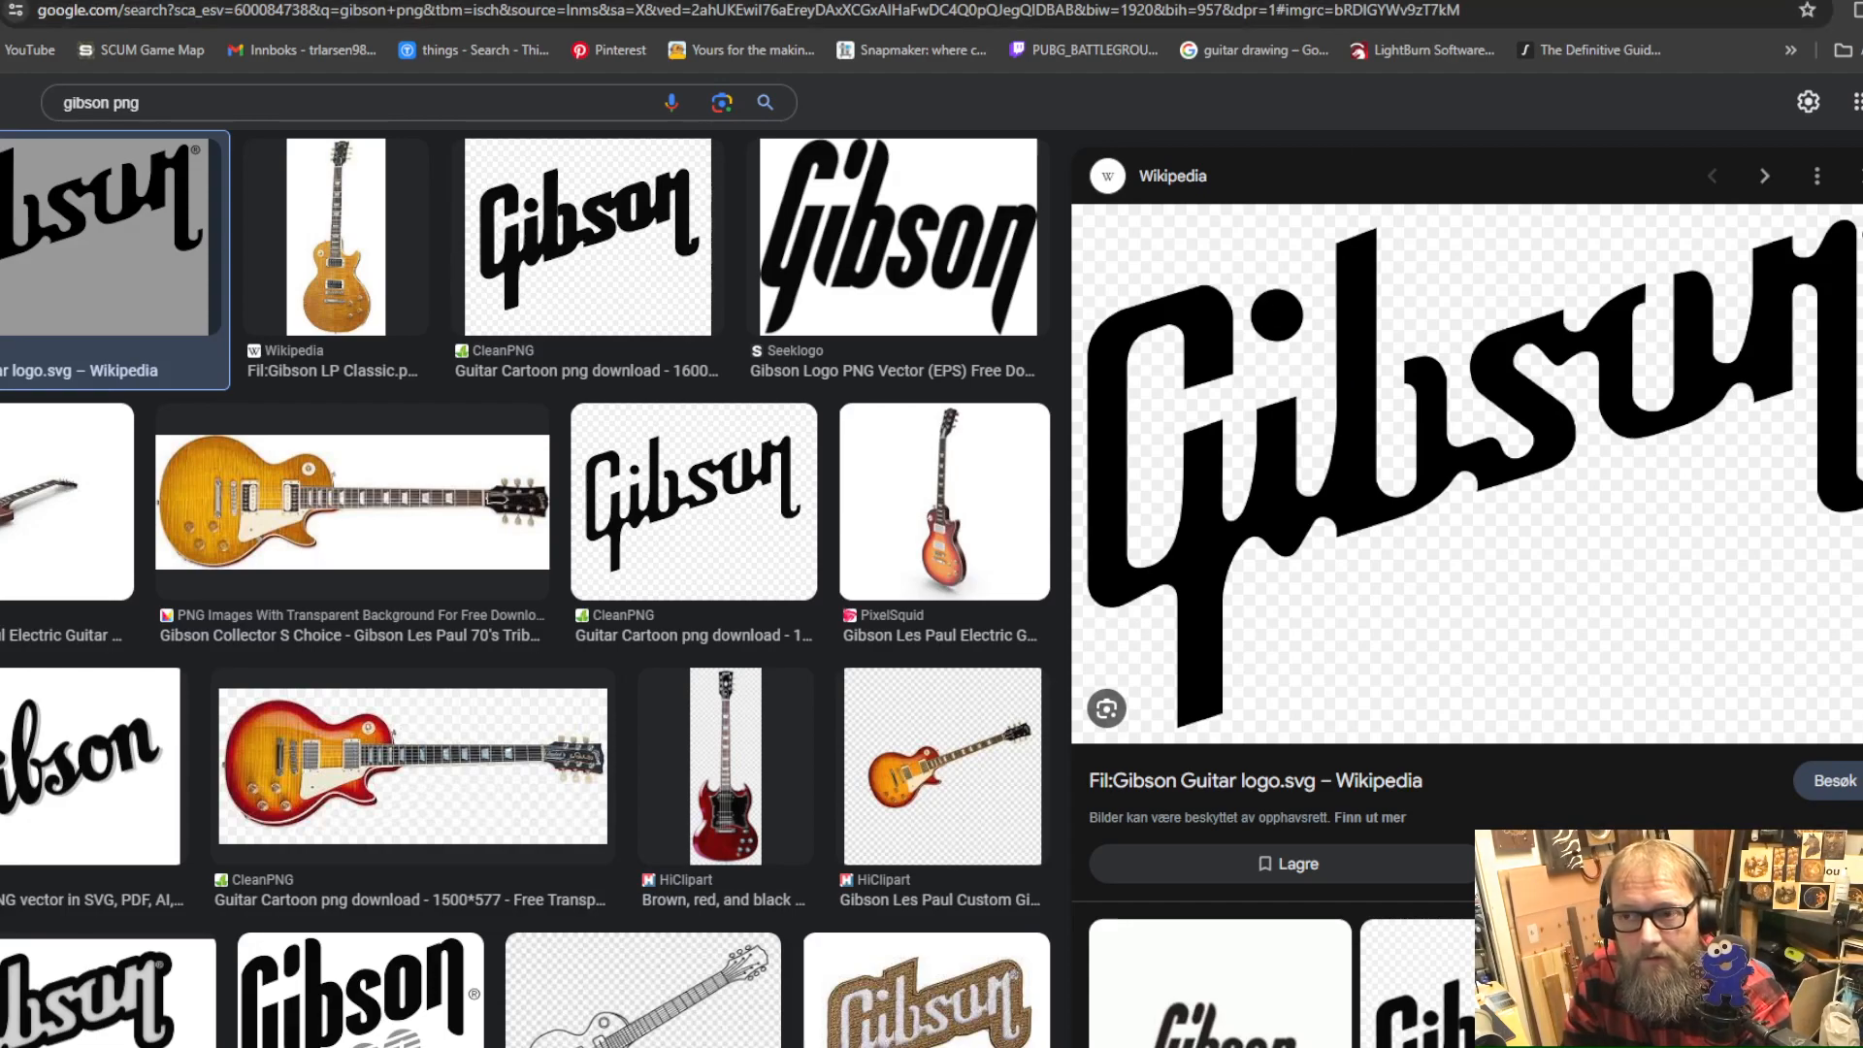
pyautogui.press('super+Down')
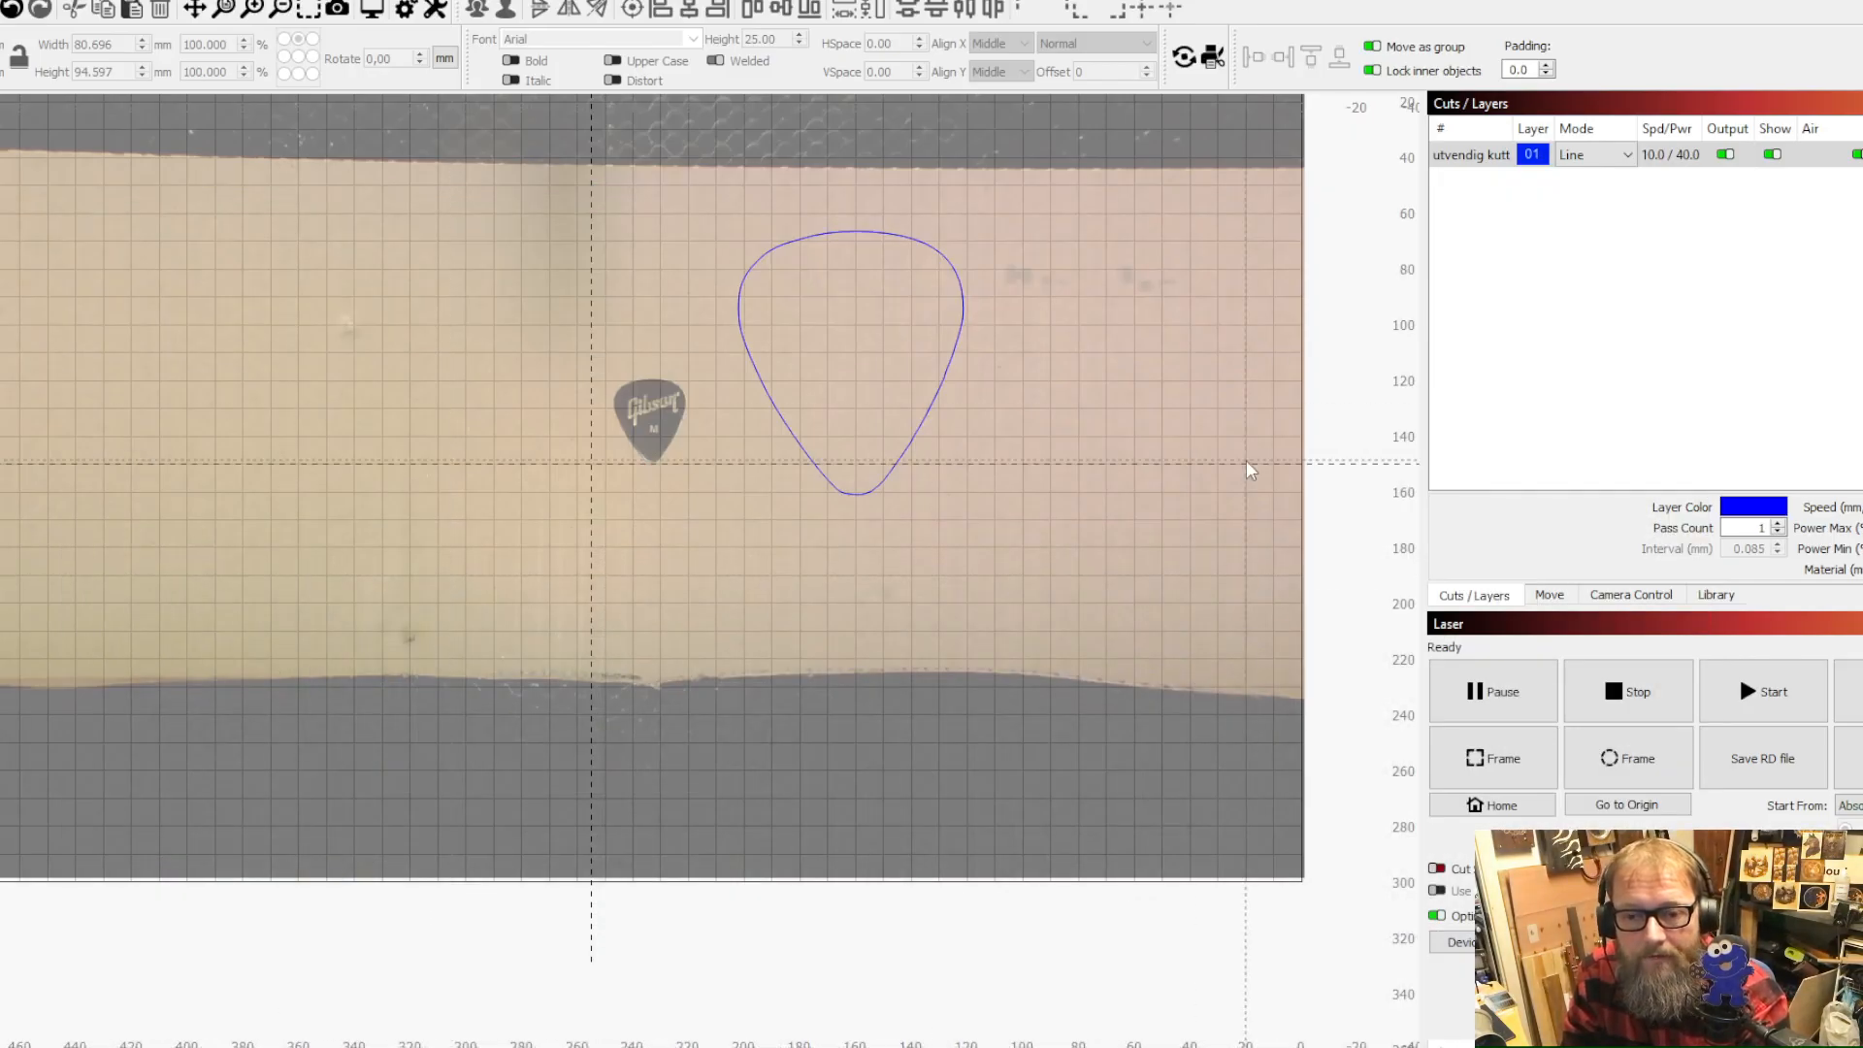
# Import GIBSON2.png from the recent files in File Explorer into the LightBurn workspace and put the file window away
pyautogui.press('super+e')
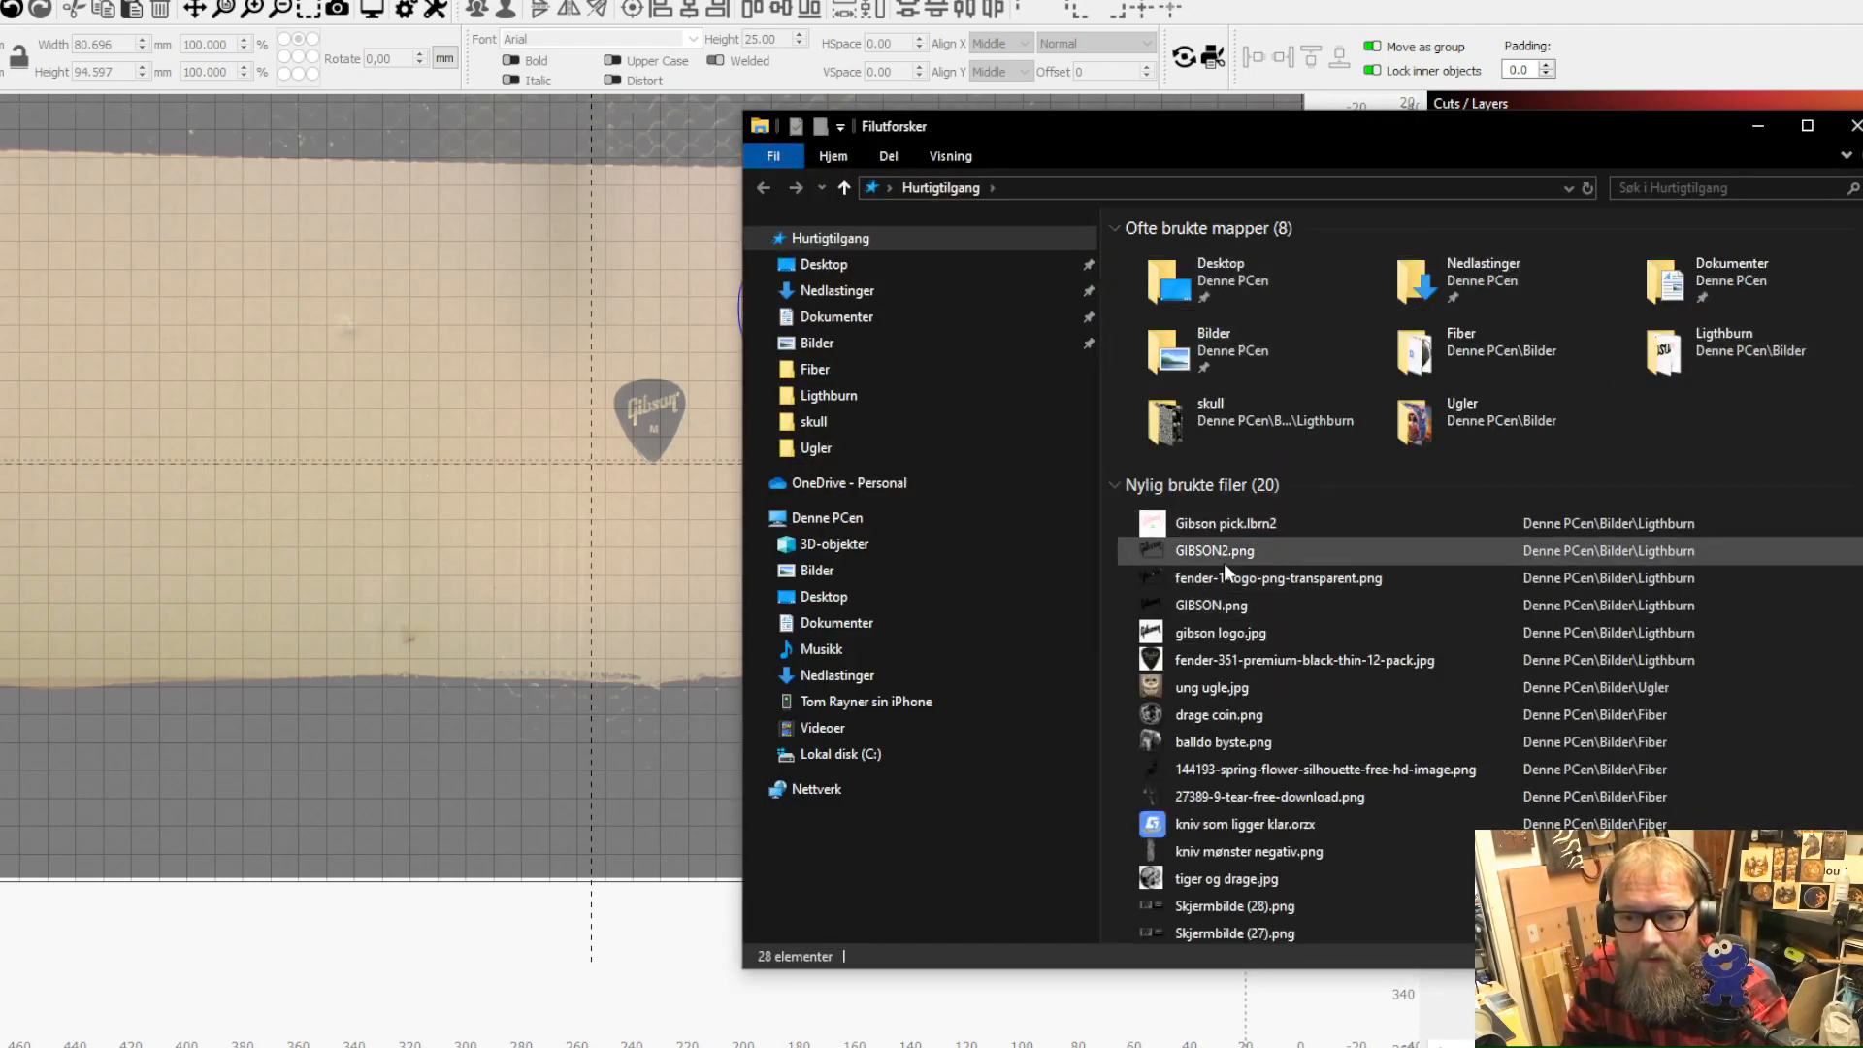
pyautogui.moveTo(1215, 549); pyautogui.dragTo(451, 530)
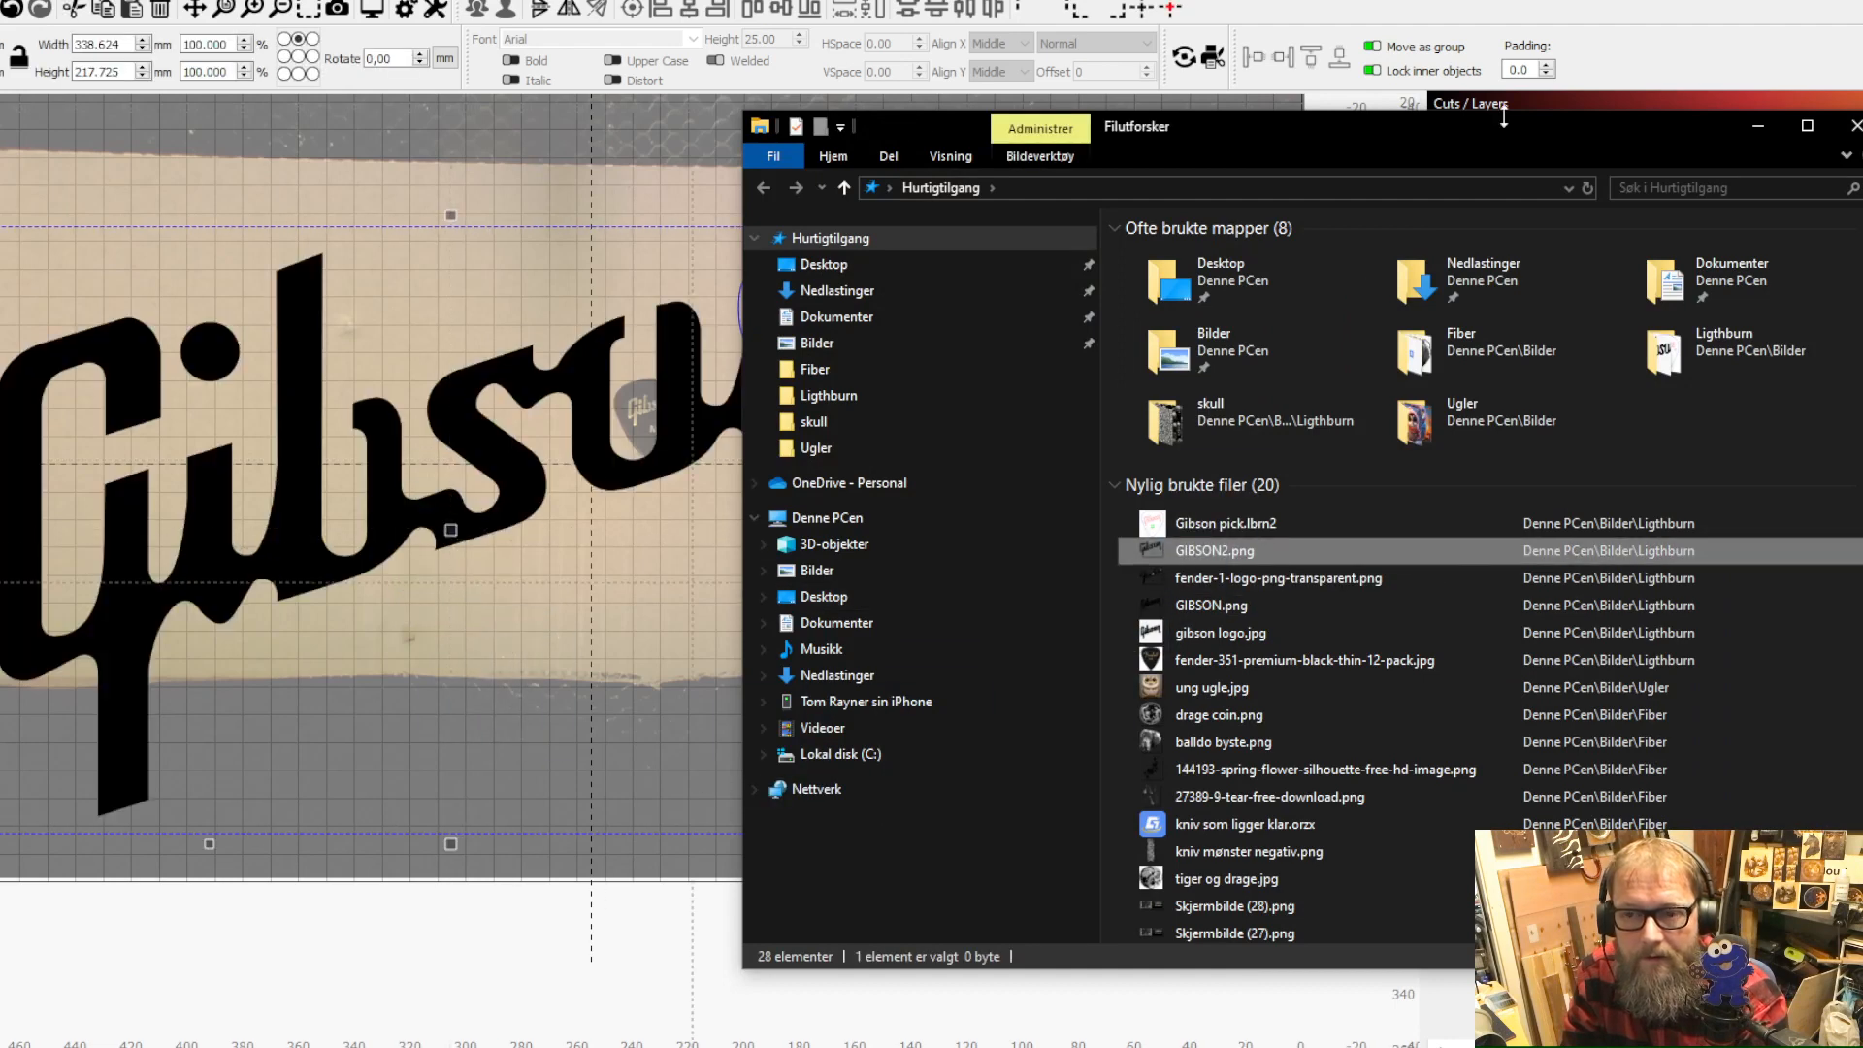
pyautogui.click(1762, 128)
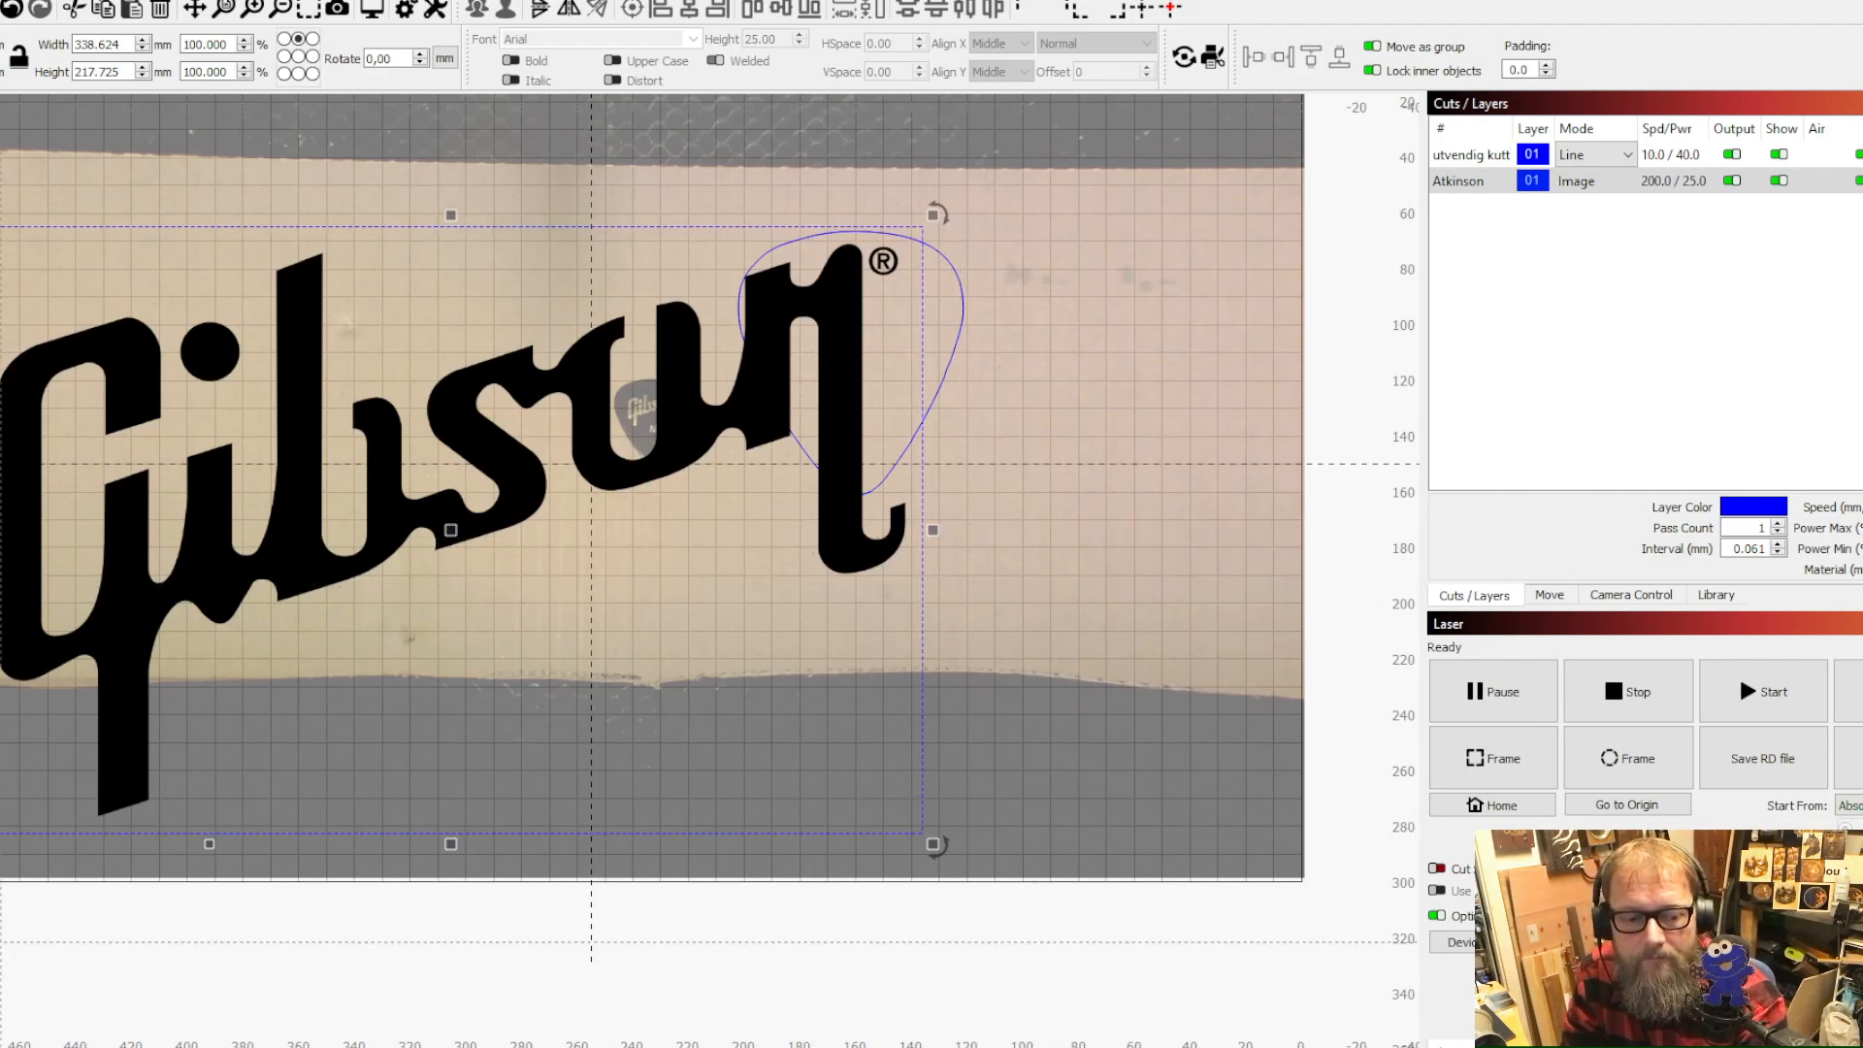
# Assign the imported Gibson logo image to green layer 03 and move it so the whole logo lies in view
pyautogui.click(3, 1046)
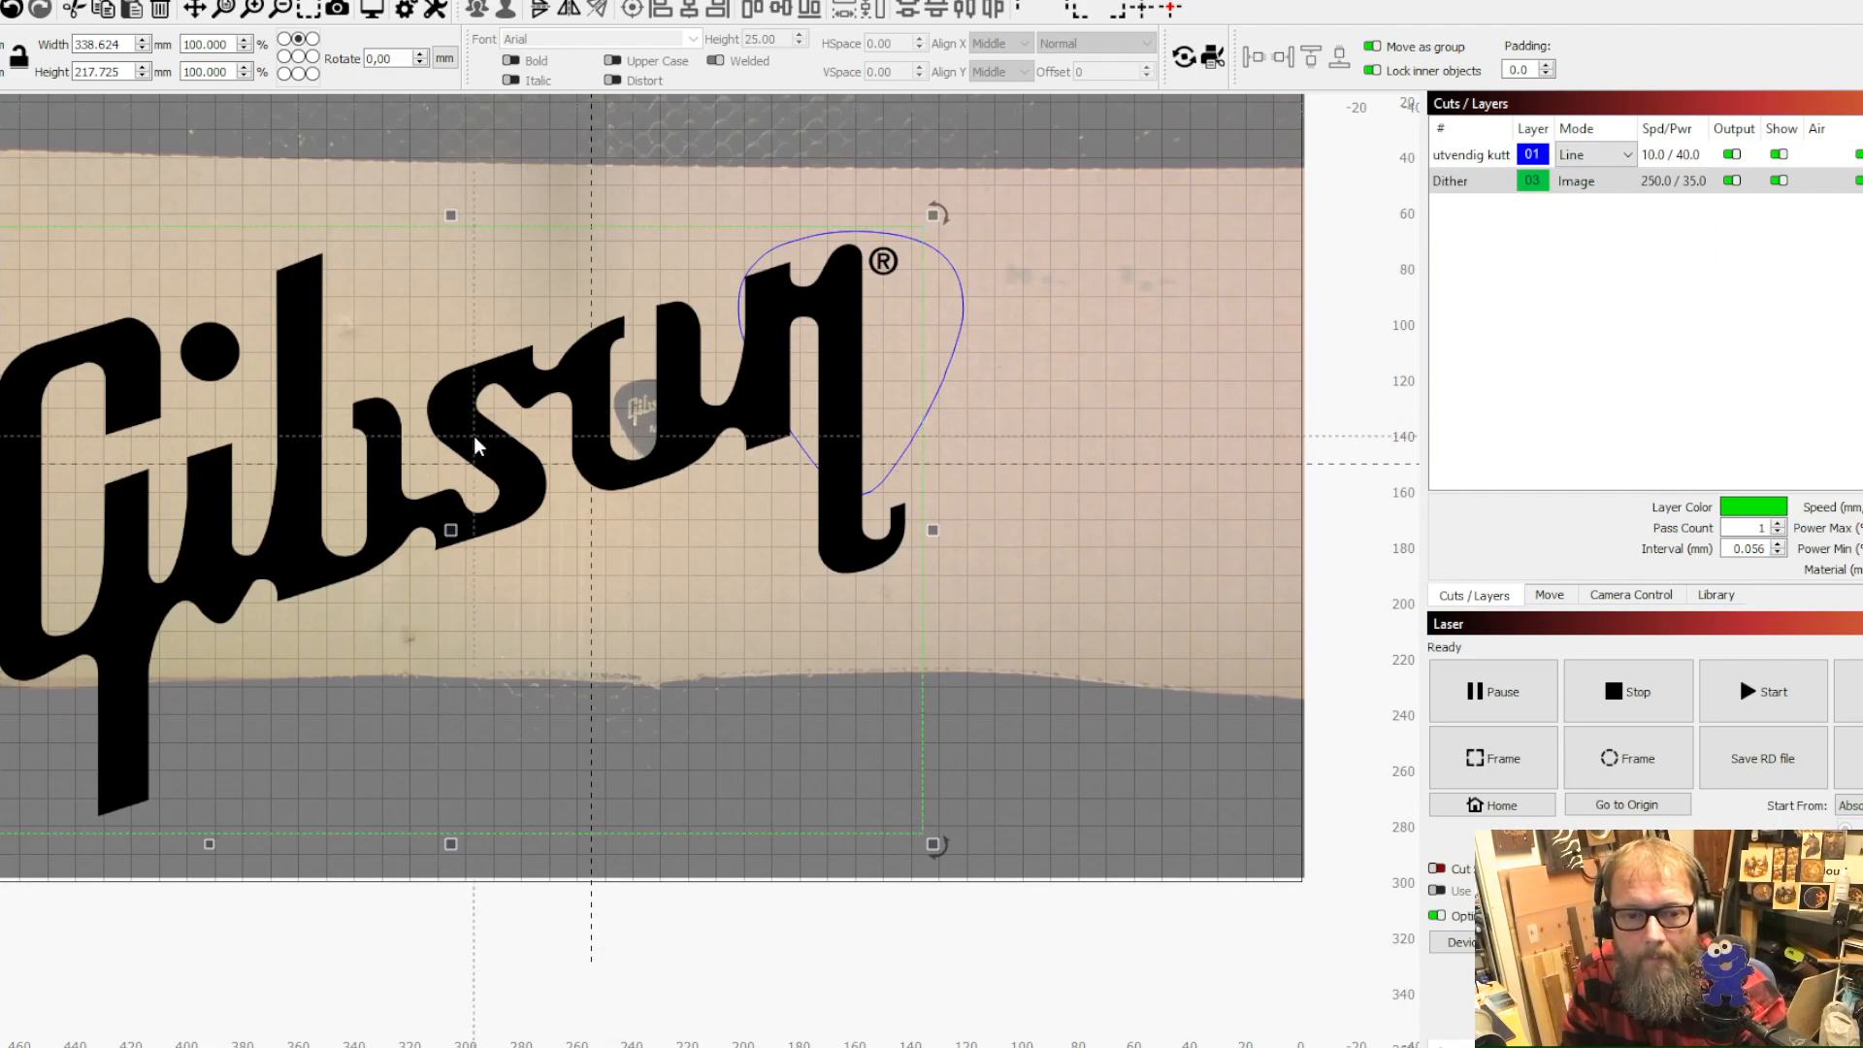
pyautogui.moveTo(473, 434); pyautogui.dragTo(683, 439)
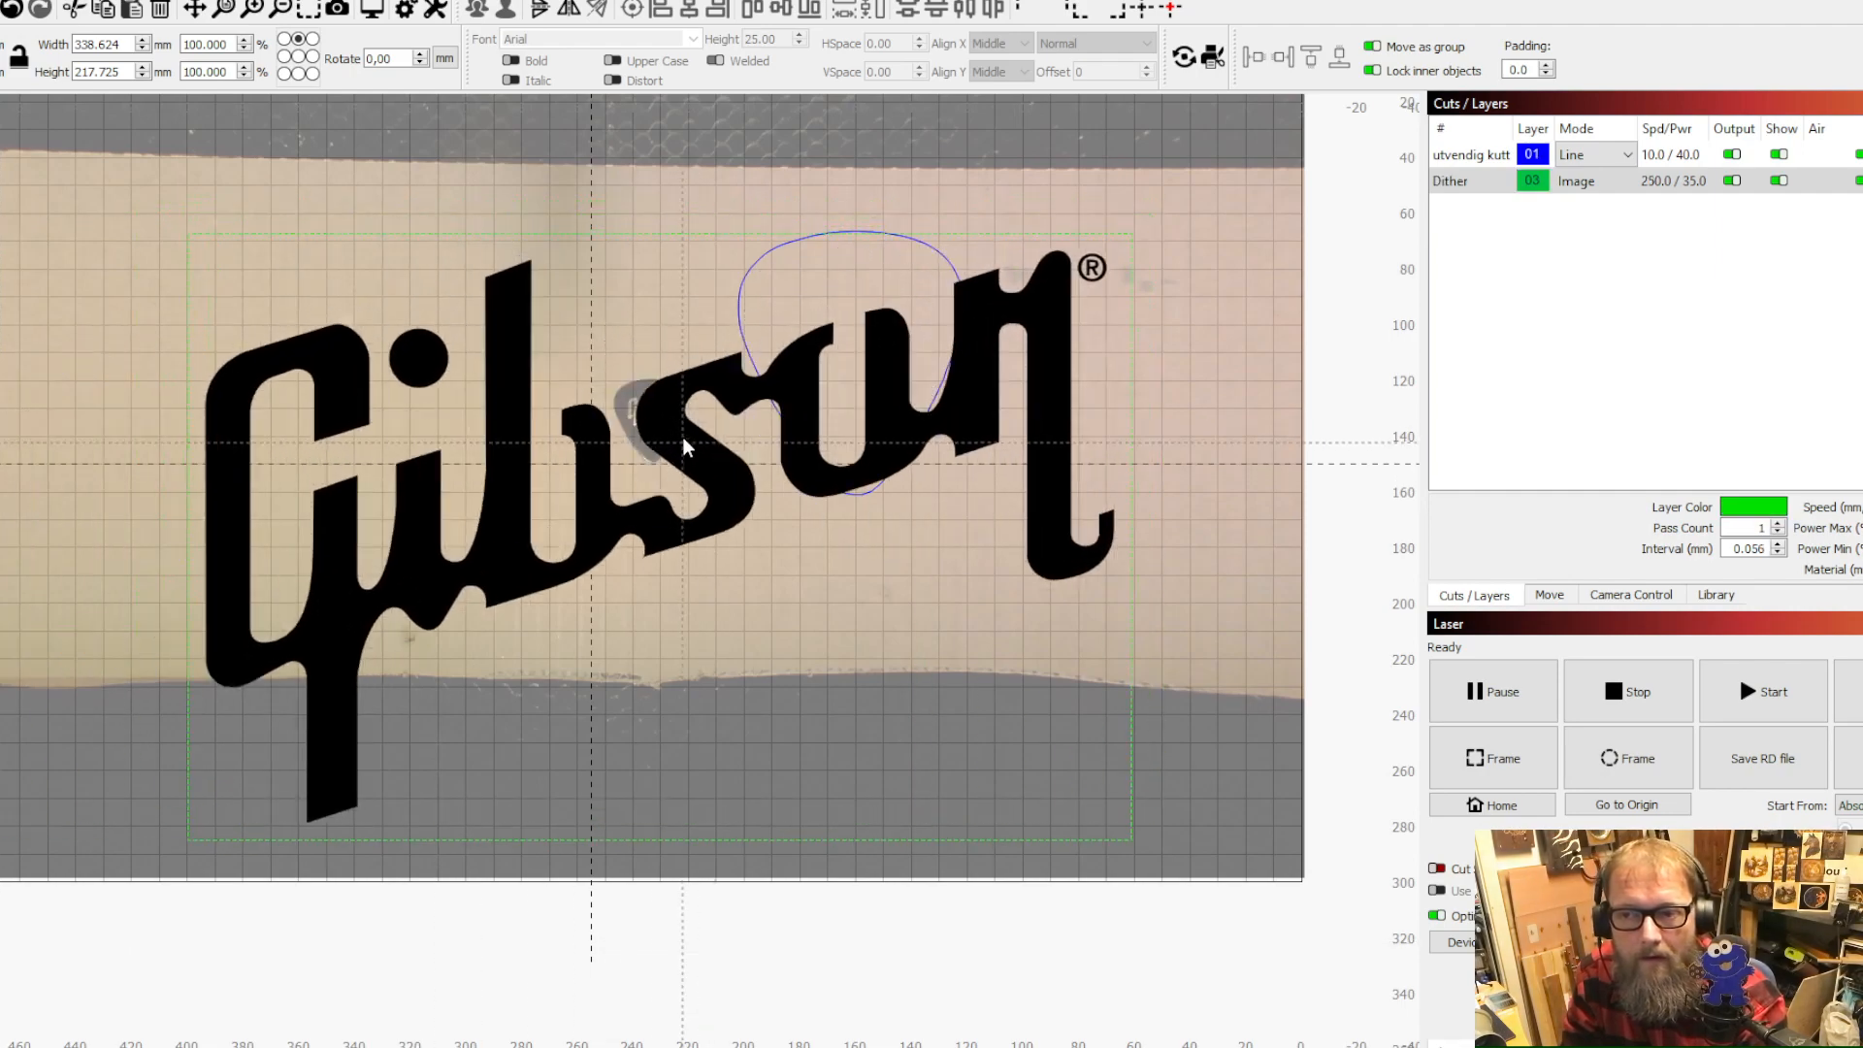
# Hide blue layer 01 with the pick outline so that only the logo image is shown over the camera picture
pyautogui.click(1784, 155)
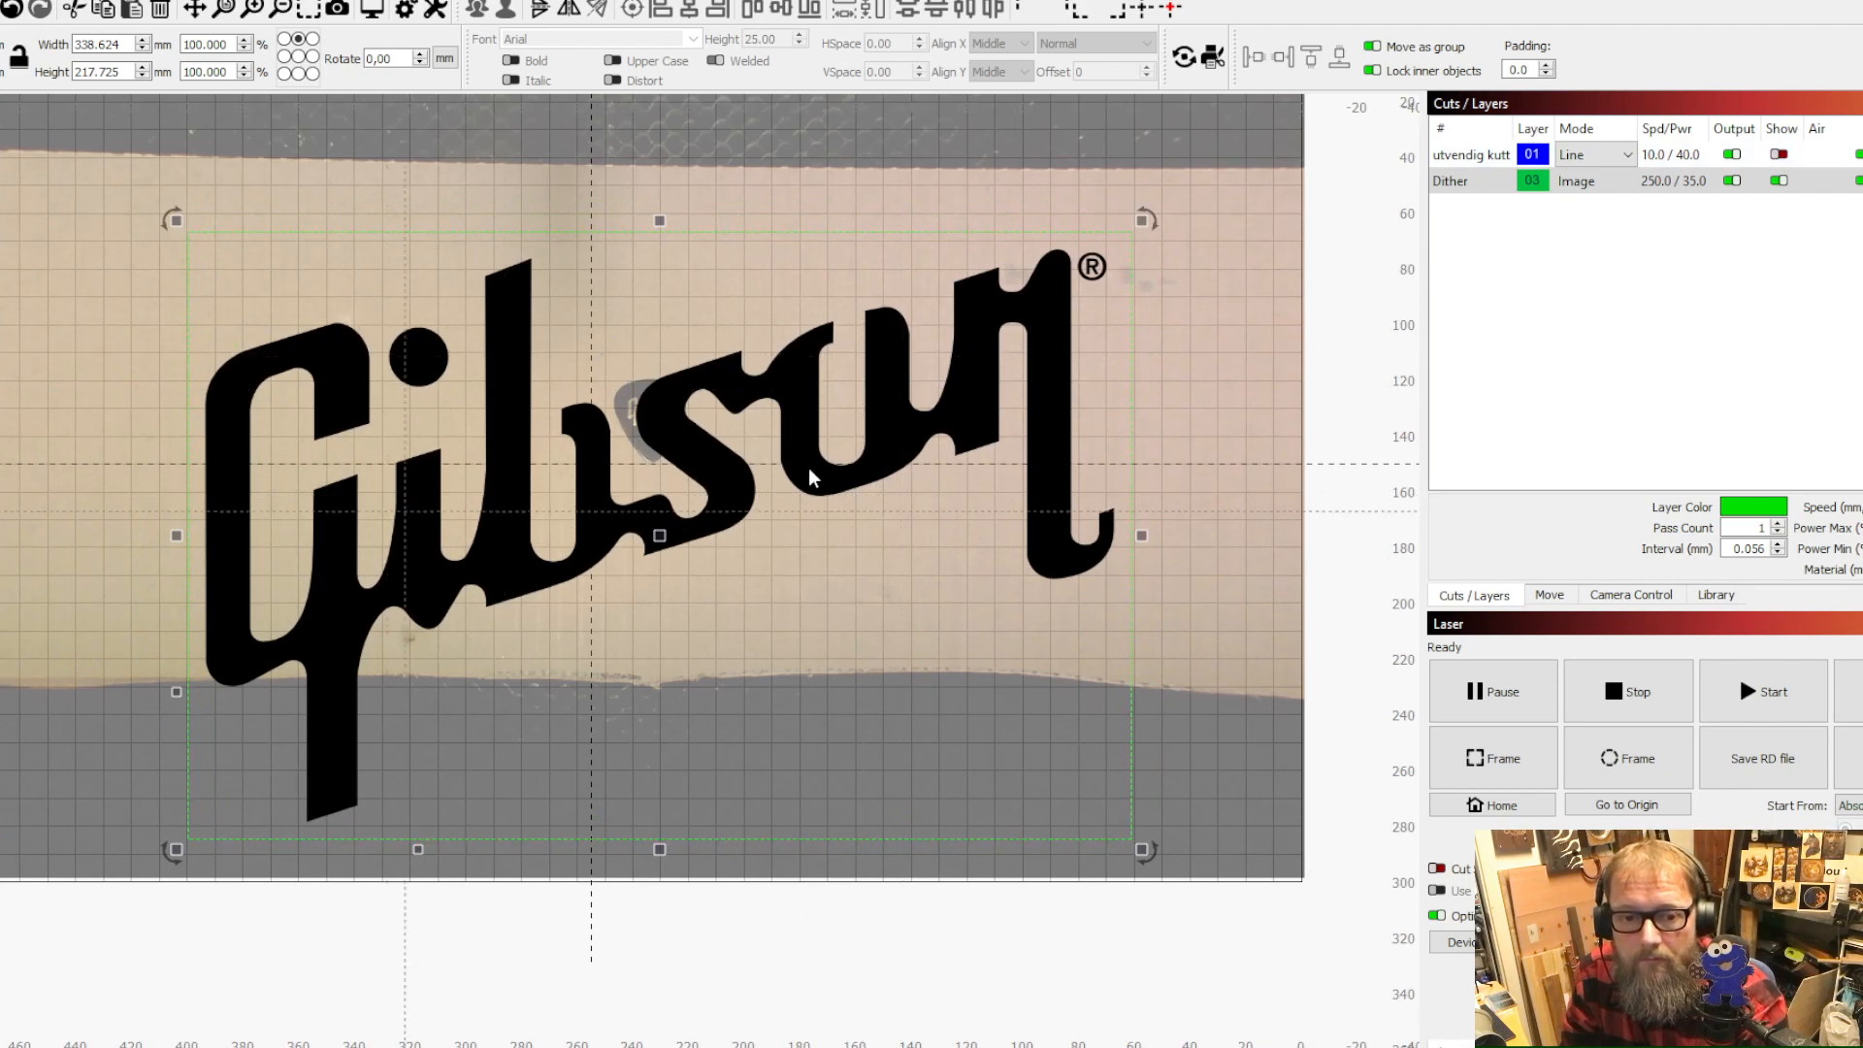
pyautogui.click(1632, 594)
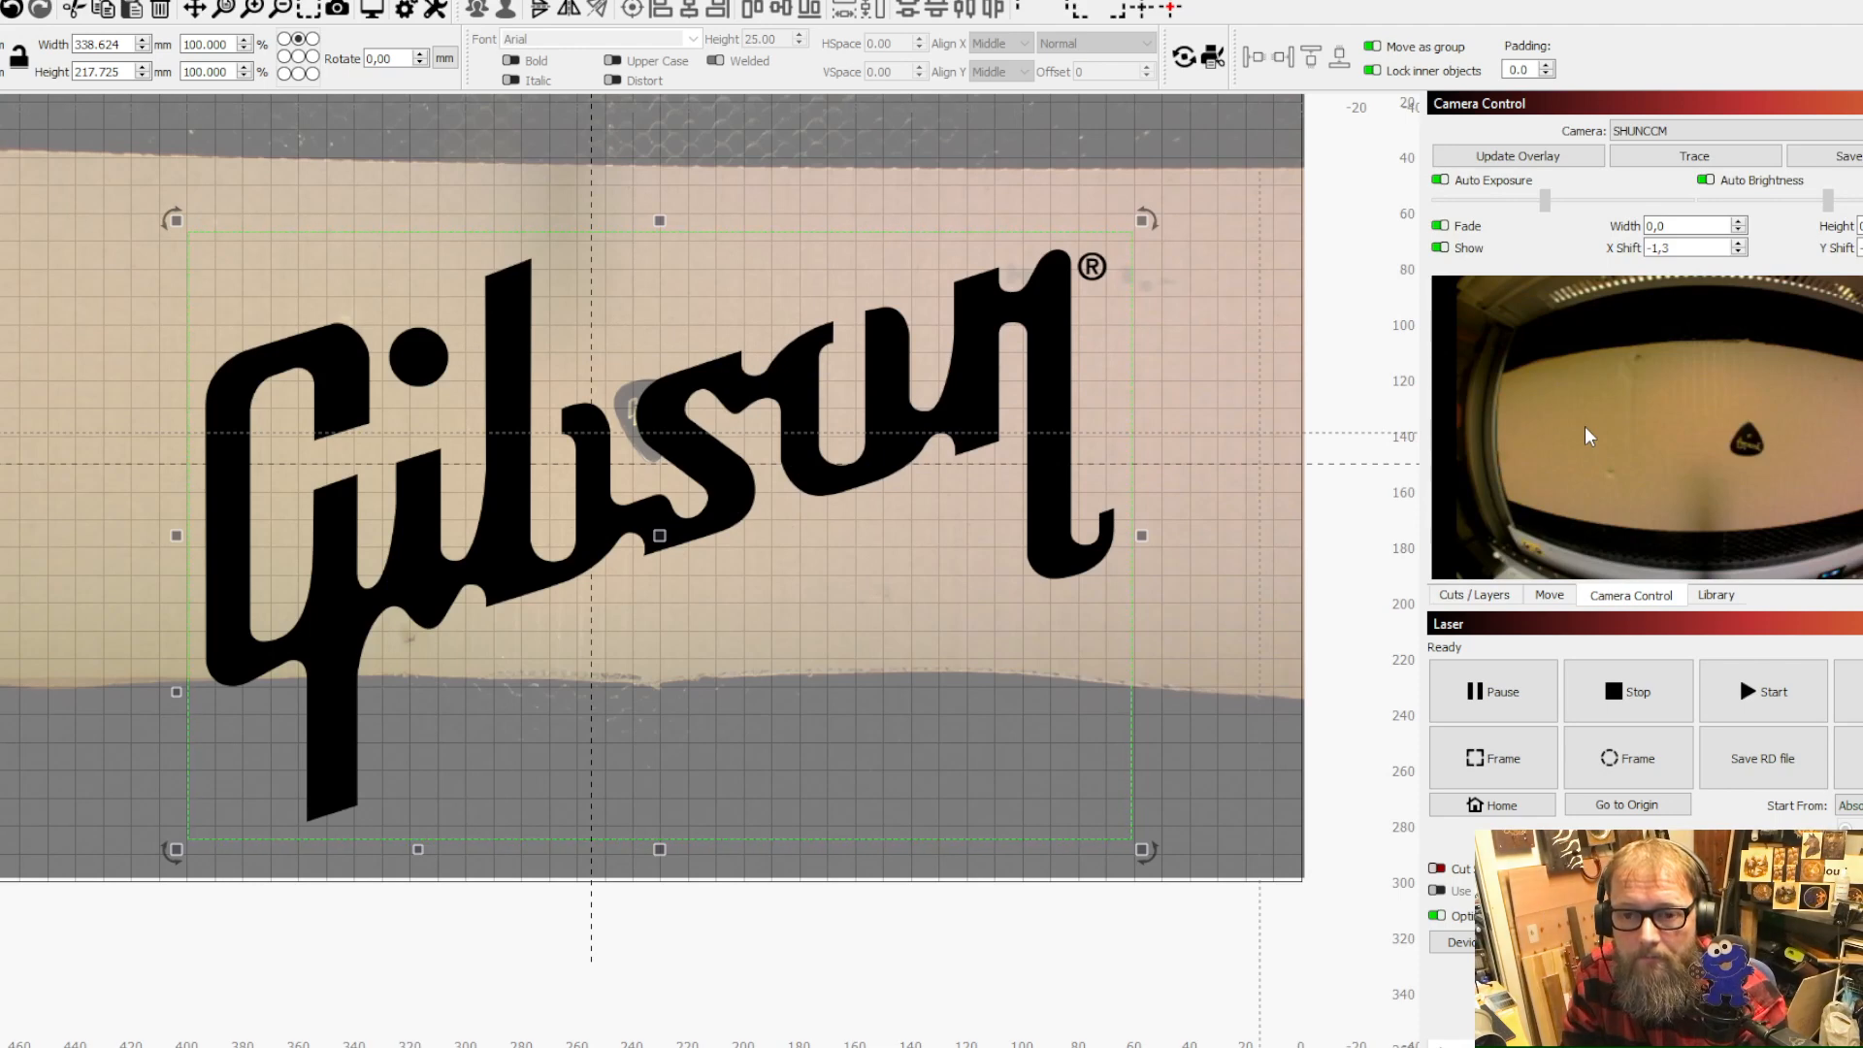
pyautogui.click(1474, 595)
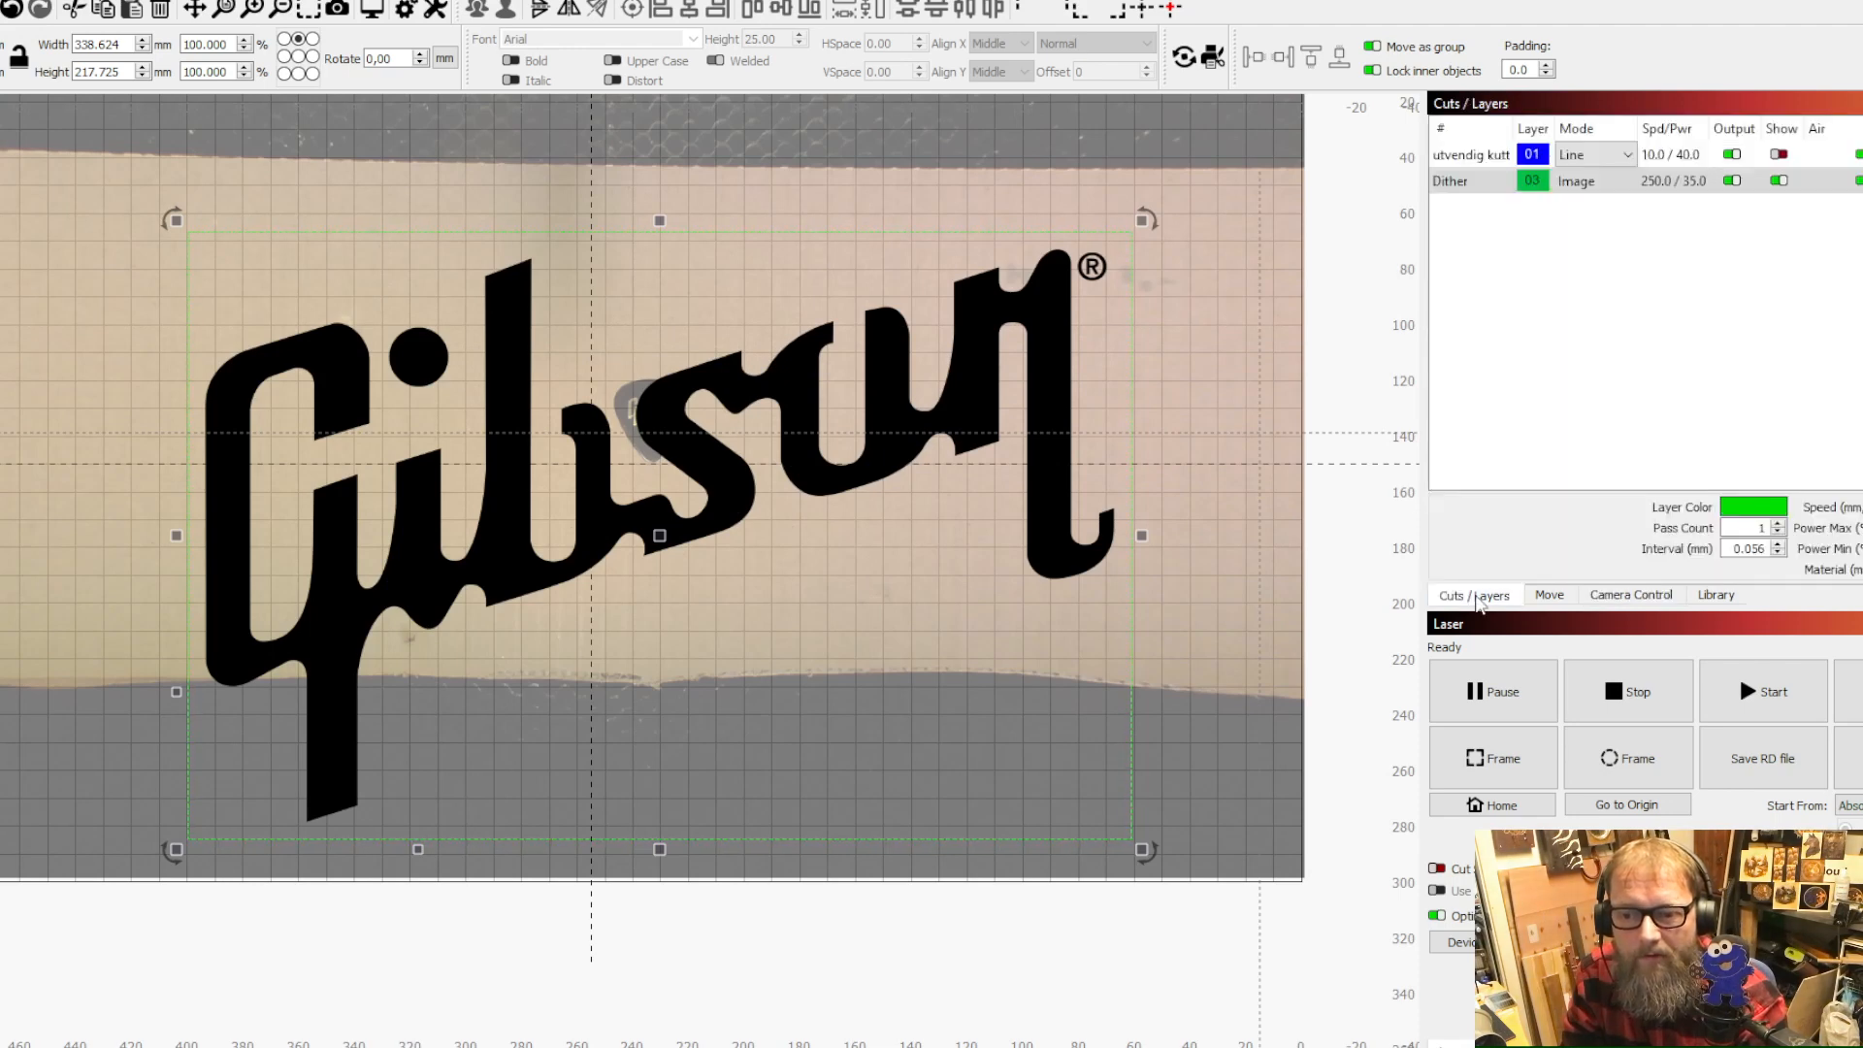
# Trace the Gibson logo image at cutoff 0 and threshold 128, inspect the traced contours, and delete the image after the trace
pyautogui.rightClick(792, 378)
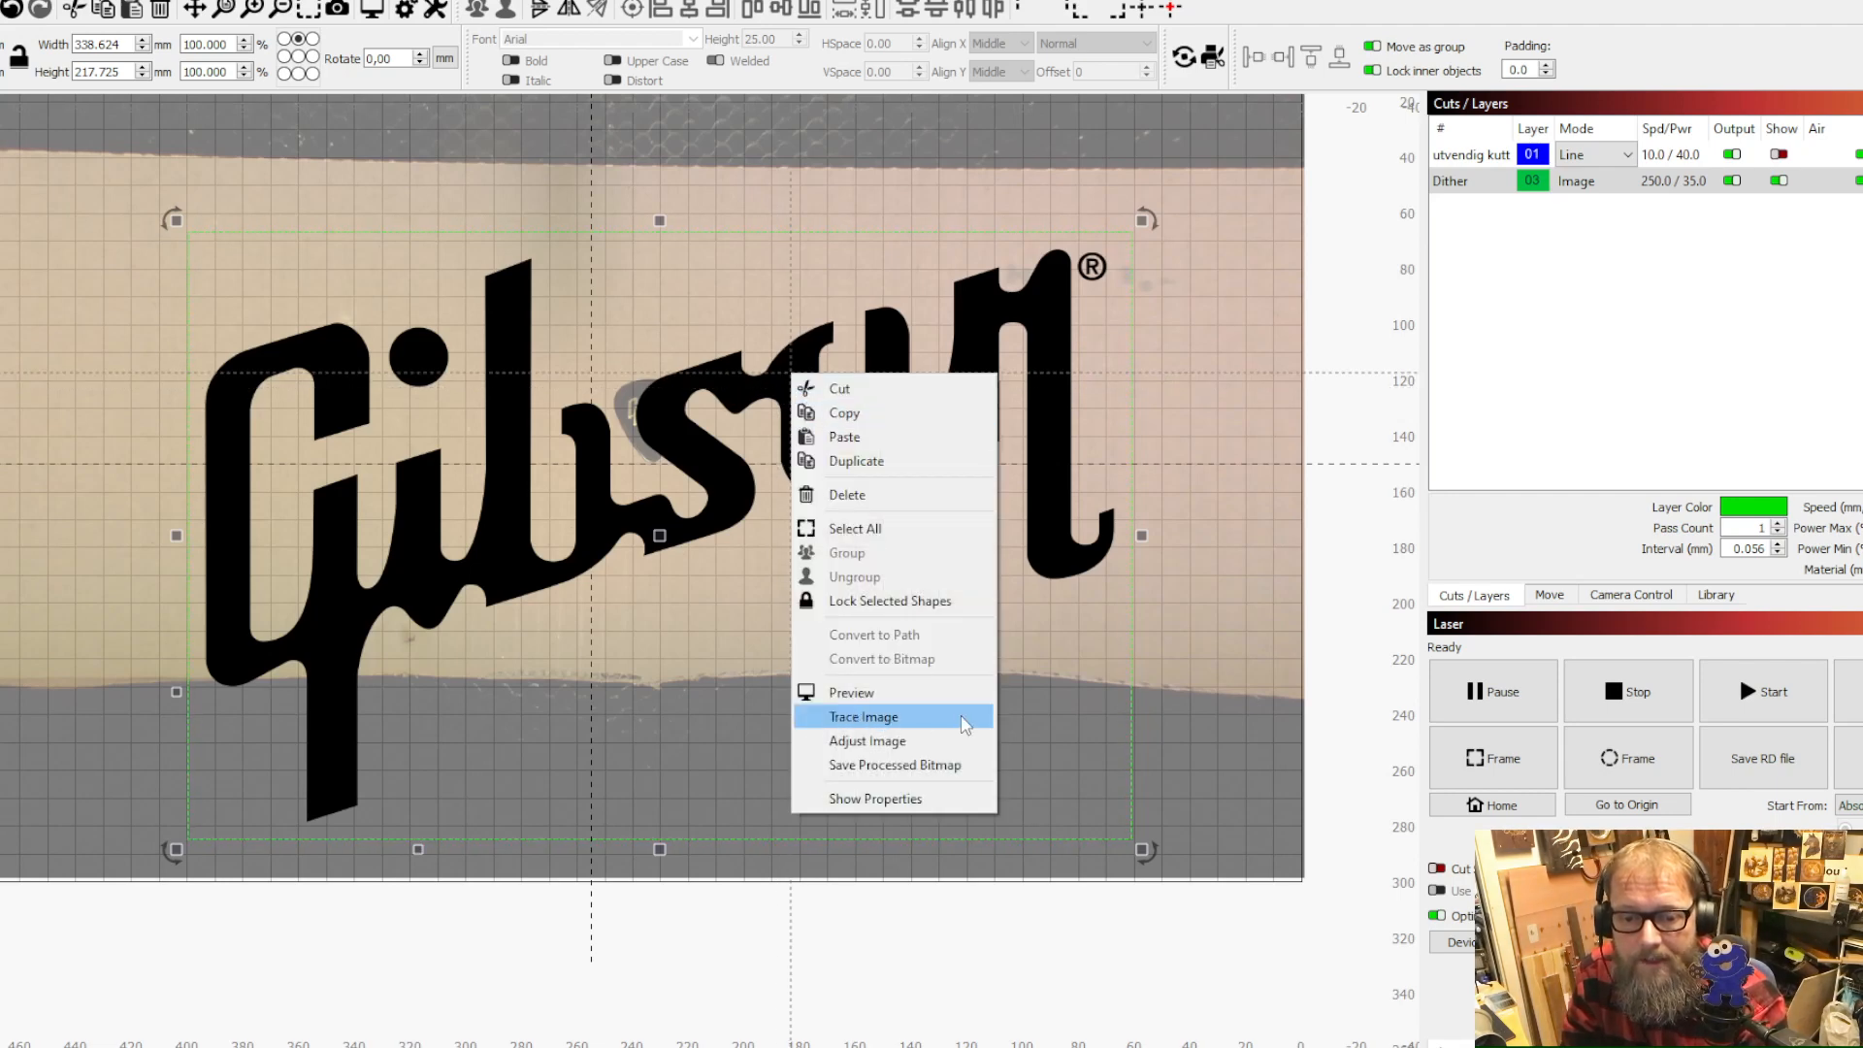
pyautogui.click(810, 718)
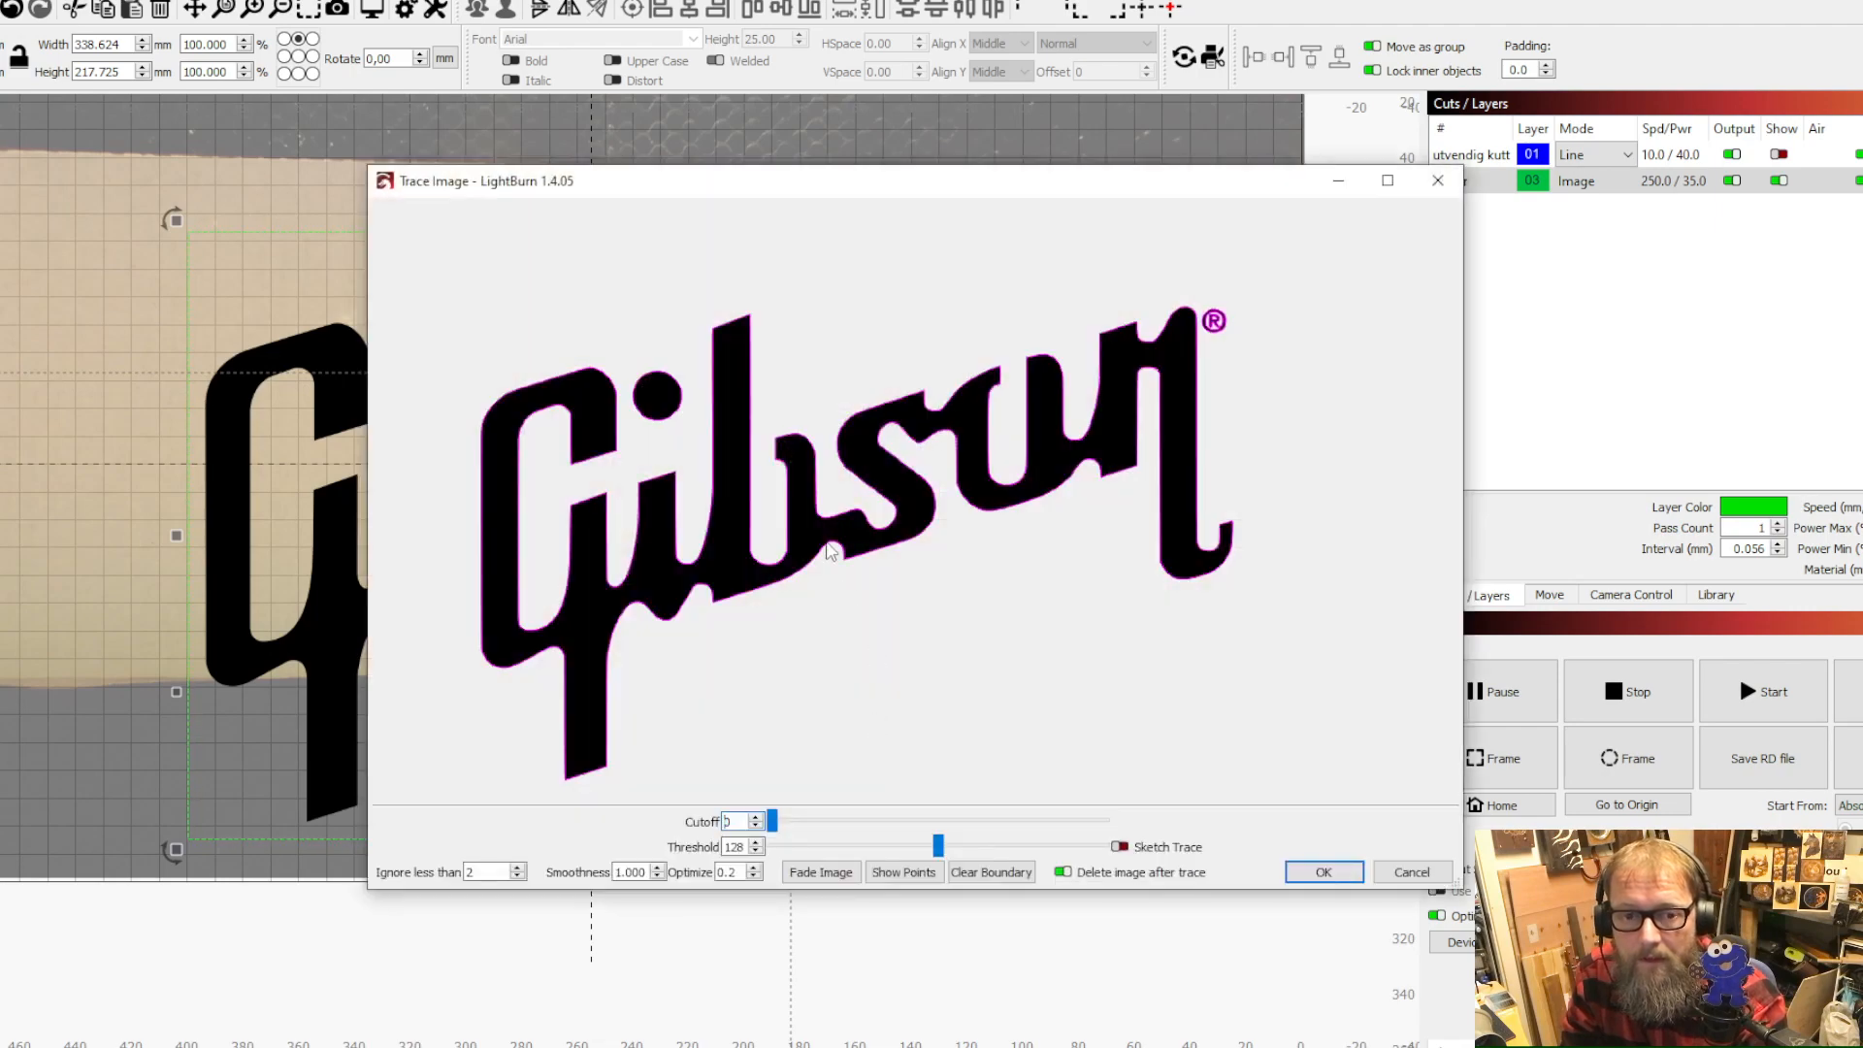
pyautogui.scroll(3, 808, 499)
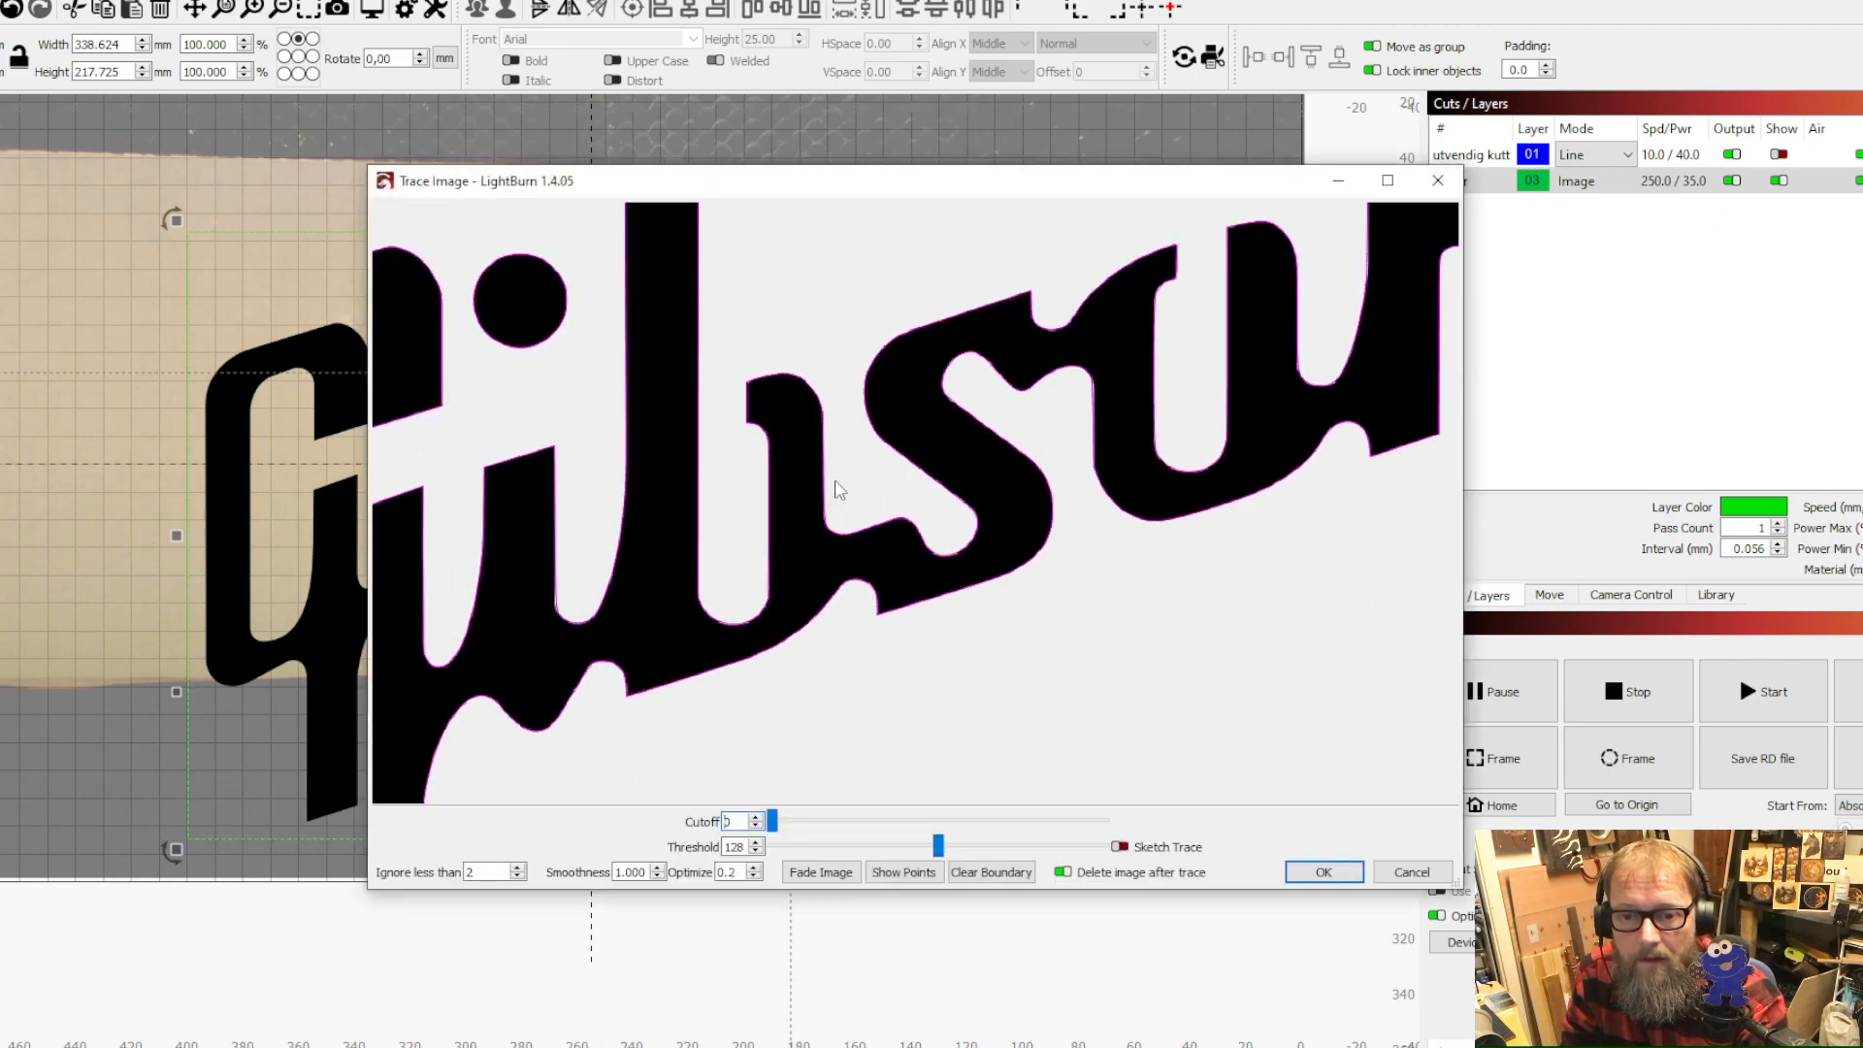
pyautogui.scroll(1, 839, 490)
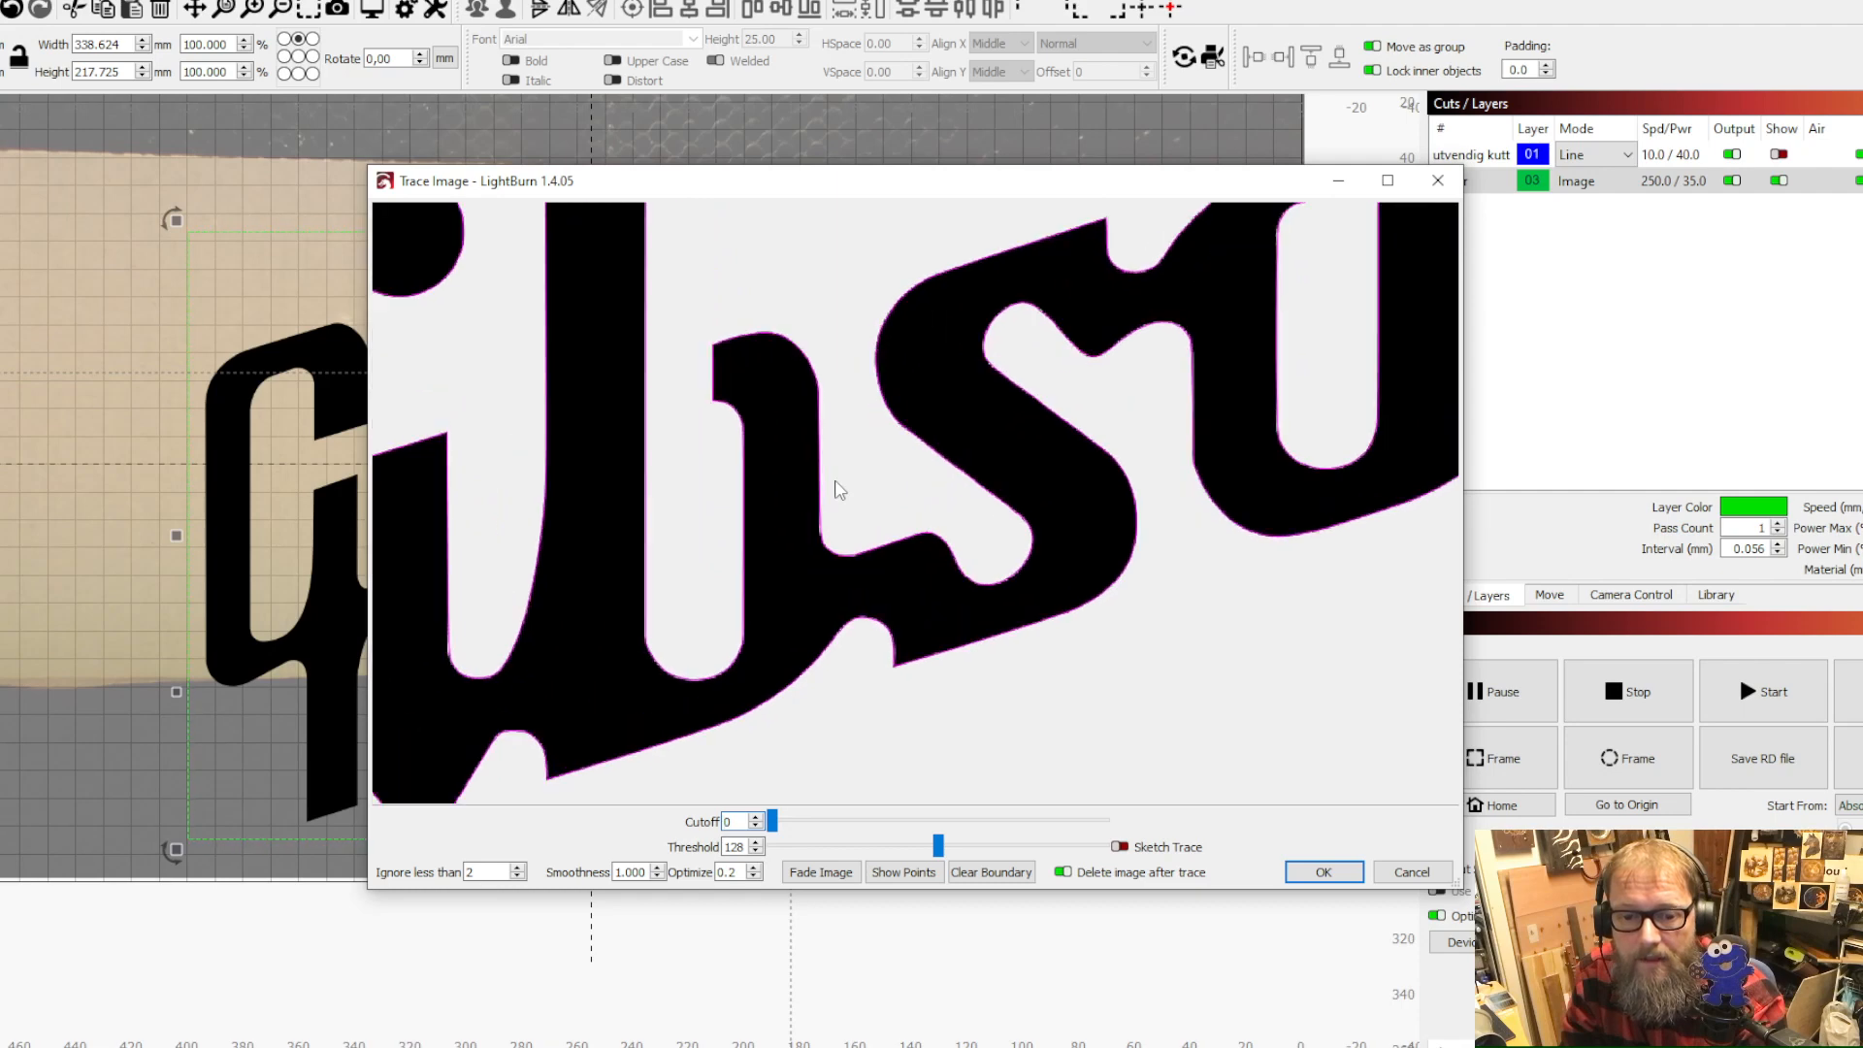
pyautogui.scroll(2, 840, 490)
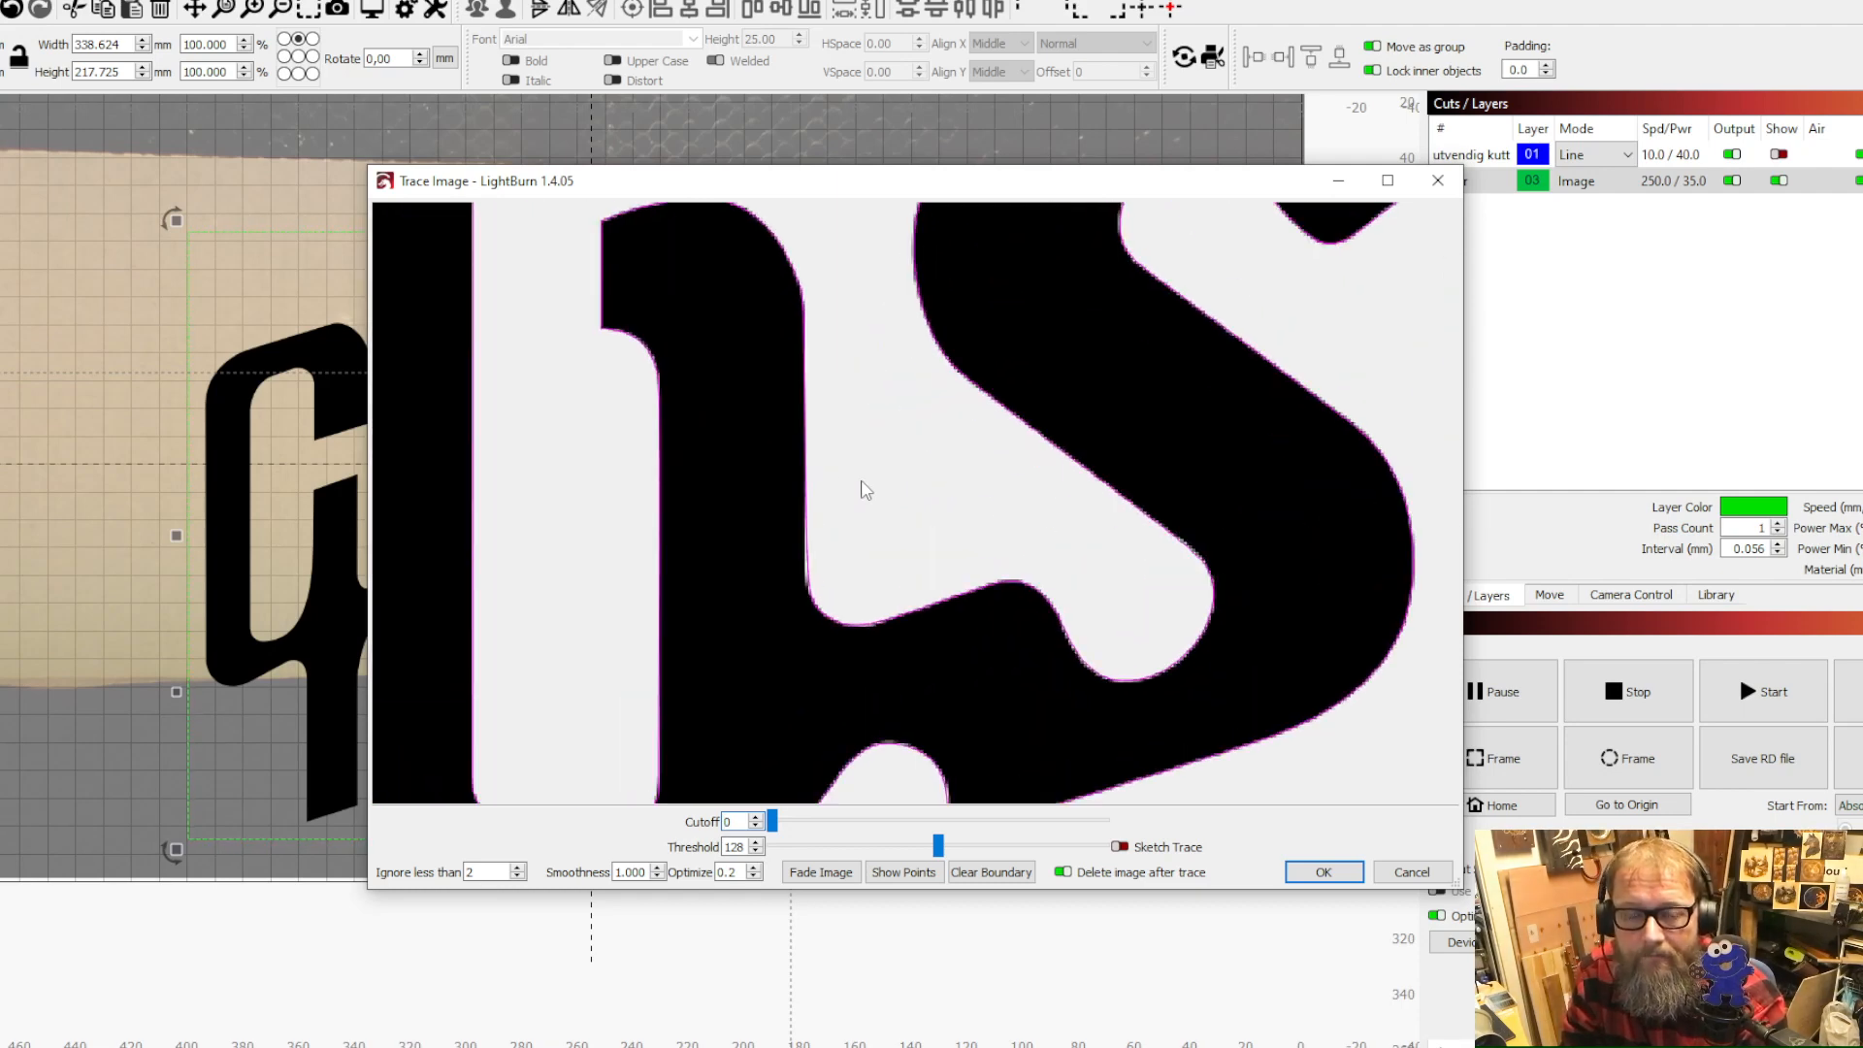
pyautogui.scroll(-3, 1056, 365)
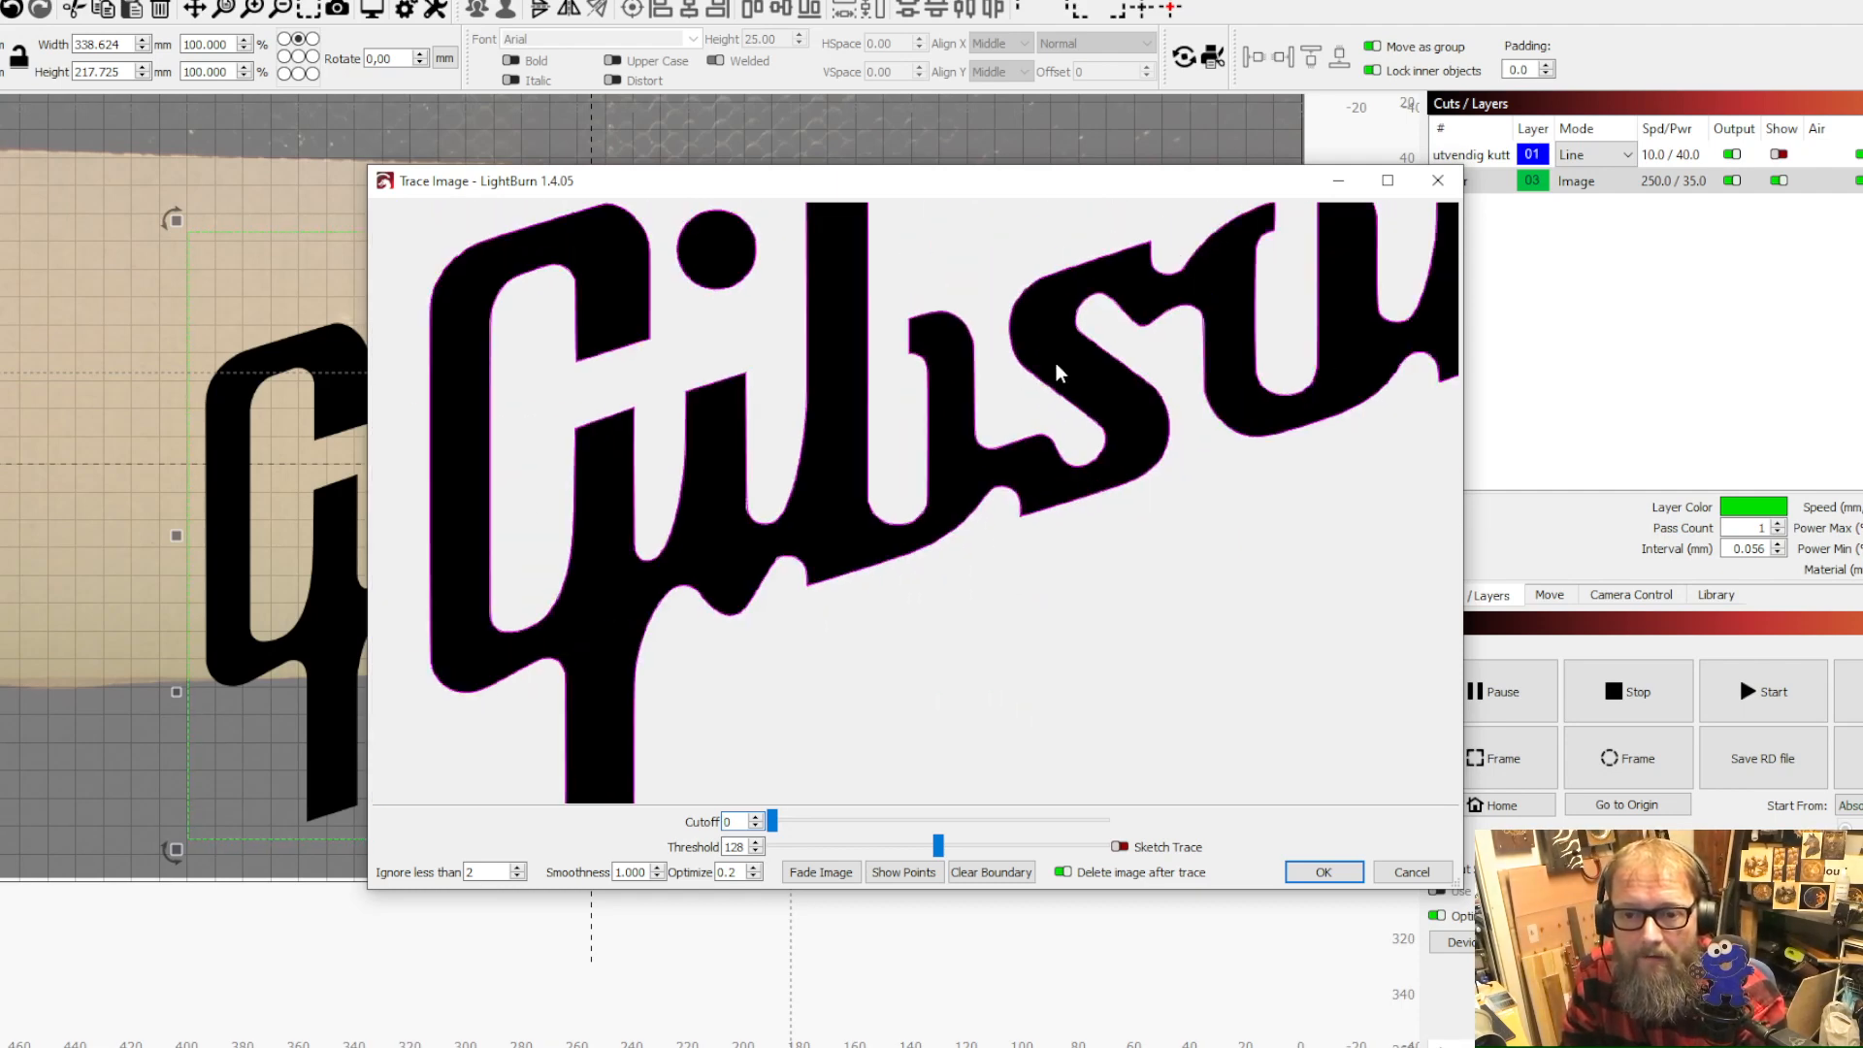
pyautogui.scroll(-3, 1058, 361)
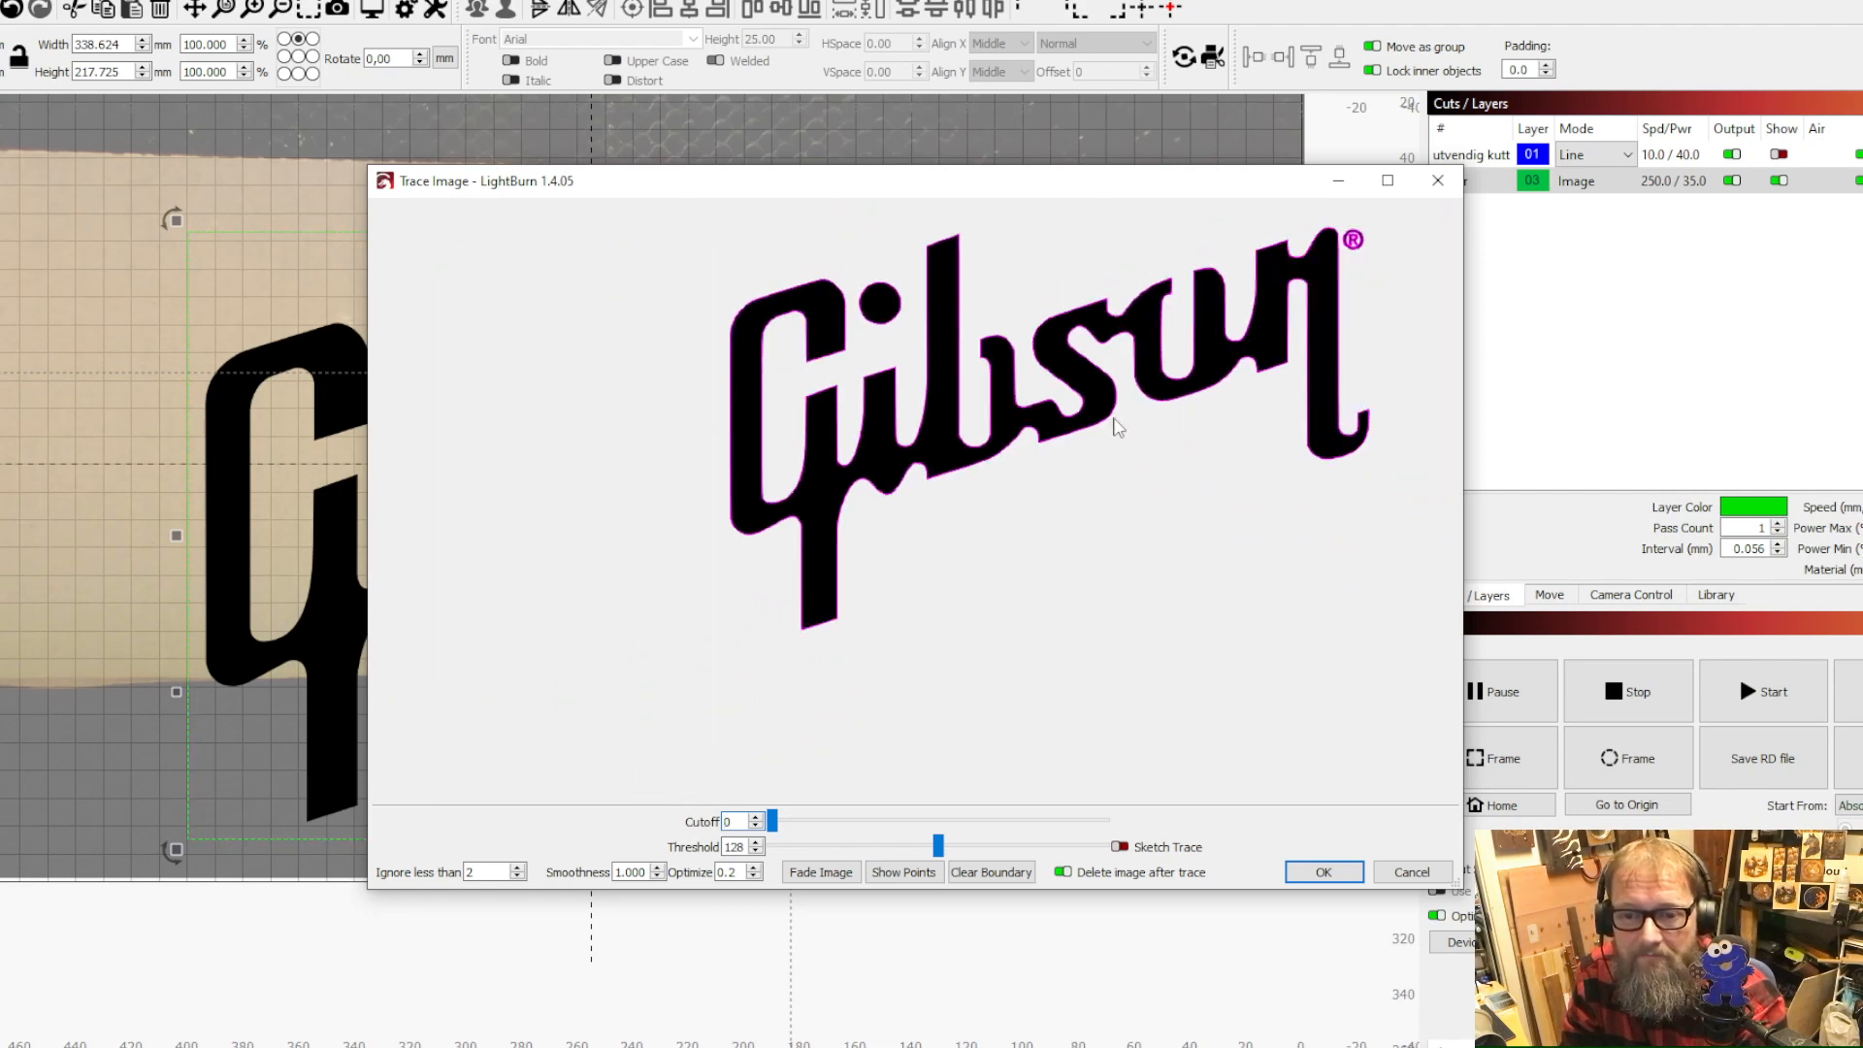
pyautogui.scroll(2, 1247, 312)
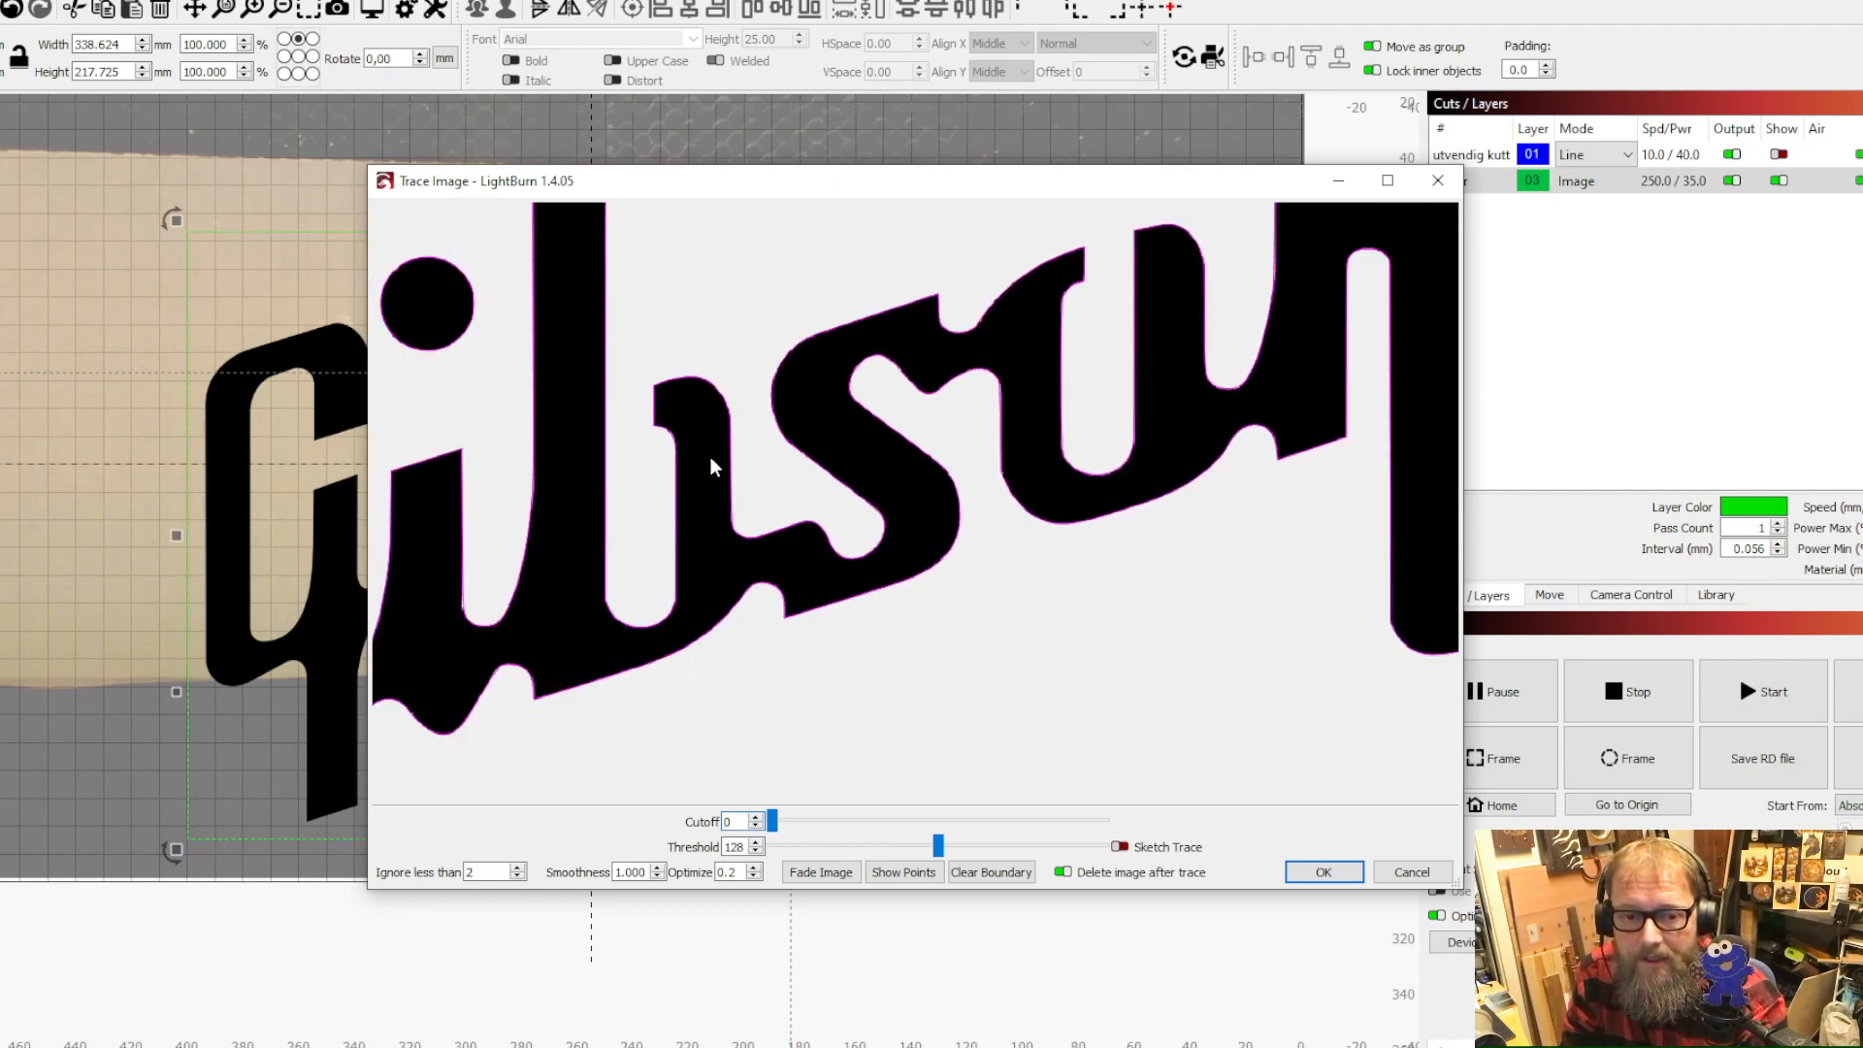
pyautogui.scroll(1, 710, 457)
pyautogui.scroll(-3, 710, 457)
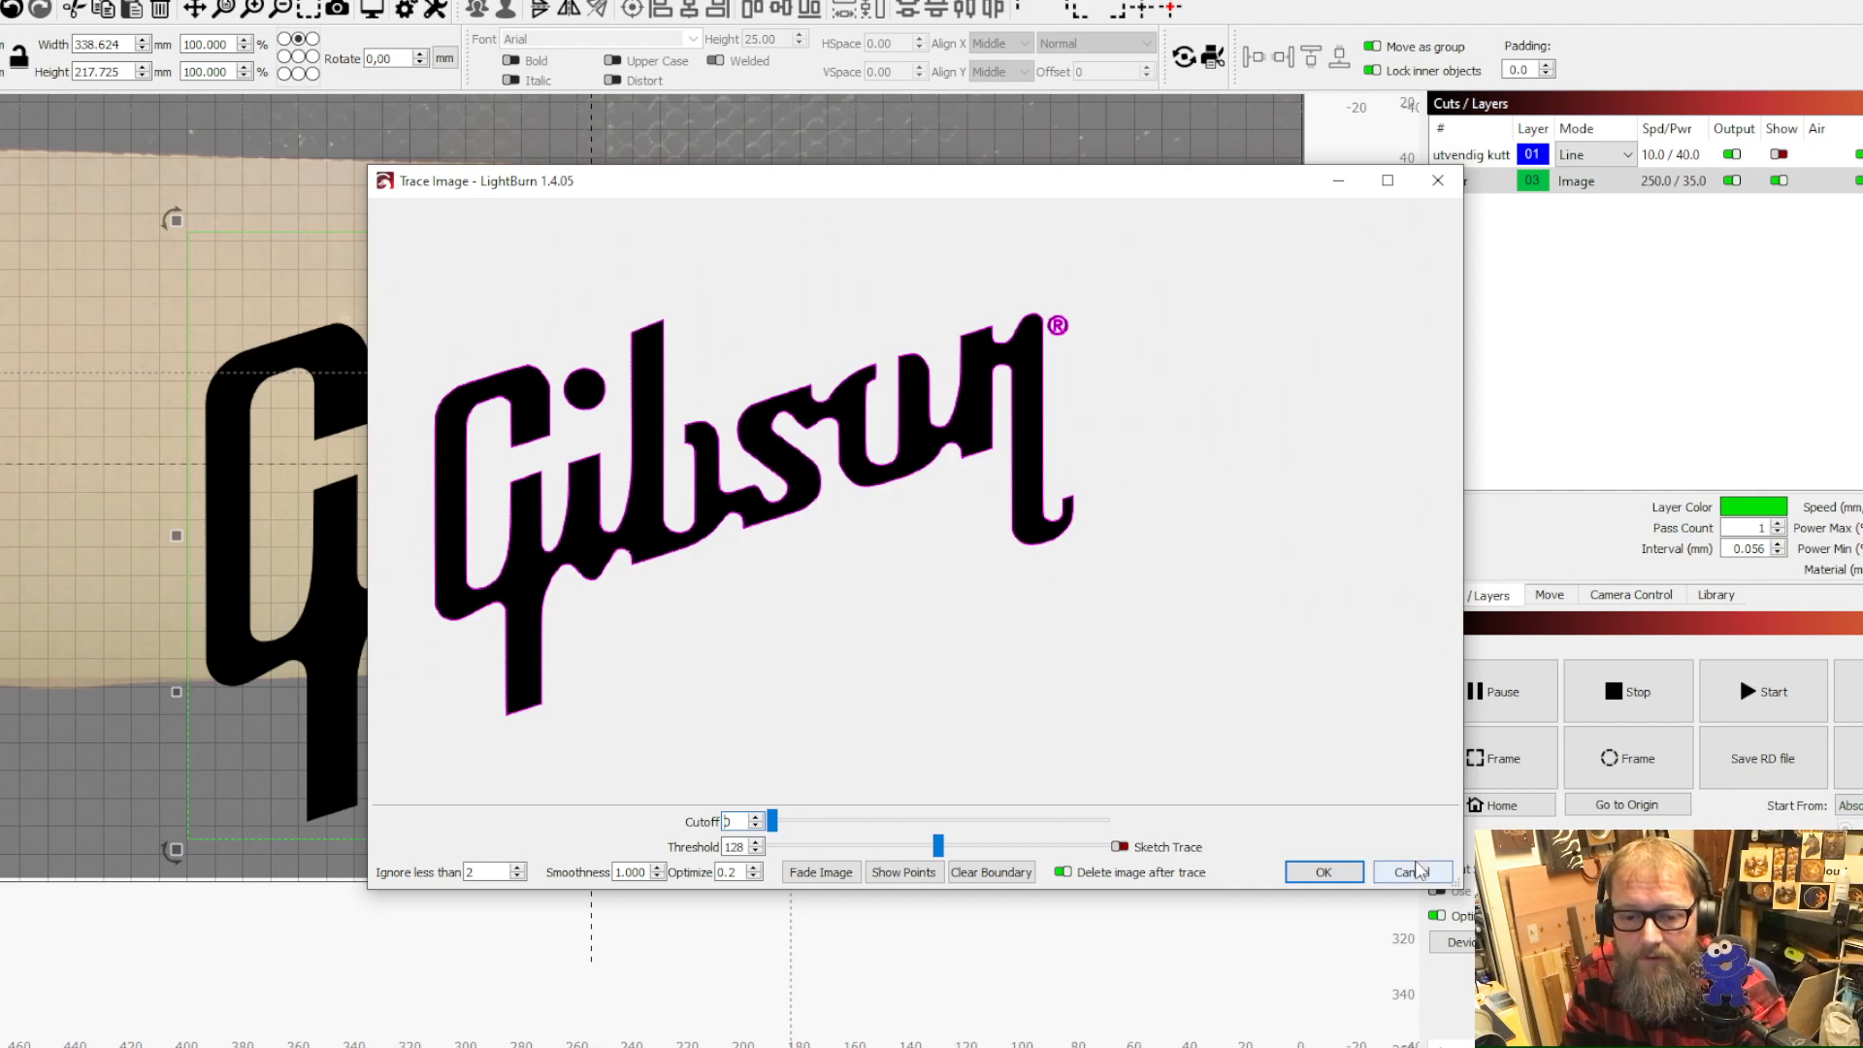
pyautogui.click(1326, 873)
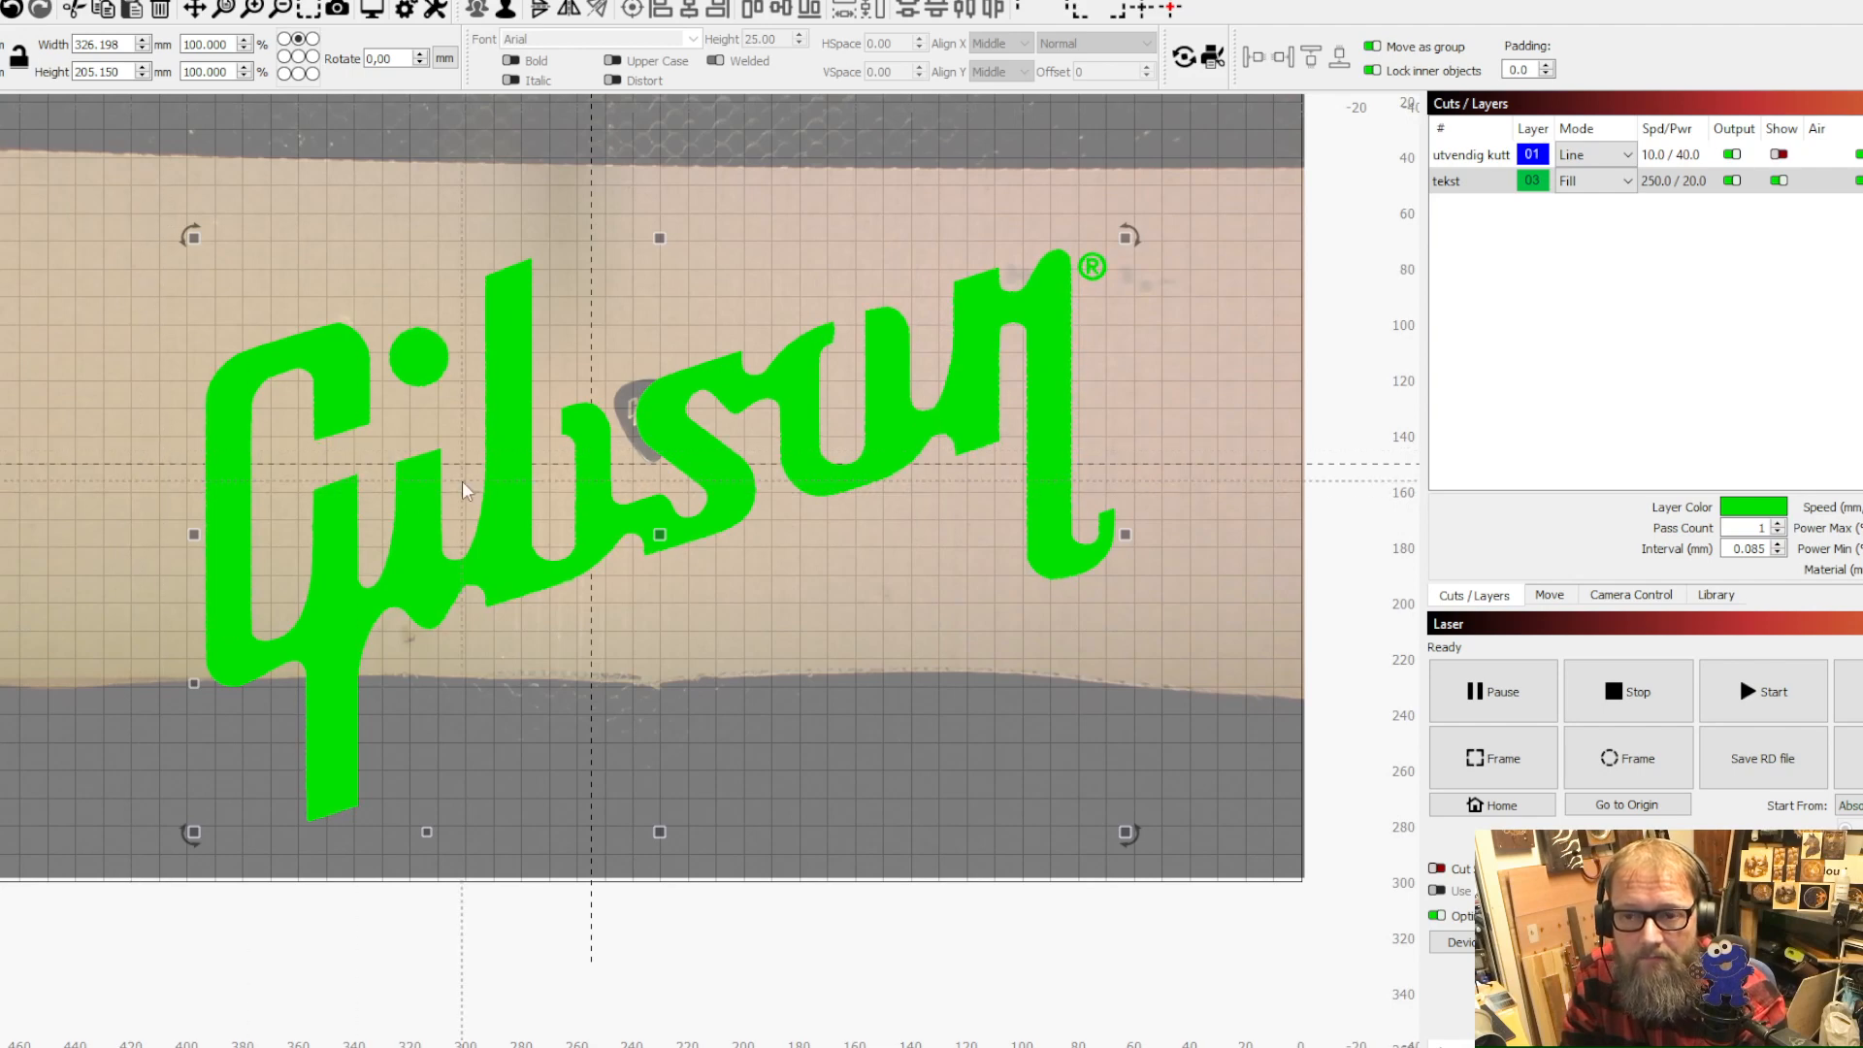
# Ungroup the traced Gibson logo and delete the small ® symbol beside the final letter
pyautogui.moveTo(662, 533)
pyautogui.mouseDown()
pyautogui.moveTo(679, 573)
pyautogui.moveTo(907, 553)
pyautogui.moveTo(844, 562)
pyautogui.moveTo(423, 310)
pyautogui.moveTo(573, 551)
pyautogui.moveTo(680, 541)
pyautogui.mouseUp()
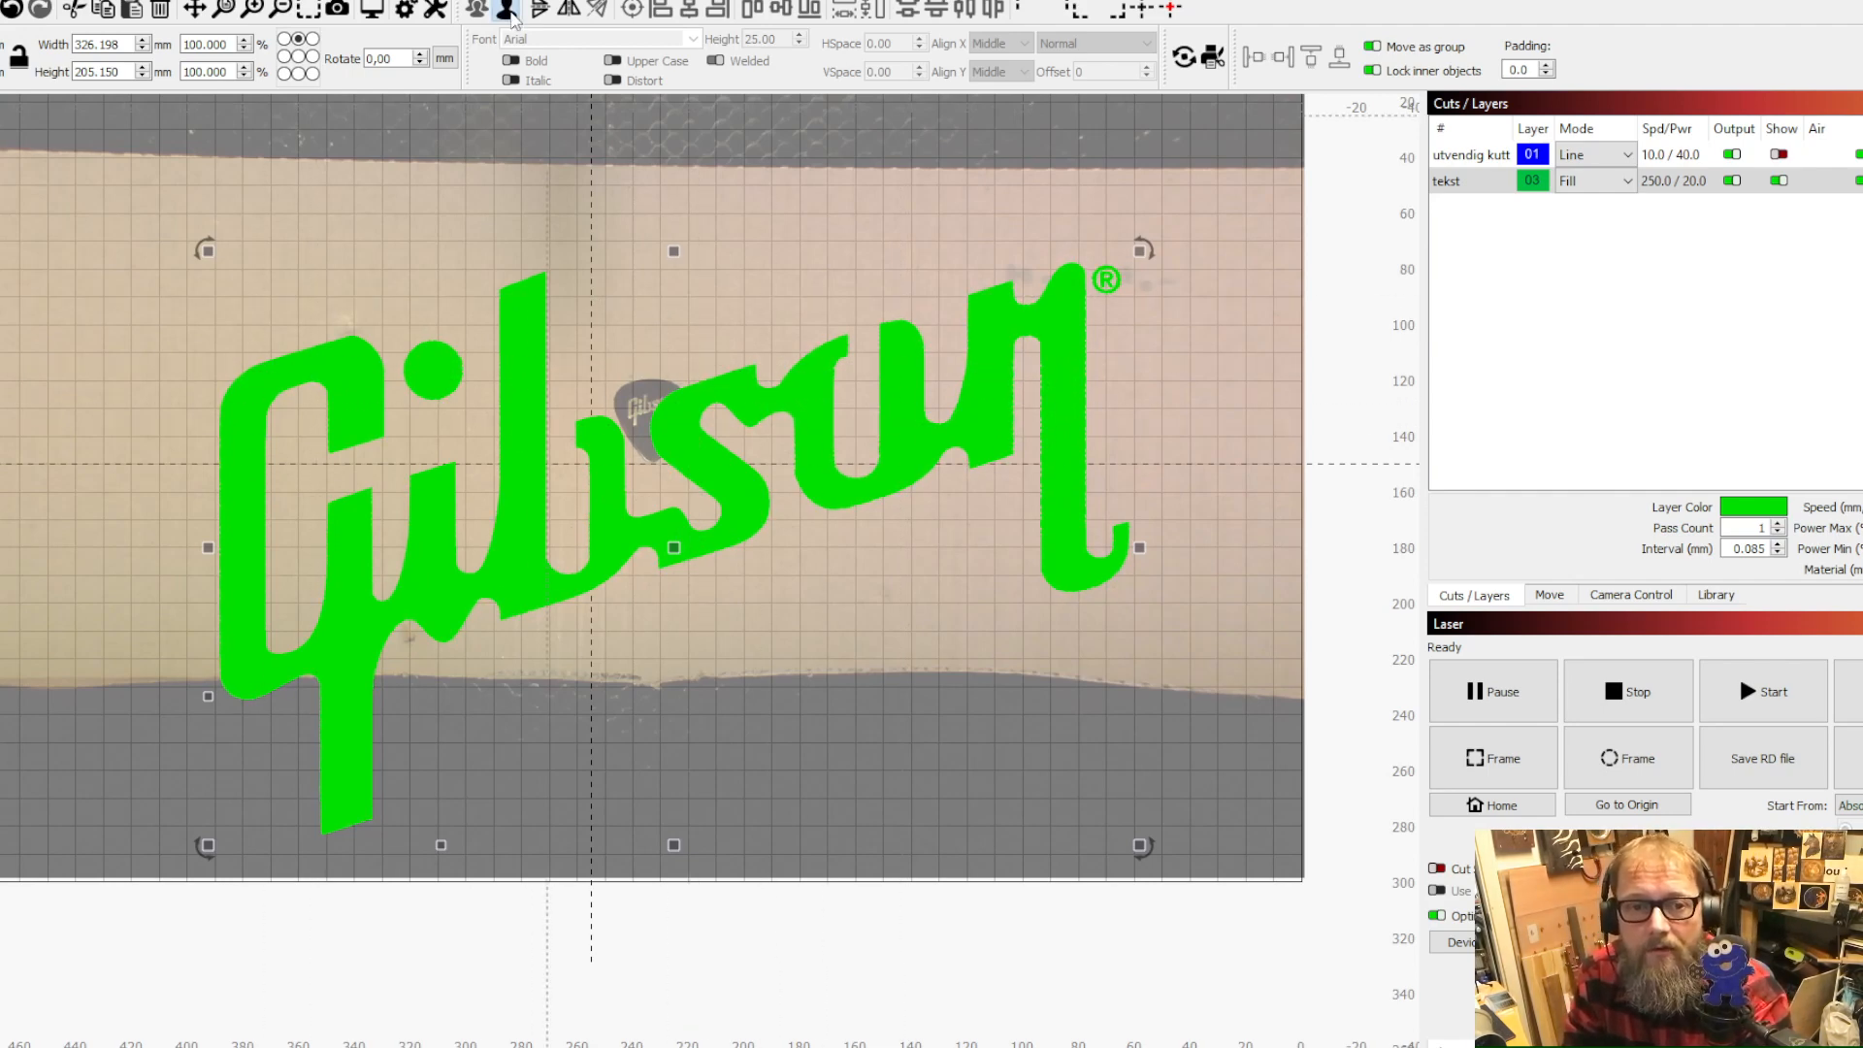
pyautogui.click(905, 175)
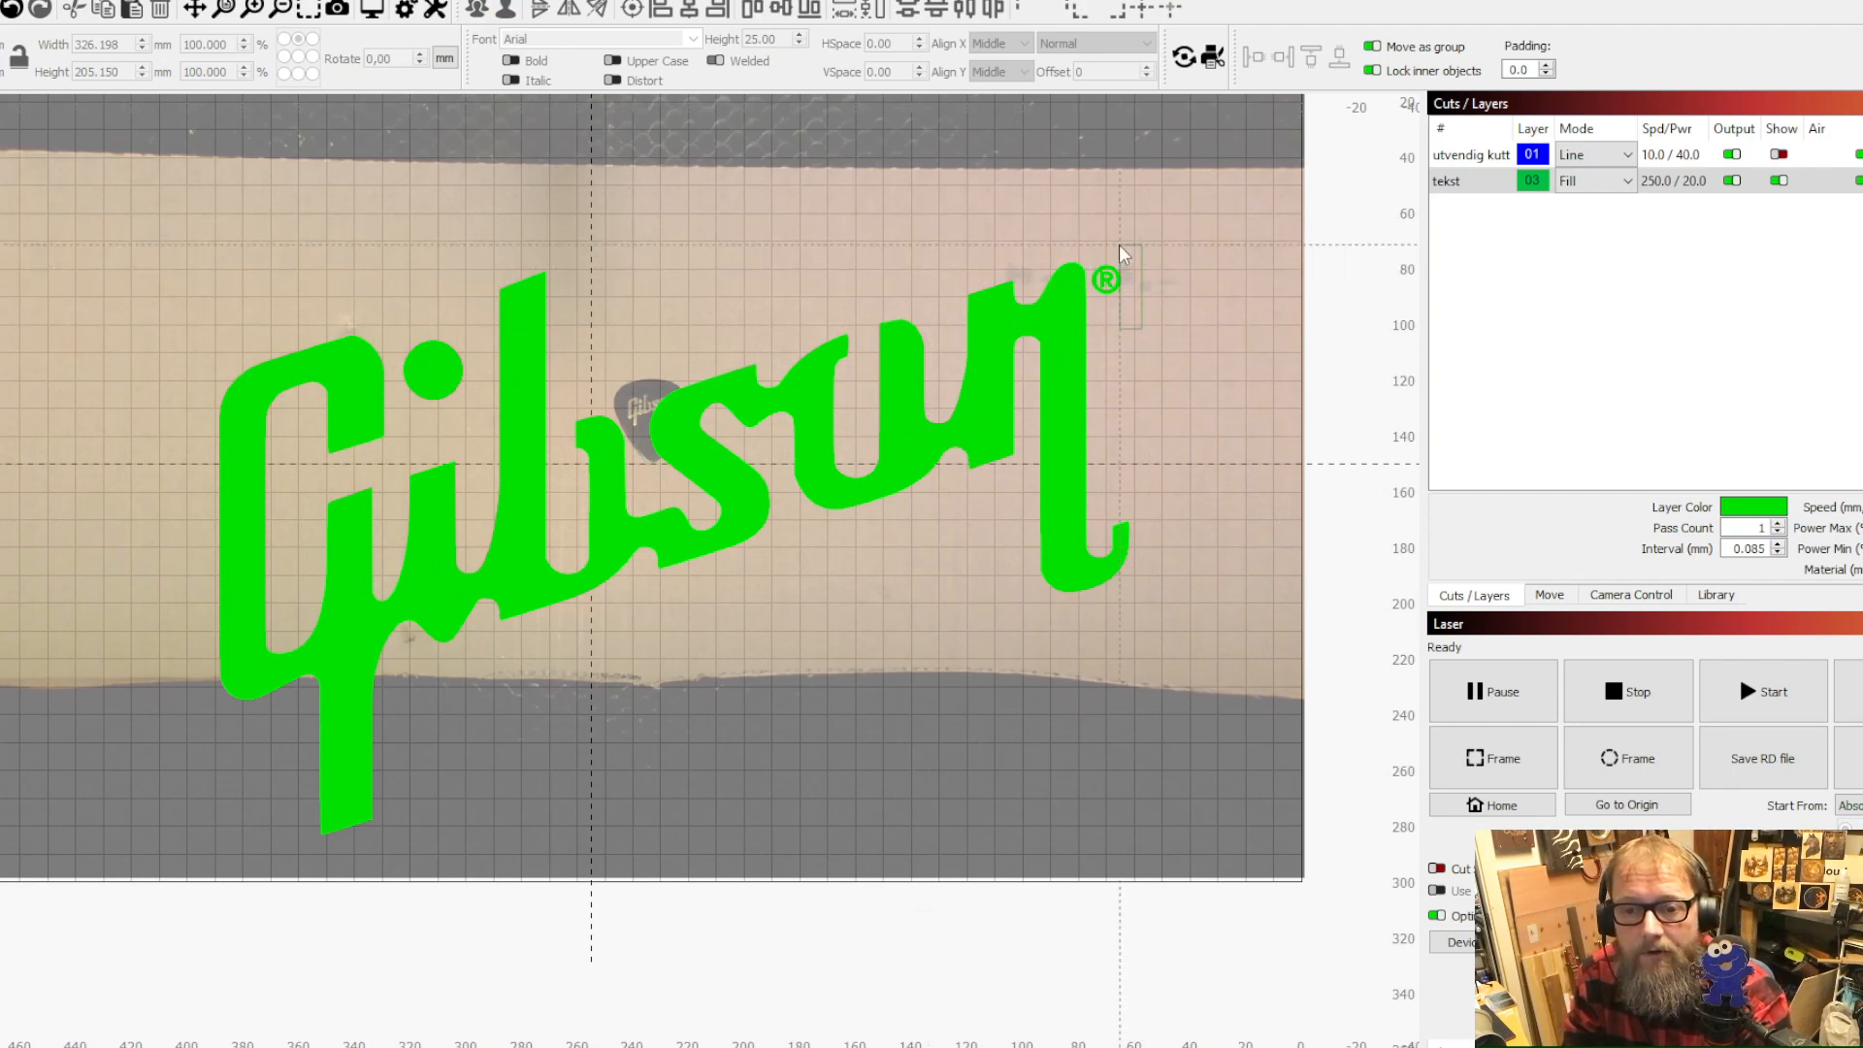
pyautogui.moveTo(1120, 245); pyautogui.dragTo(1093, 247)
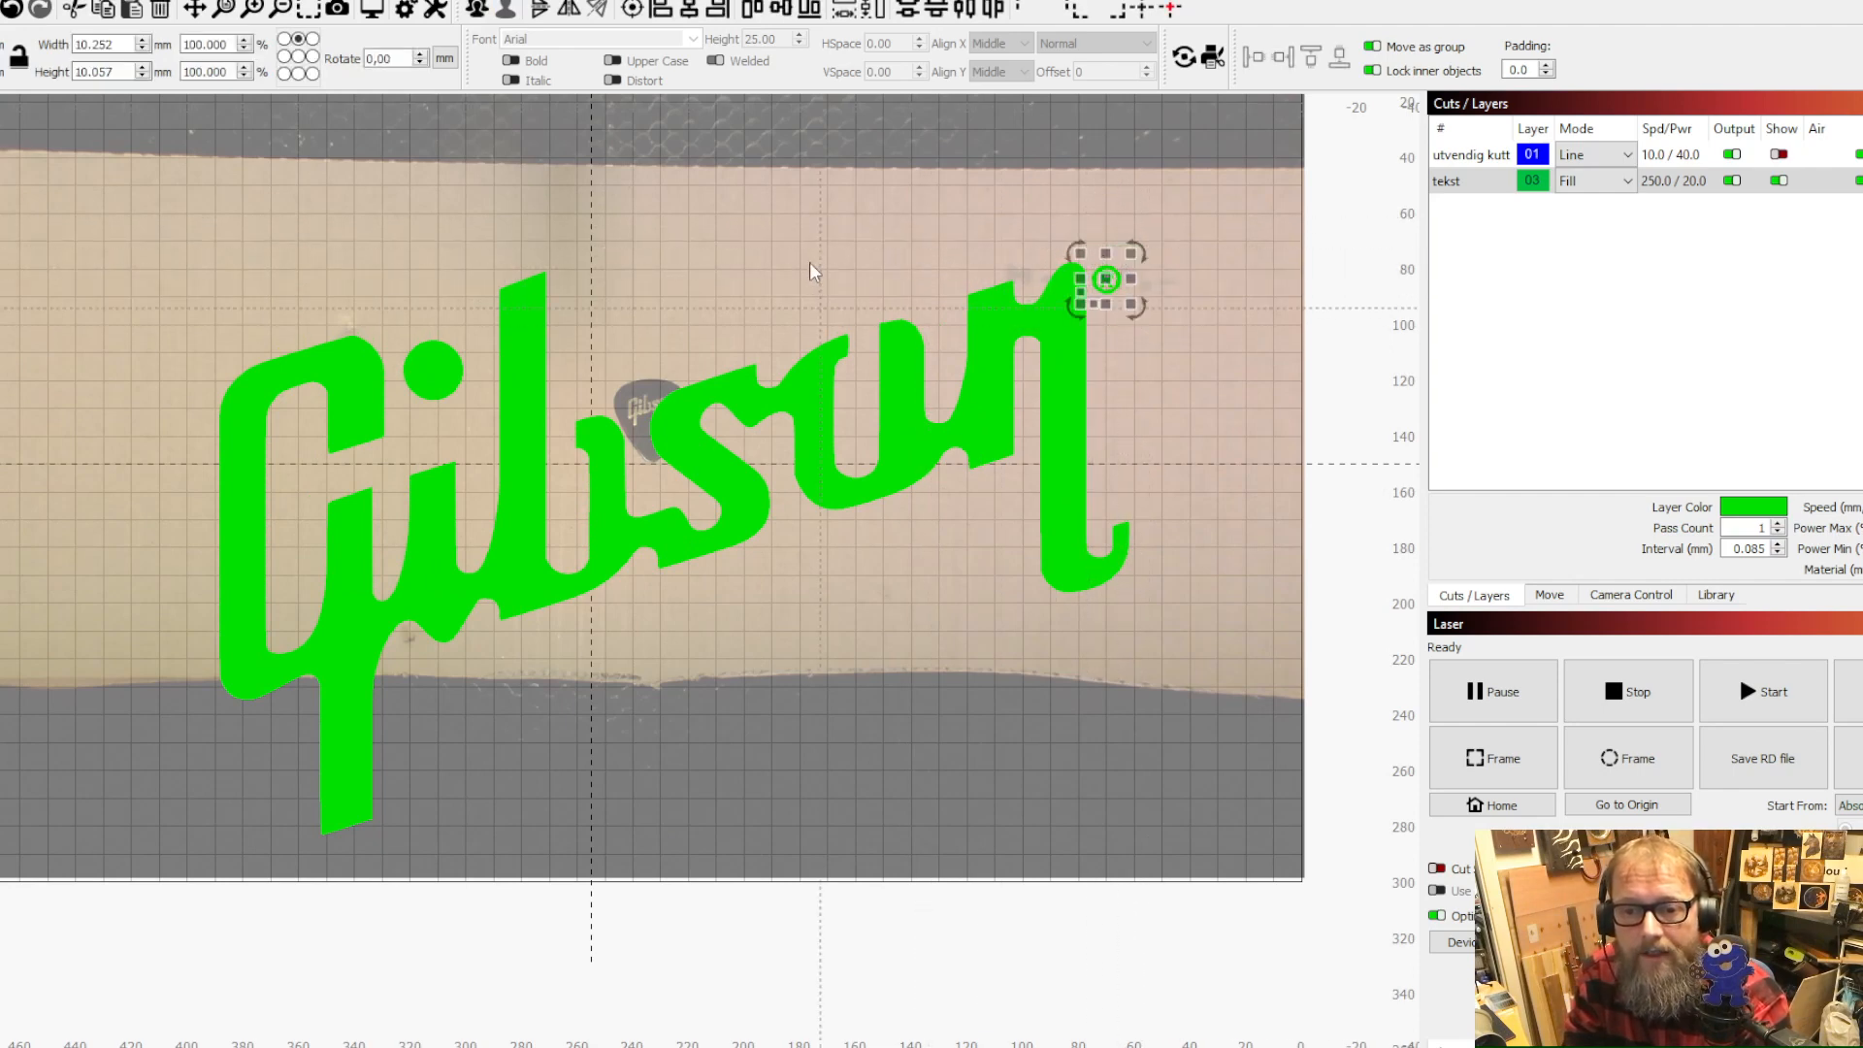
pyautogui.press('Delete')
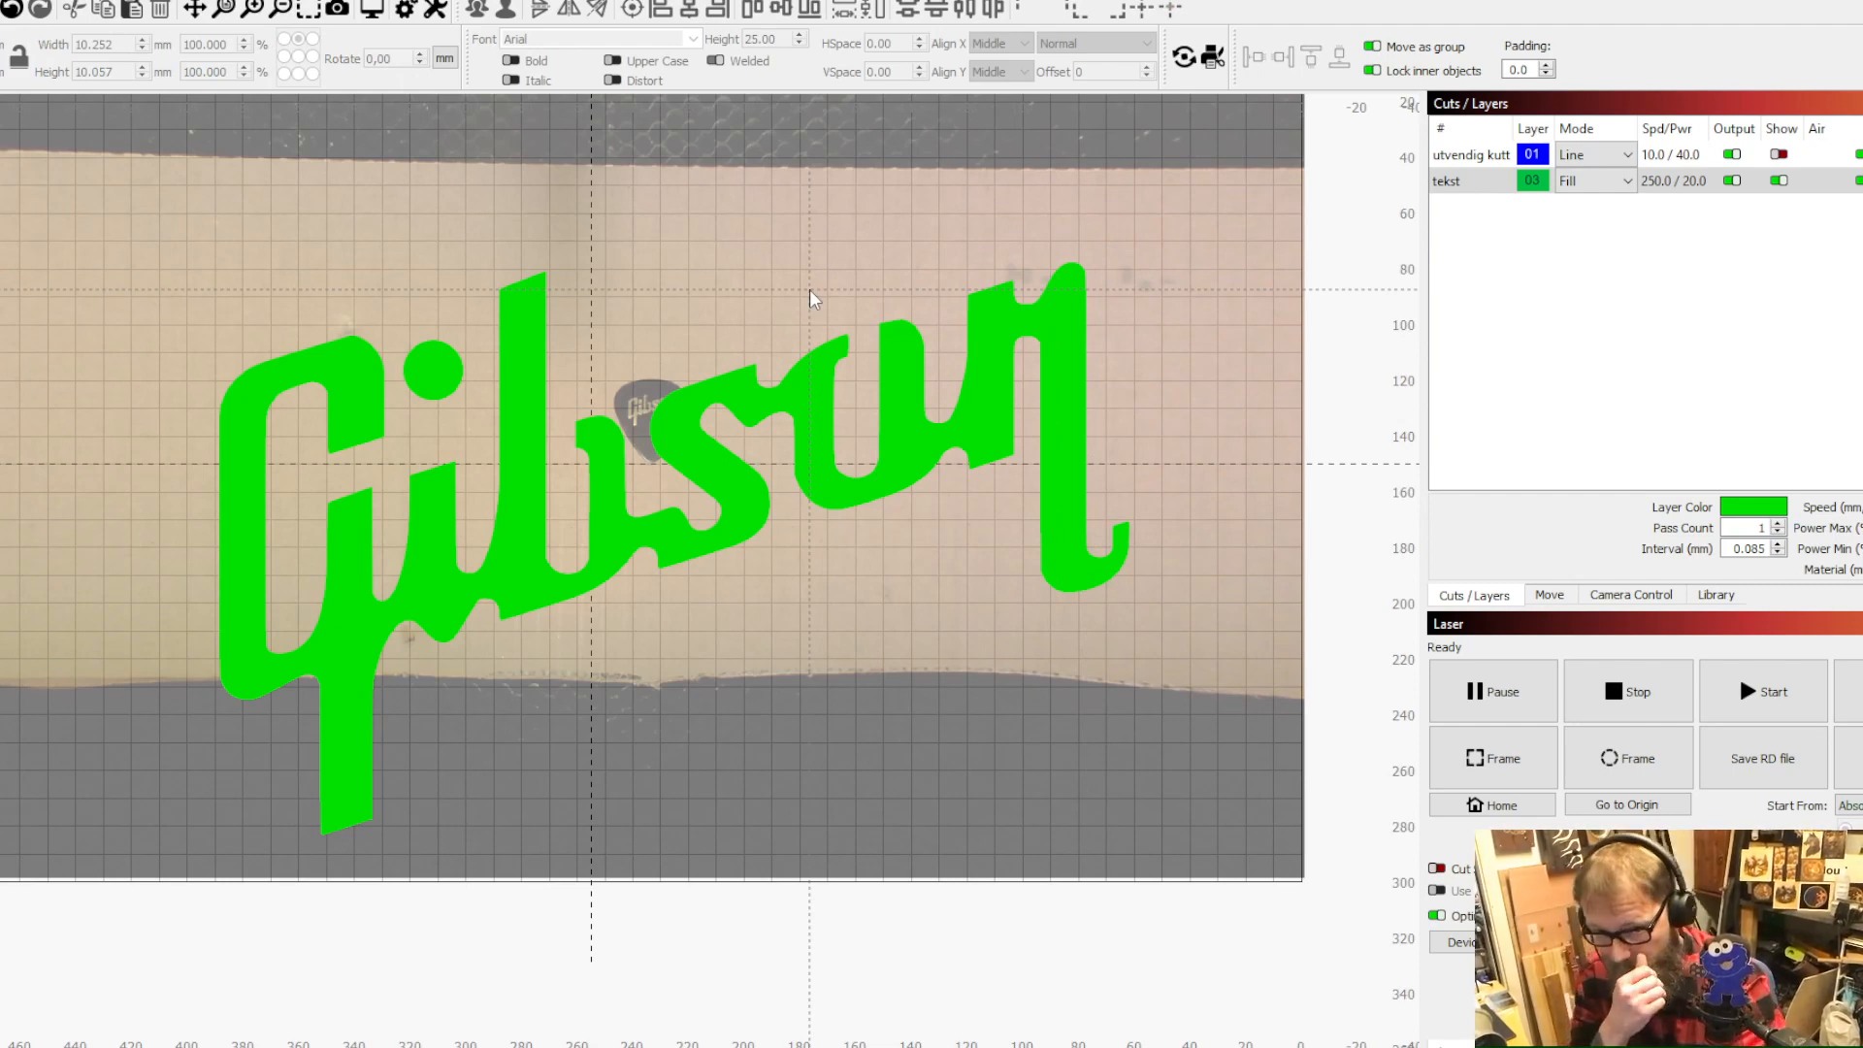
# Shrink the whole traced logo to about 148 mm wide beside the pick and show blue layer 01 again
pyautogui.click(735, 481)
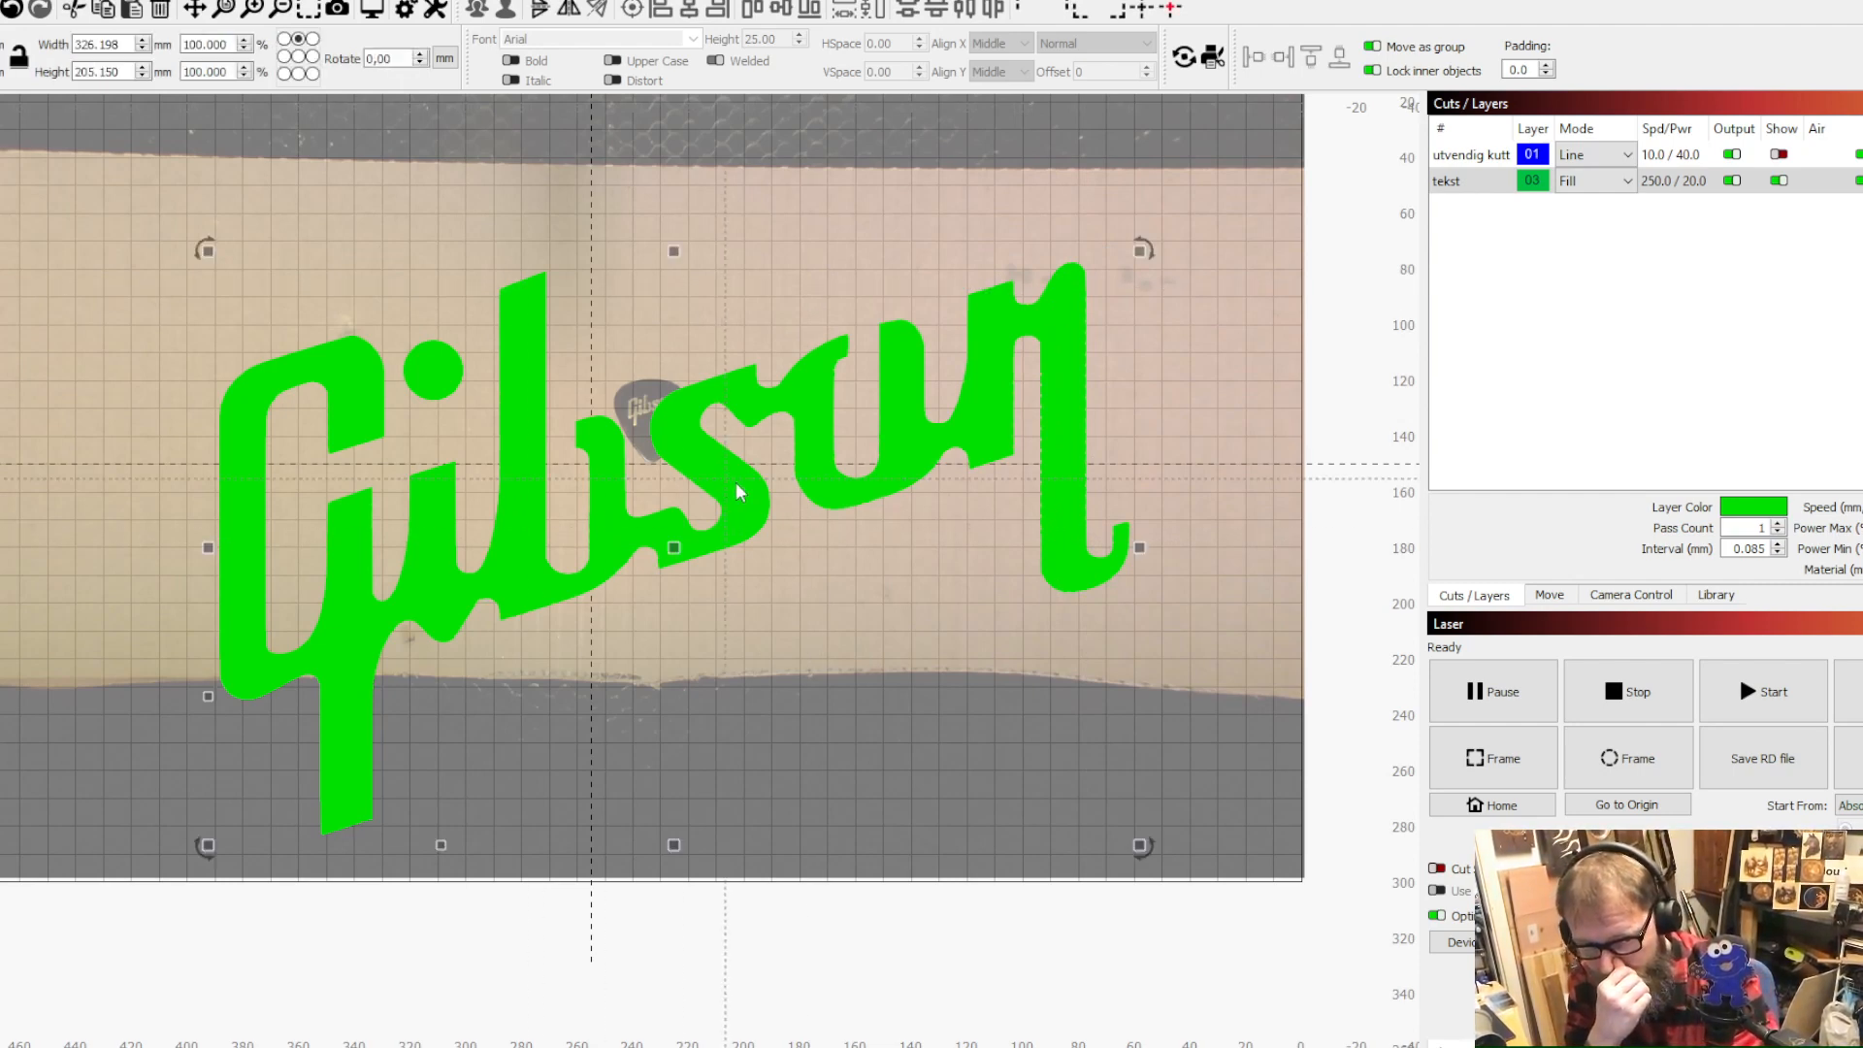
pyautogui.click(1214, 691)
pyautogui.moveTo(1216, 648); pyautogui.dragTo(166, 132)
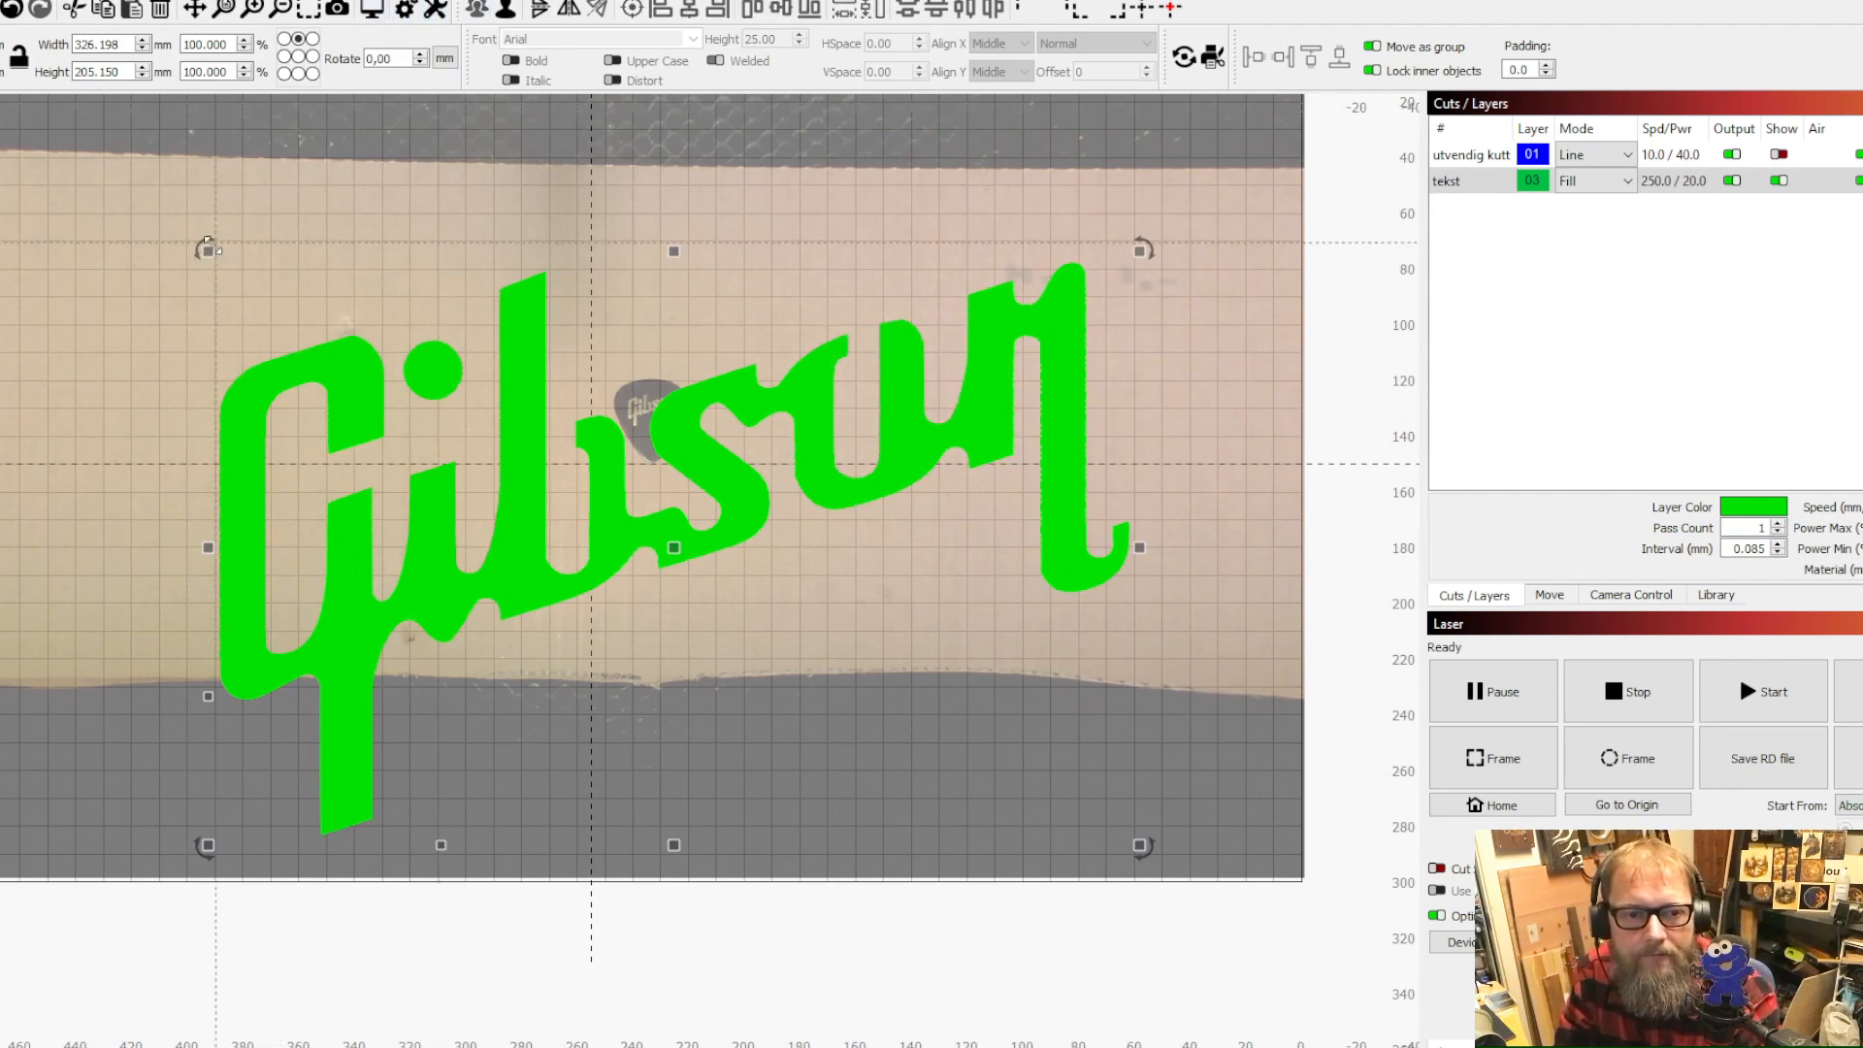
pyautogui.moveTo(208, 251); pyautogui.dragTo(702, 562)
pyautogui.moveTo(927, 706); pyautogui.dragTo(525, 381)
pyautogui.click(1779, 155)
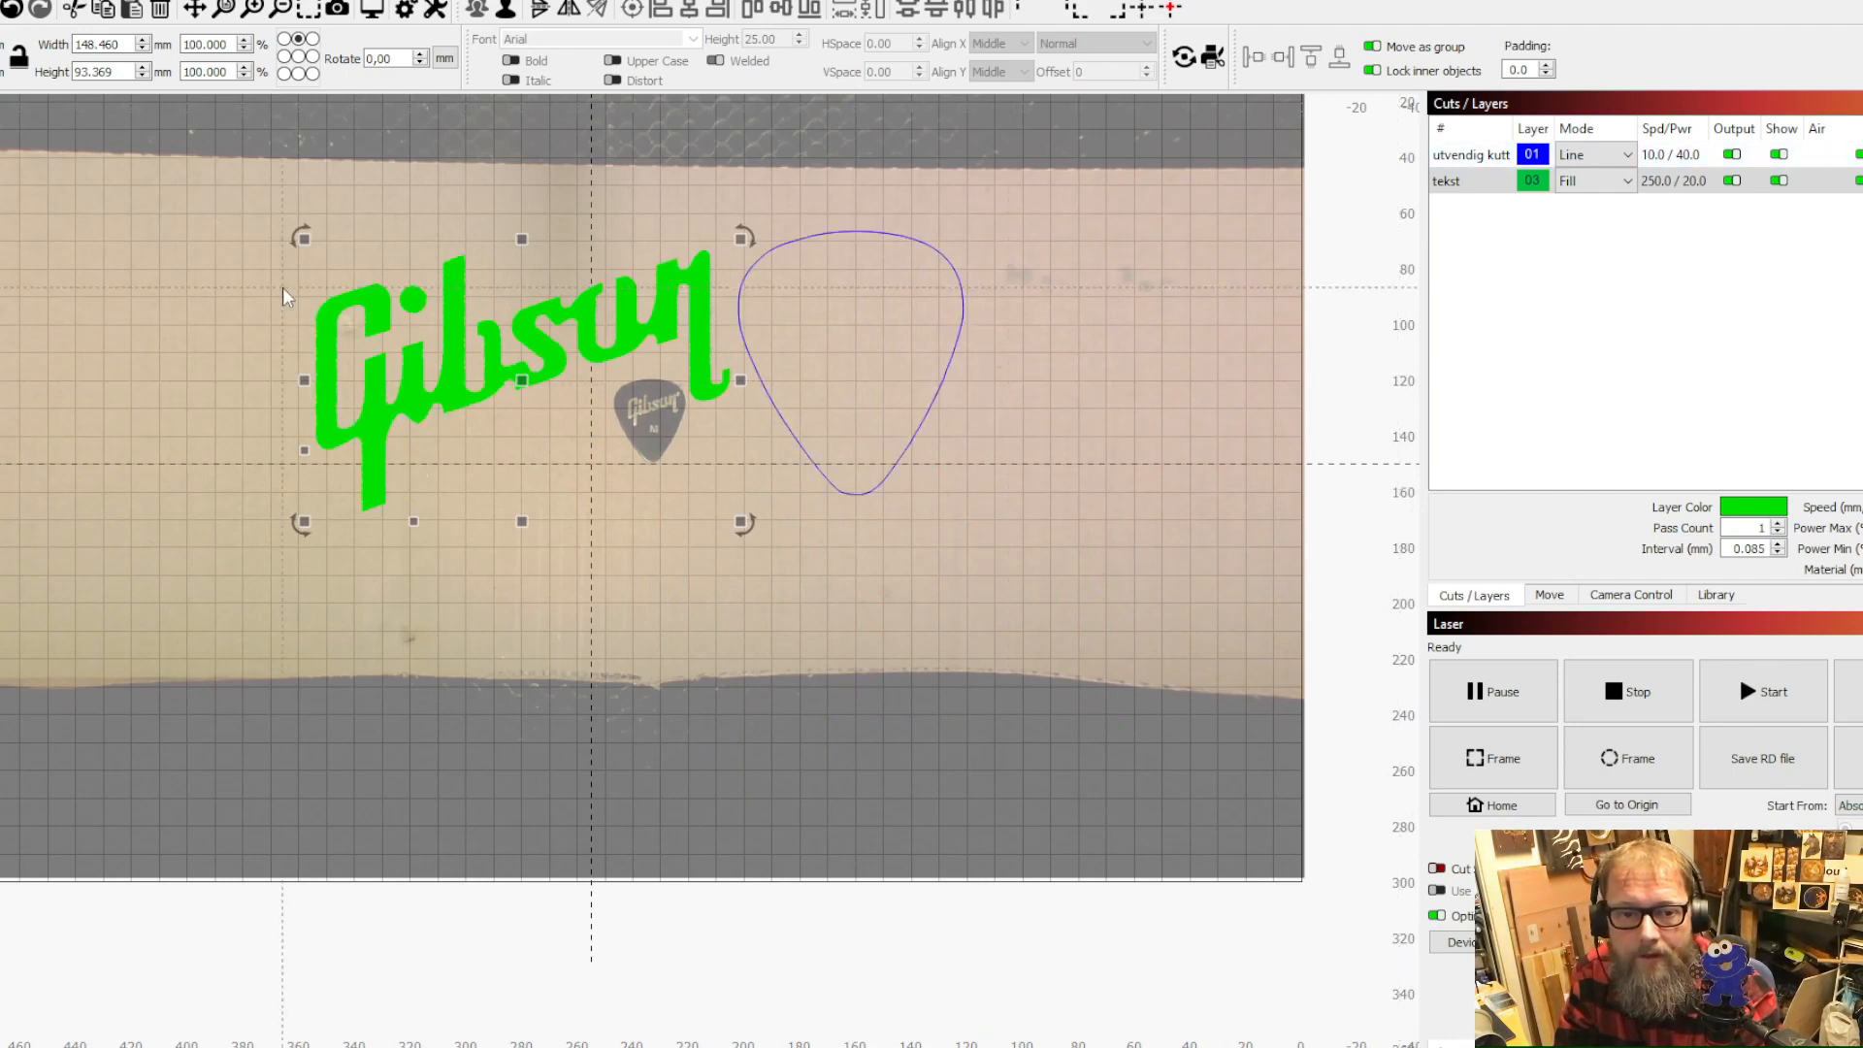
# Scale the logo down to about 55 mm wide and place it inside the upper part of the blue pick outline
pyautogui.moveTo(304, 237); pyautogui.dragTo(539, 384)
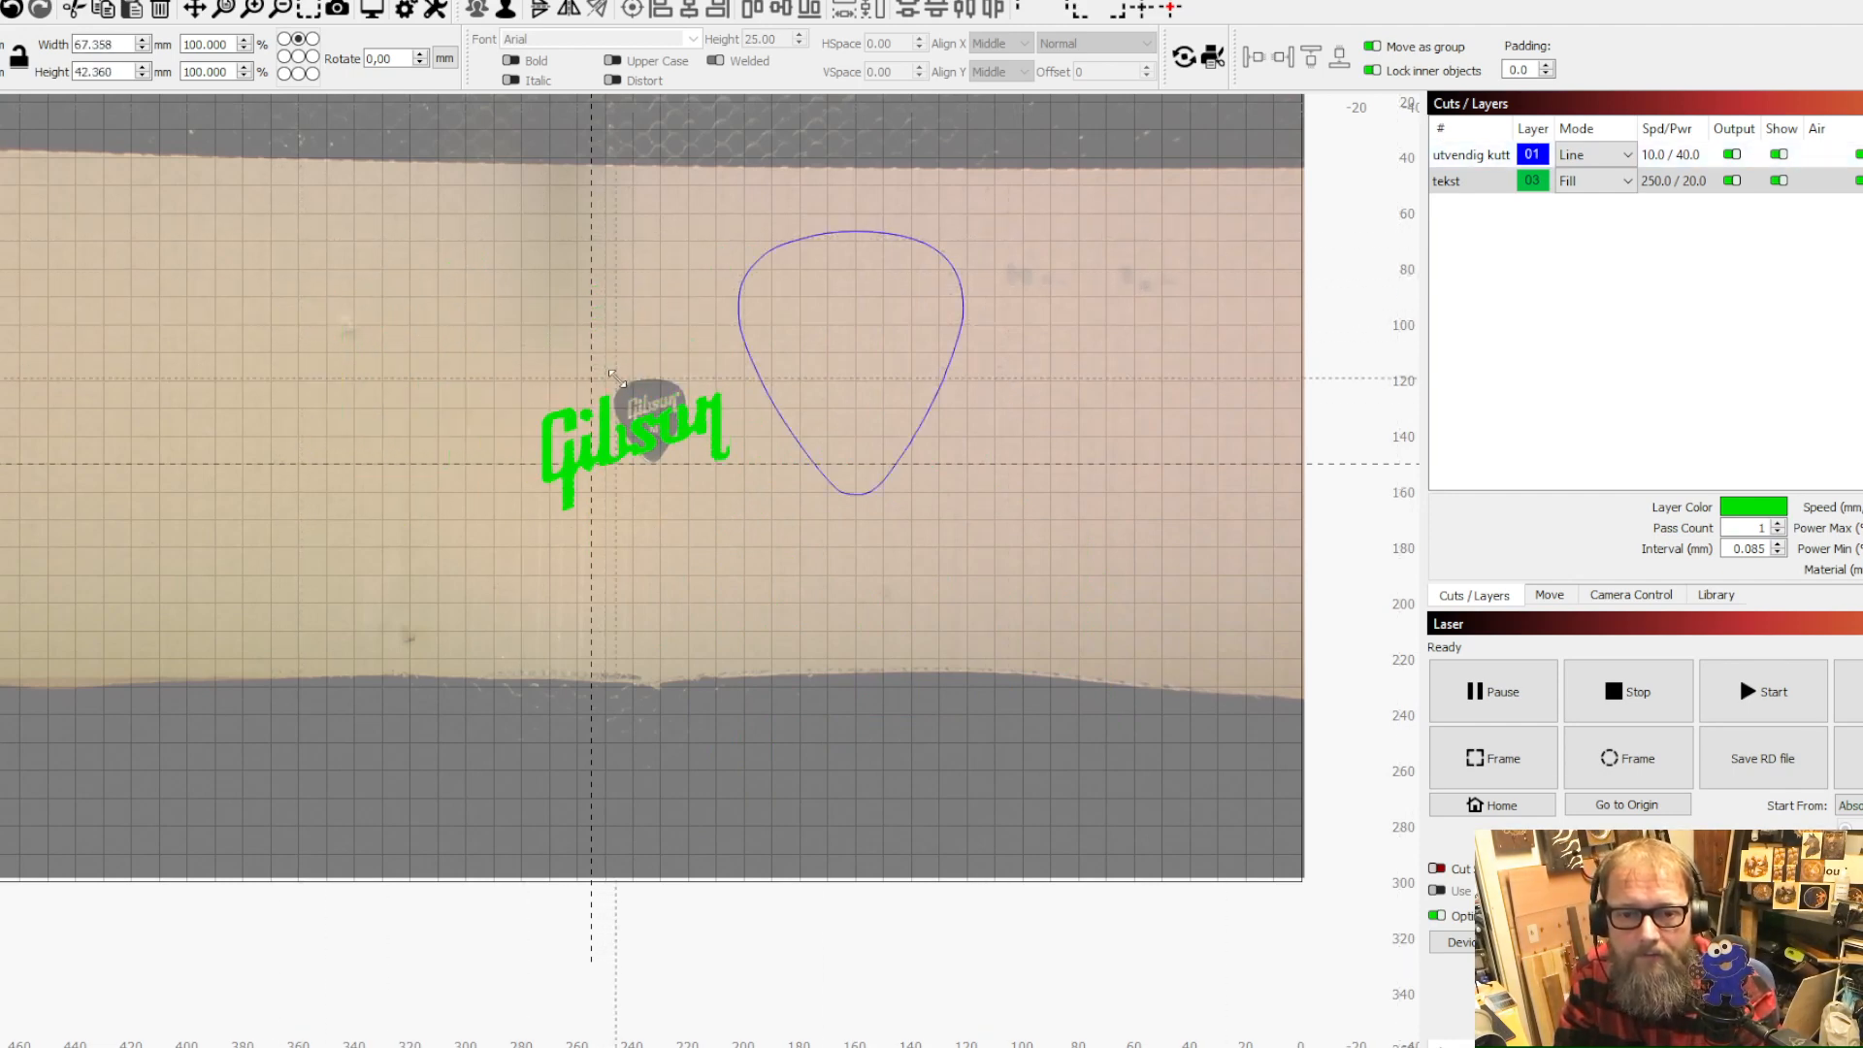
pyautogui.moveTo(643, 439); pyautogui.dragTo(863, 323)
pyautogui.moveTo(748, 260); pyautogui.dragTo(782, 283)
pyautogui.moveTo(870, 341); pyautogui.dragTo(855, 322)
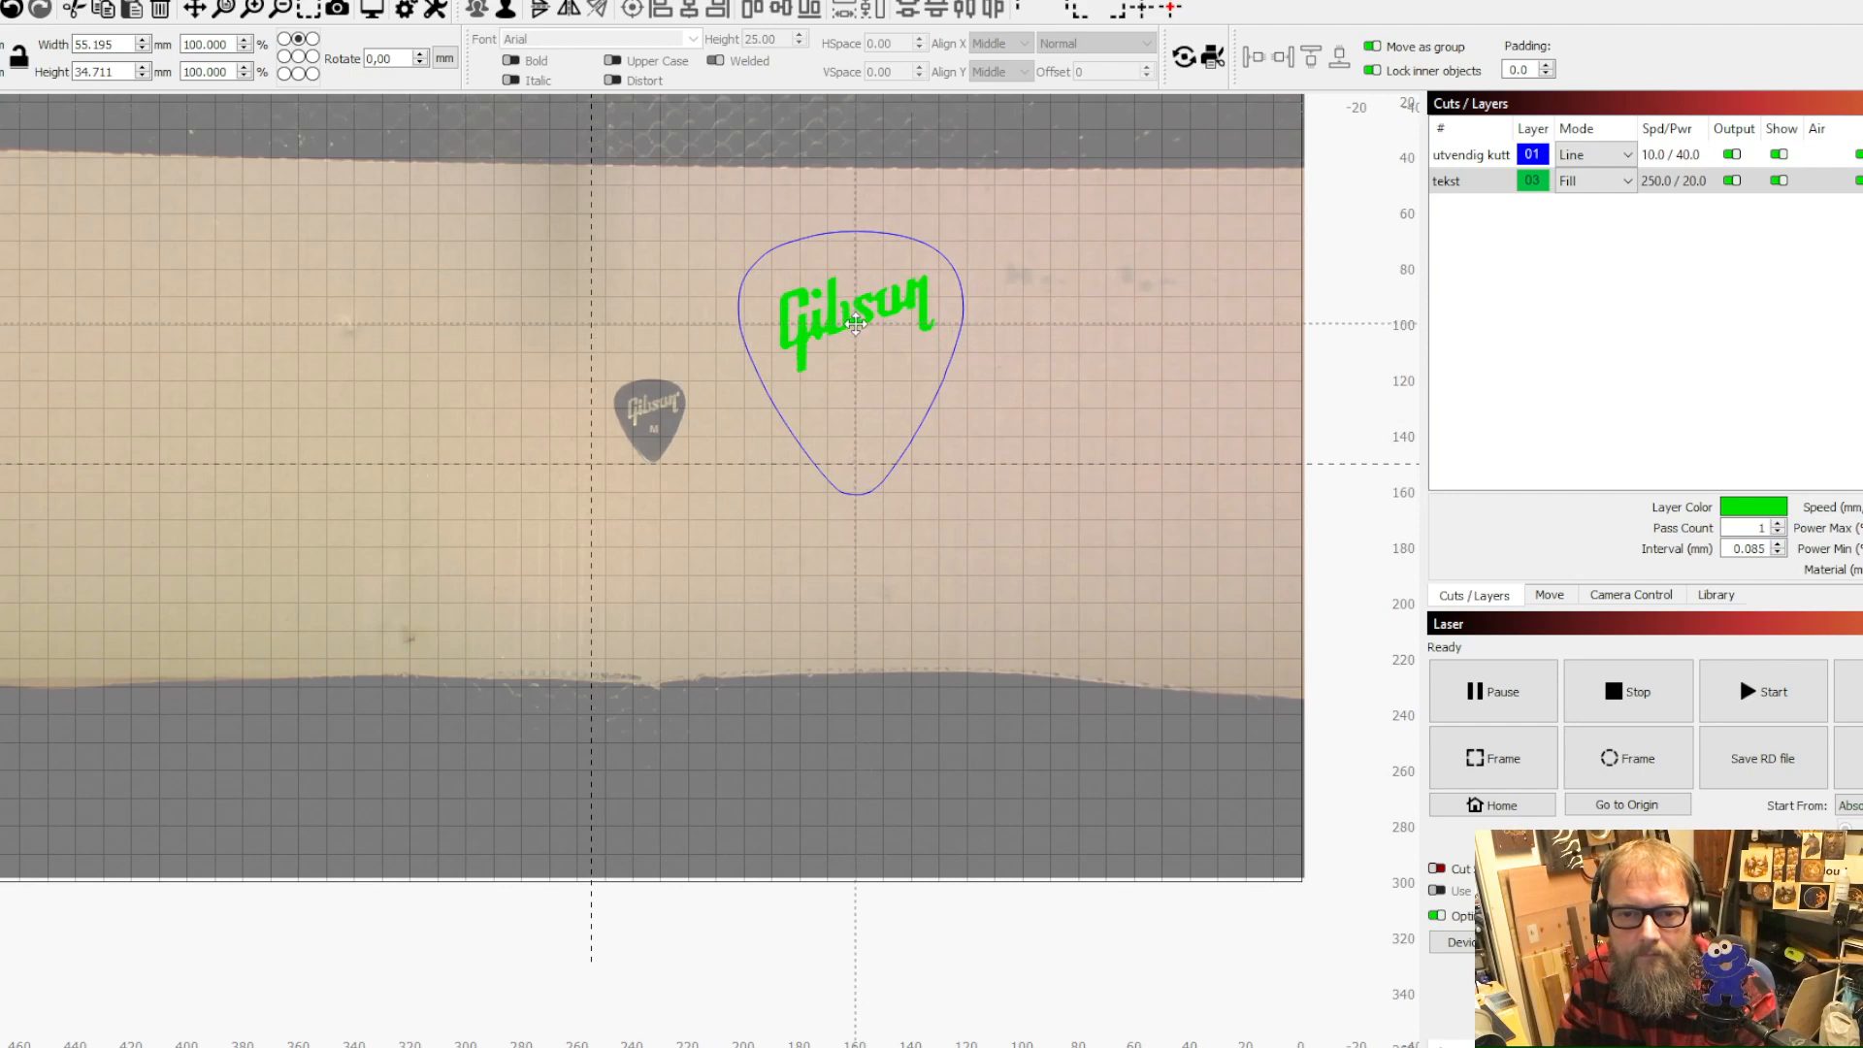
# Align the pick outline with the Gibson logo so that both share the same vertical centre line
pyautogui.click(1005, 408)
pyautogui.click(858, 320)
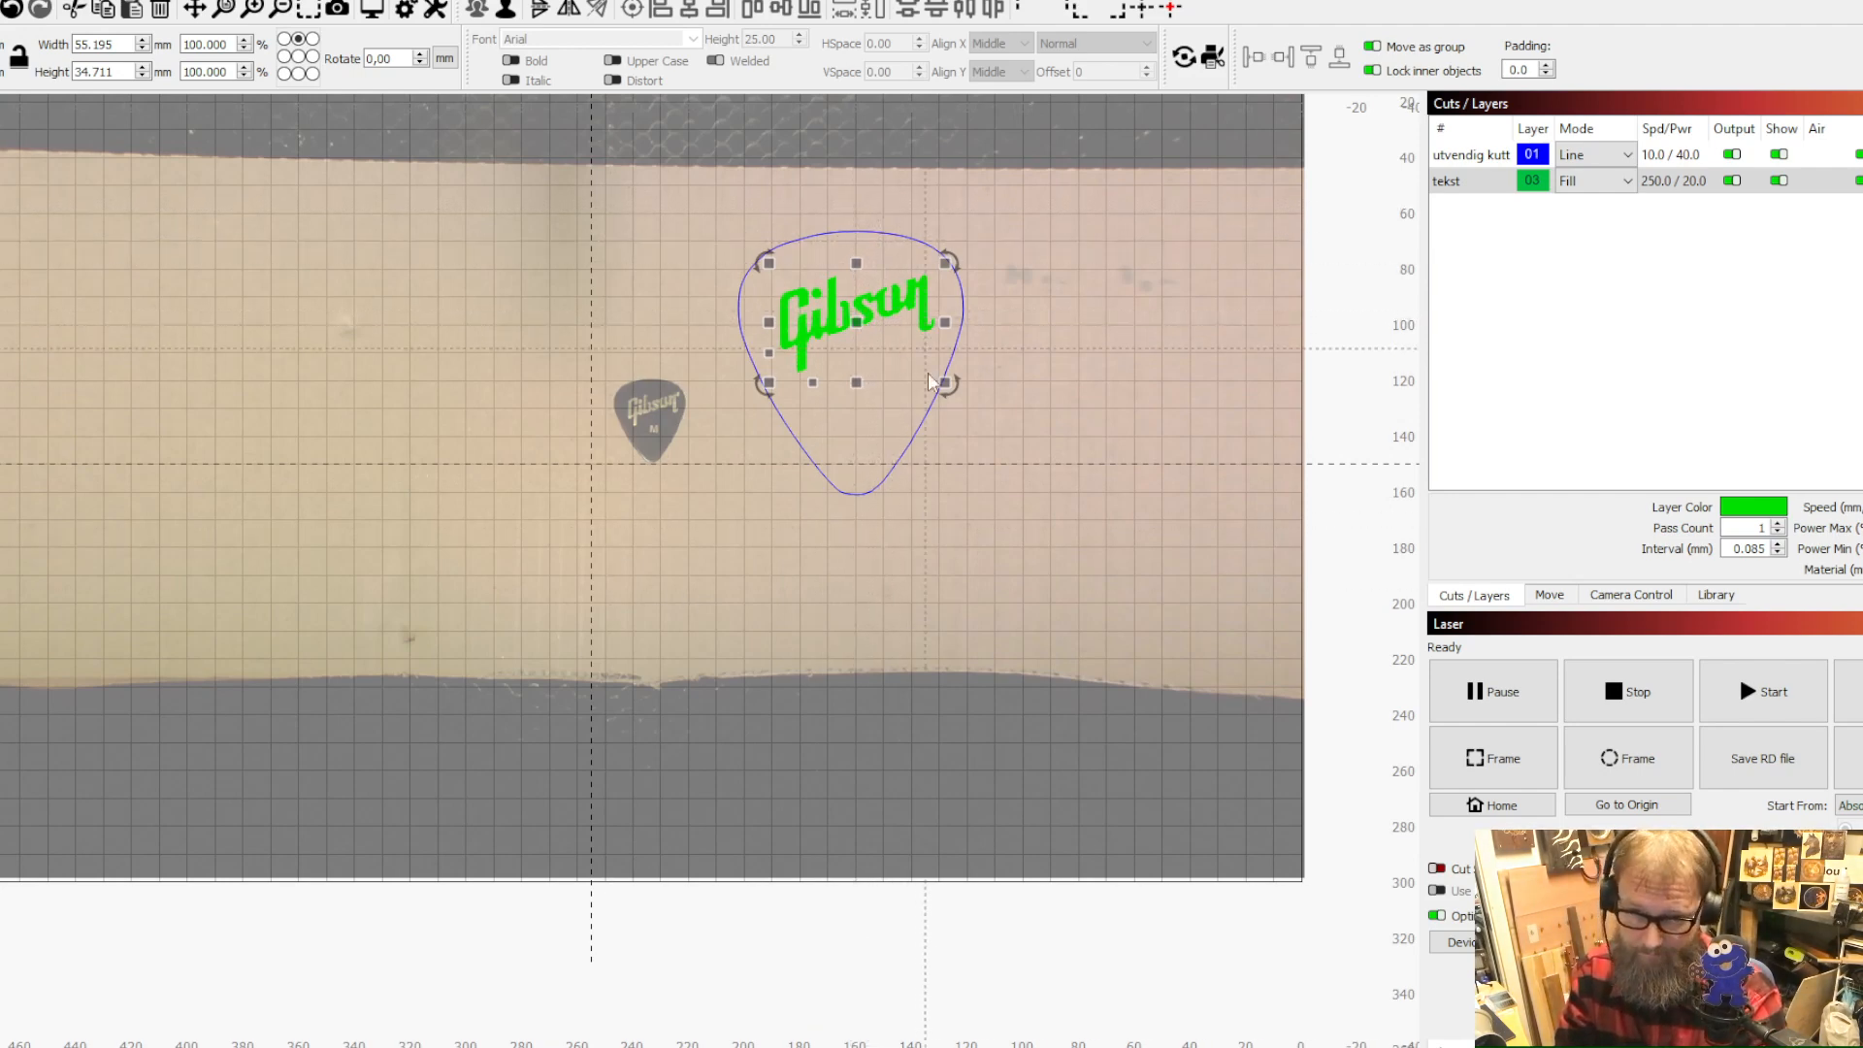
pyautogui.click(974, 330)
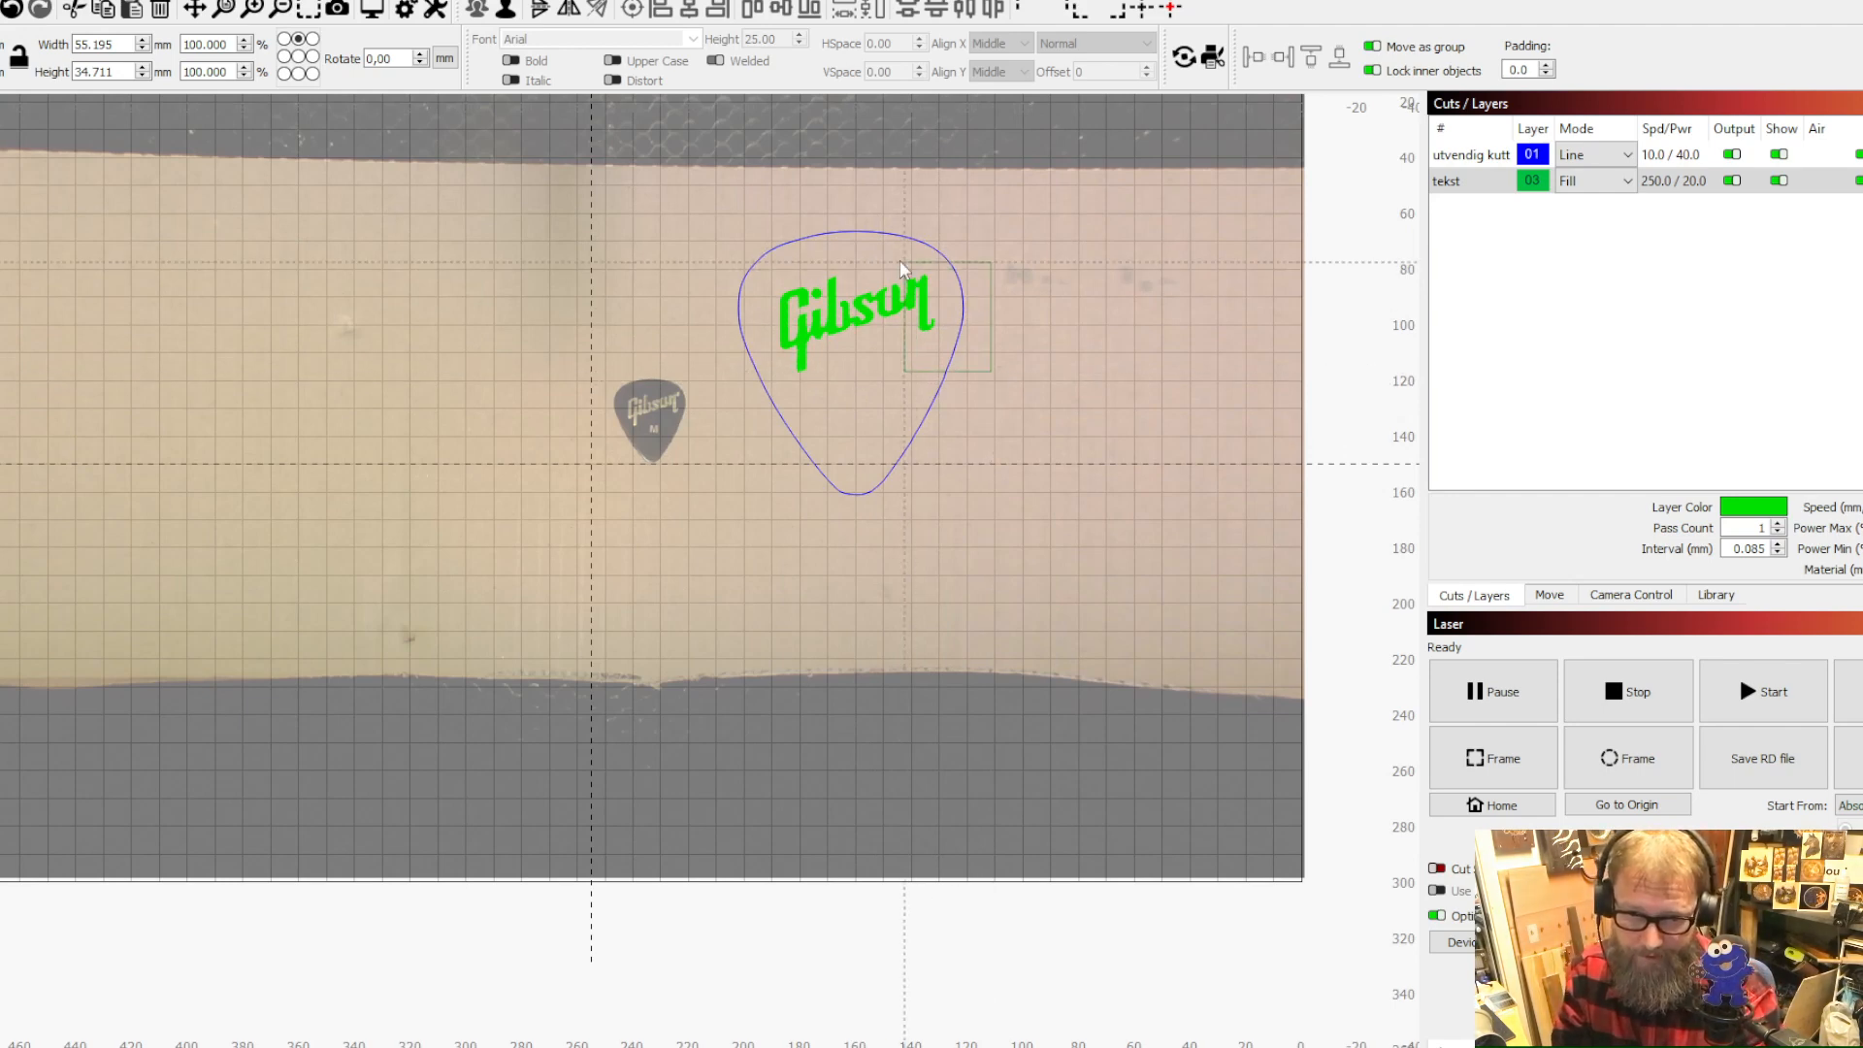
pyautogui.click(867, 311)
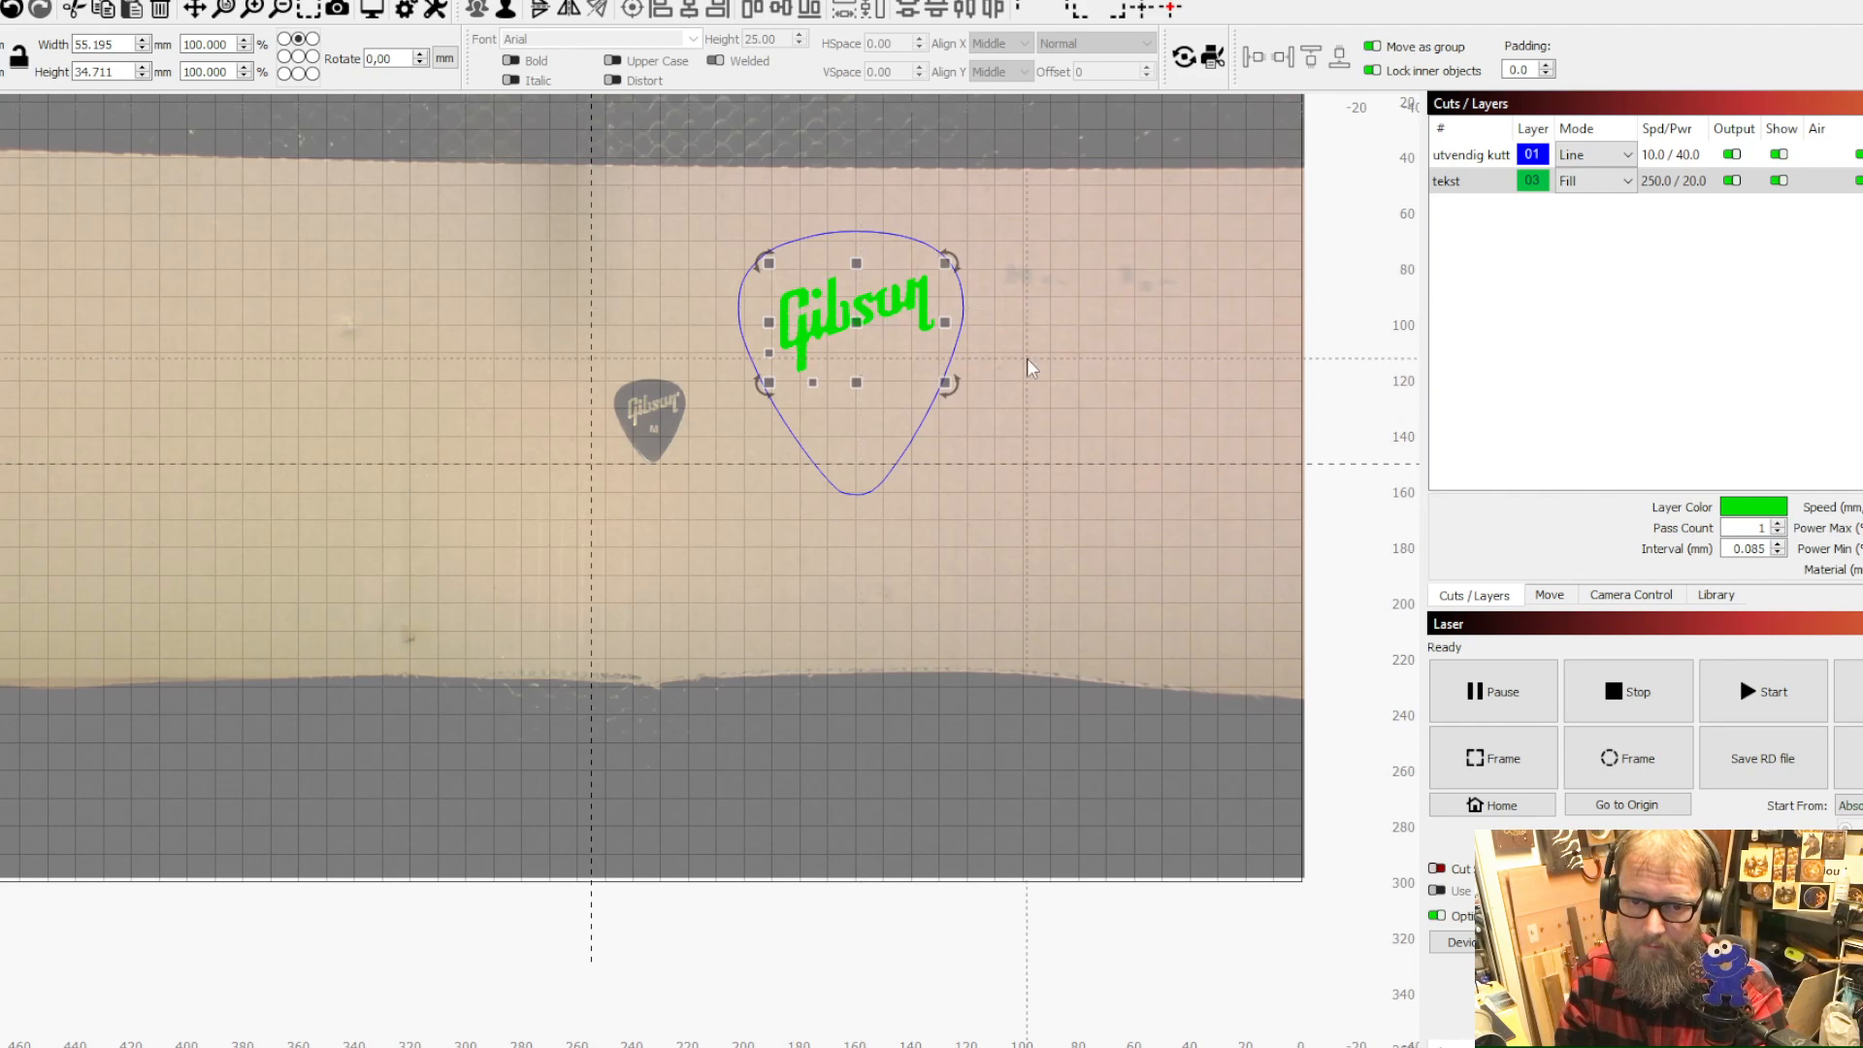
pyautogui.click(1000, 358)
pyautogui.click(867, 230)
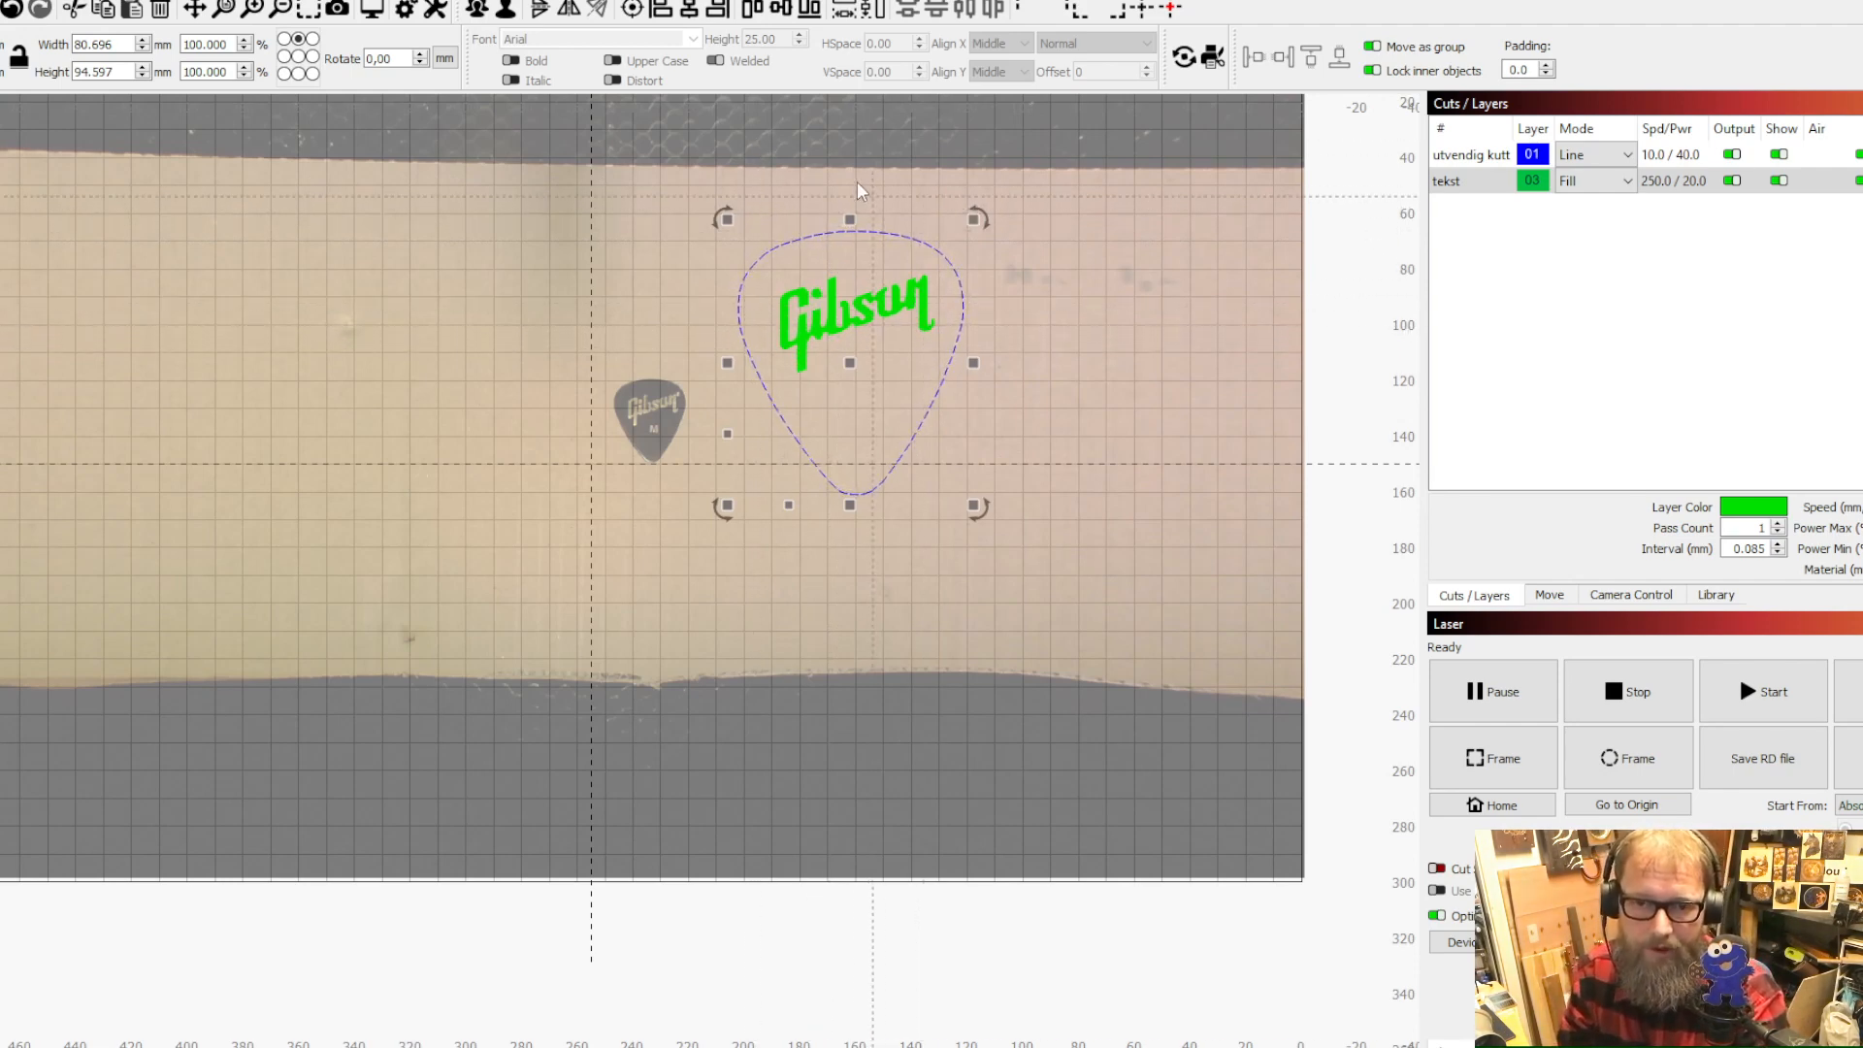
pyautogui.click(690, 11)
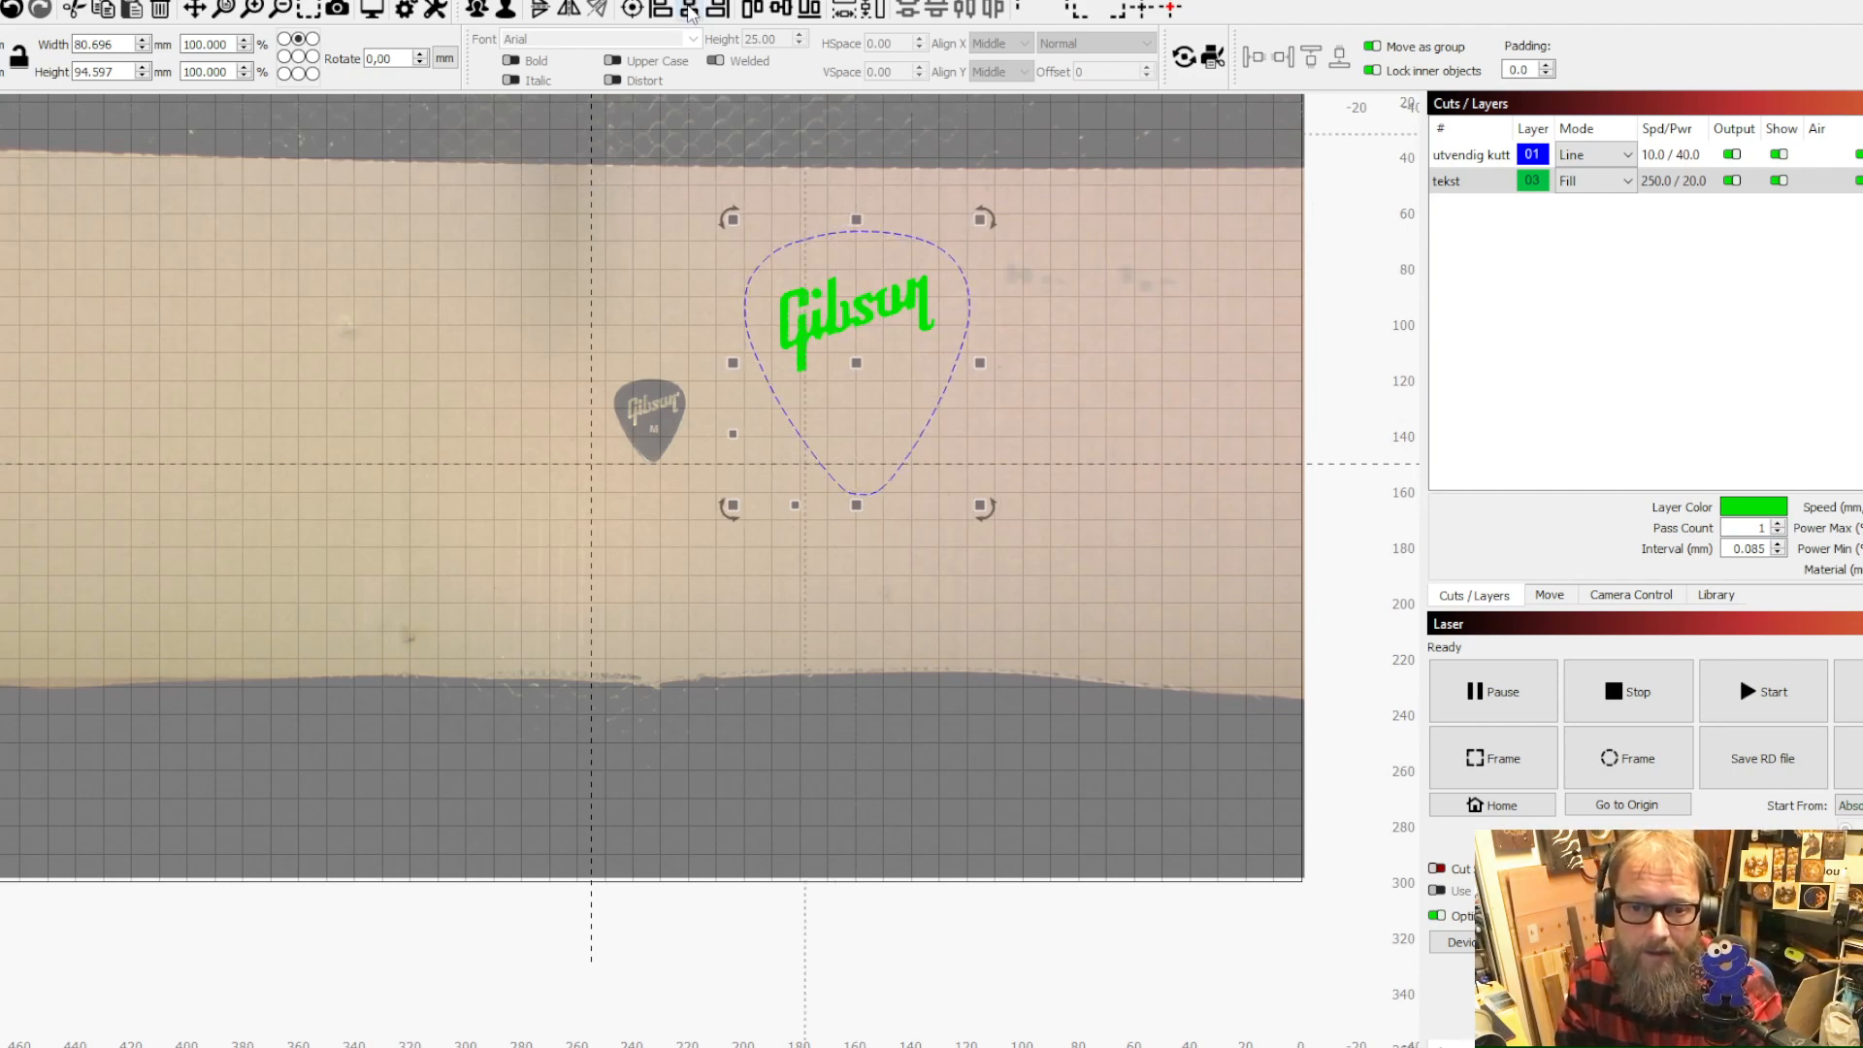
pyautogui.click(1039, 293)
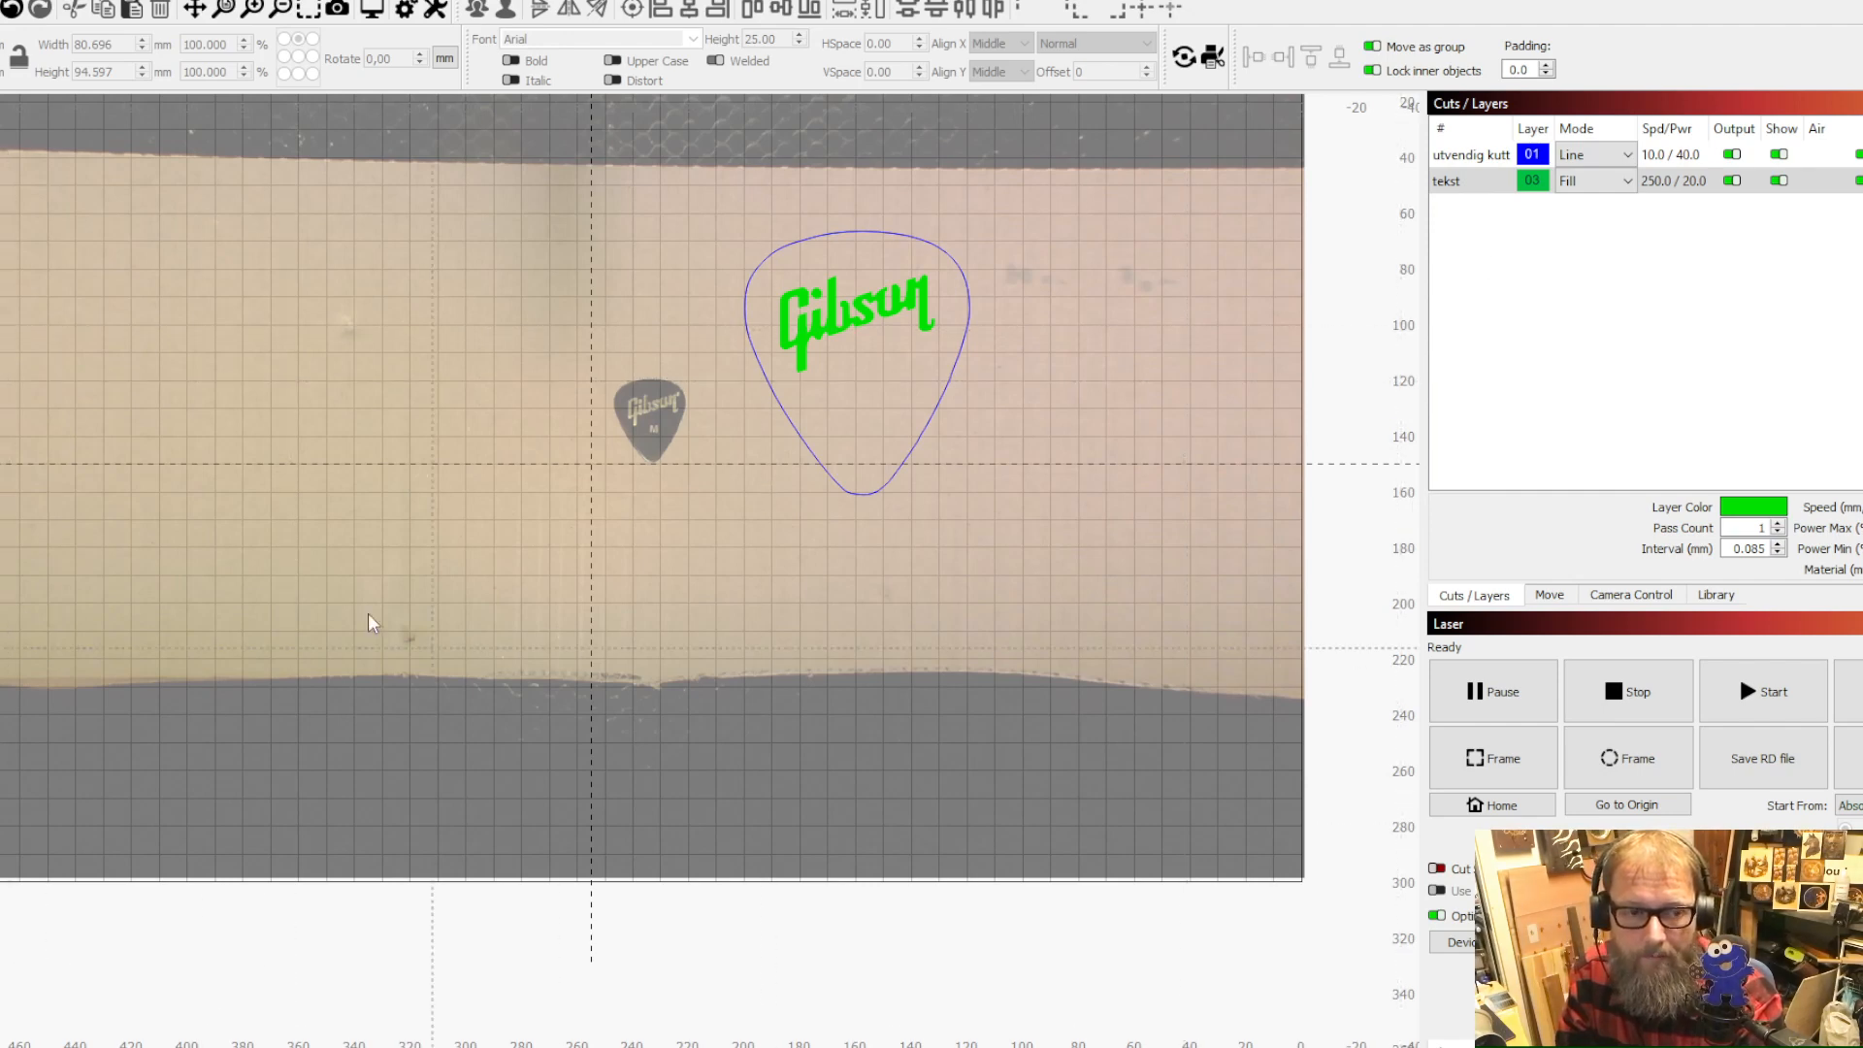
# Add the text "Super thick" on two lines in 25 mm Arial near the lower part of the pick outline
pyautogui.click(0, 283)
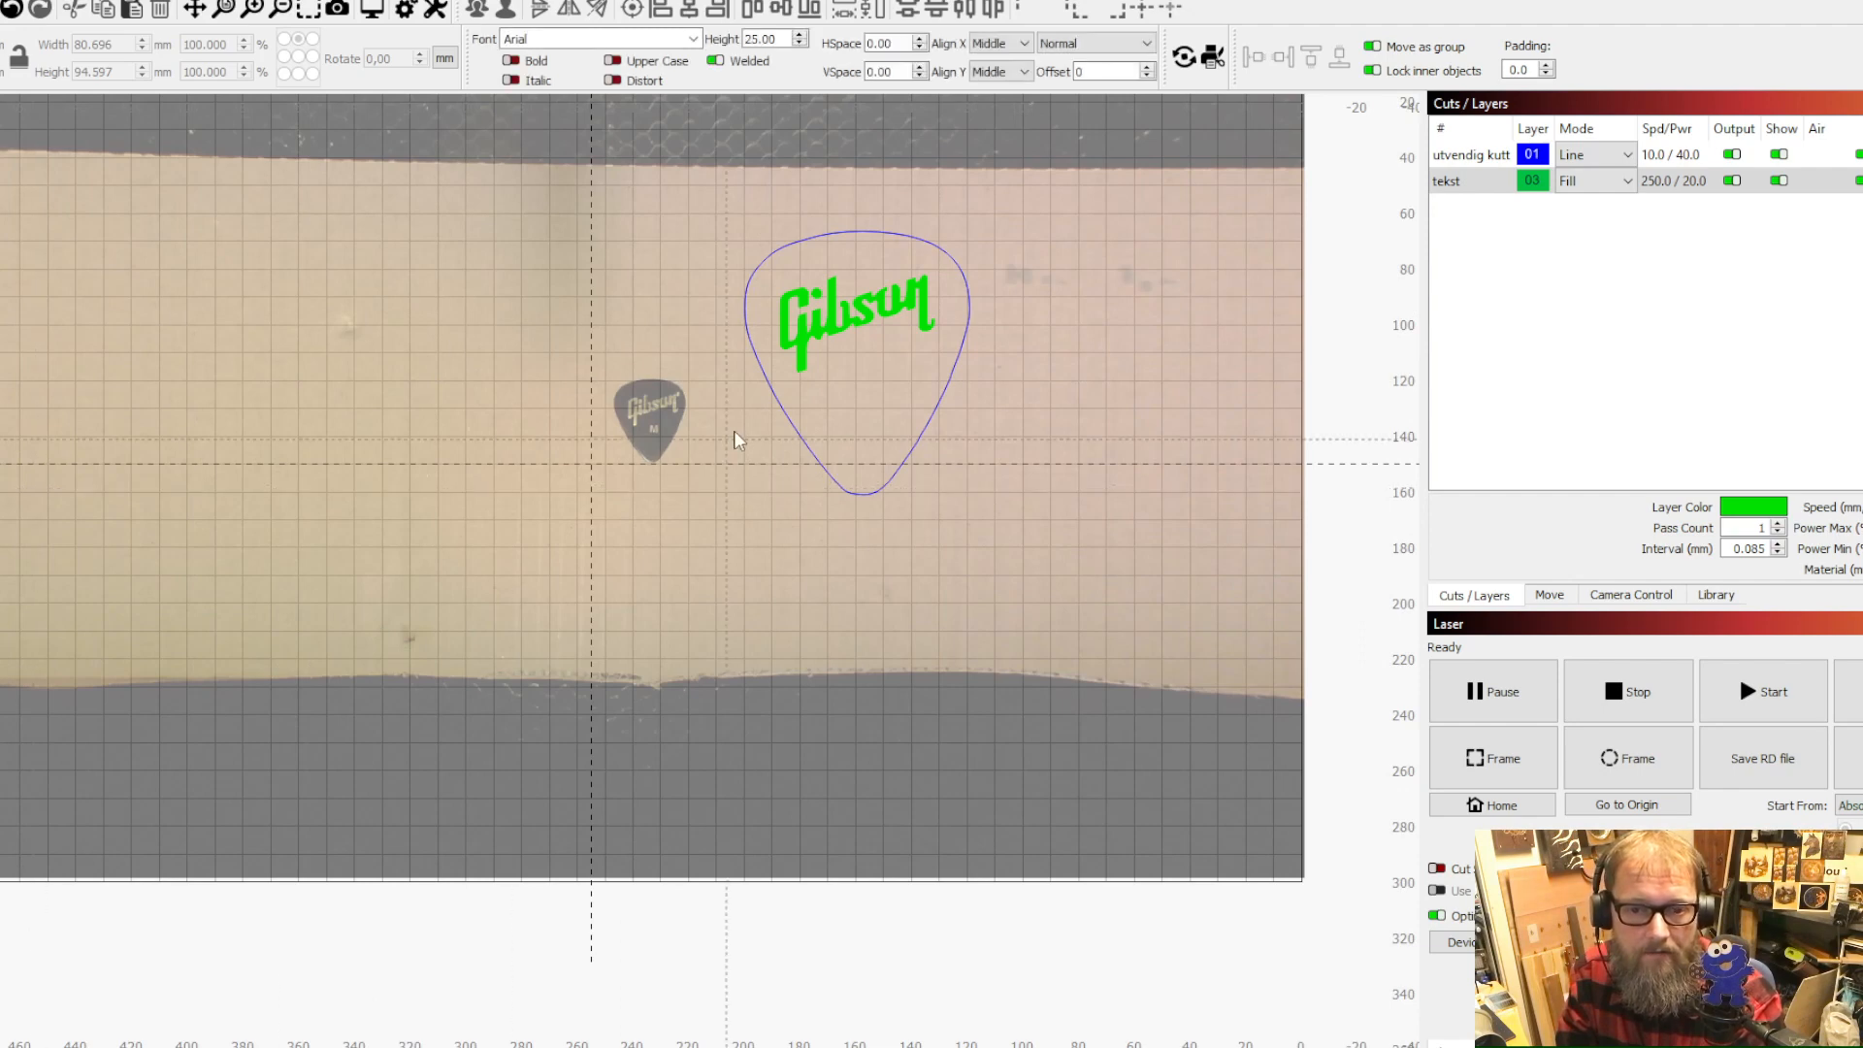
pyautogui.click(794, 455)
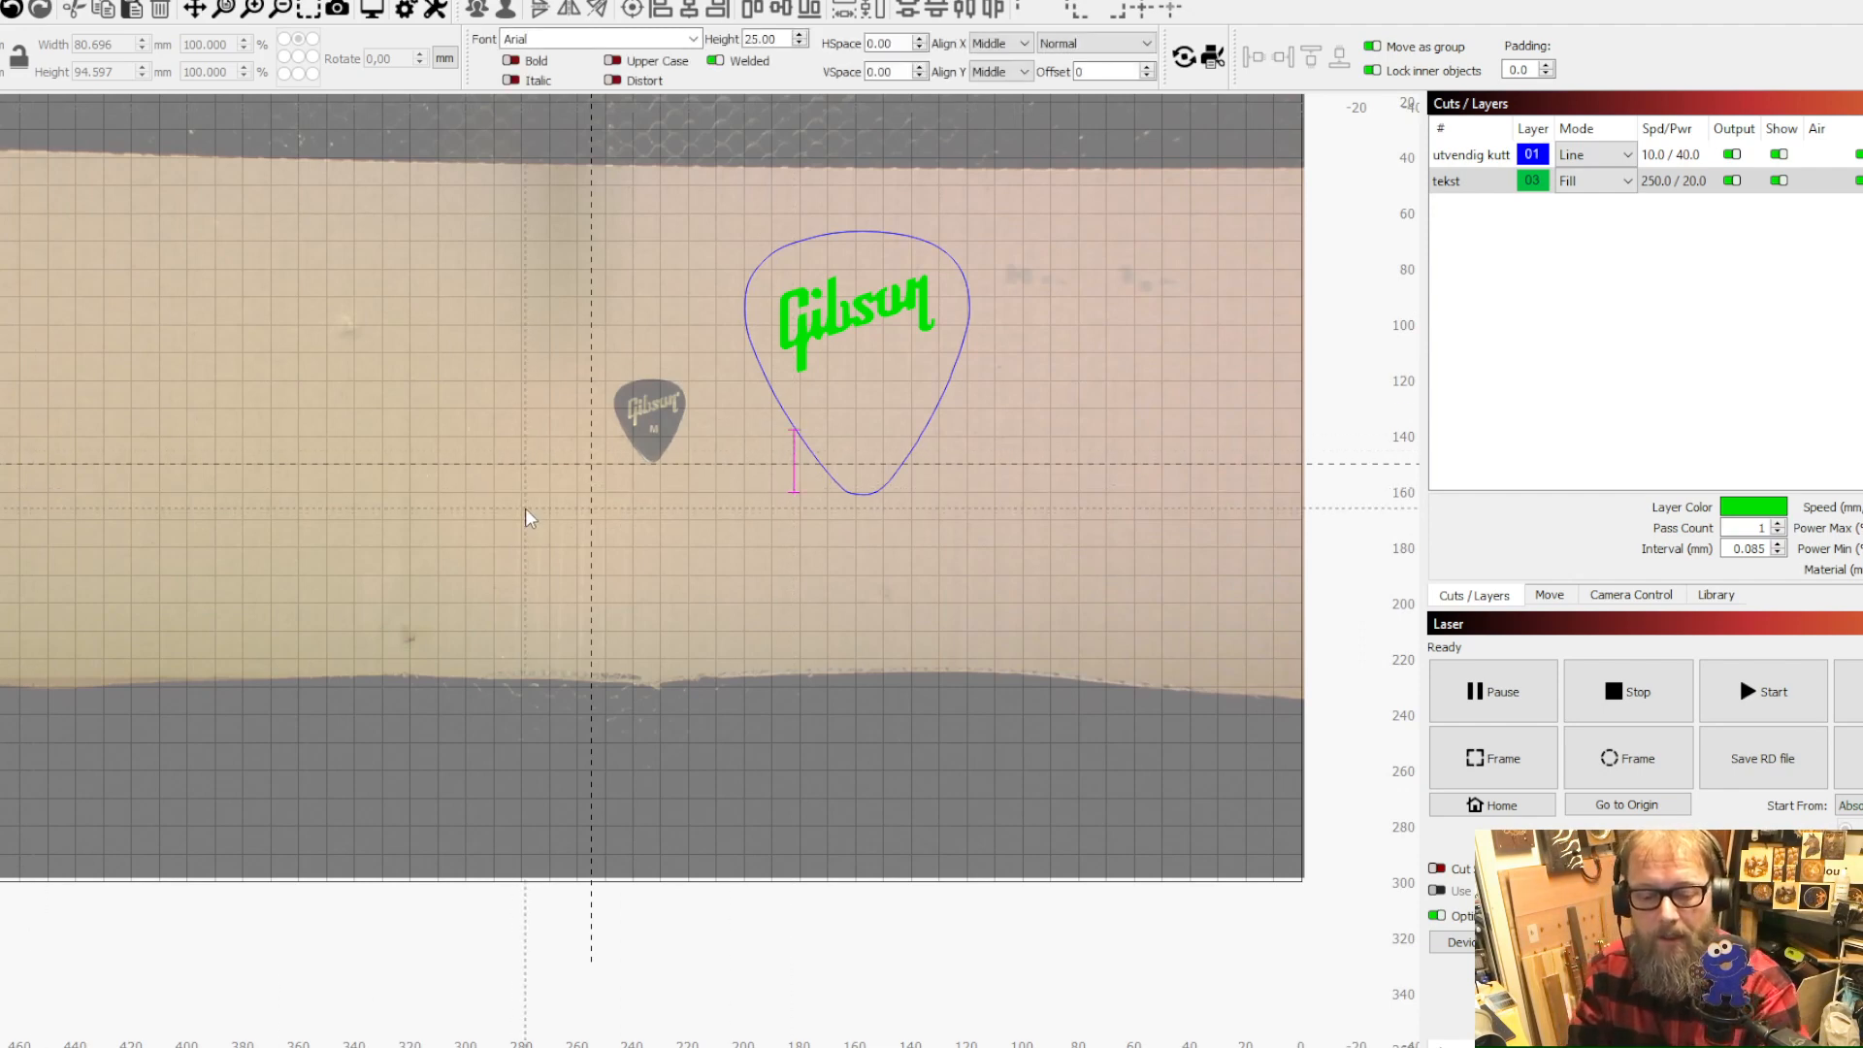
pyautogui.write('Super')
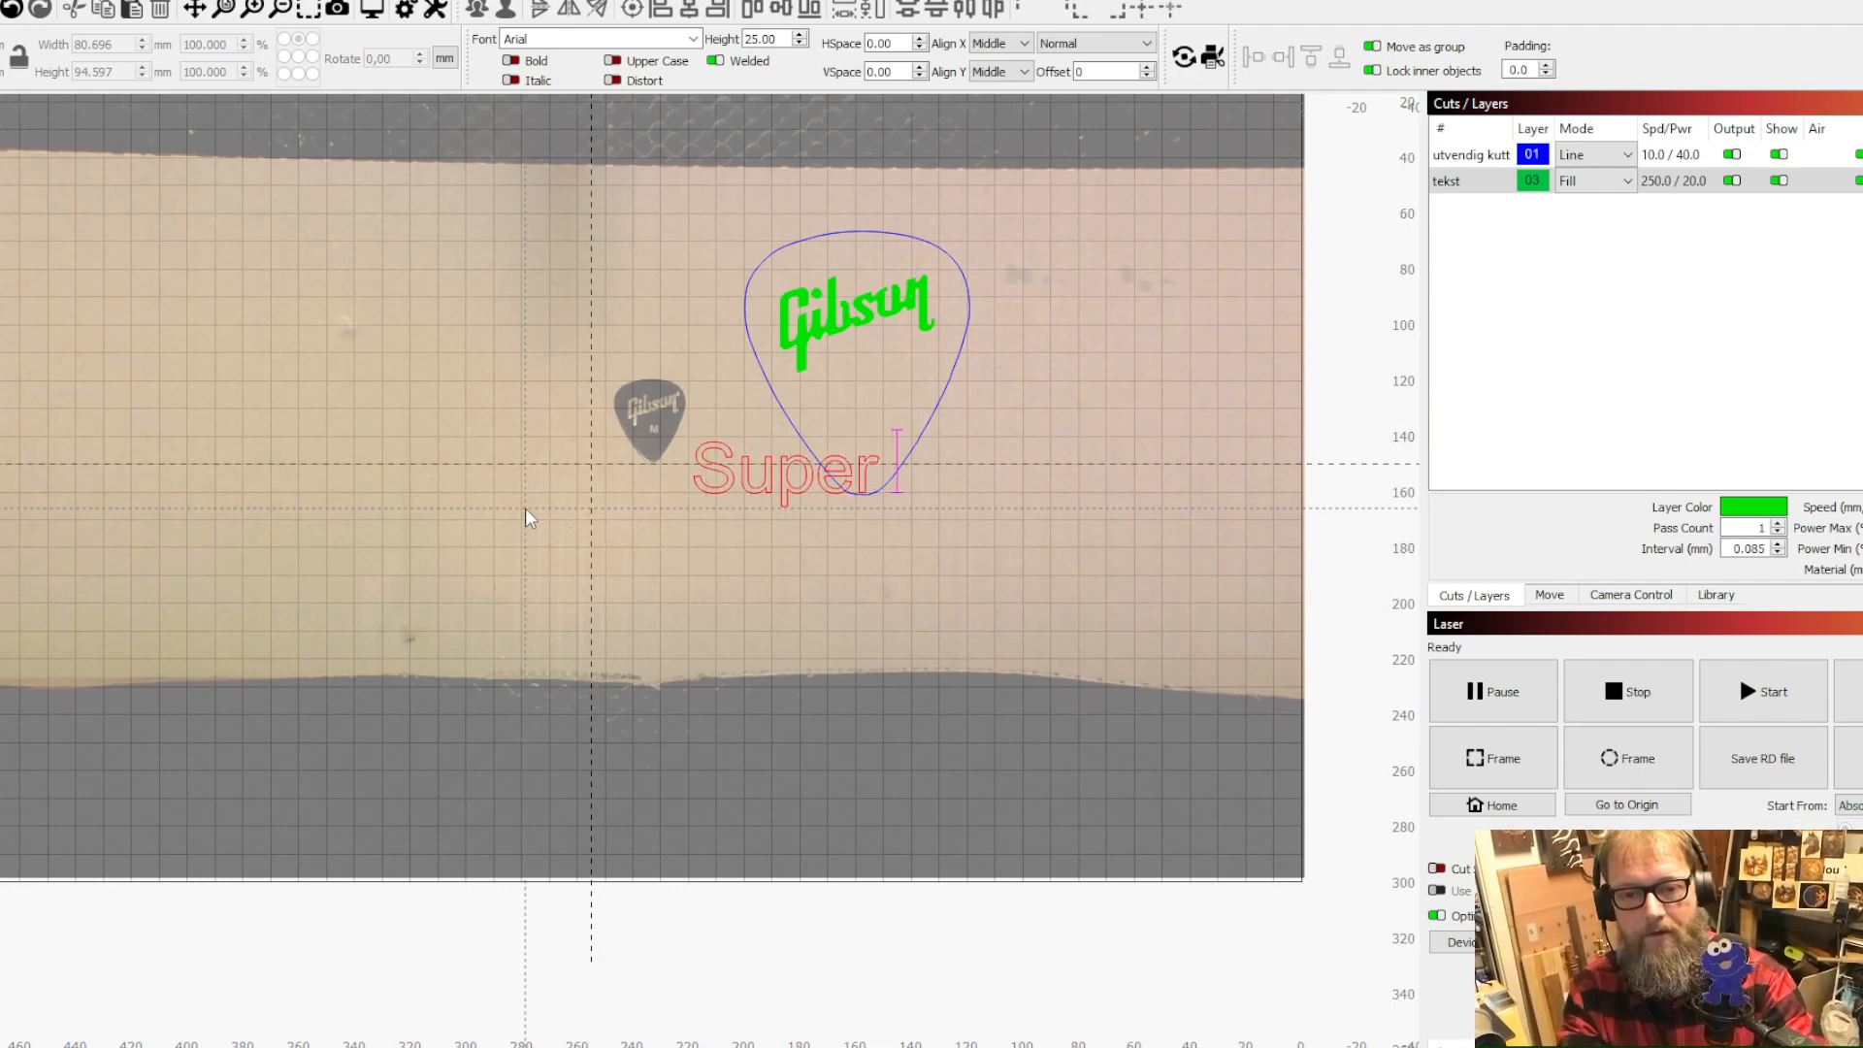
pyautogui.press('BackSpace')
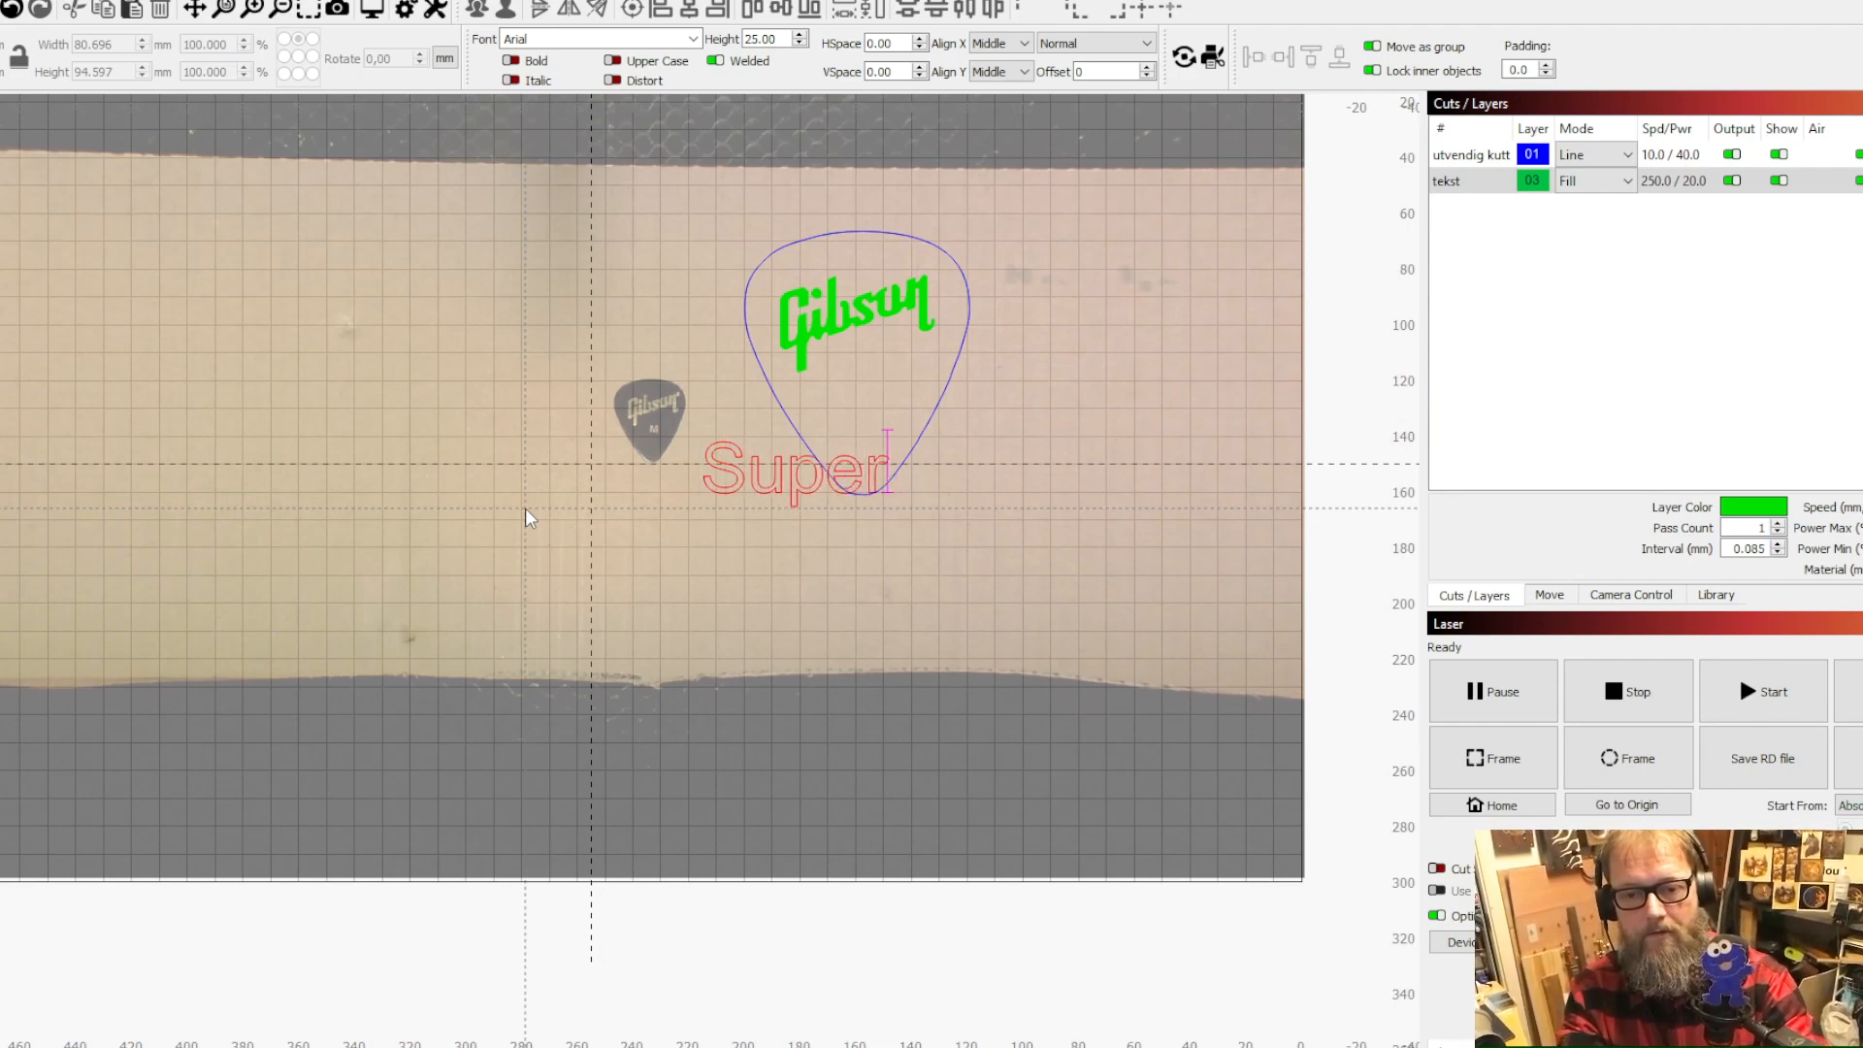
pyautogui.press('Return')
pyautogui.write('thick')
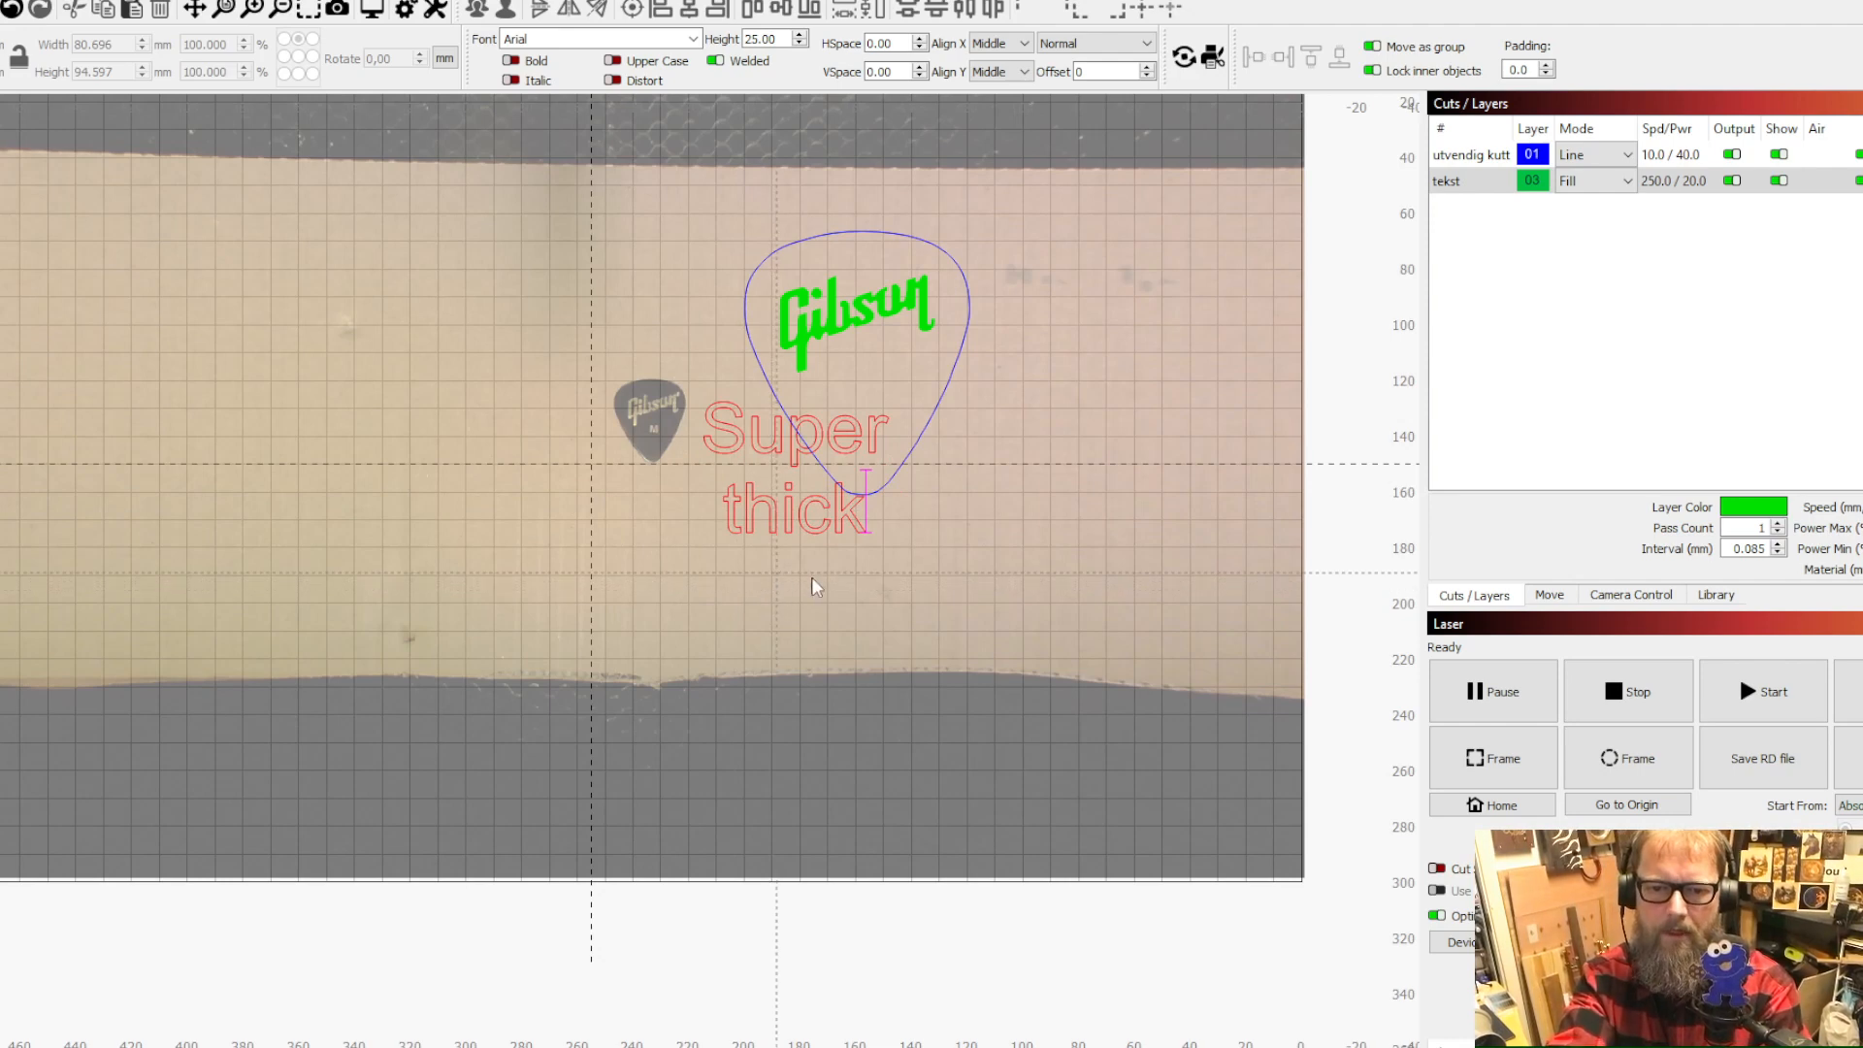
# Replace the text with "XXL" and set its red layer 02 to Fill mode
pyautogui.press('BackSpace')
pyautogui.press('BackSpace')
pyautogui.press('BackSpace')
pyautogui.press('BackSpace')
pyautogui.press('BackSpace')
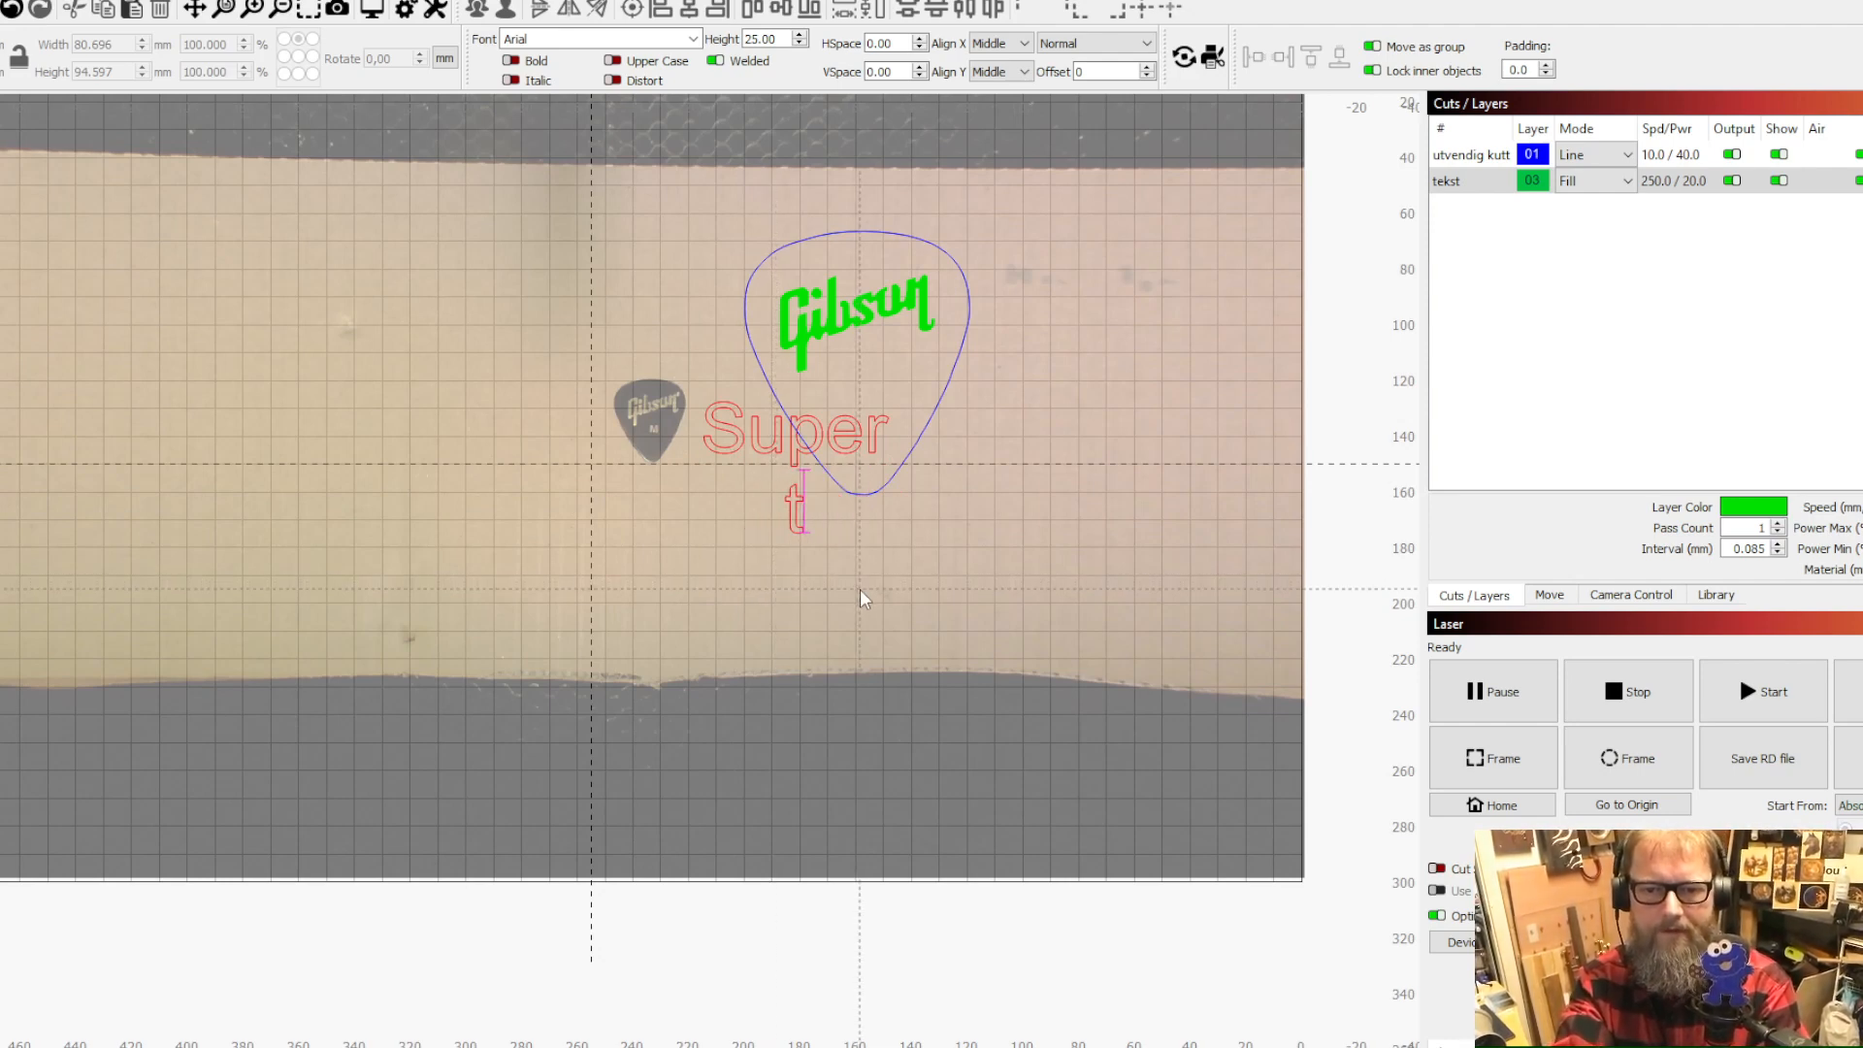
pyautogui.press('BackSpace')
pyautogui.press('BackSpace')
pyautogui.press('BackSpace')
pyautogui.press('BackSpace')
pyautogui.press('BackSpace')
pyautogui.press('BackSpace')
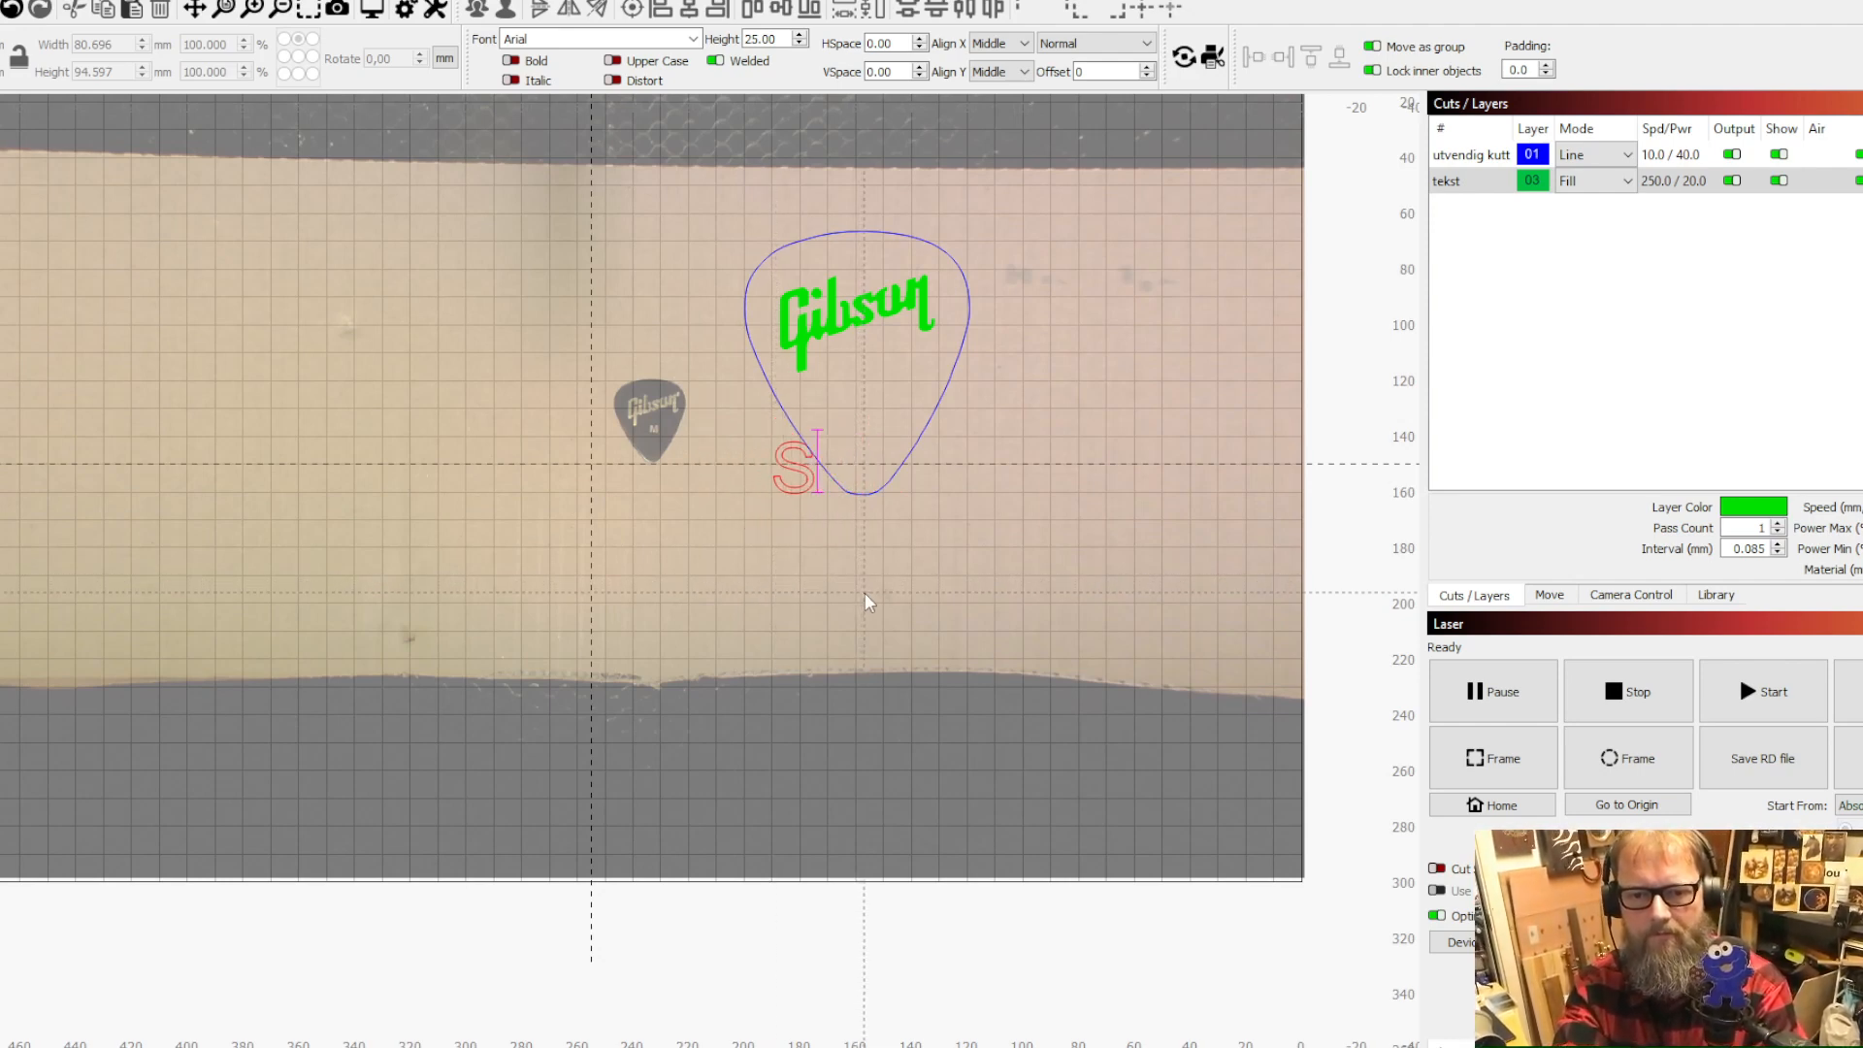
pyautogui.write('XXL')
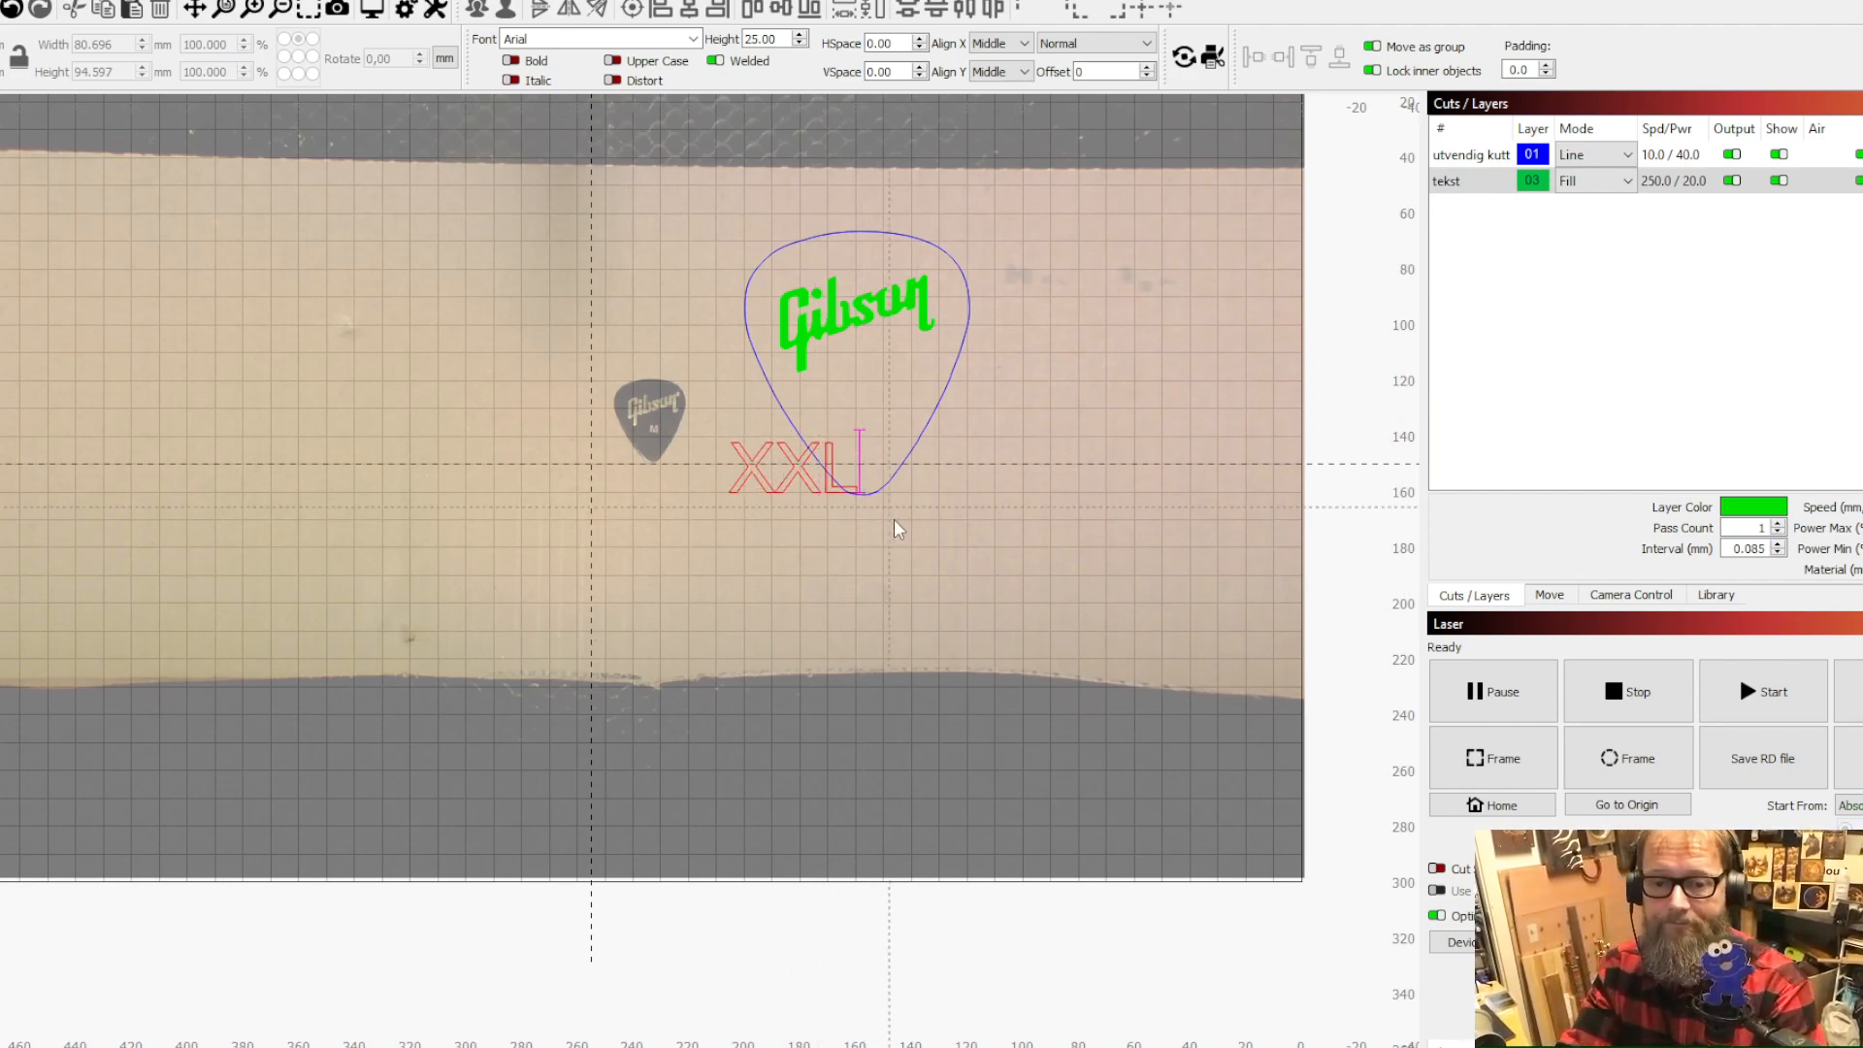
pyautogui.press('Escape')
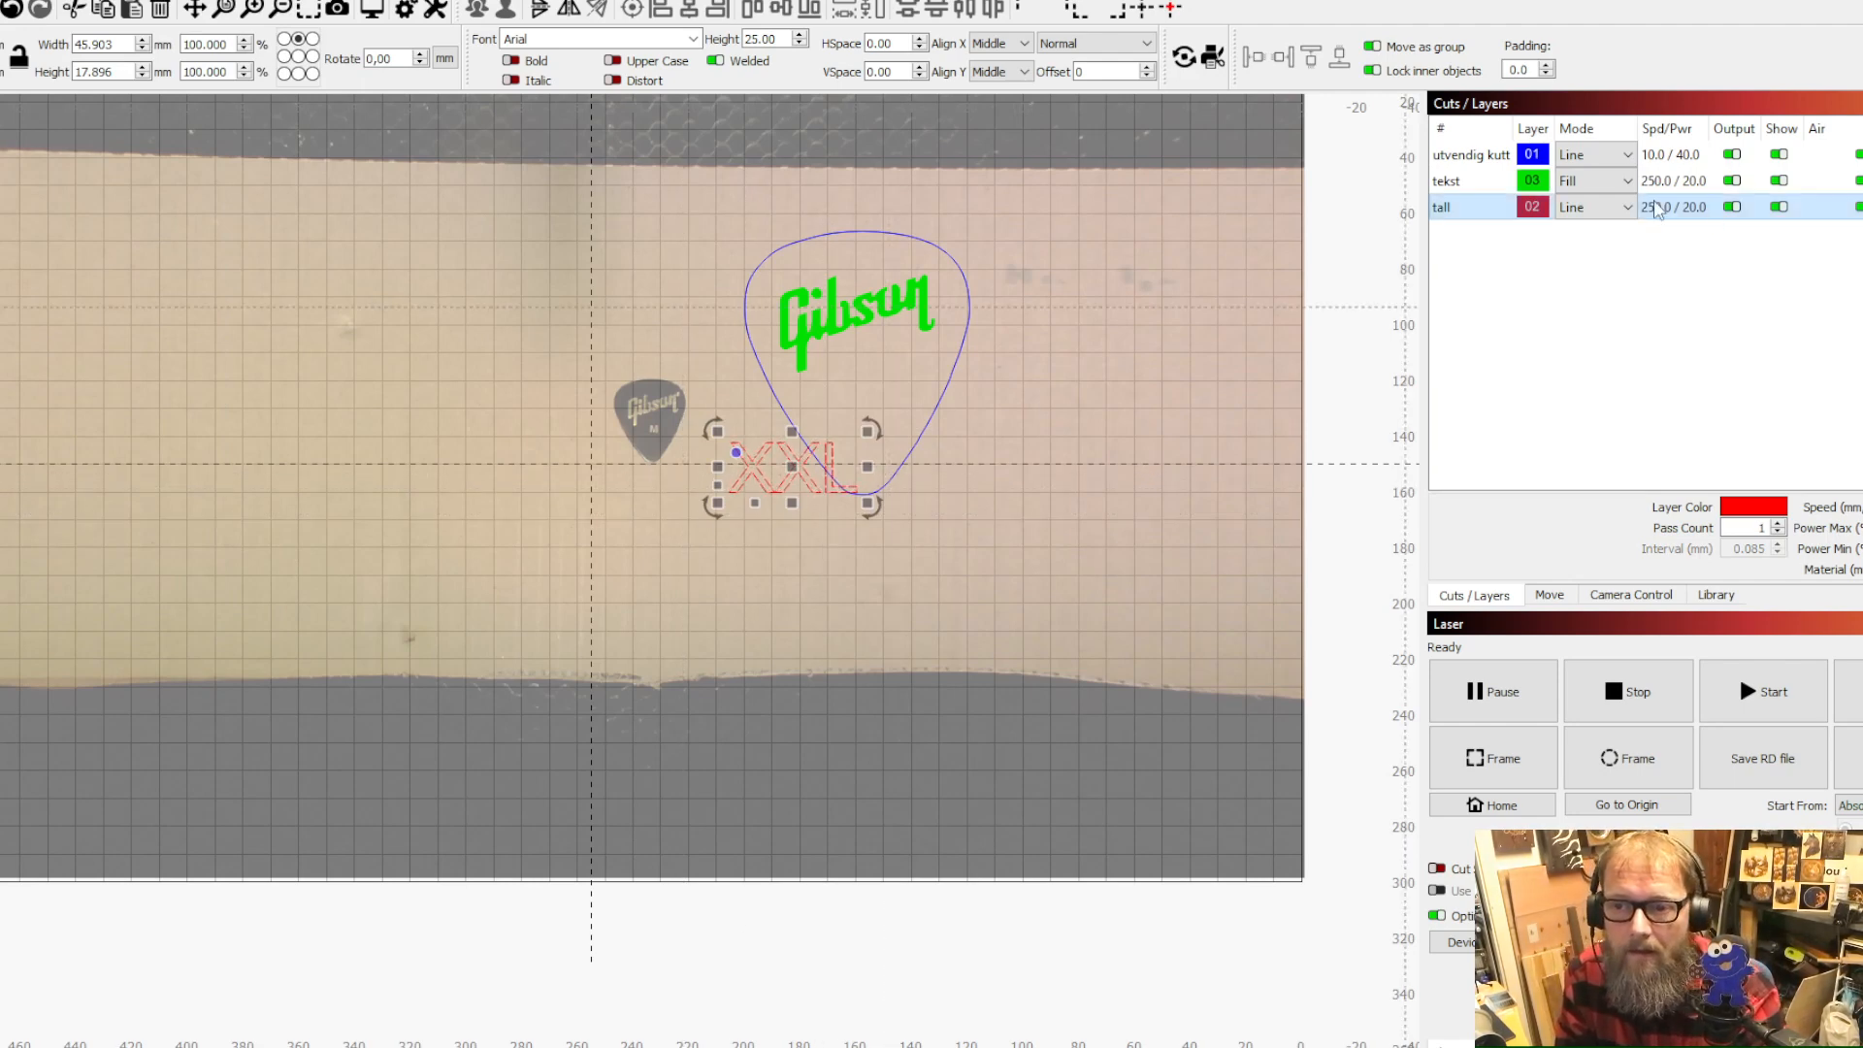
pyautogui.click(1597, 207)
pyautogui.click(1592, 245)
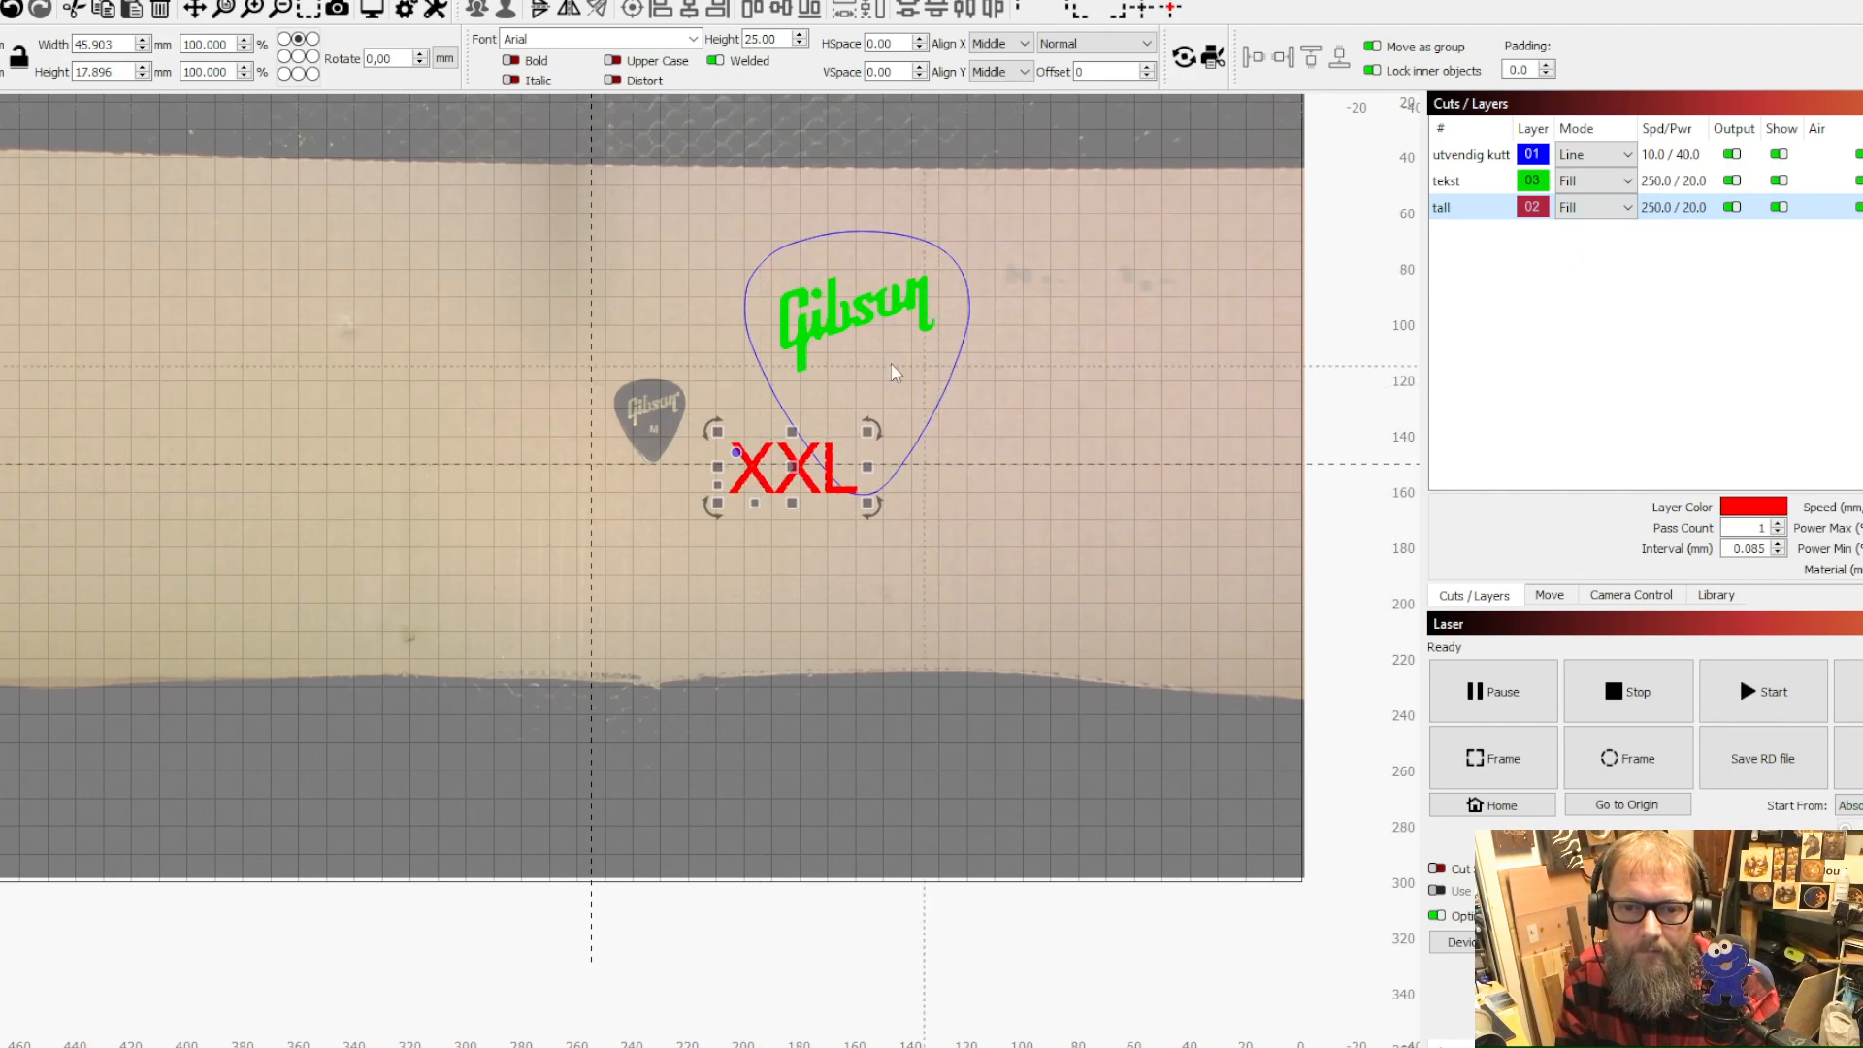
# Scale the XXL text down to about 21 mm wide and place it inside the pick outline below the Gibson logo
pyautogui.scroll(2, 888, 361)
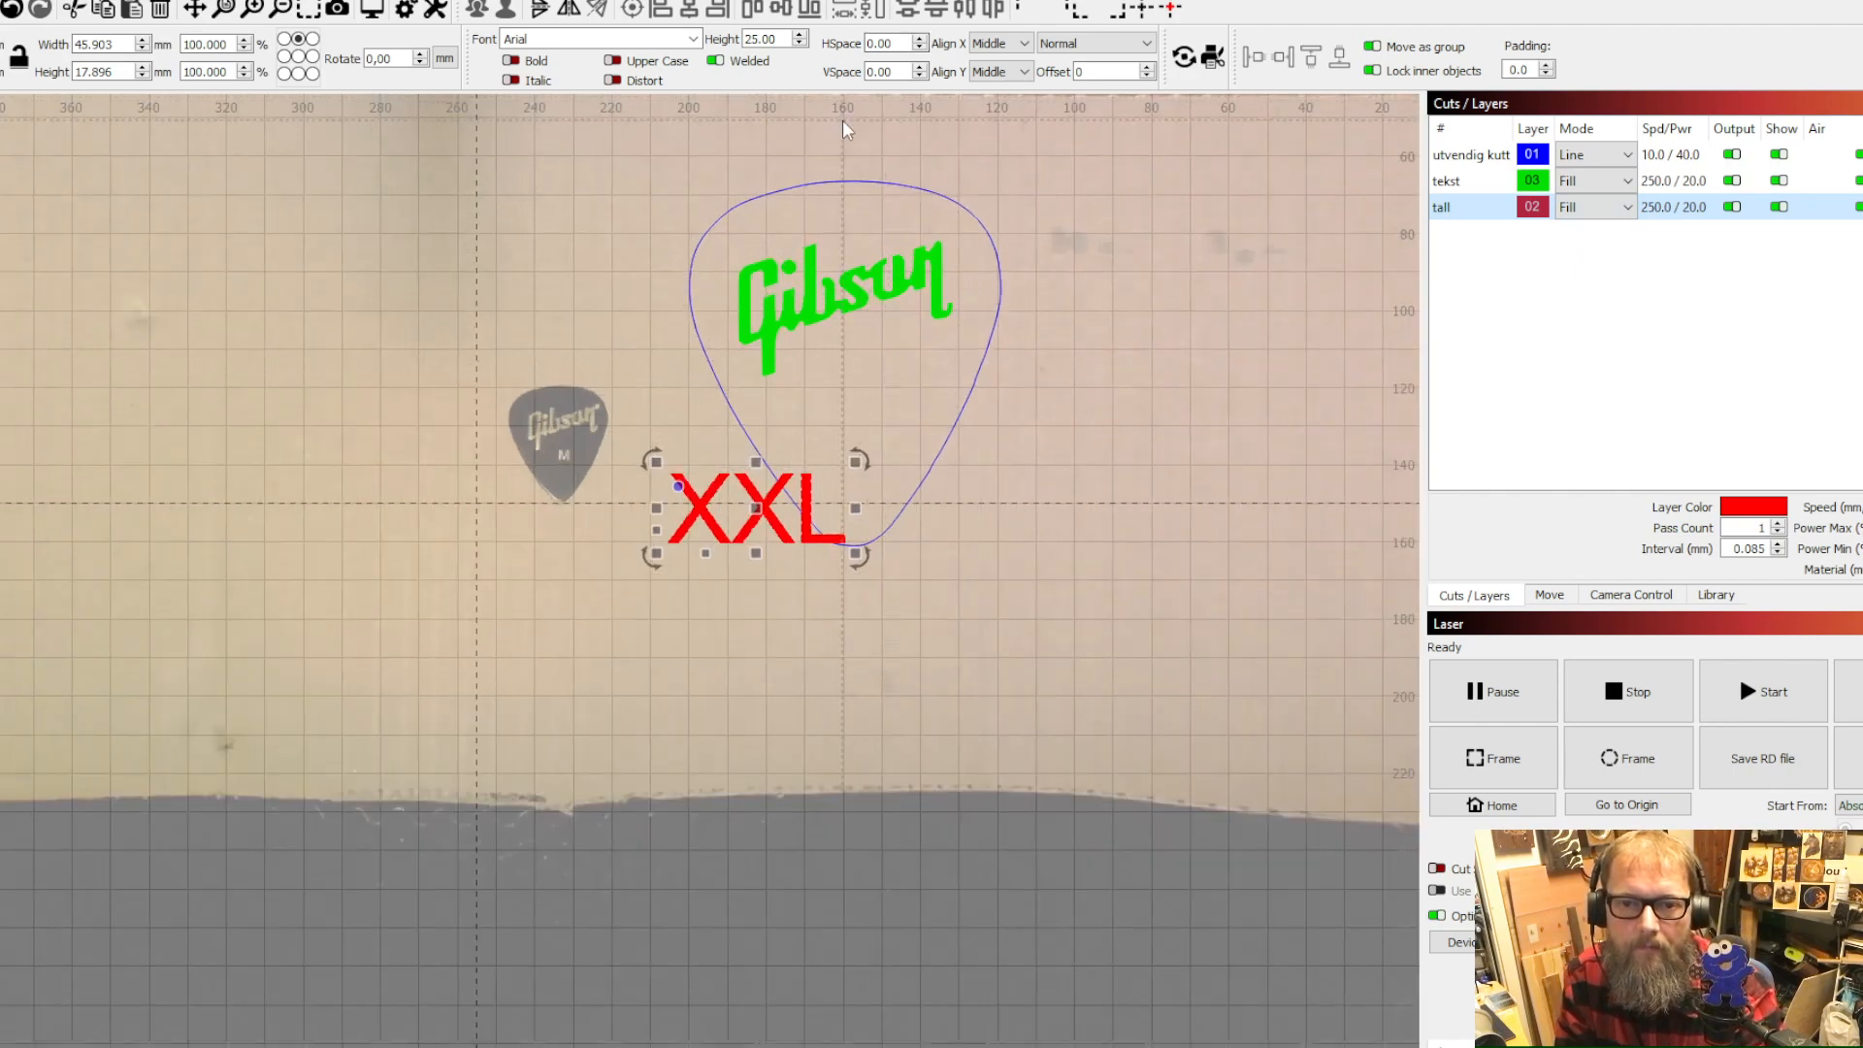
pyautogui.scroll(1, 842, 120)
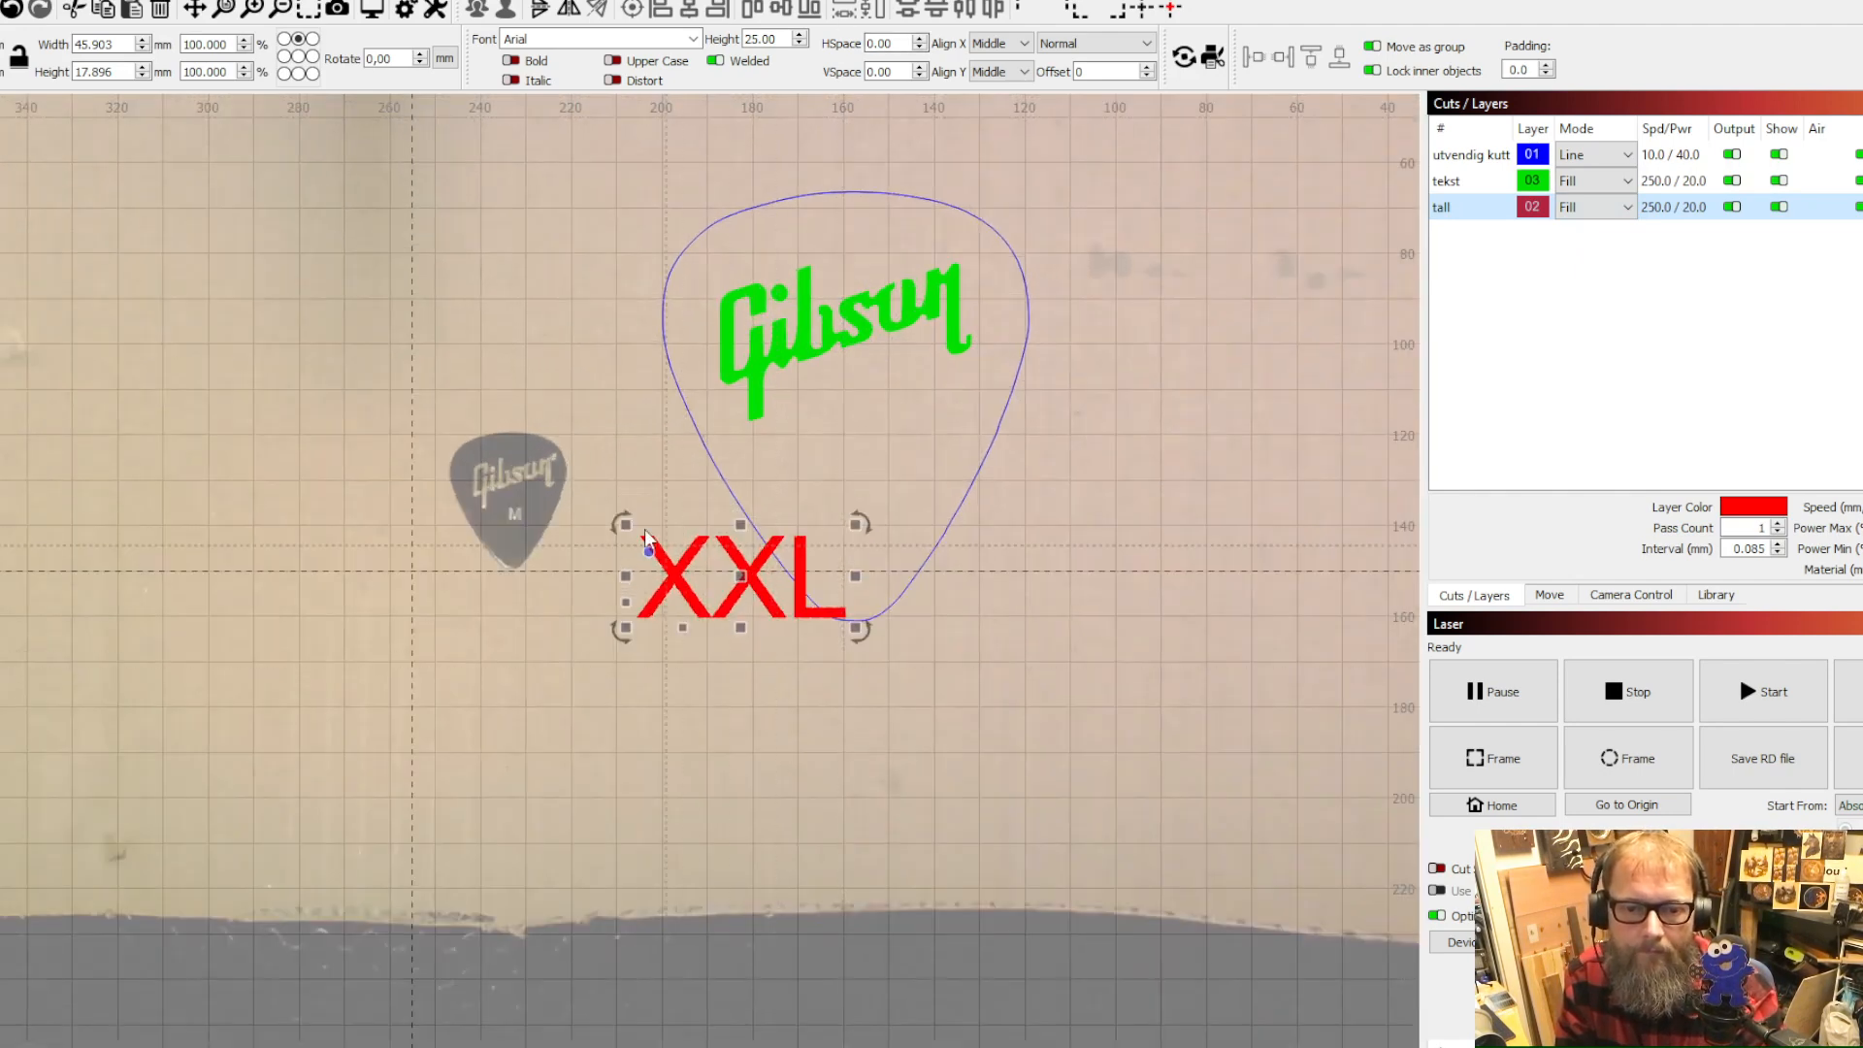
pyautogui.moveTo(627, 526); pyautogui.dragTo(860, 436)
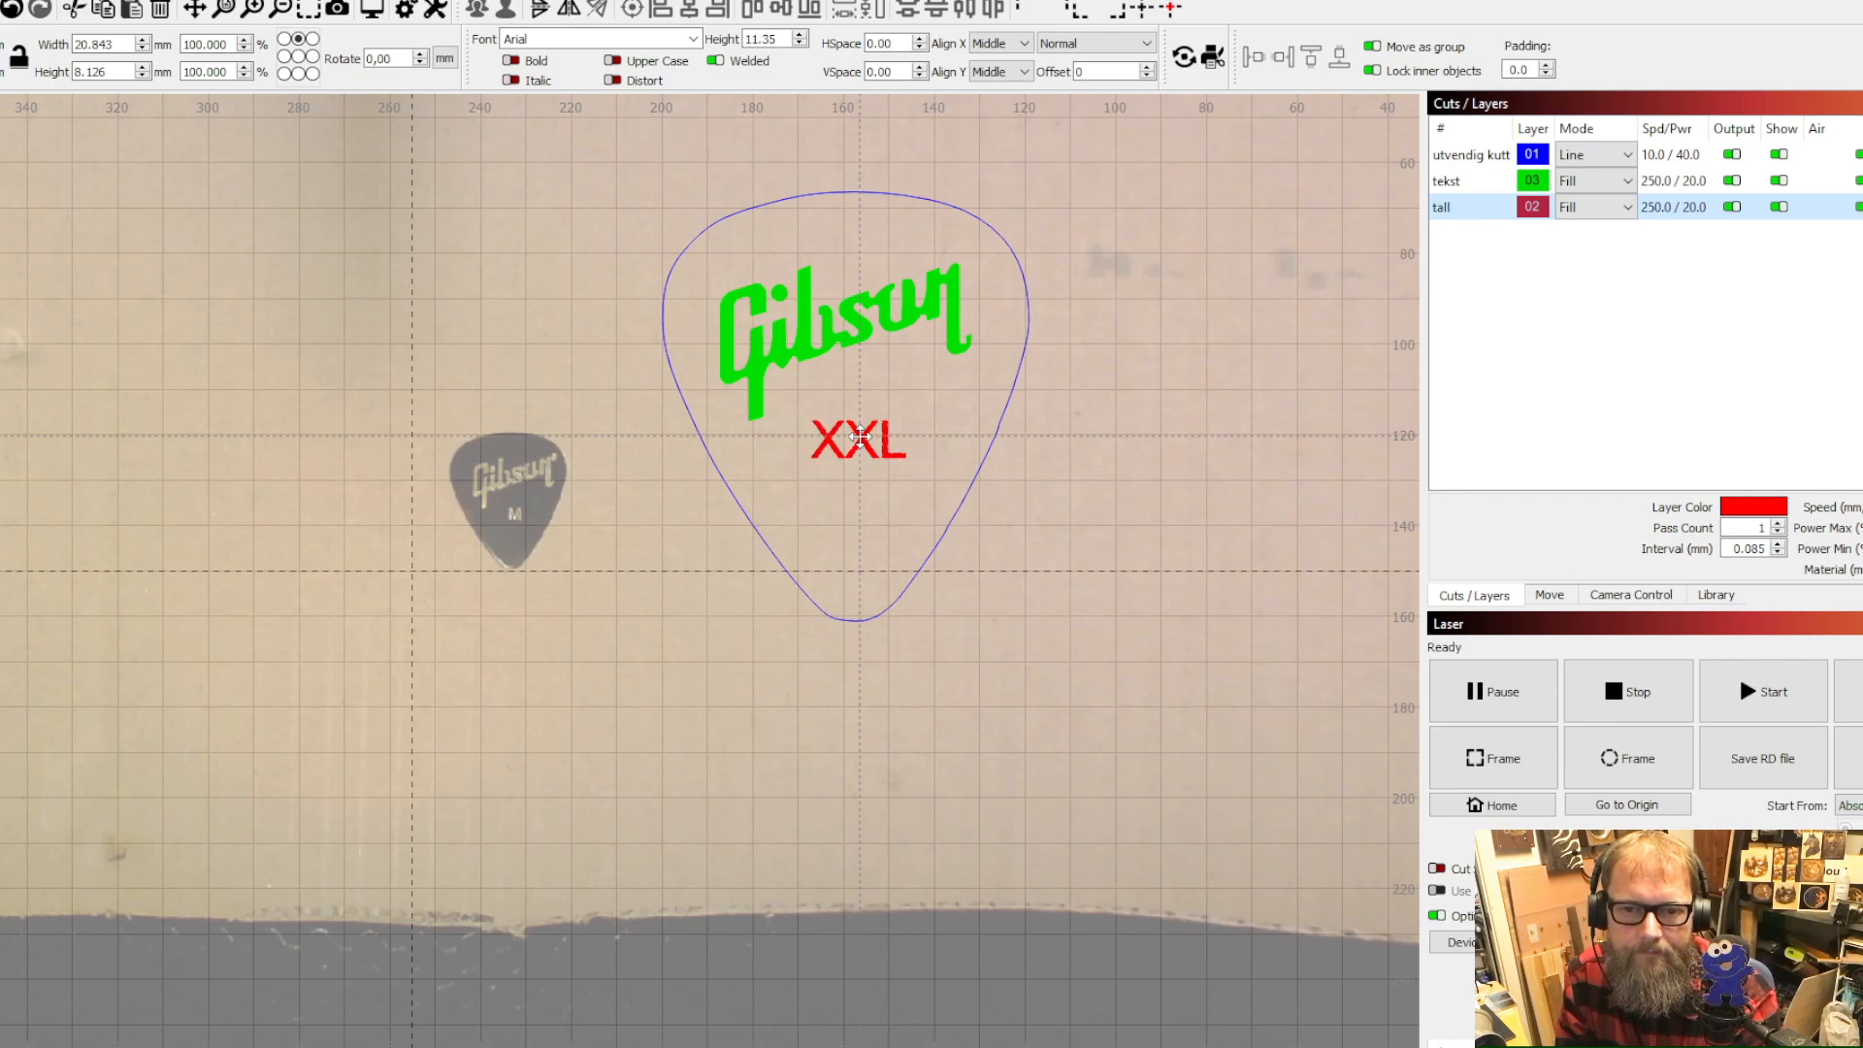
pyautogui.moveTo(860, 437); pyautogui.dragTo(860, 436)
# Align the pick outline and its logo with the XXL text on a shared vertical centre line
pyautogui.moveTo(1017, 514); pyautogui.dragTo(757, 171)
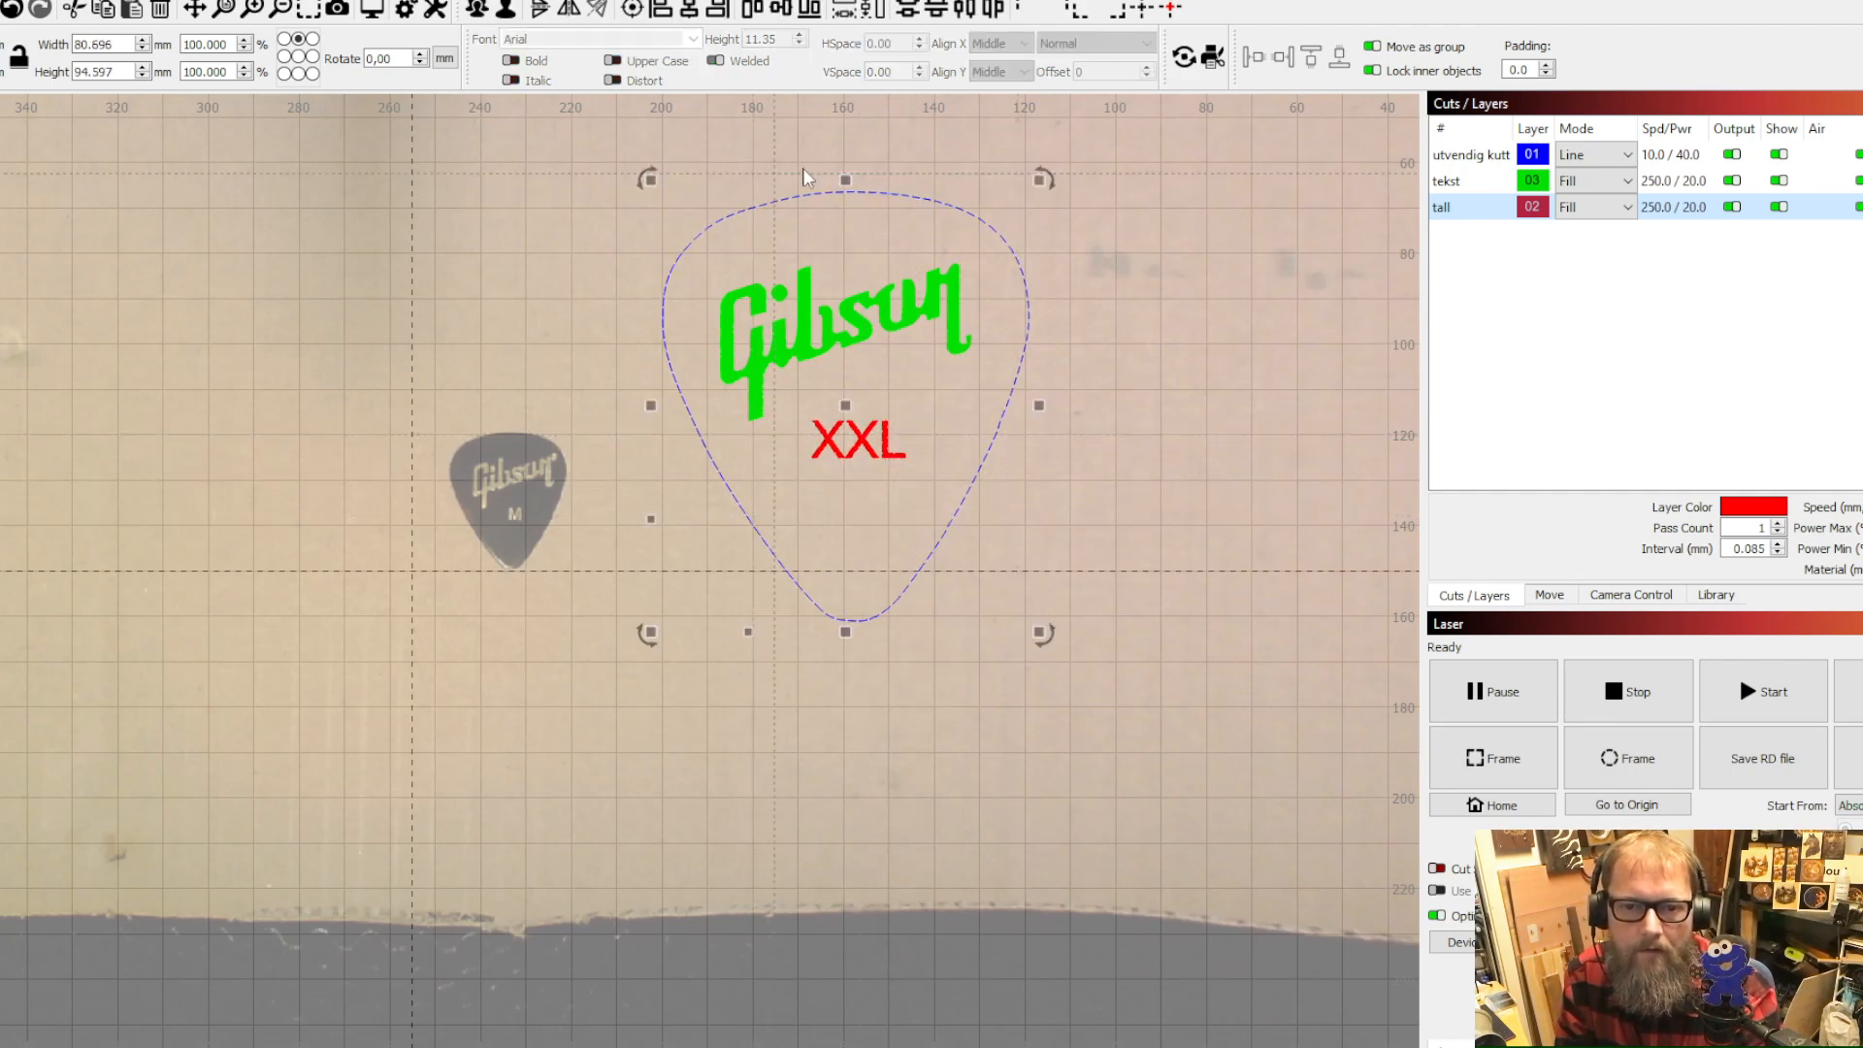
pyautogui.click(686, 13)
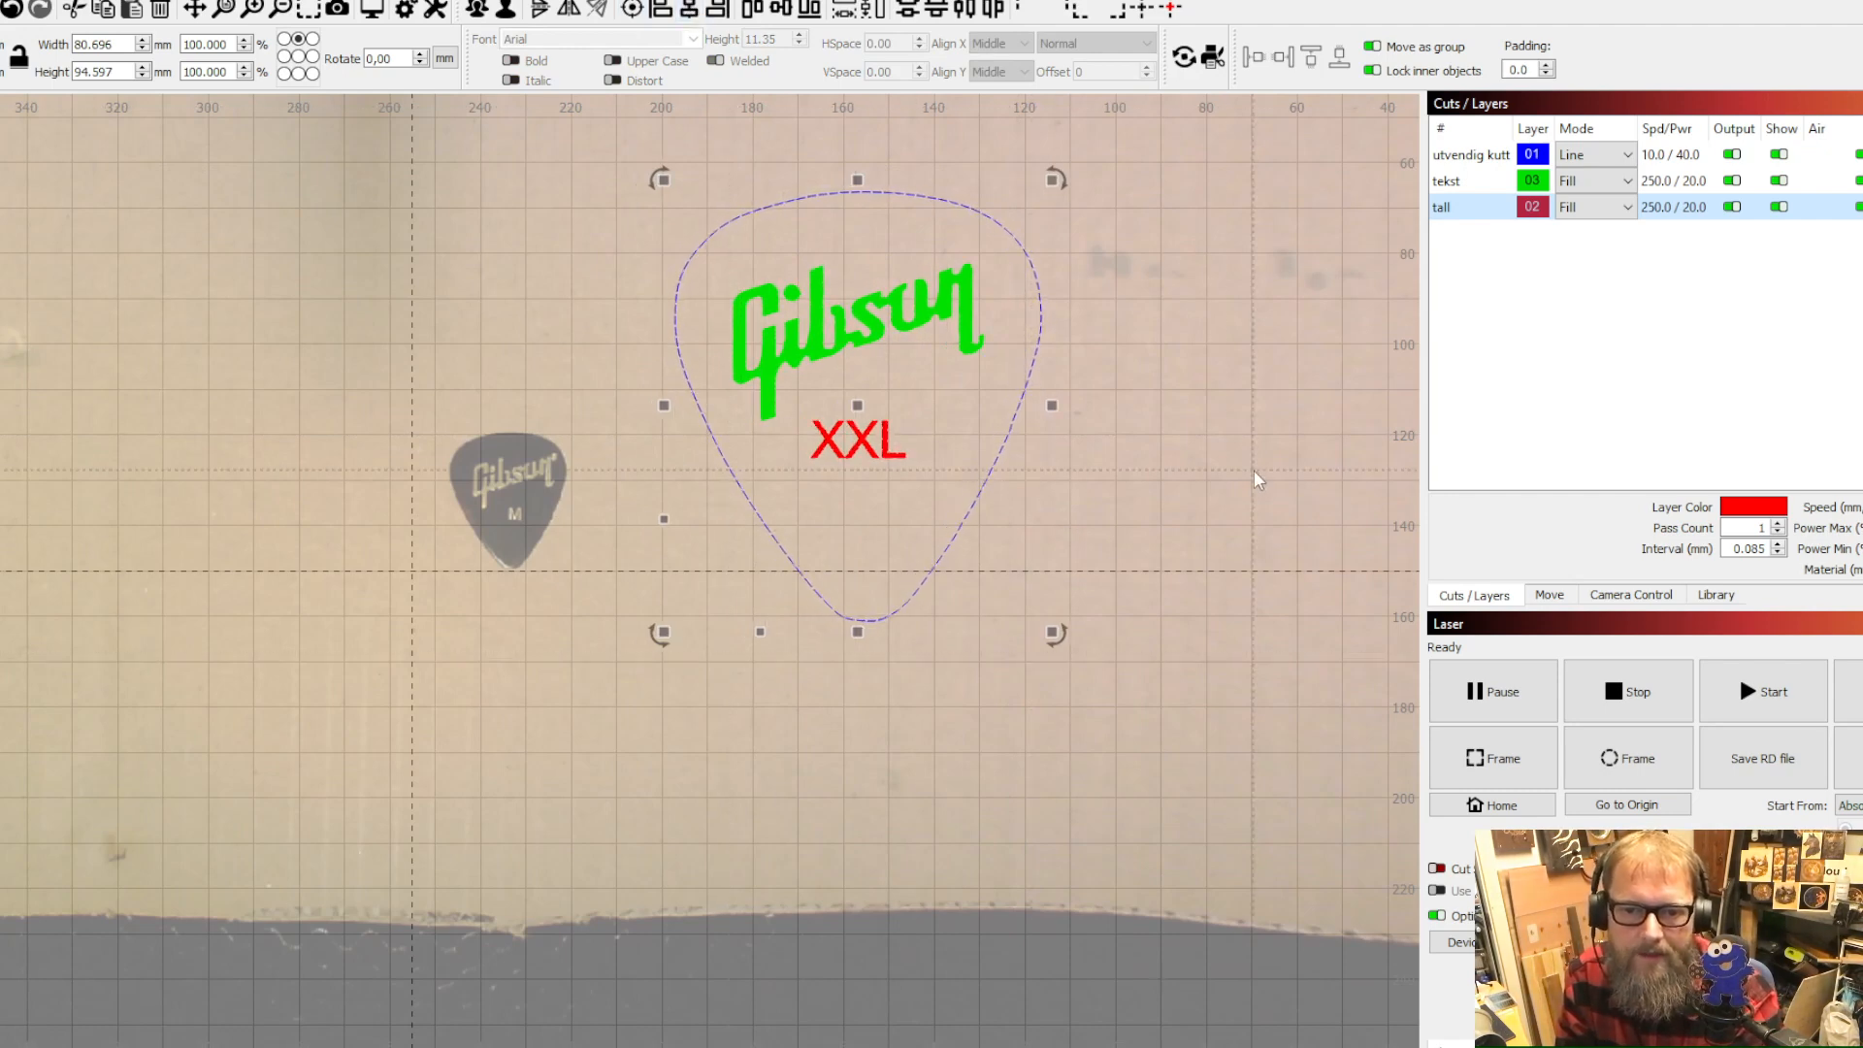
pyautogui.click(1283, 656)
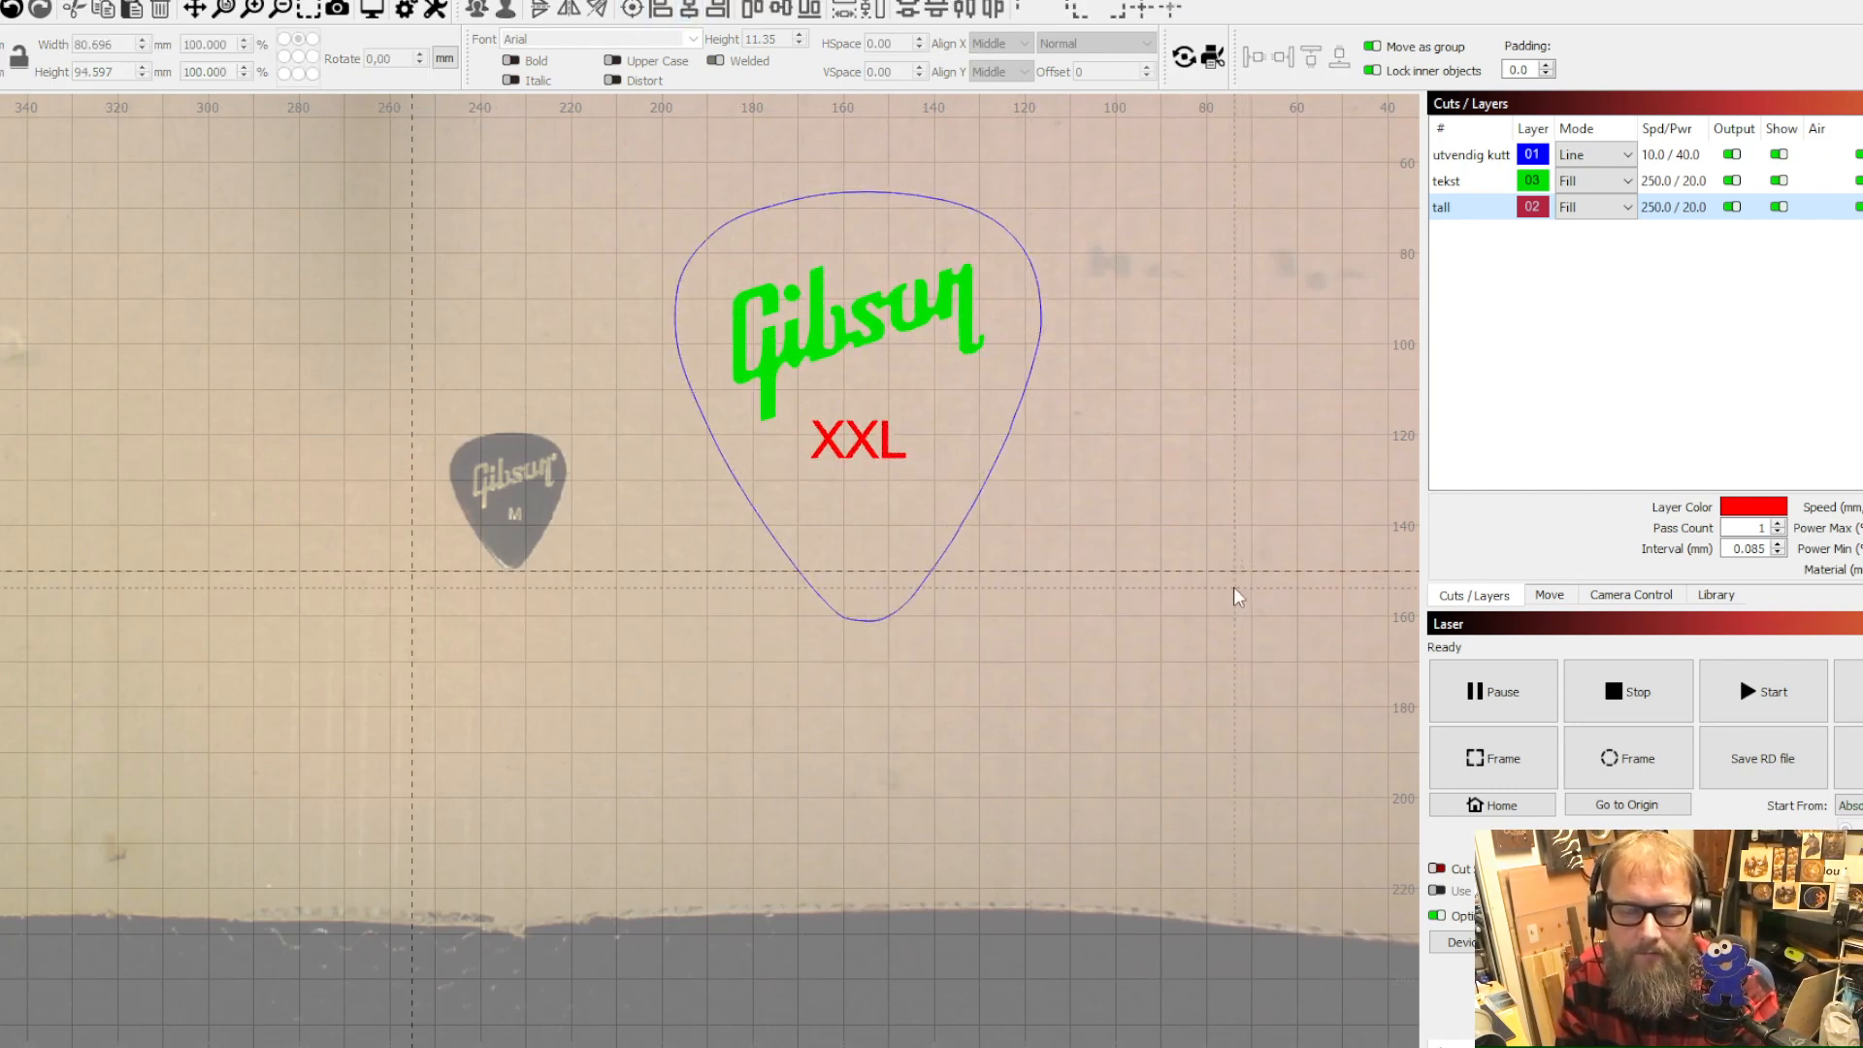
# Select the whole pick design and move it to the upper right of the work area, above the pick-shaped cutout in the camera image
pyautogui.scroll(-5, 1232, 586)
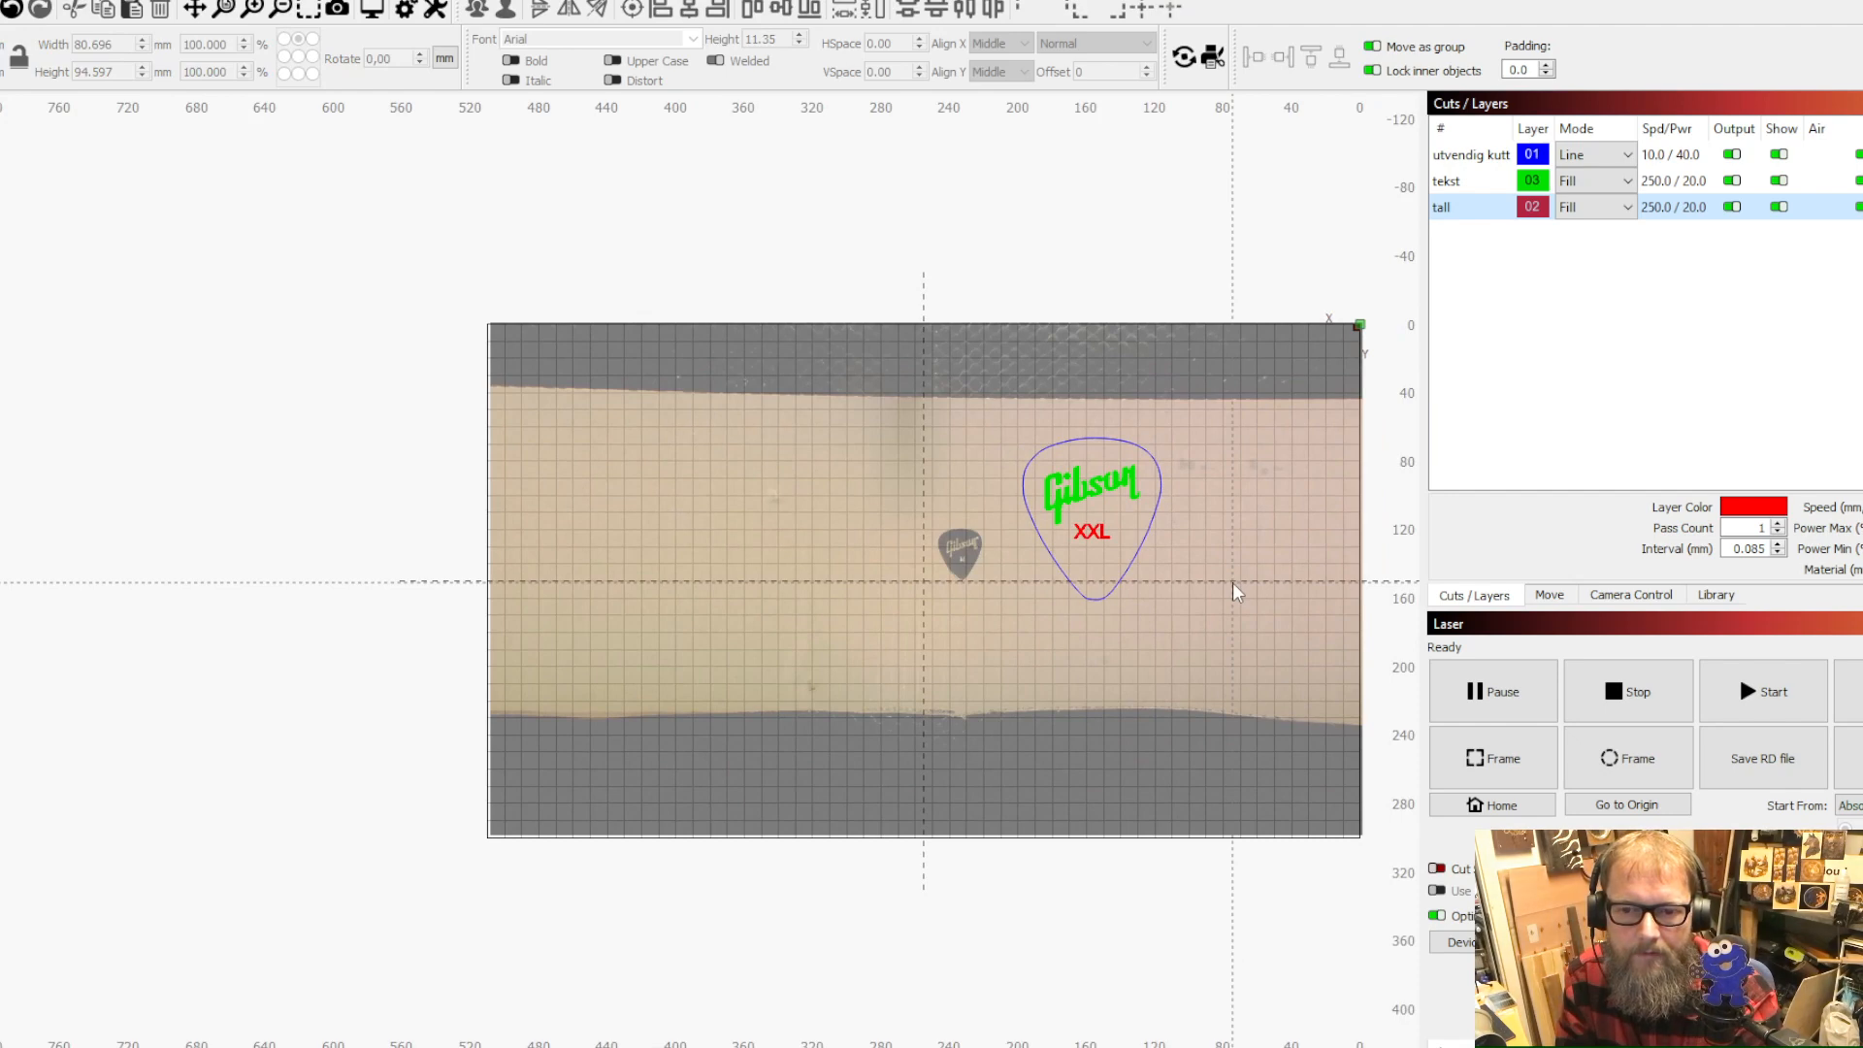
pyautogui.scroll(1, 1232, 583)
pyautogui.moveTo(1201, 627); pyautogui.dragTo(903, 388)
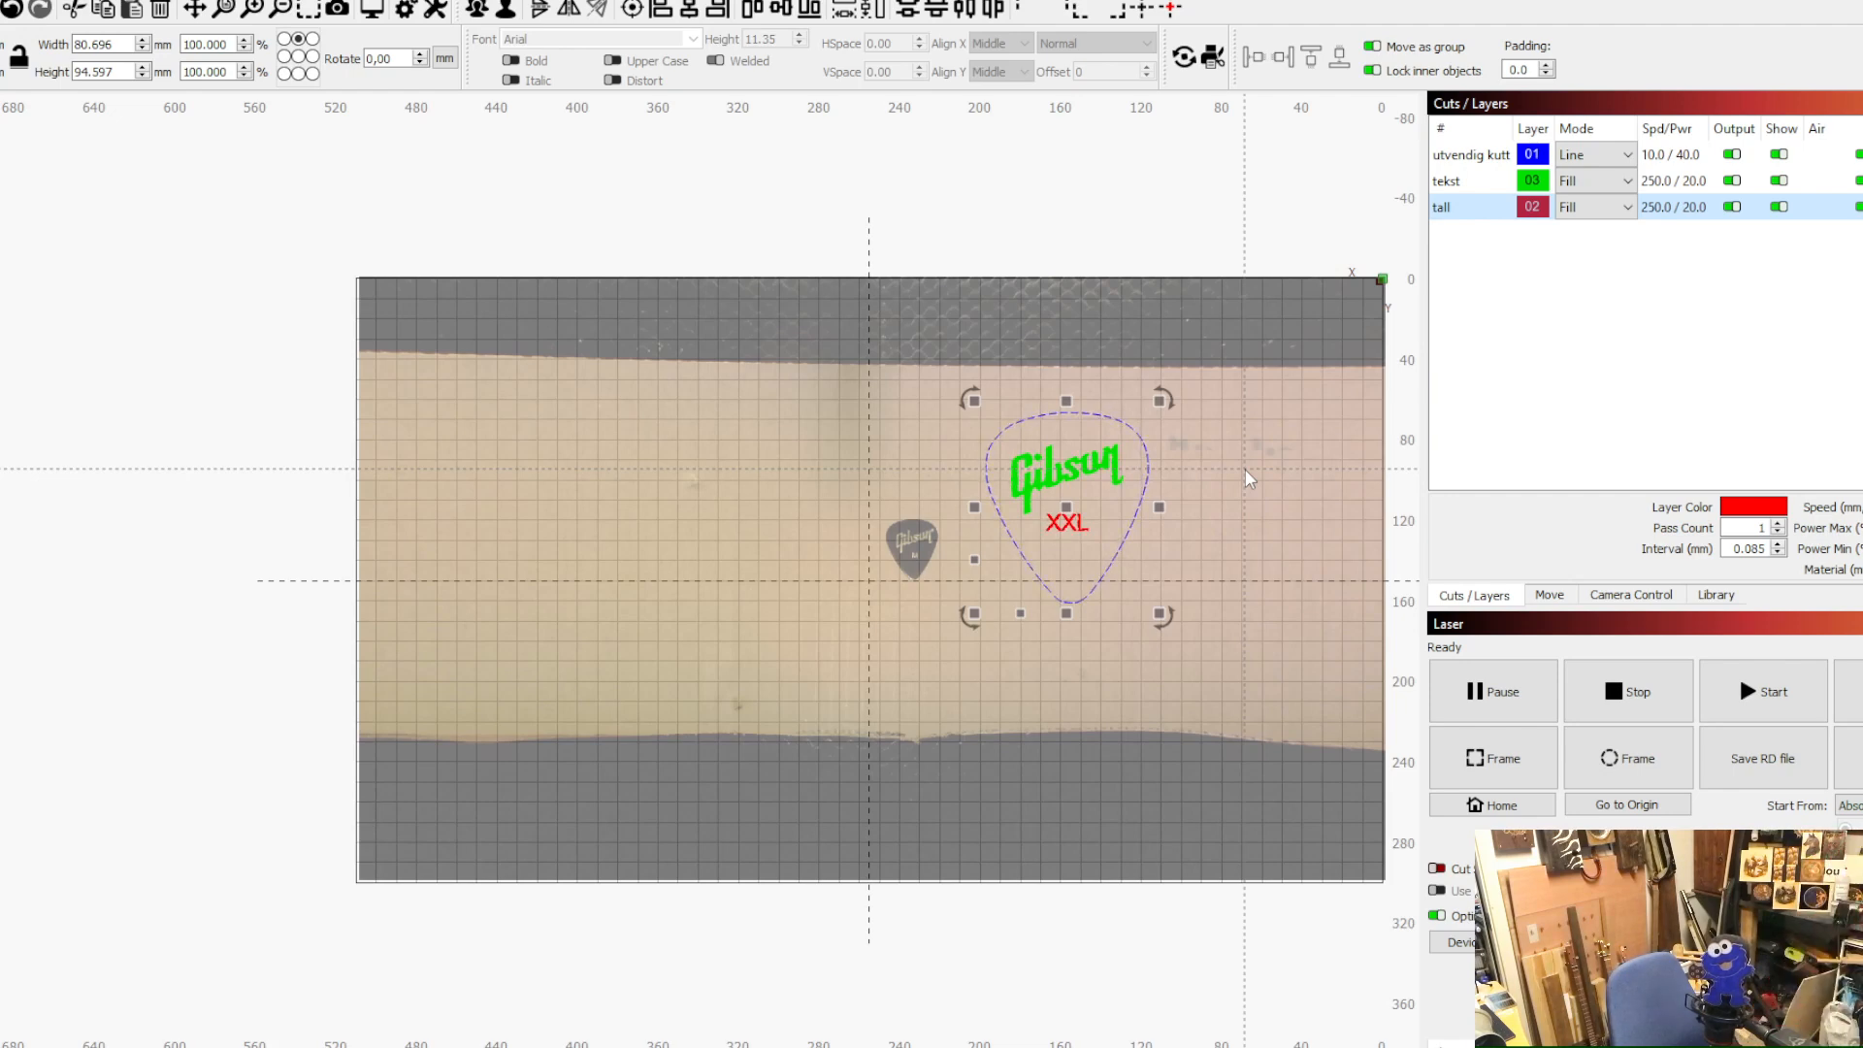
pyautogui.write('.')
pyautogui.press('BackSpace')
pyautogui.press('BackSpace')
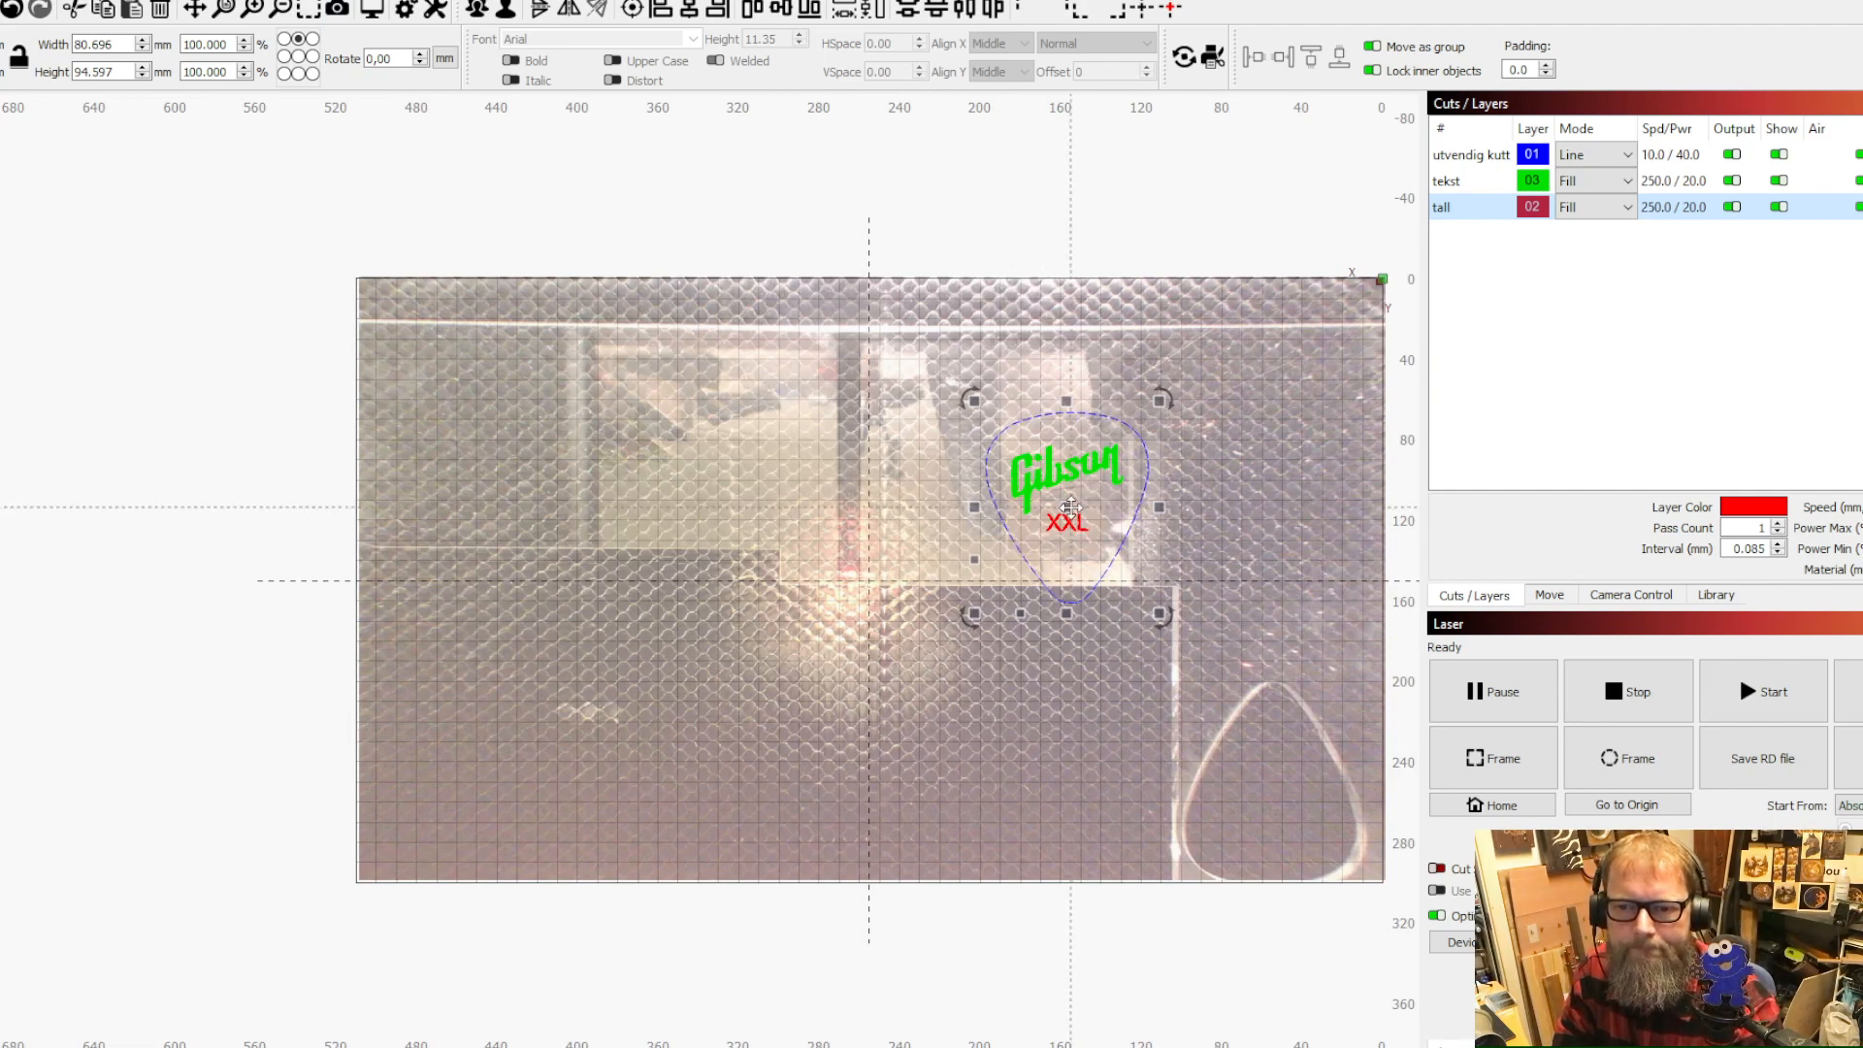
pyautogui.moveTo(1070, 506); pyautogui.dragTo(1269, 455)
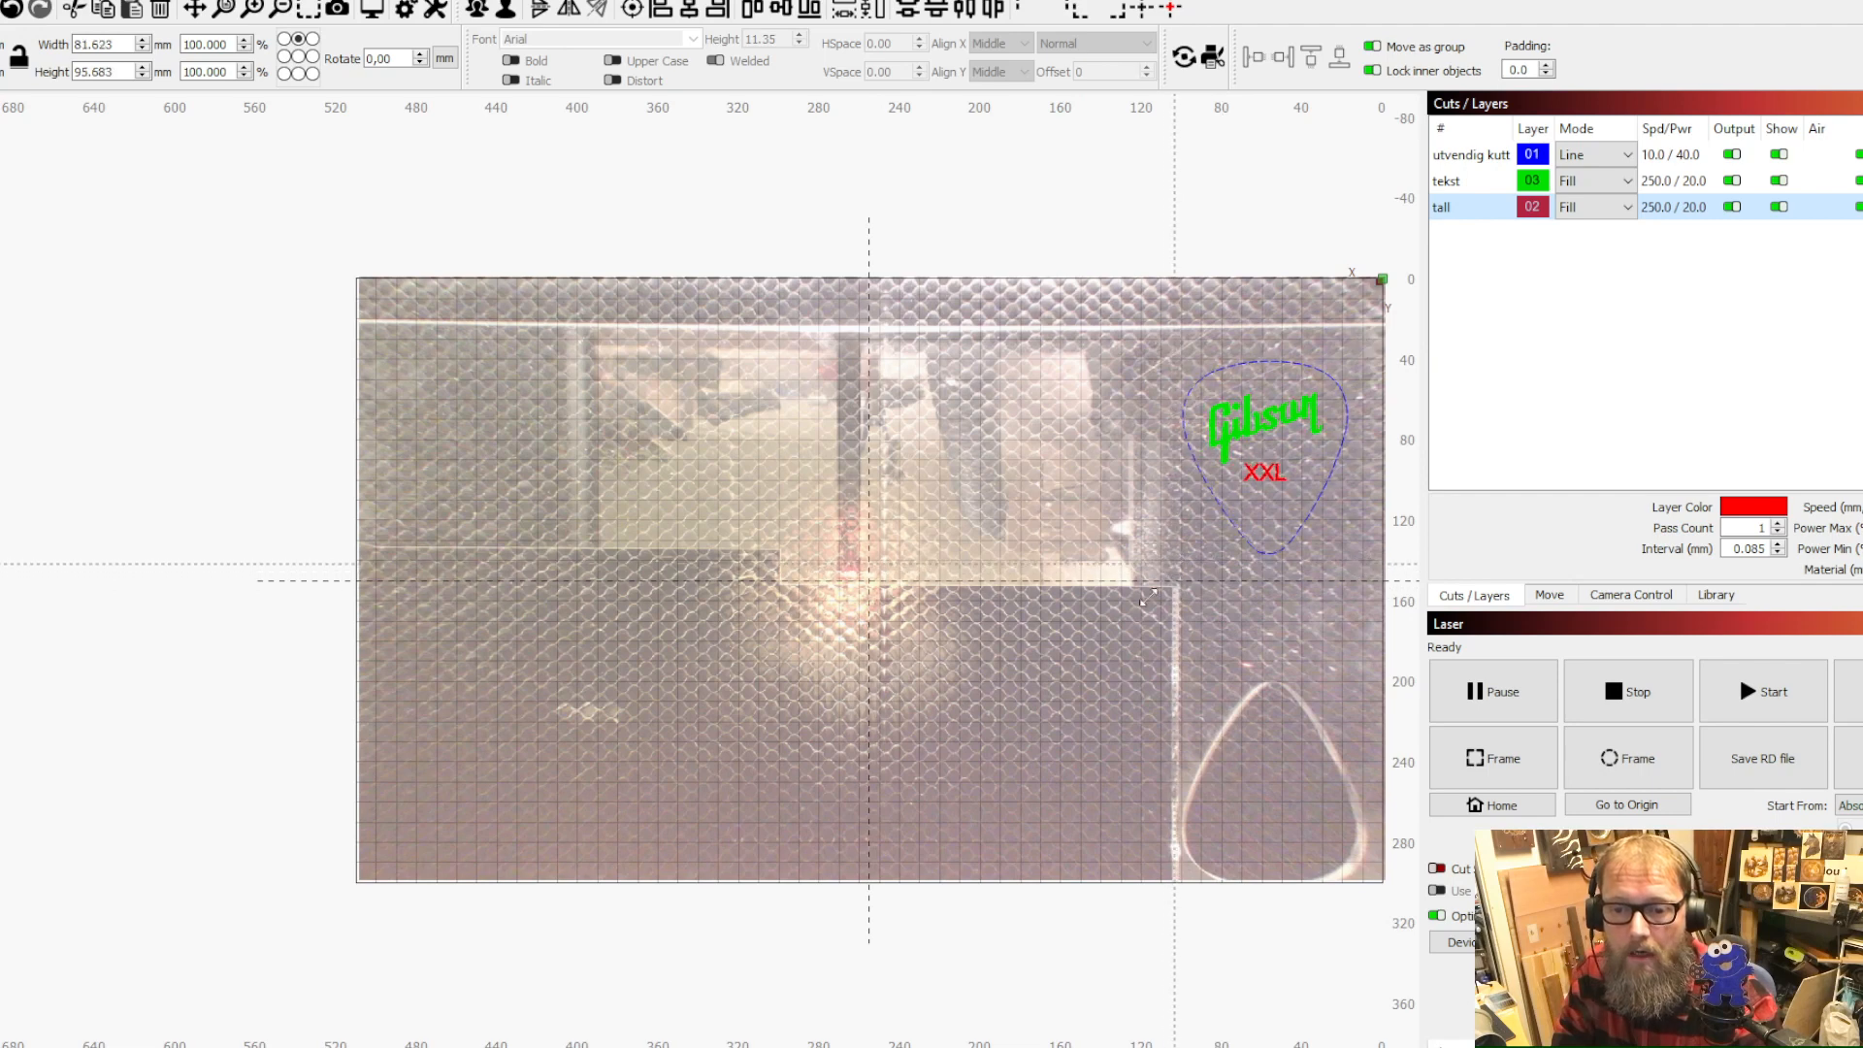
# Enlarge the pick design to about 127 mm wide by 148 mm high and fit it into the free material above the existing cutout
pyautogui.moveTo(1171, 572); pyautogui.dragTo(1102, 652)
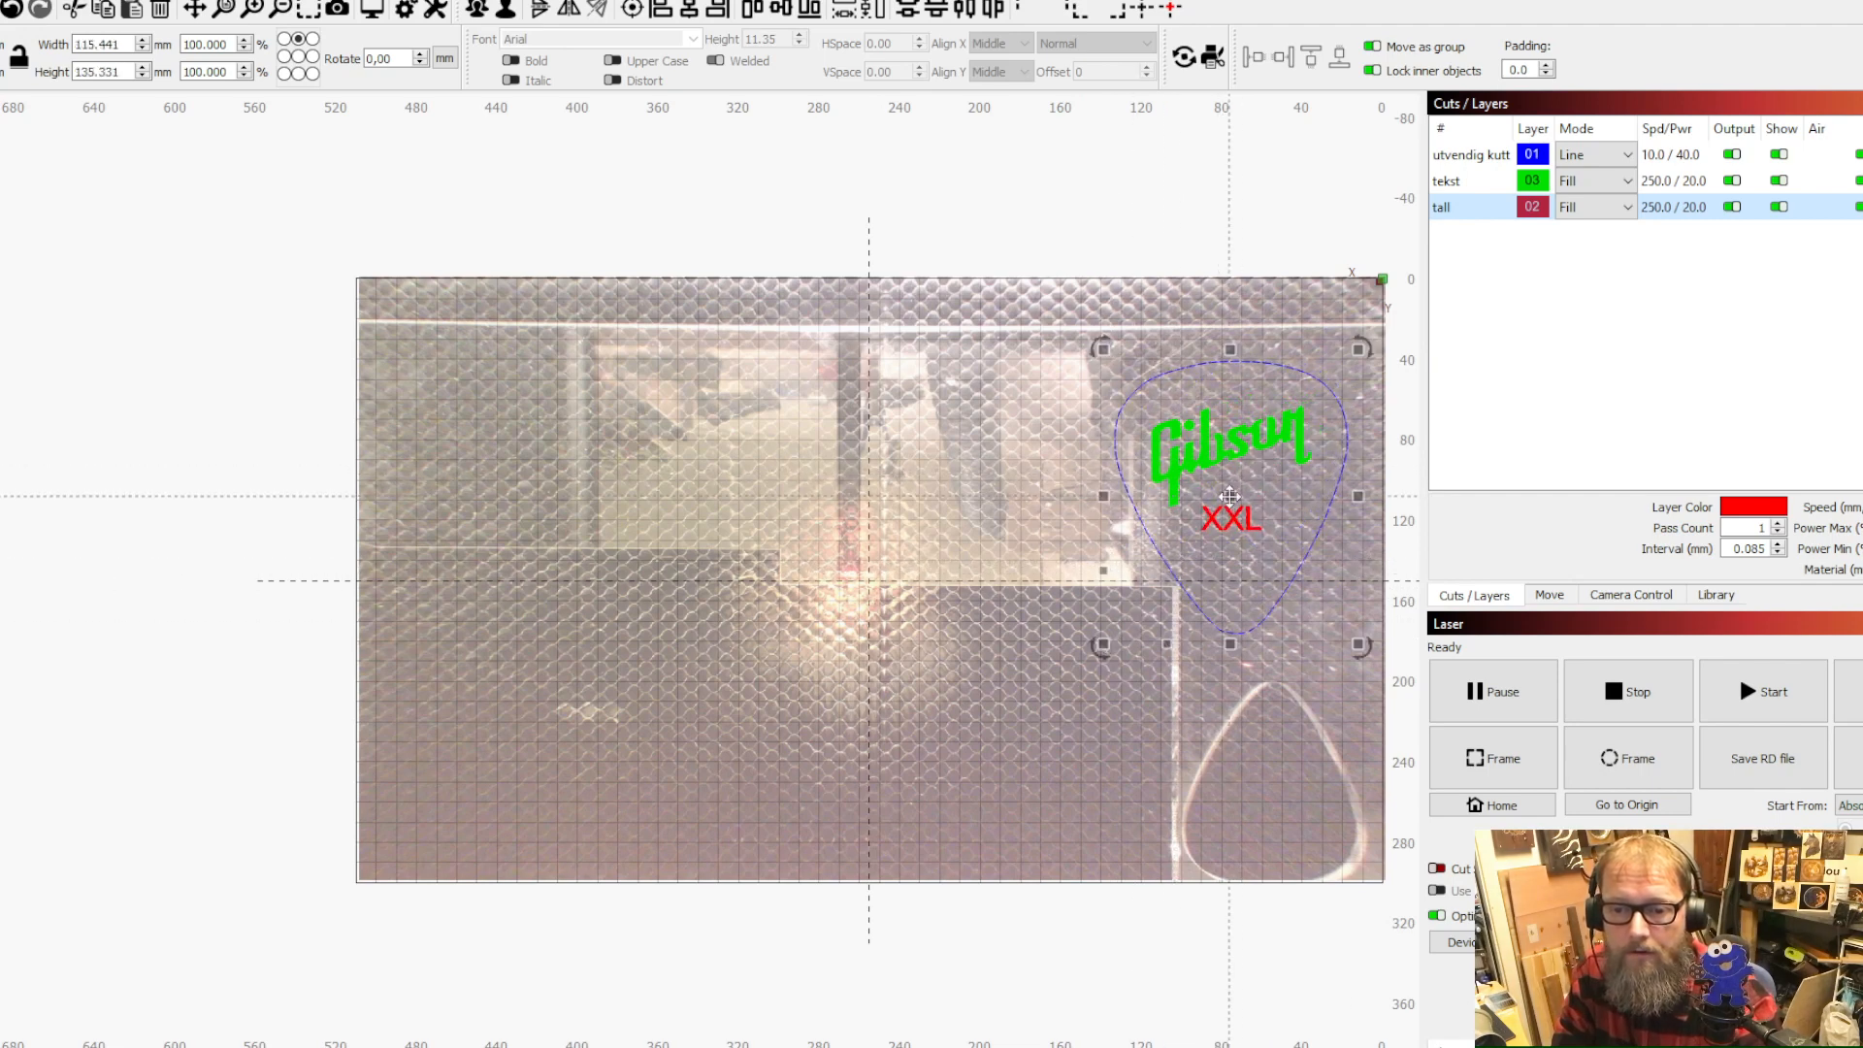
pyautogui.moveTo(1227, 496); pyautogui.dragTo(1247, 477)
pyautogui.moveTo(1113, 629); pyautogui.dragTo(1098, 651)
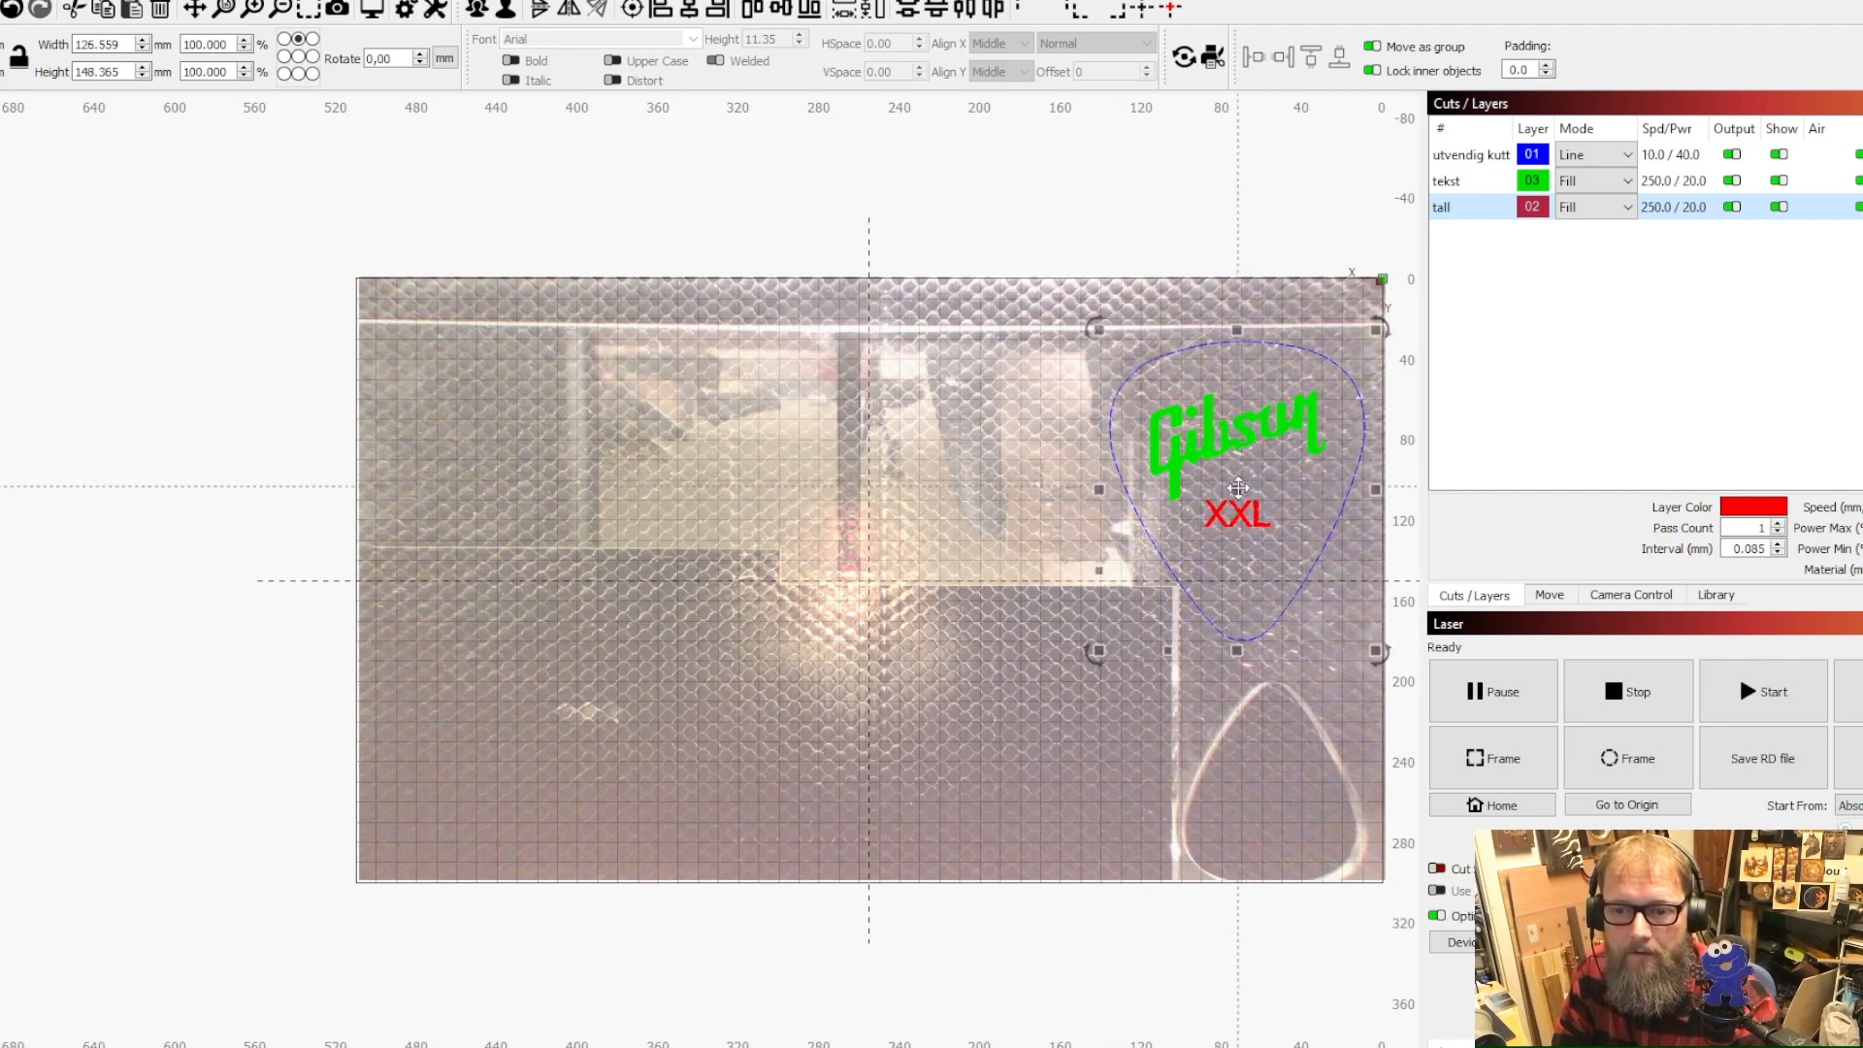
pyautogui.moveTo(1238, 481); pyautogui.dragTo(1242, 487)
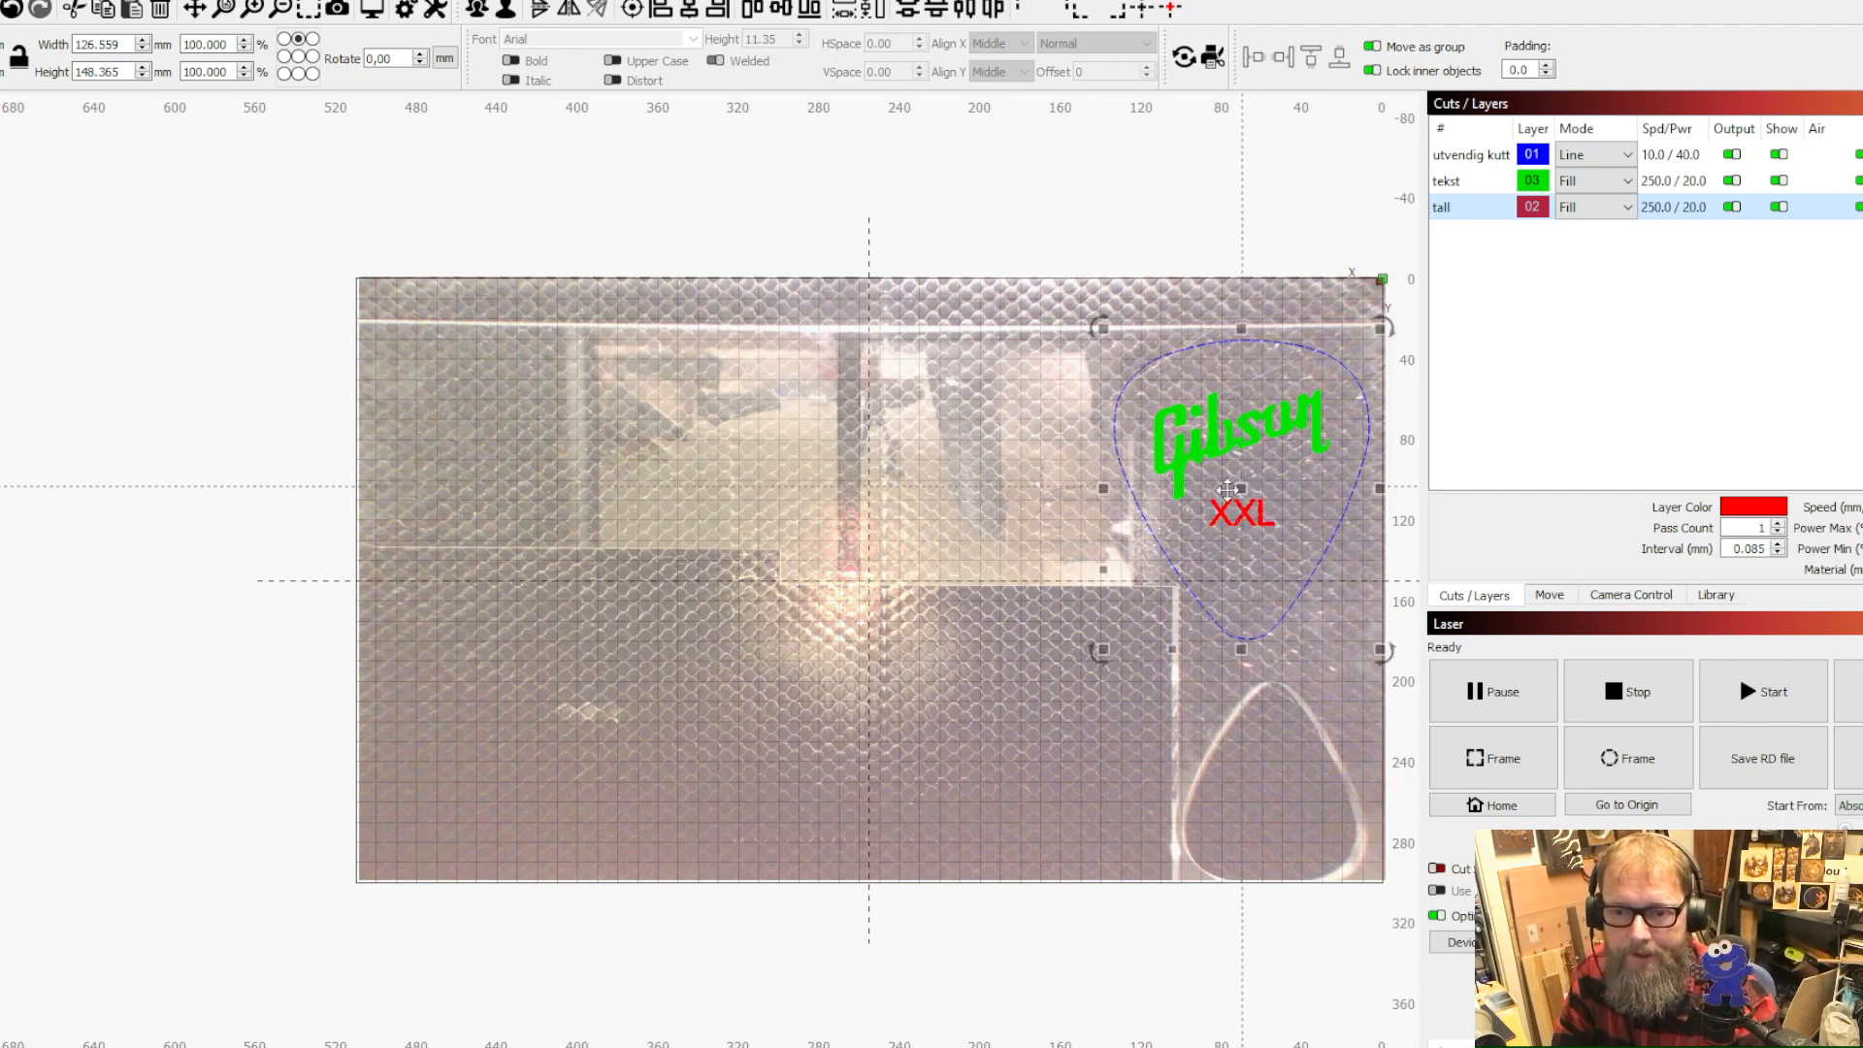
pyautogui.click(1024, 433)
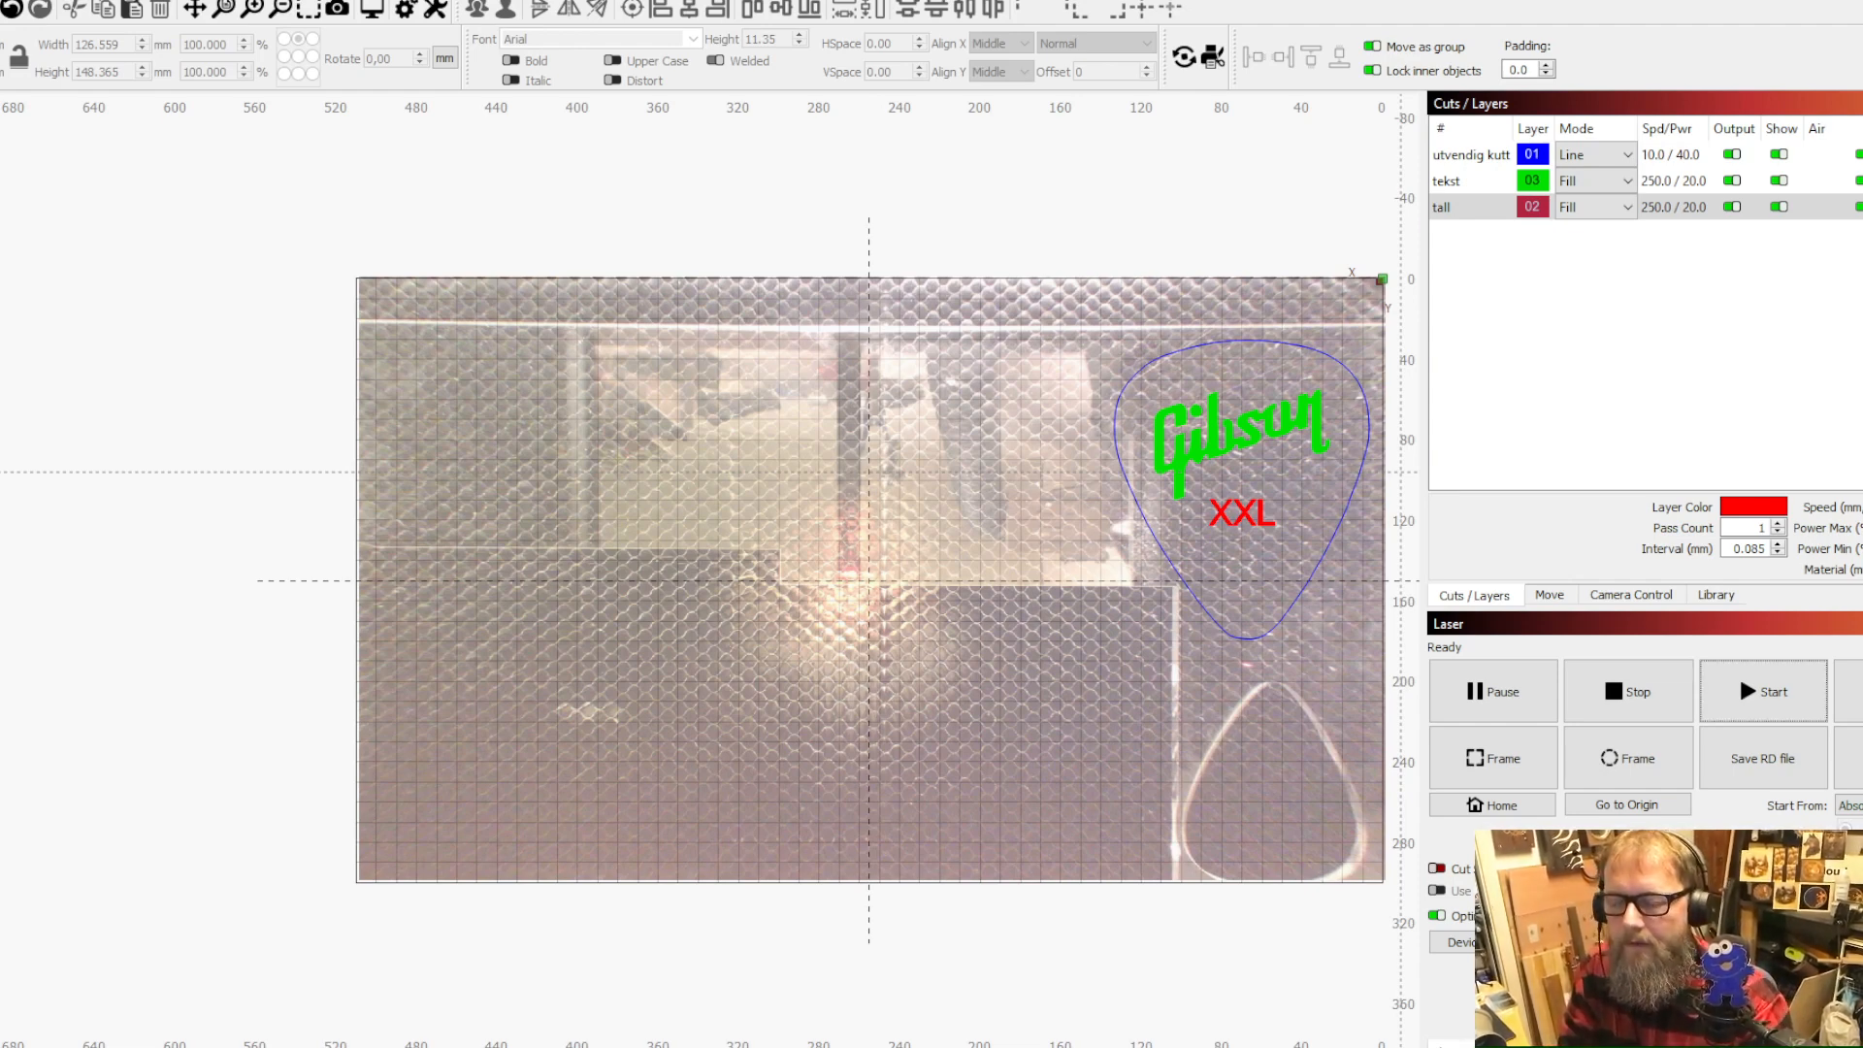
# Start the laser job and move the blue utvendig kutt layer to the end of the cut order
pyautogui.click(1764, 692)
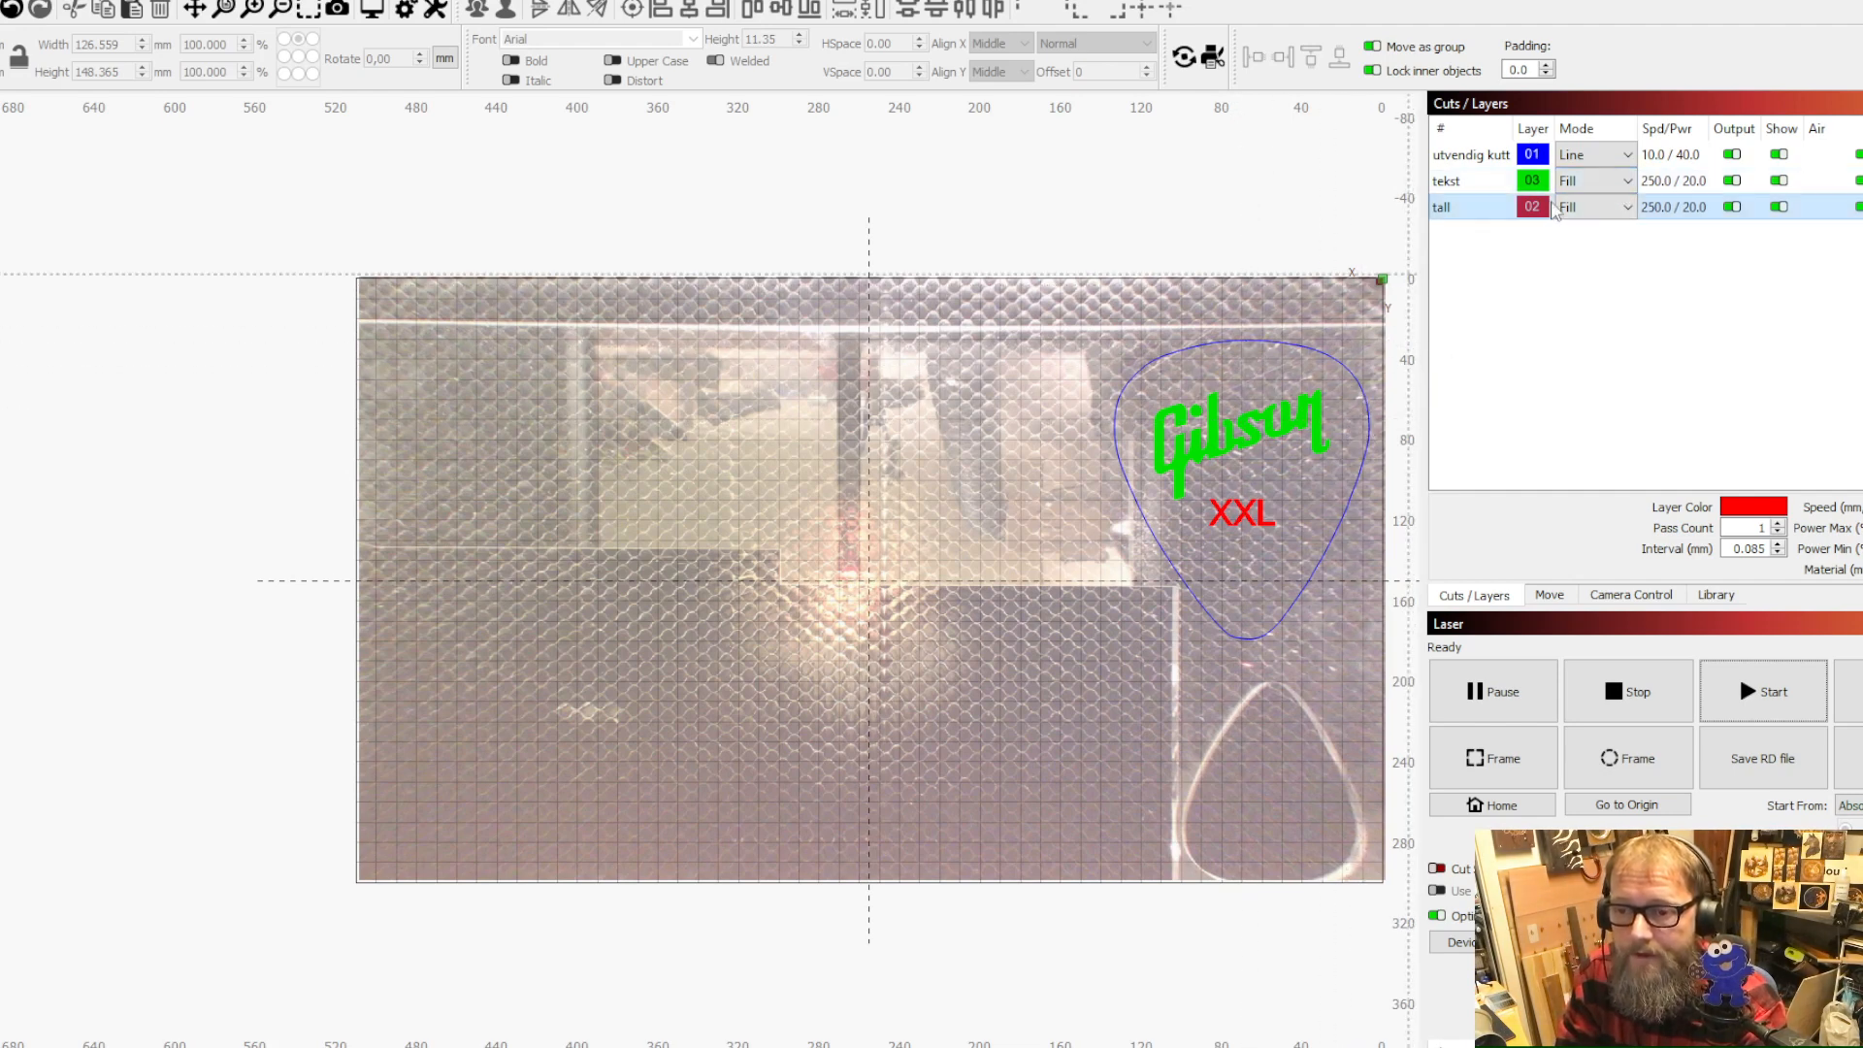
pyautogui.moveTo(1658, 155); pyautogui.dragTo(1666, 219)
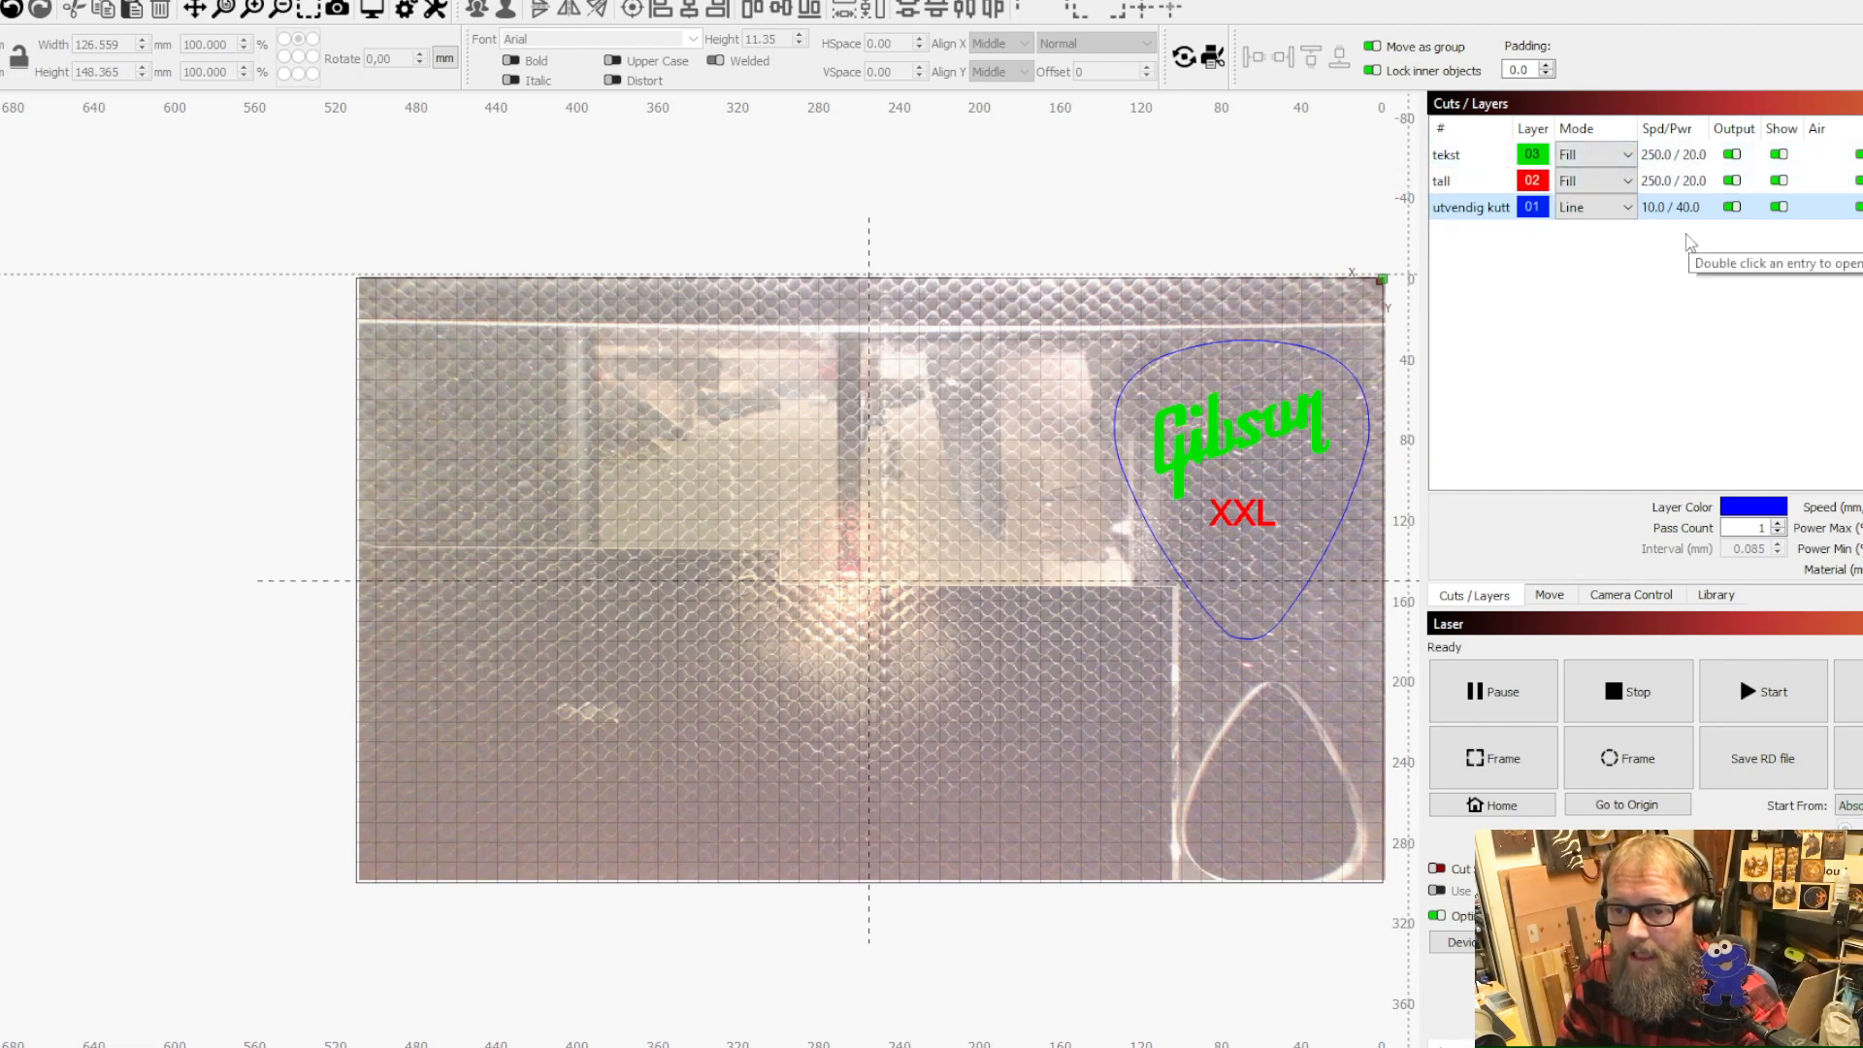
# Set the maximum and minimum power of the green tekst layer to 30 %
pyautogui.click(1683, 157)
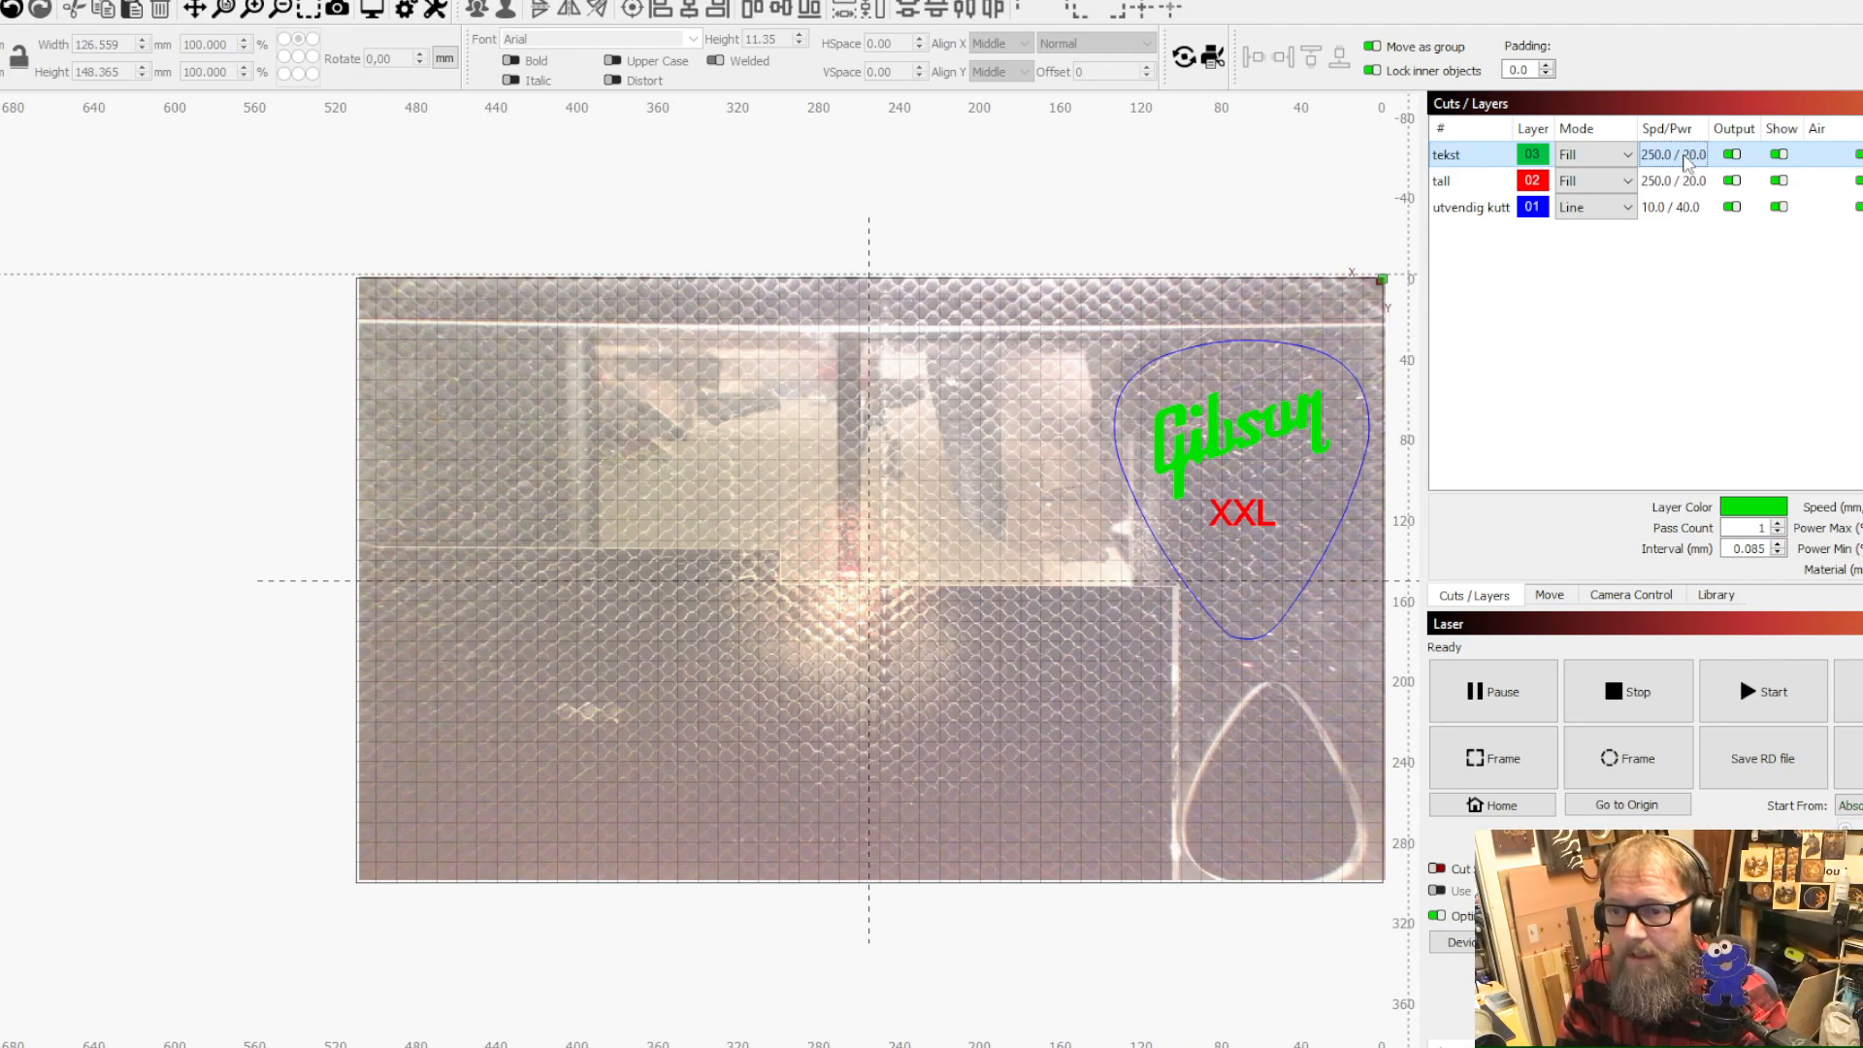
pyautogui.doubleClick(1686, 161)
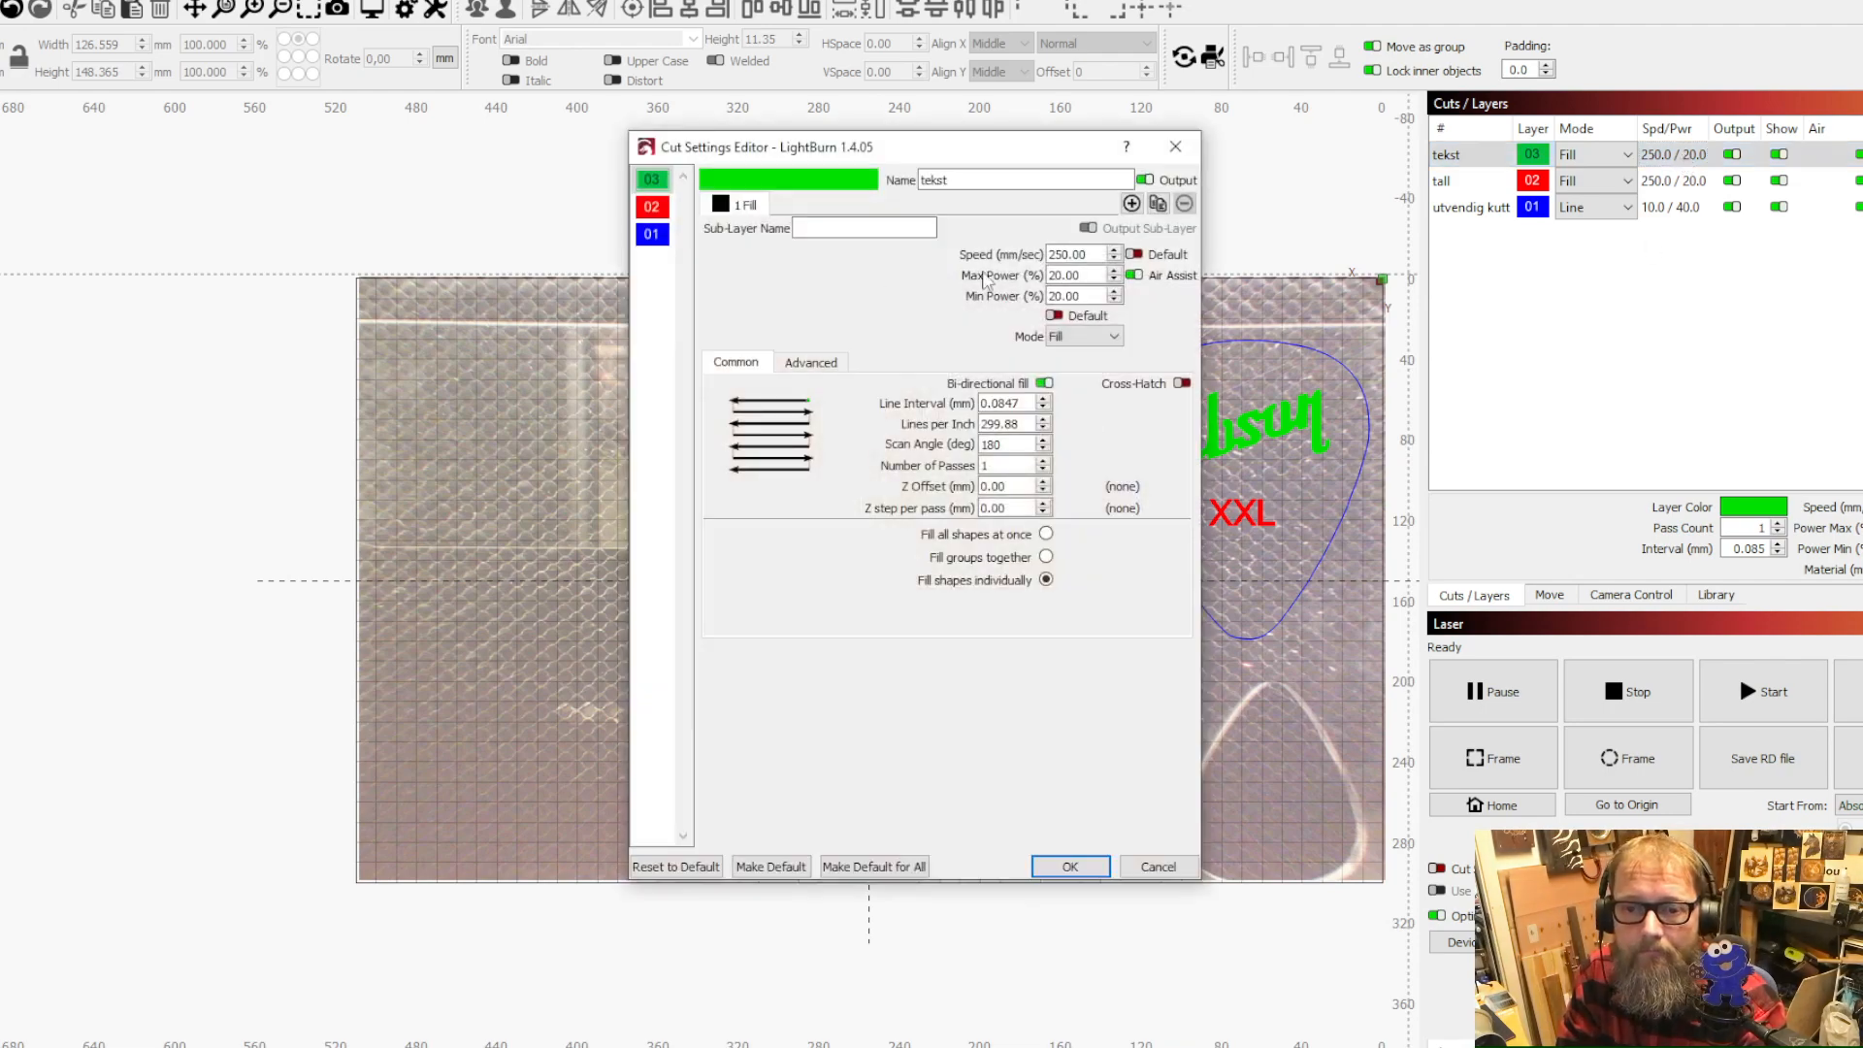
pyautogui.doubleClick(1088, 275)
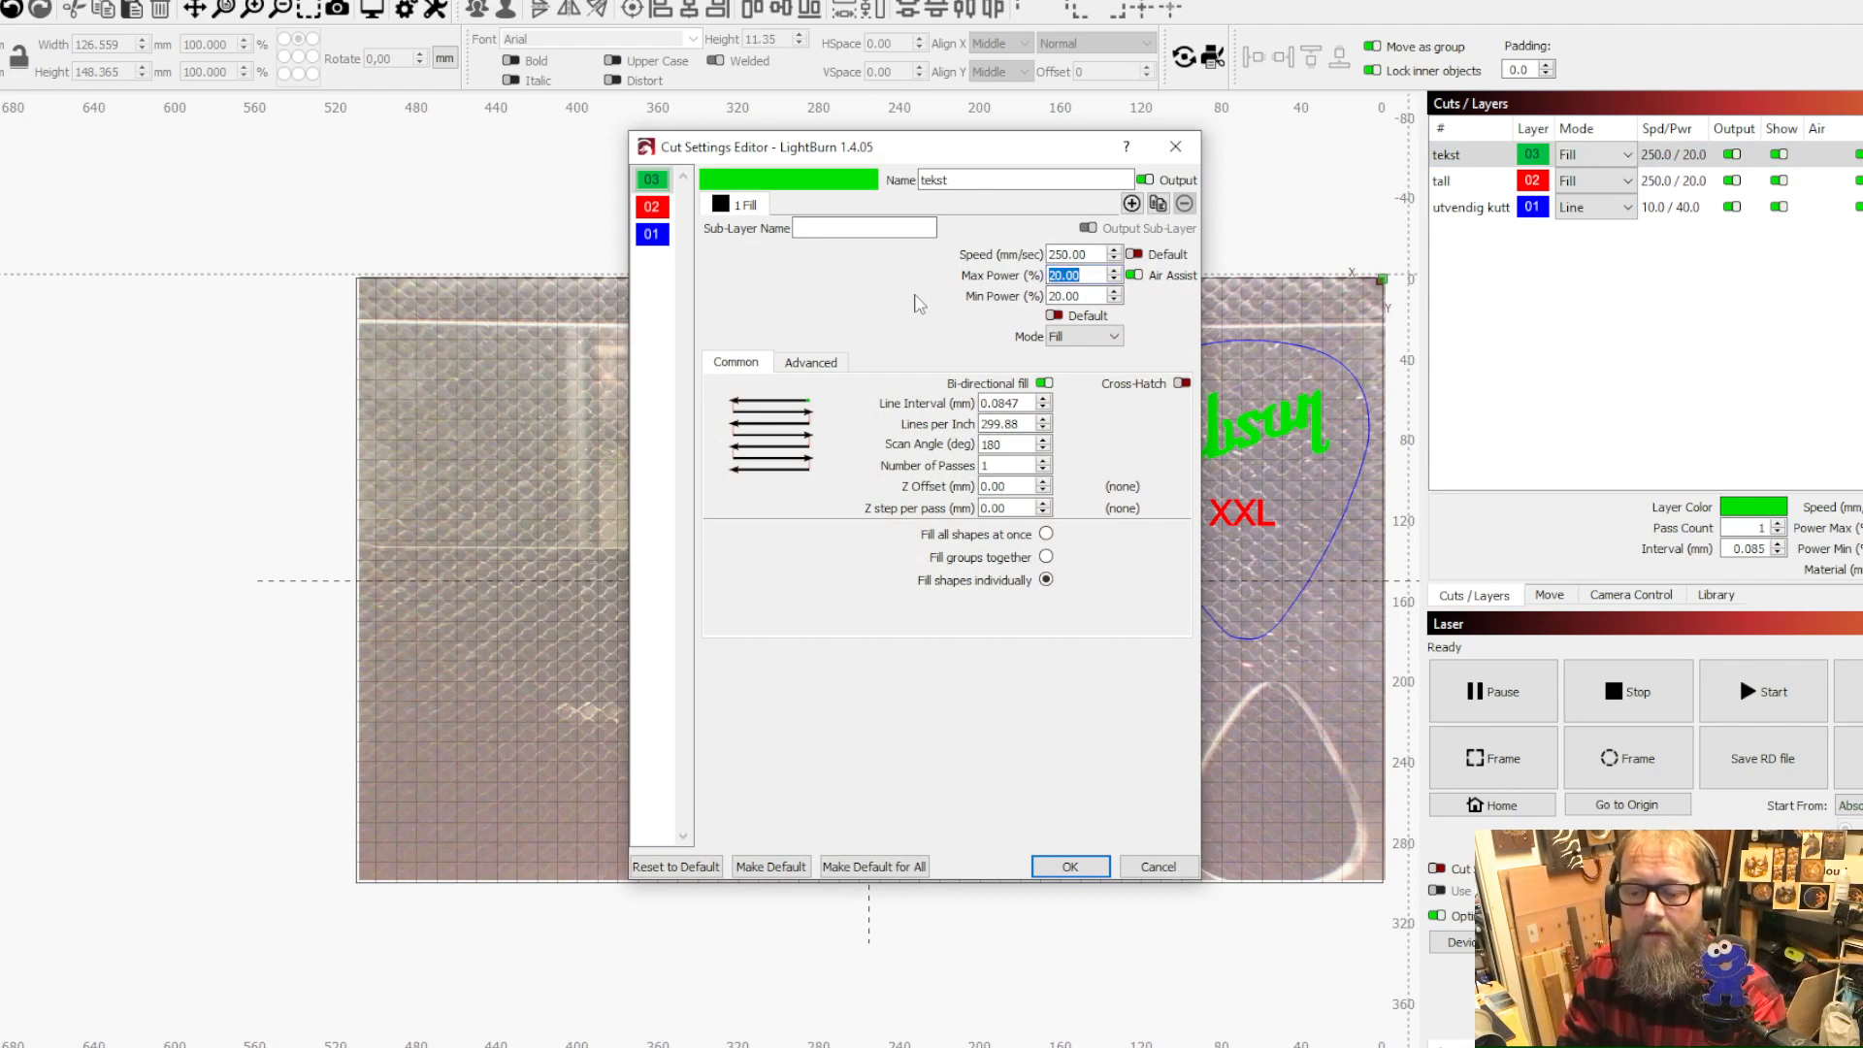
pyautogui.write('30')
pyautogui.press('Tab')
pyautogui.write('30')
pyautogui.press('Tab')
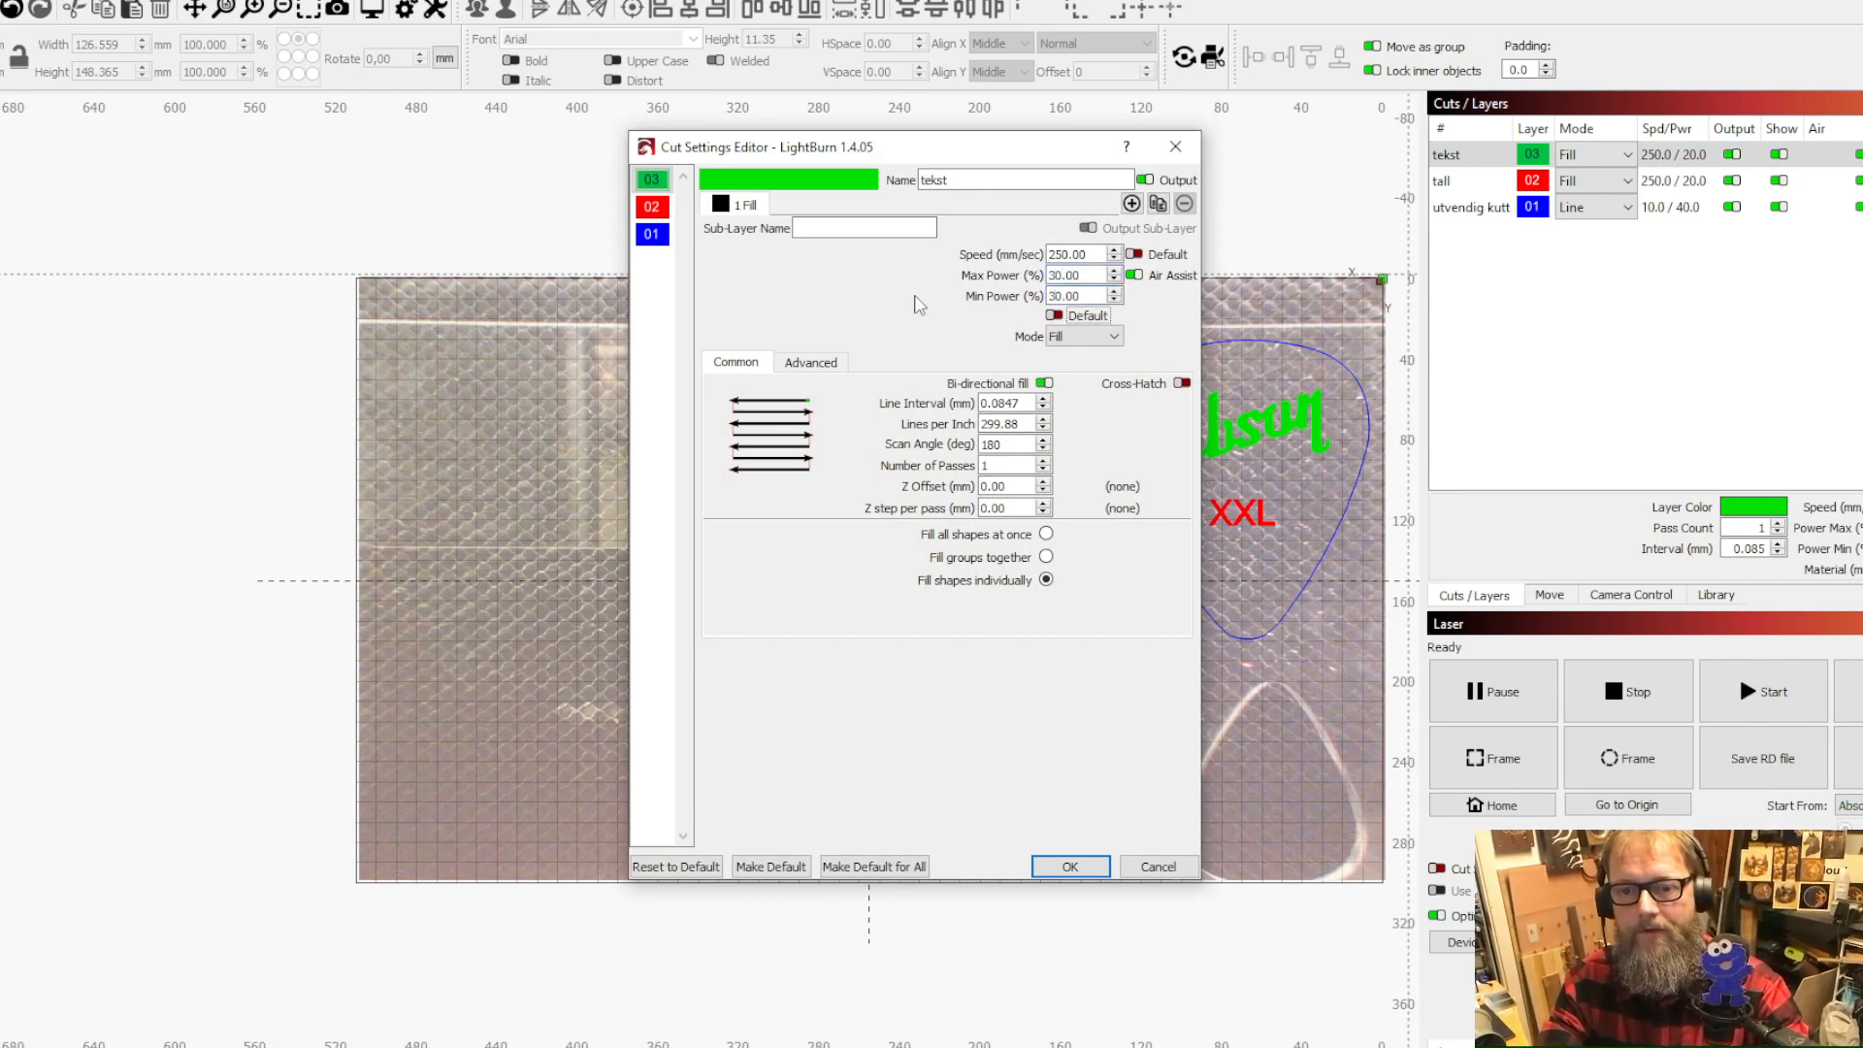
# Set the maximum and minimum power of the red tall layer to 30 %
pyautogui.click(655, 212)
pyautogui.doubleClick(1077, 277)
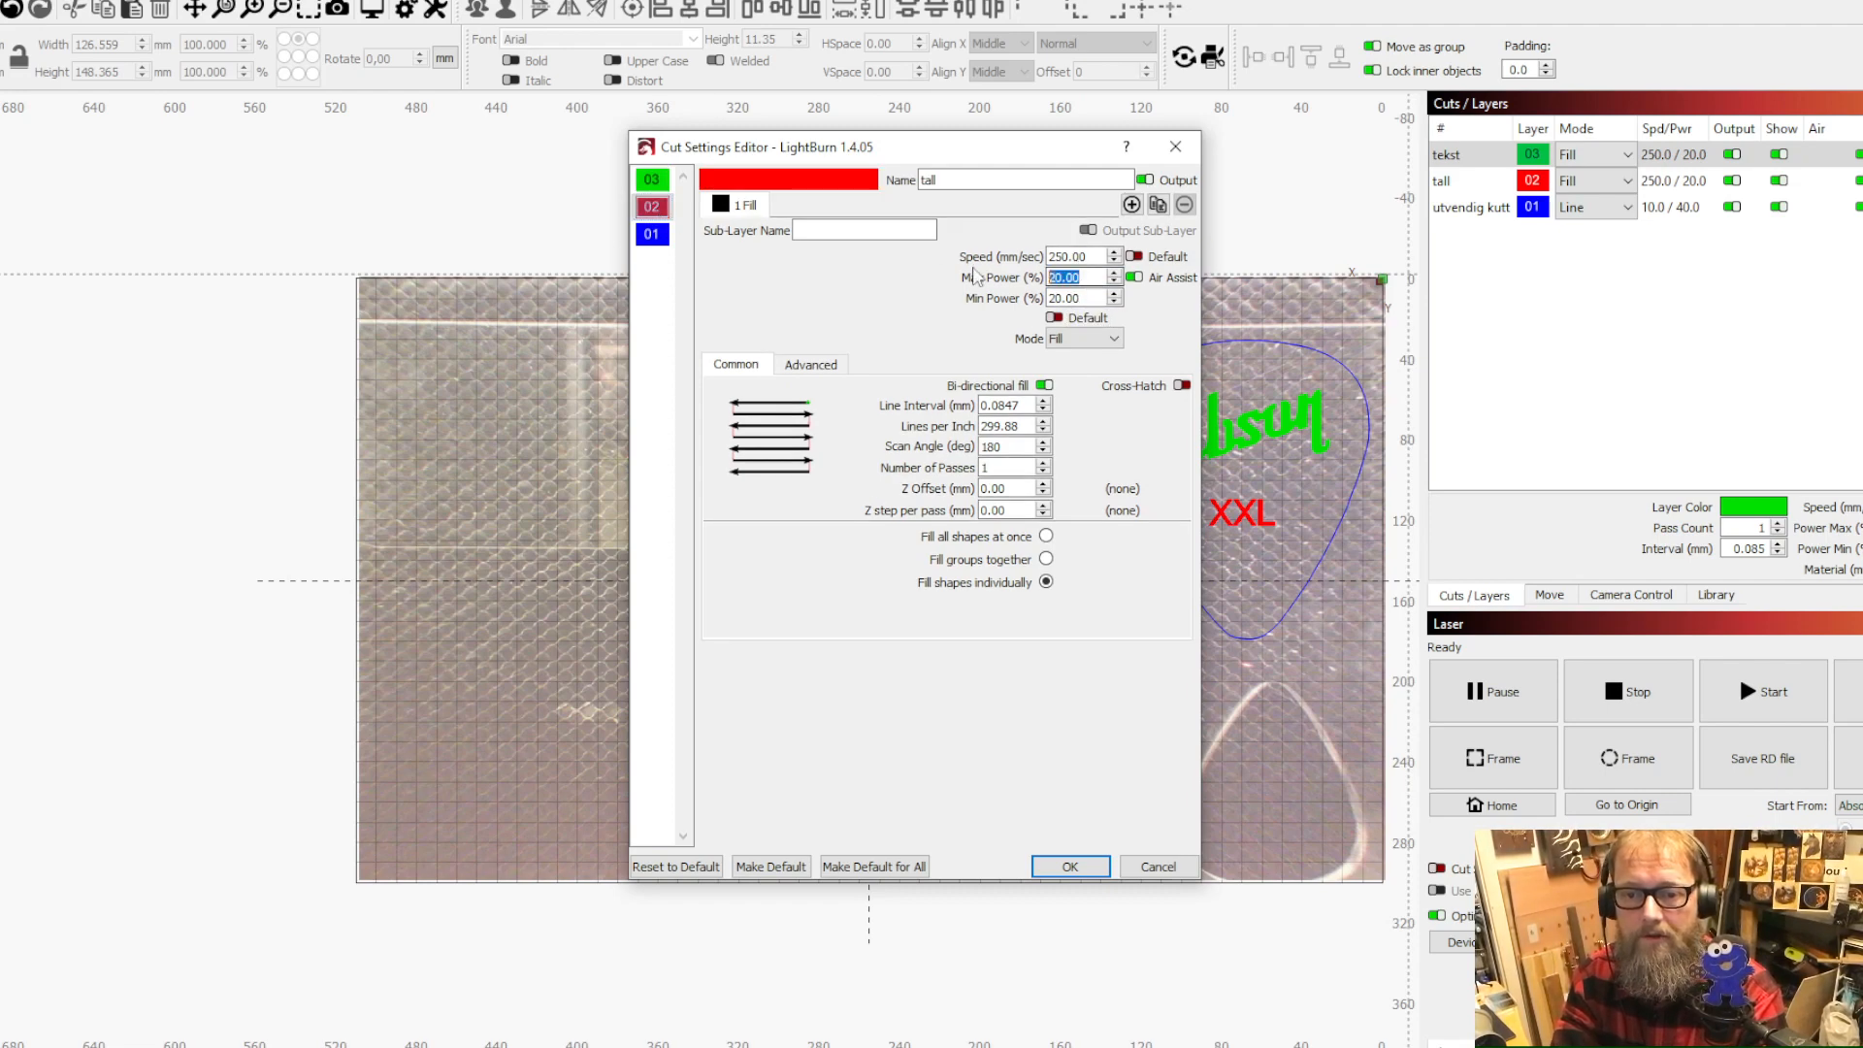
pyautogui.write('30')
pyautogui.press('Tab')
pyautogui.write('30')
pyautogui.press('Tab')
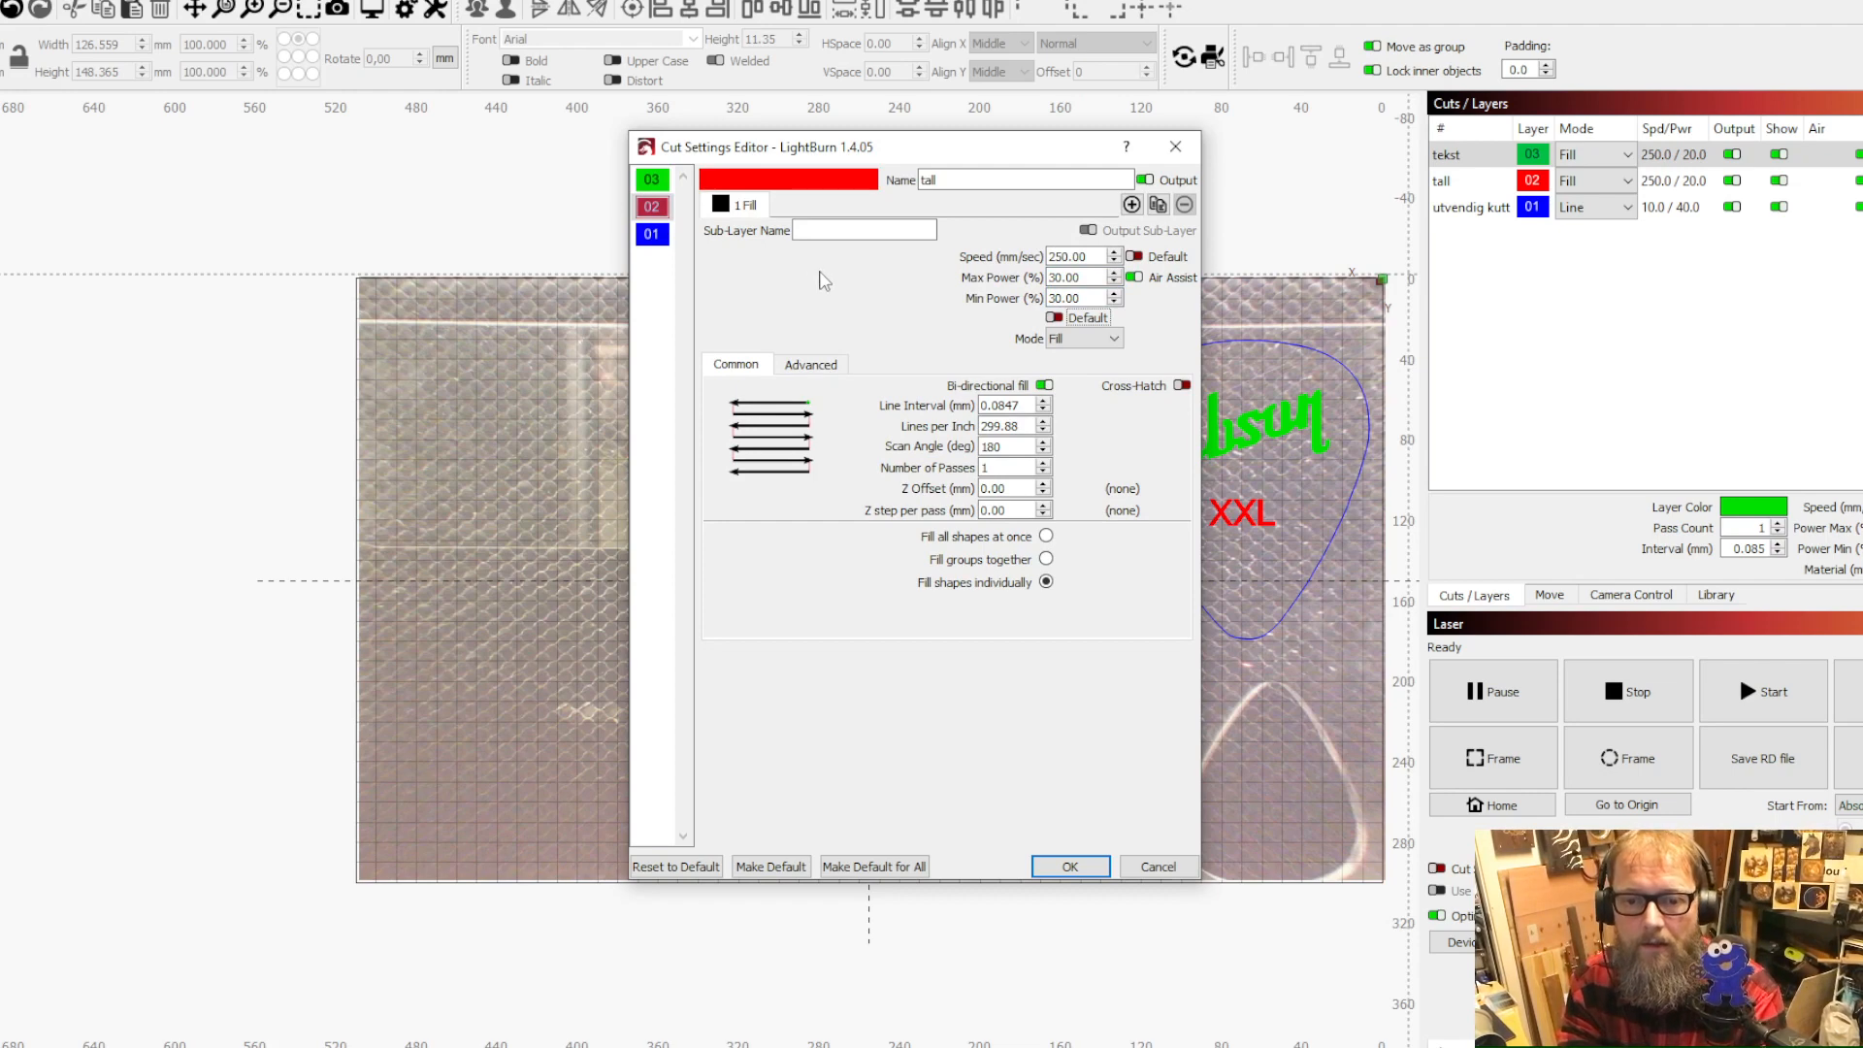
# Review the cut settings of the tekst, tall and utvendig kutt layers and accept them
pyautogui.click(652, 181)
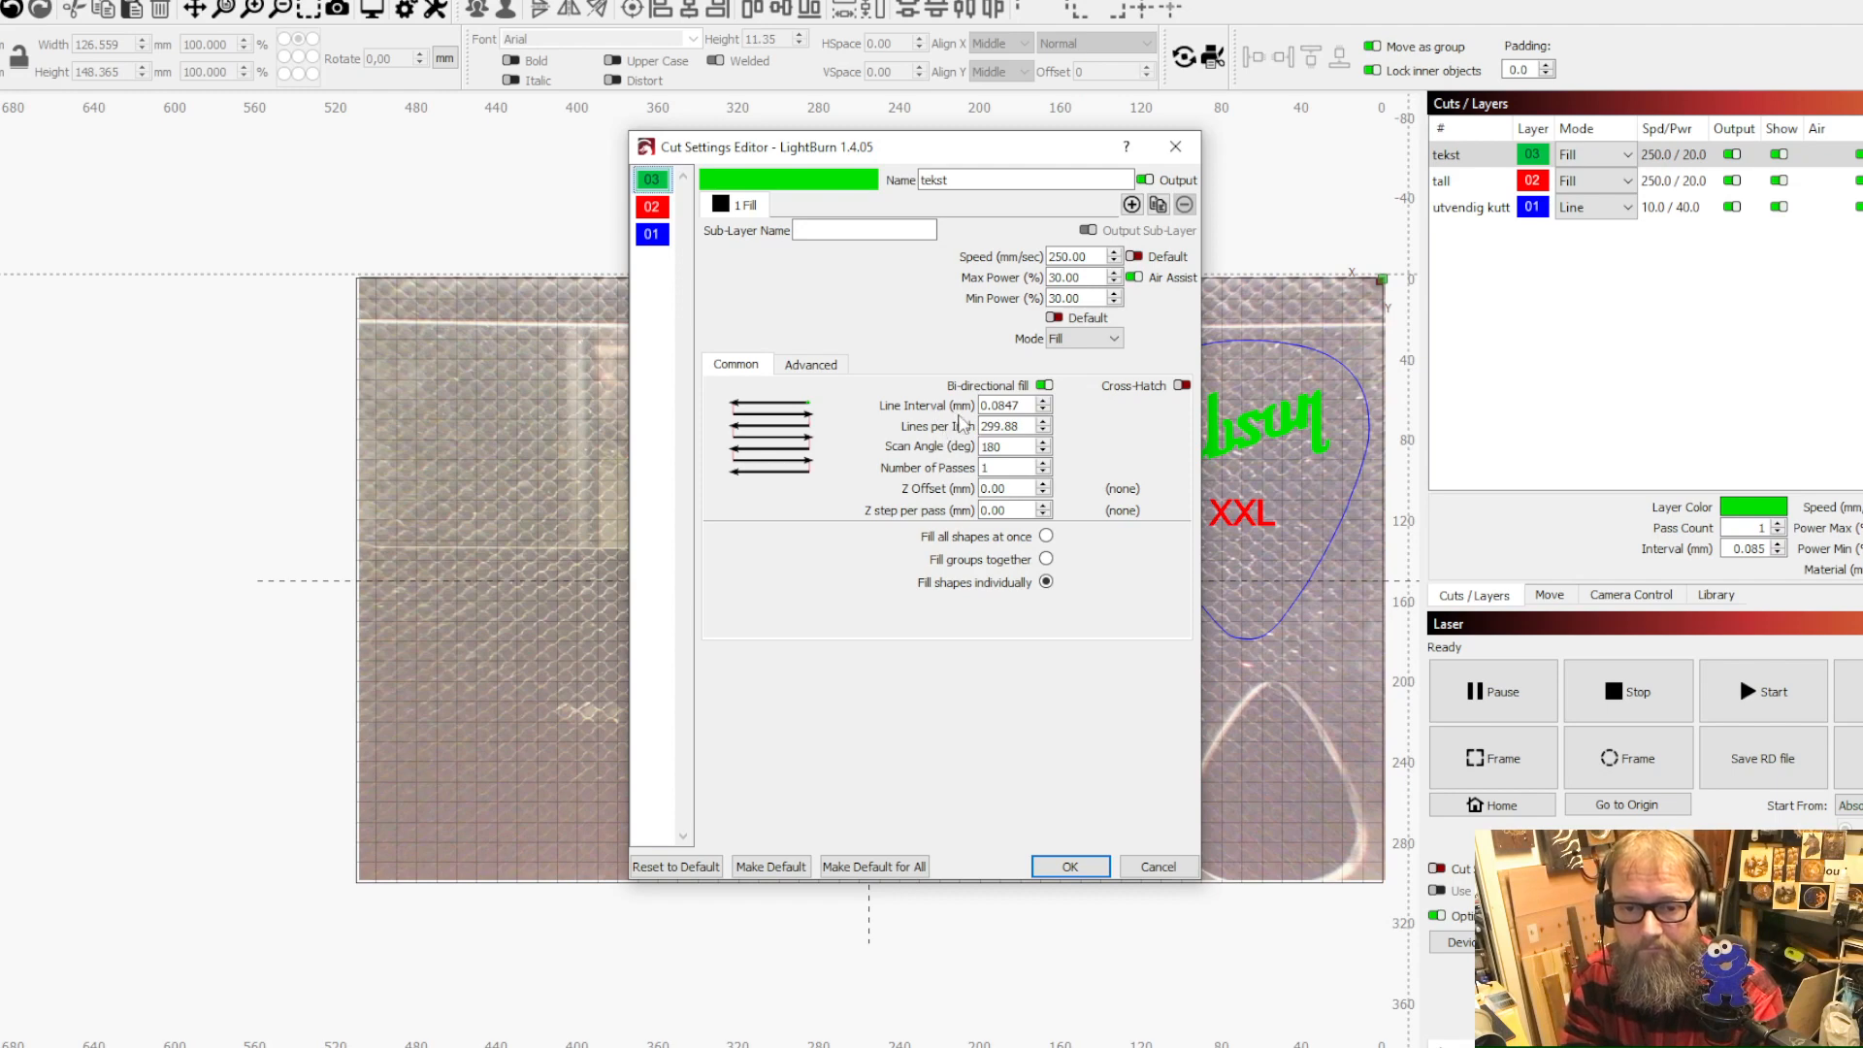
pyautogui.click(654, 210)
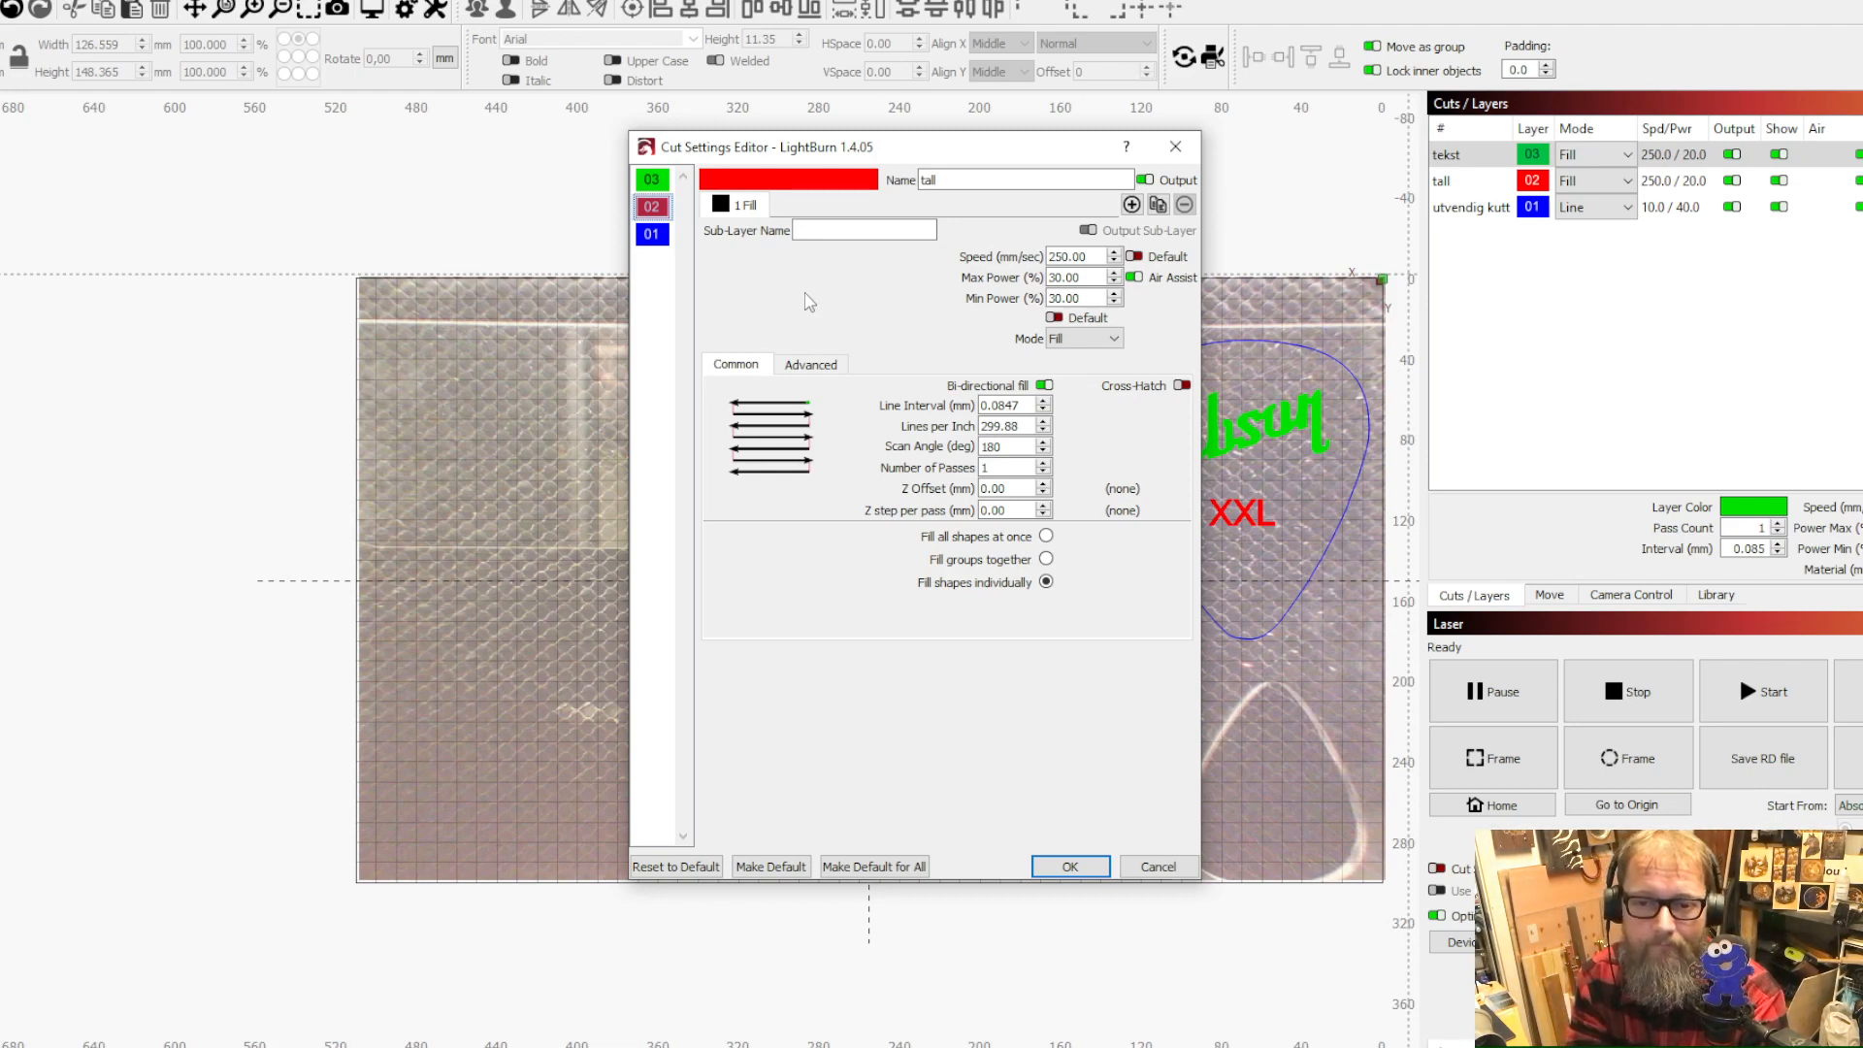
pyautogui.click(664, 239)
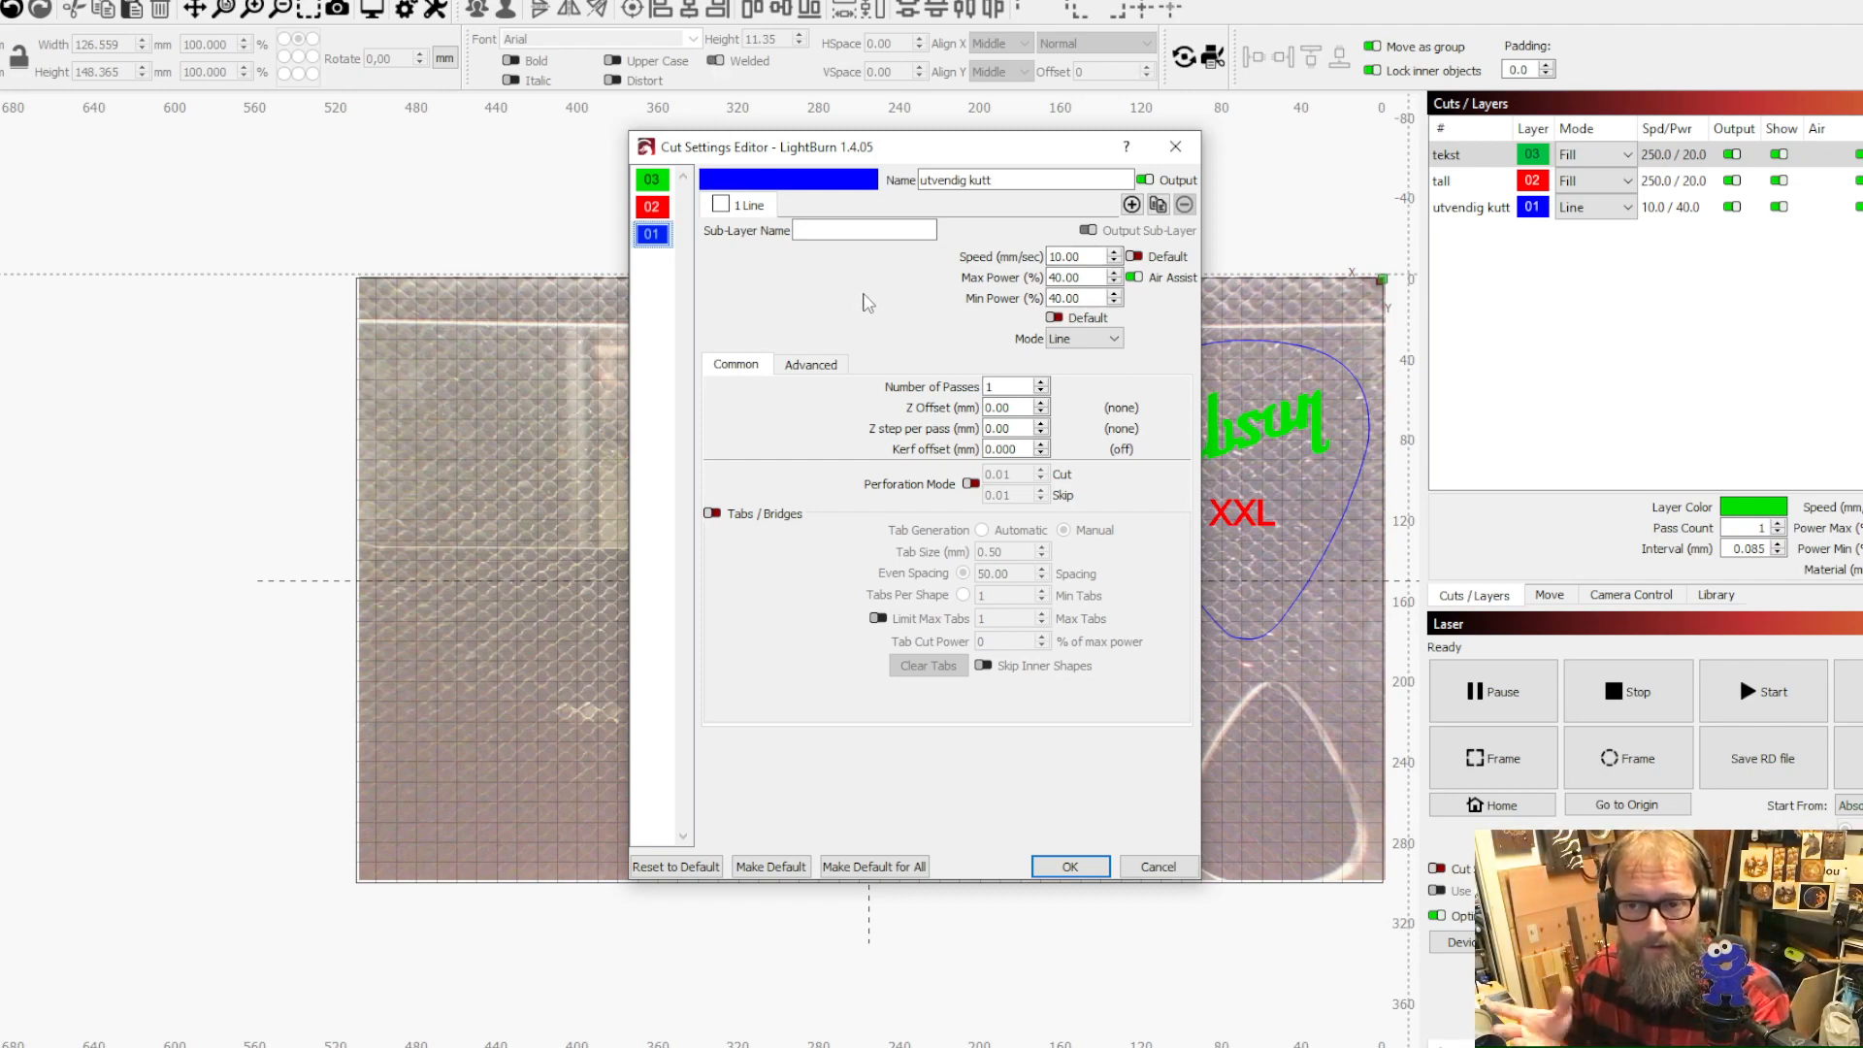
pyautogui.click(1074, 871)
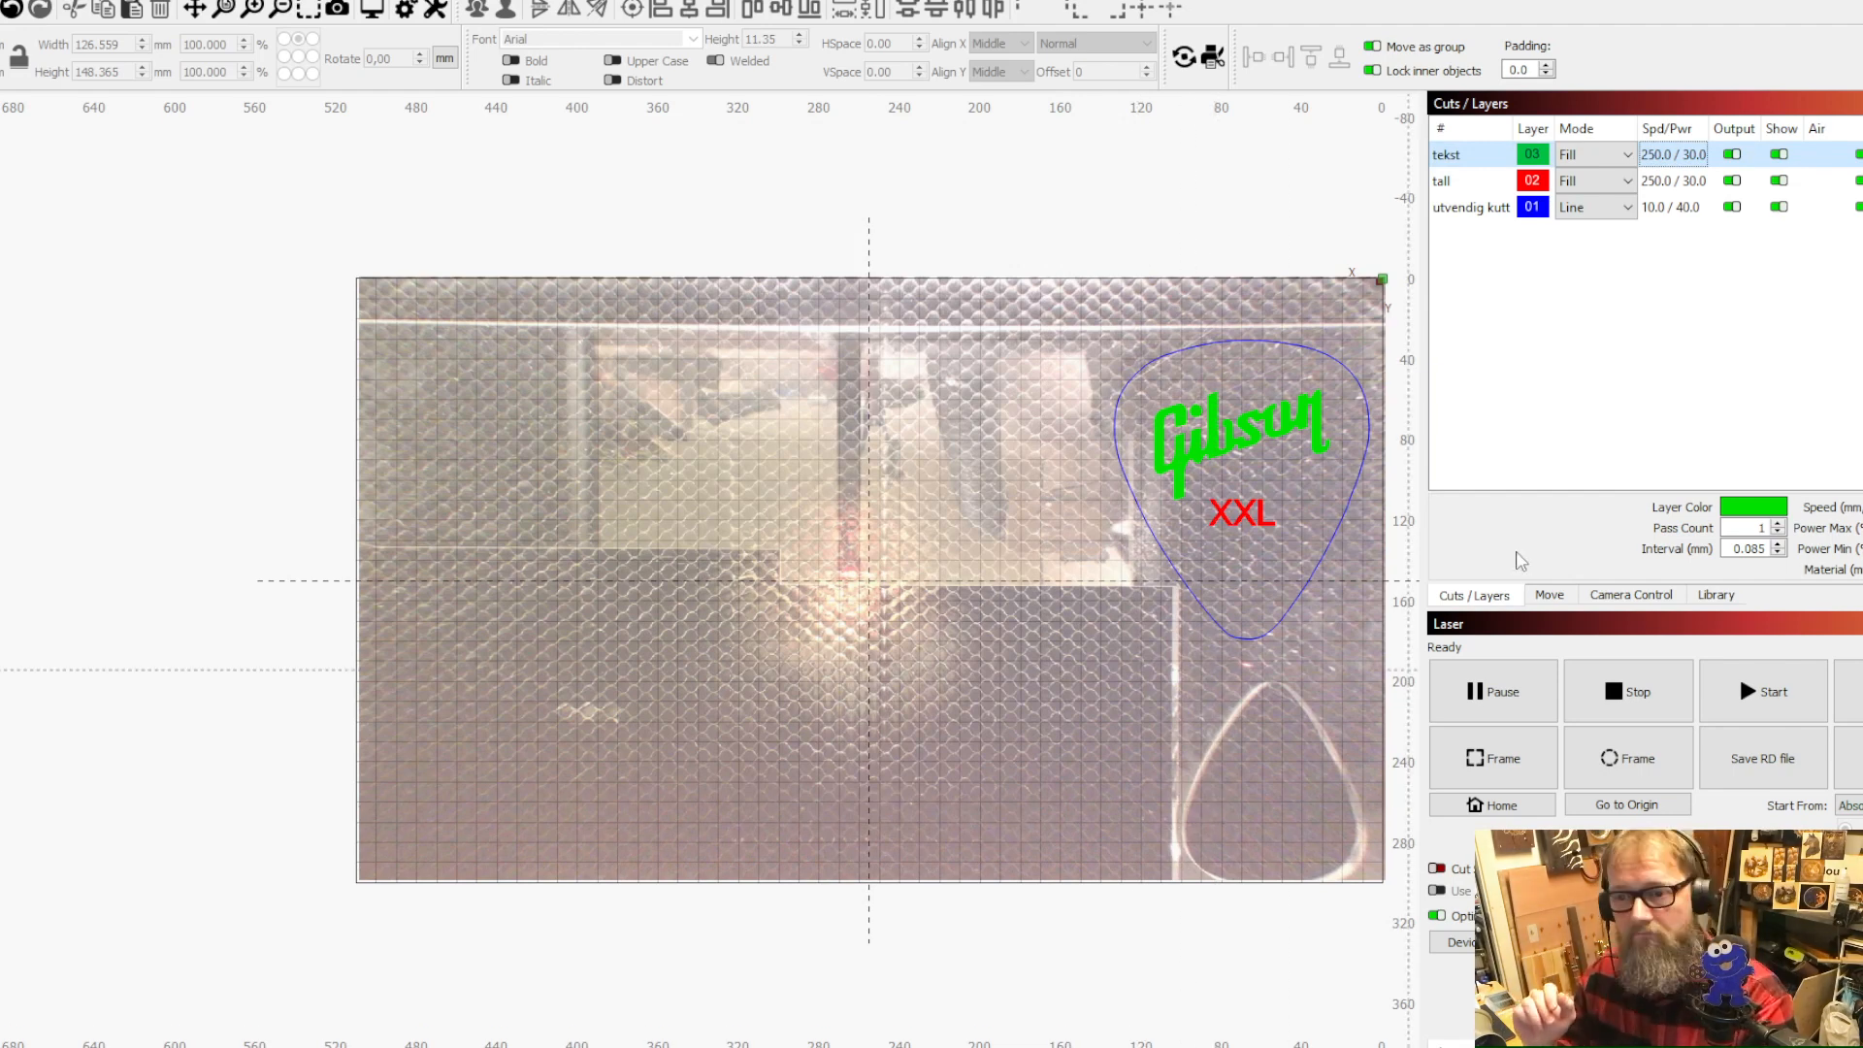
# Preview the pick's laser paths, close the preview and start the laser job
pyautogui.click(373, 11)
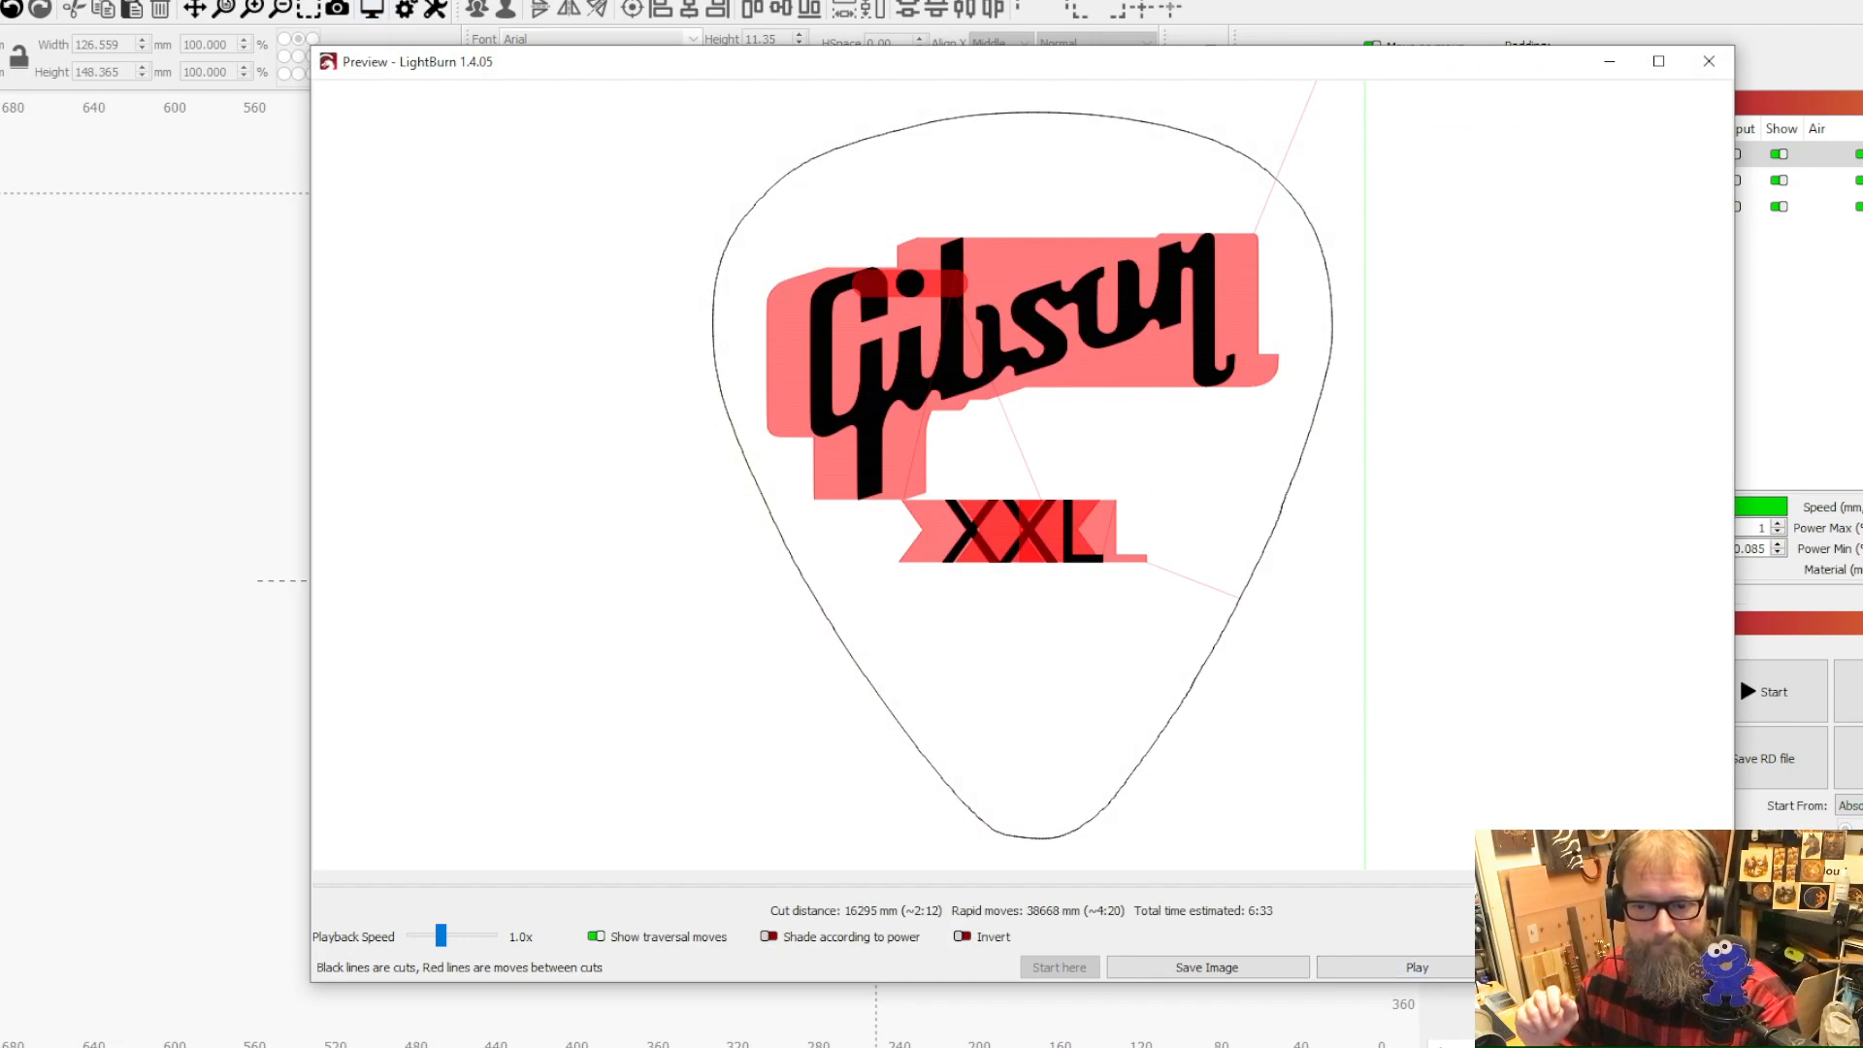
pyautogui.press('Escape')
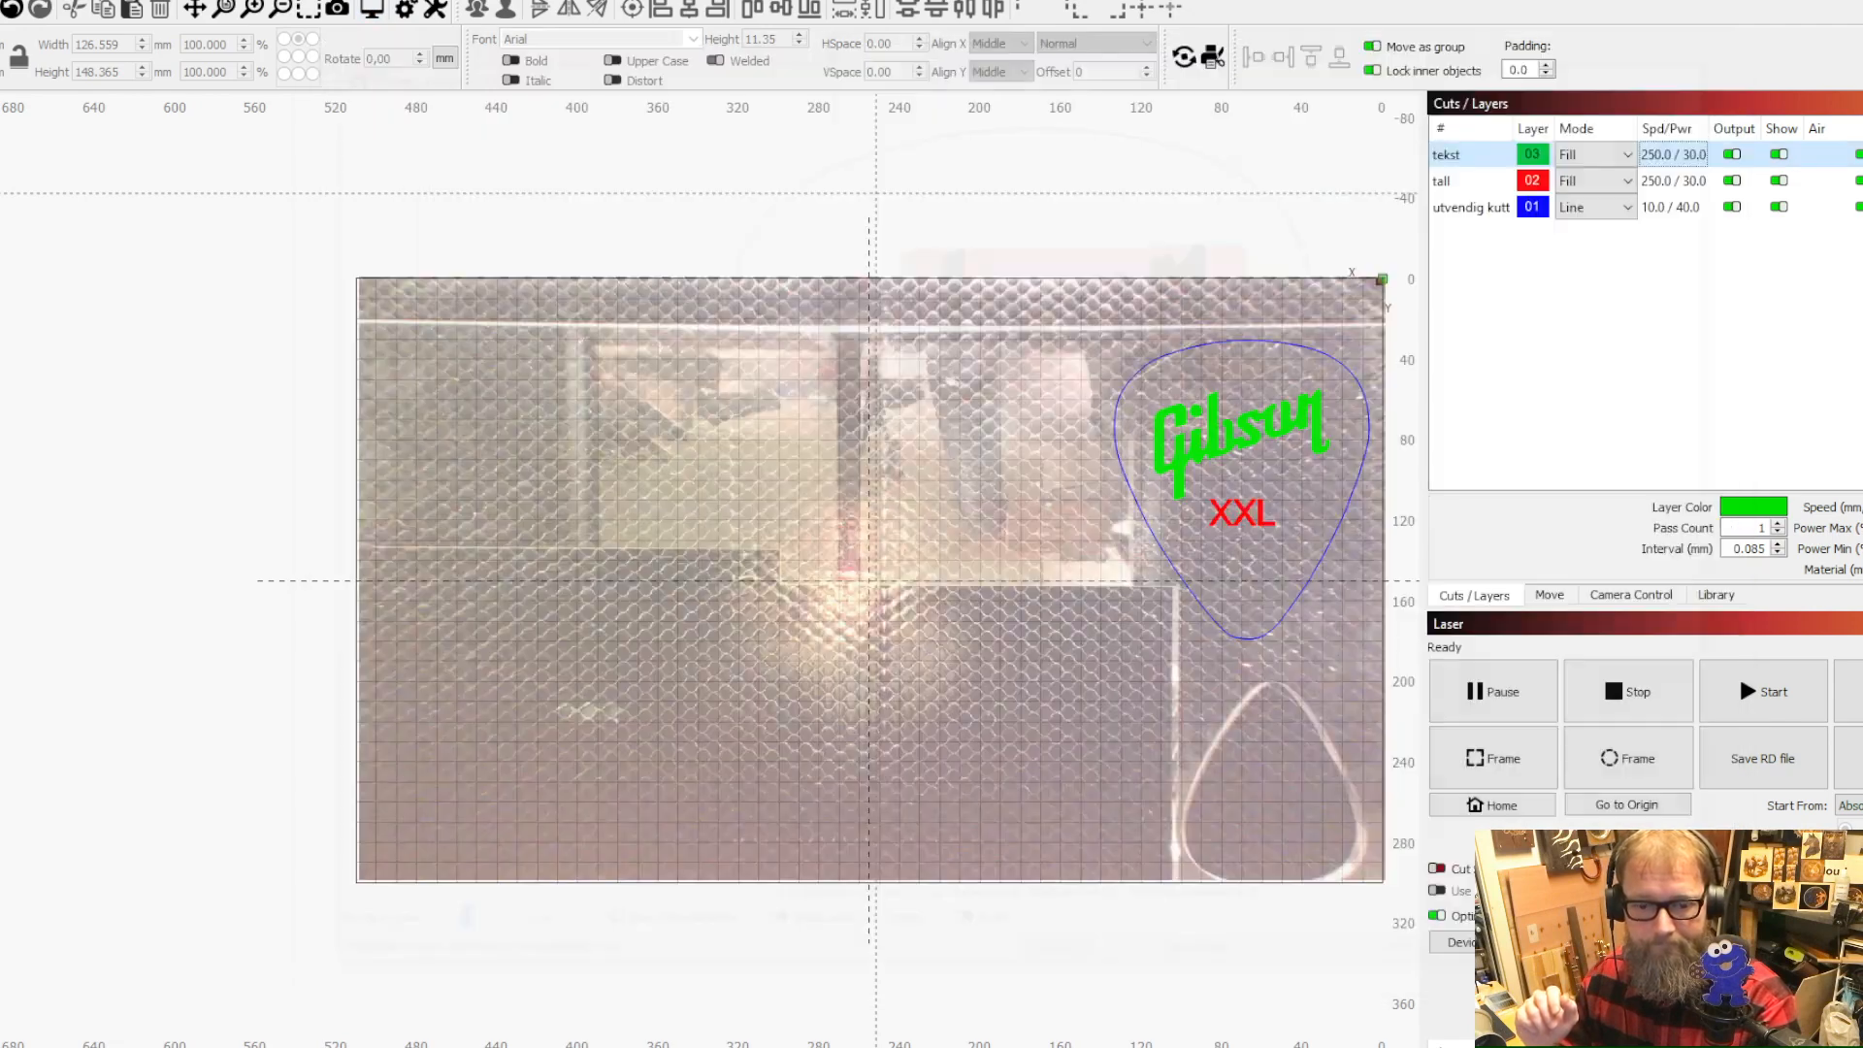
pyautogui.click(1751, 702)
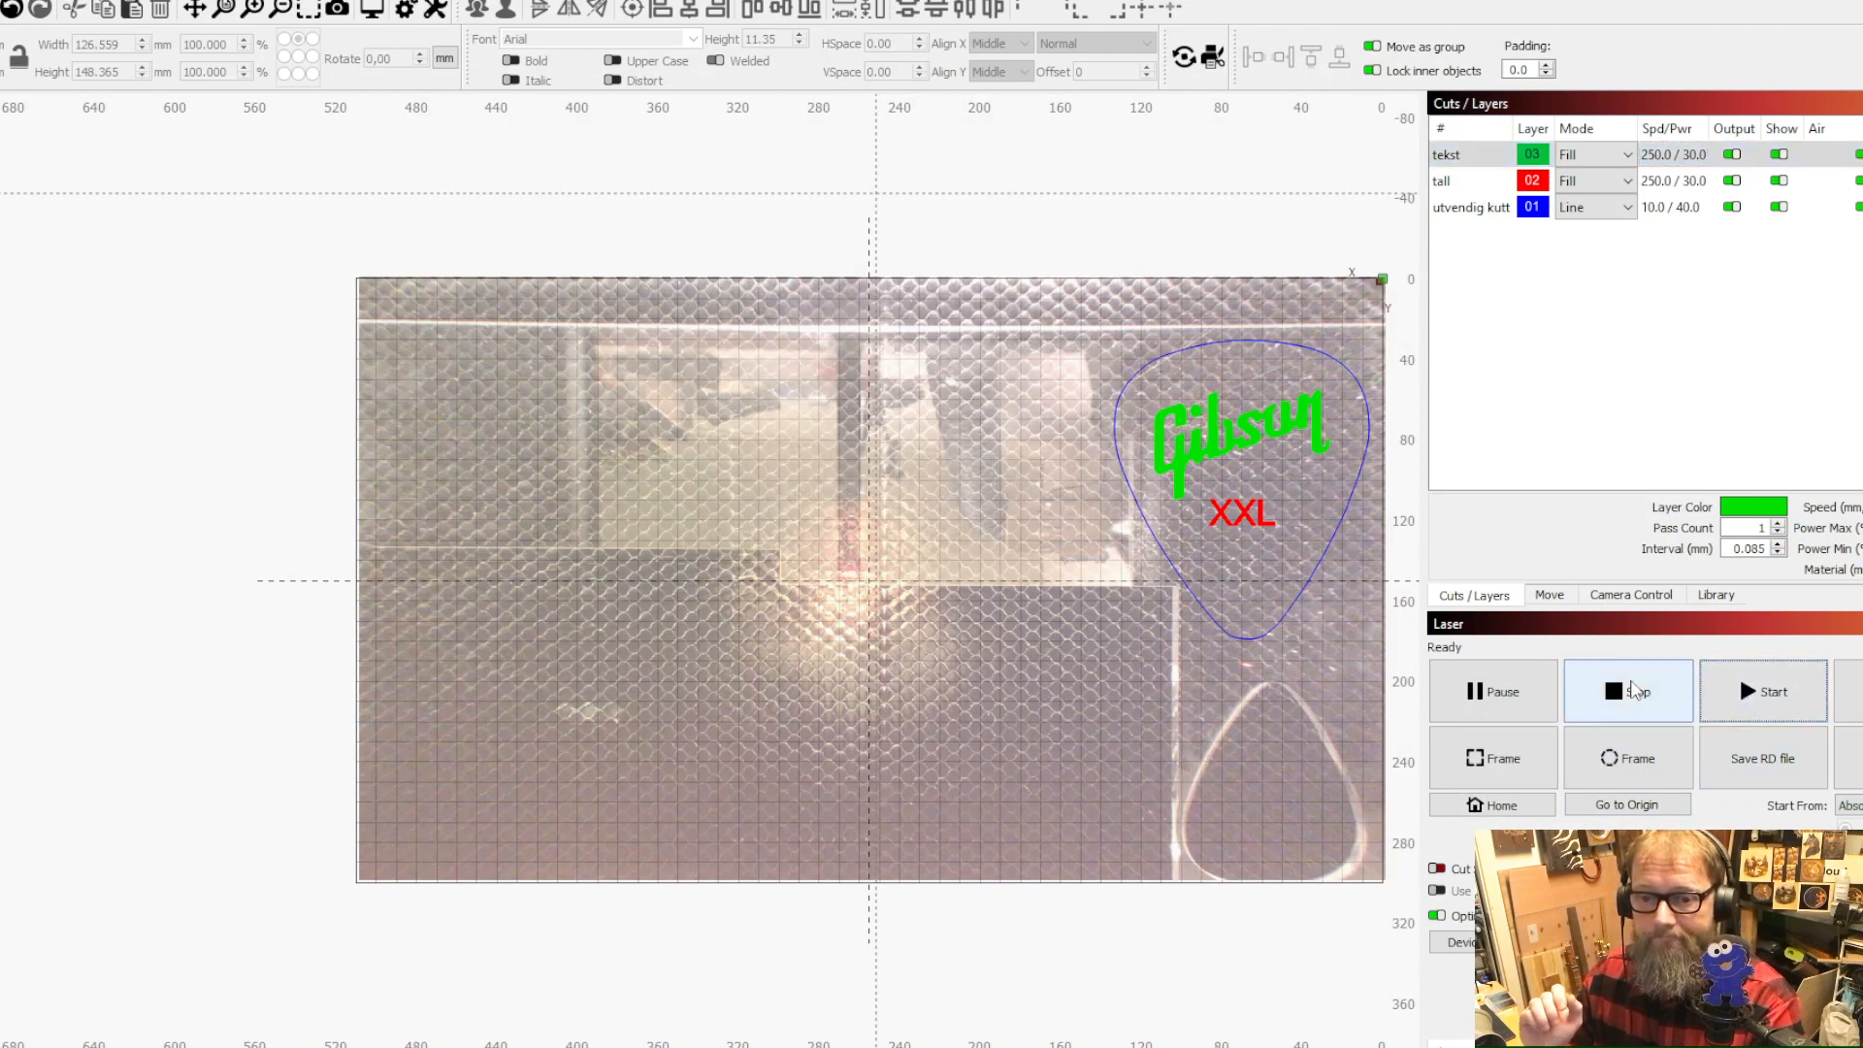